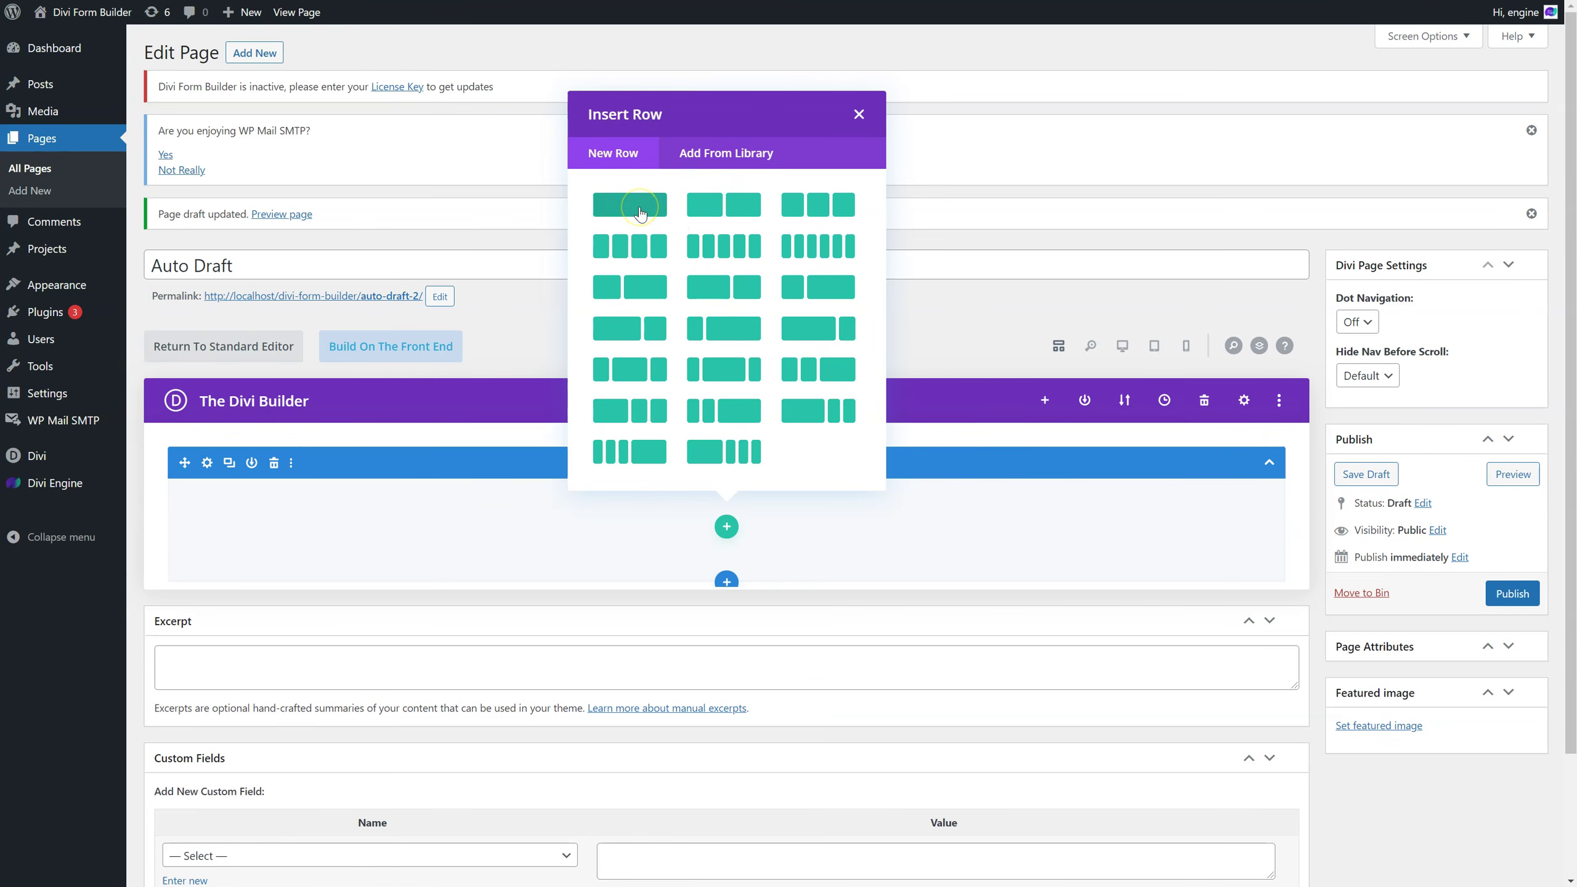
Insert a single-column row containing a .Form - Divi Form Builder module.
click(640, 215)
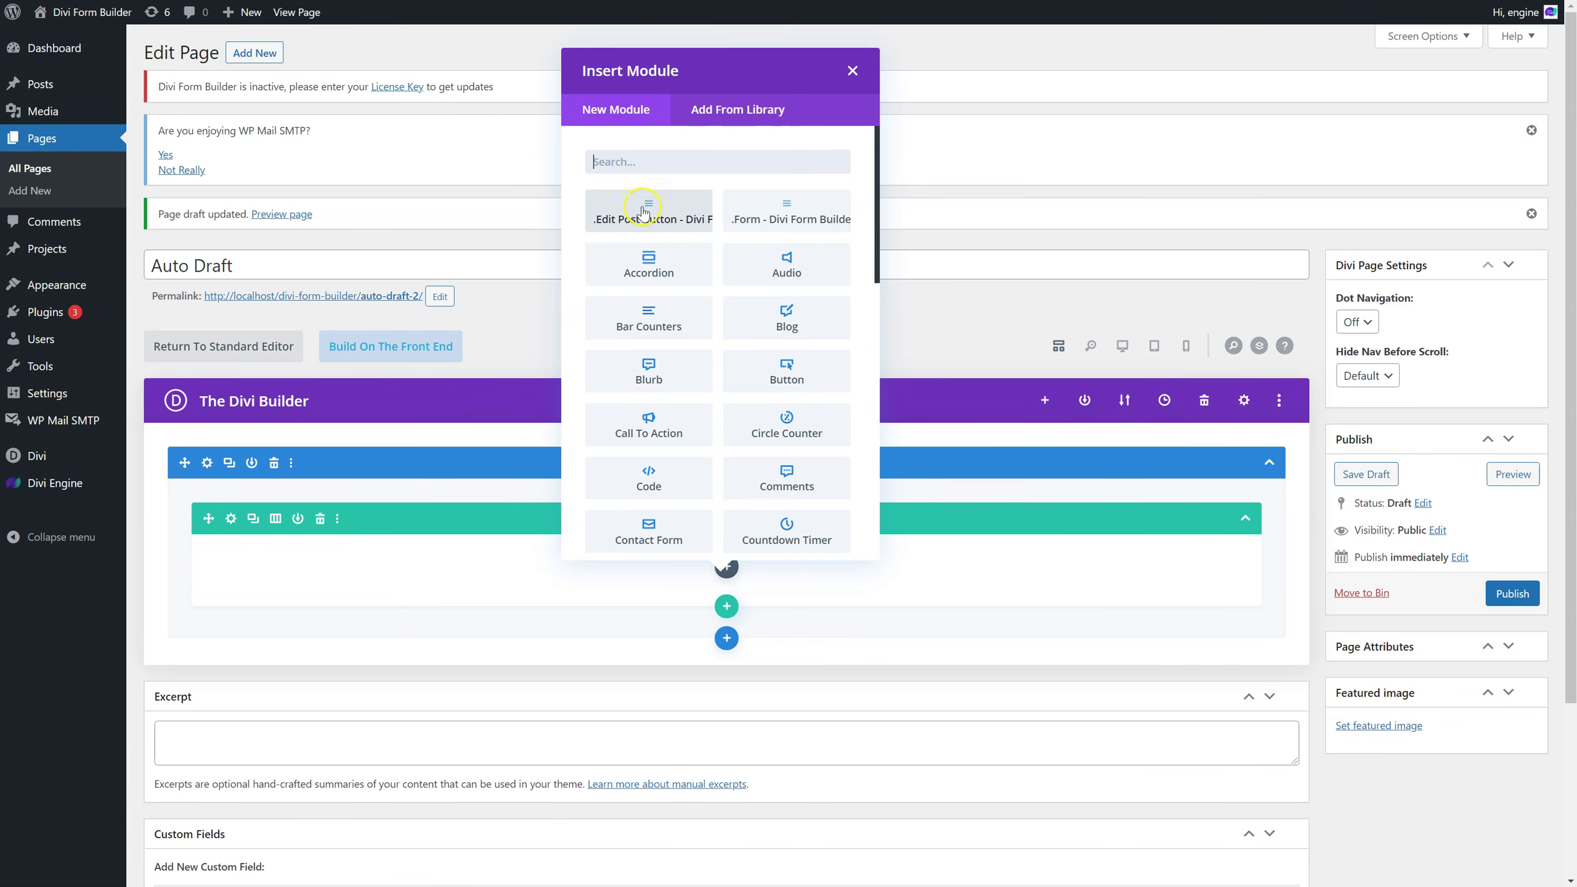
click(777, 222)
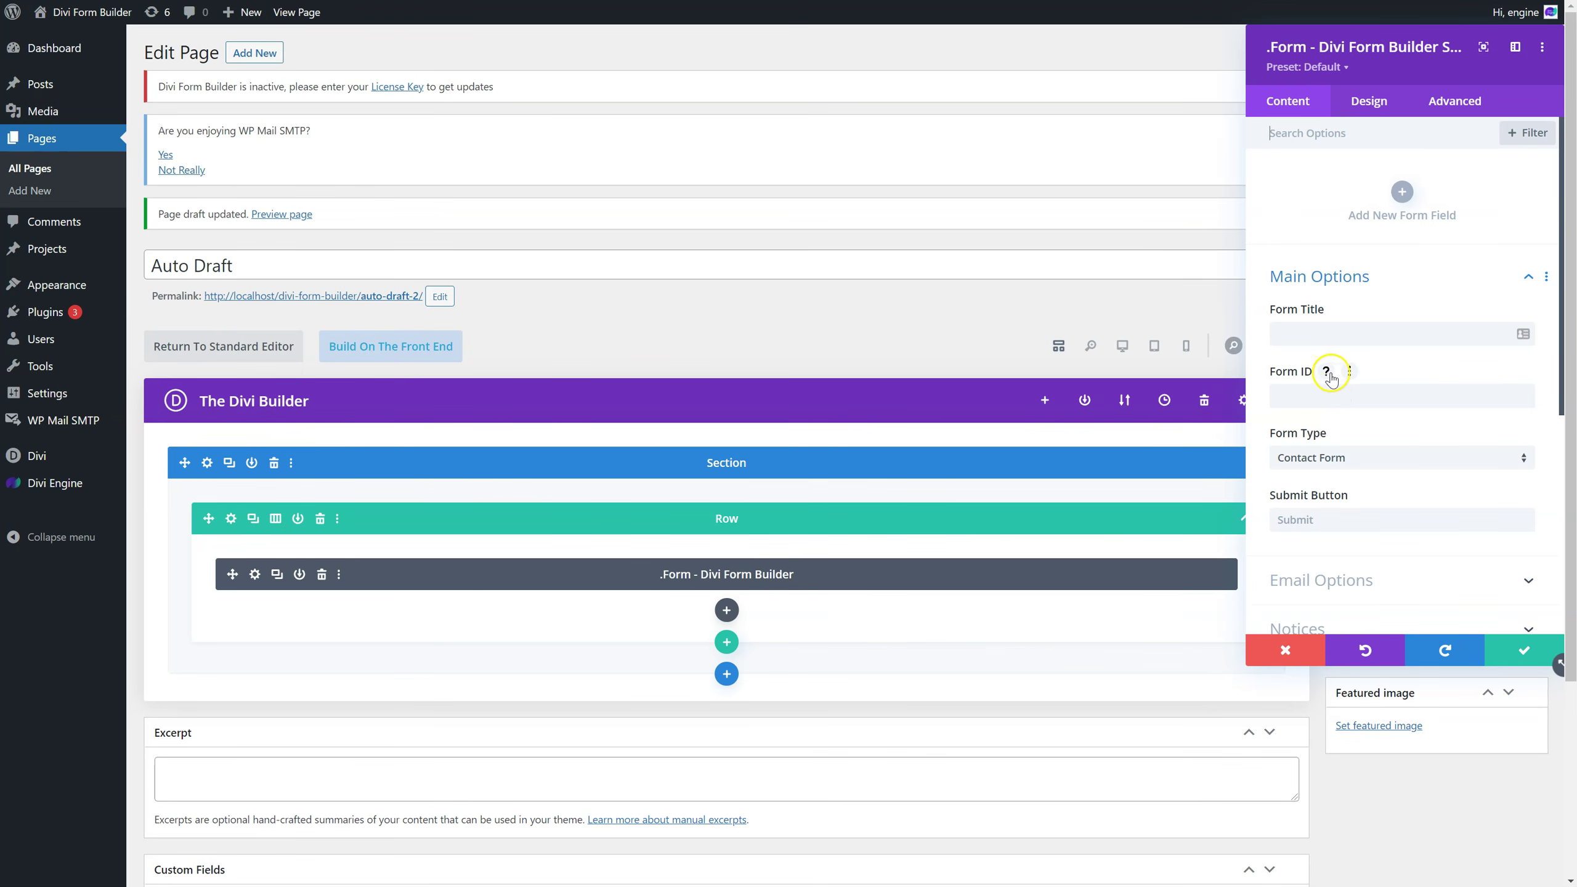
click(1327, 372)
click(1329, 372)
Try the Custom Form (advanced users) and Create Post Form types for the form module.
scroll(1347, 410, down, 1)
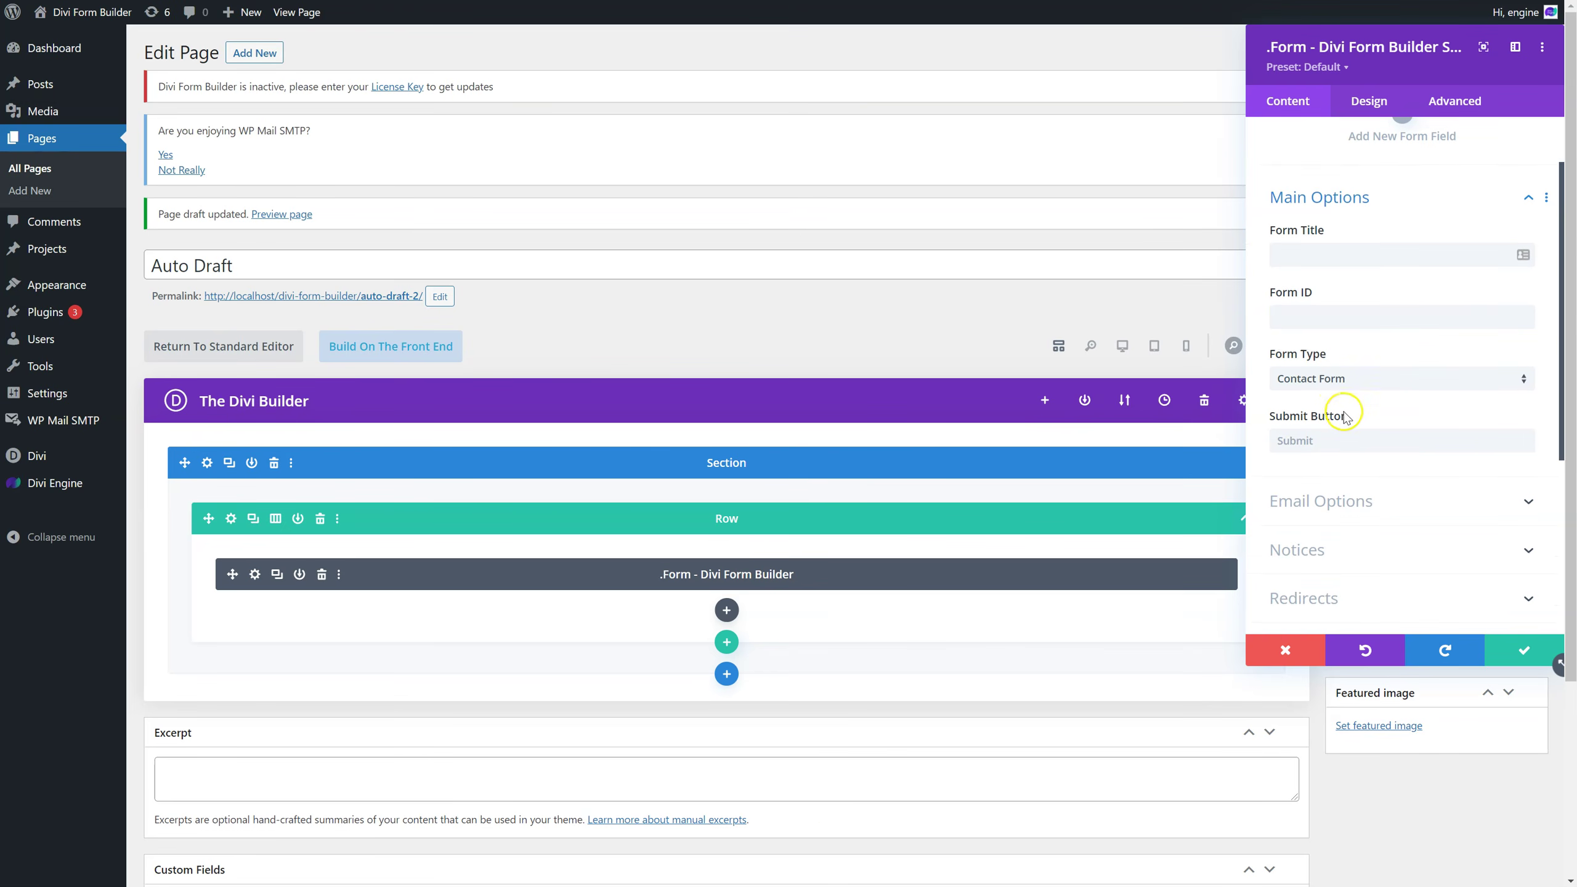
click(1321, 380)
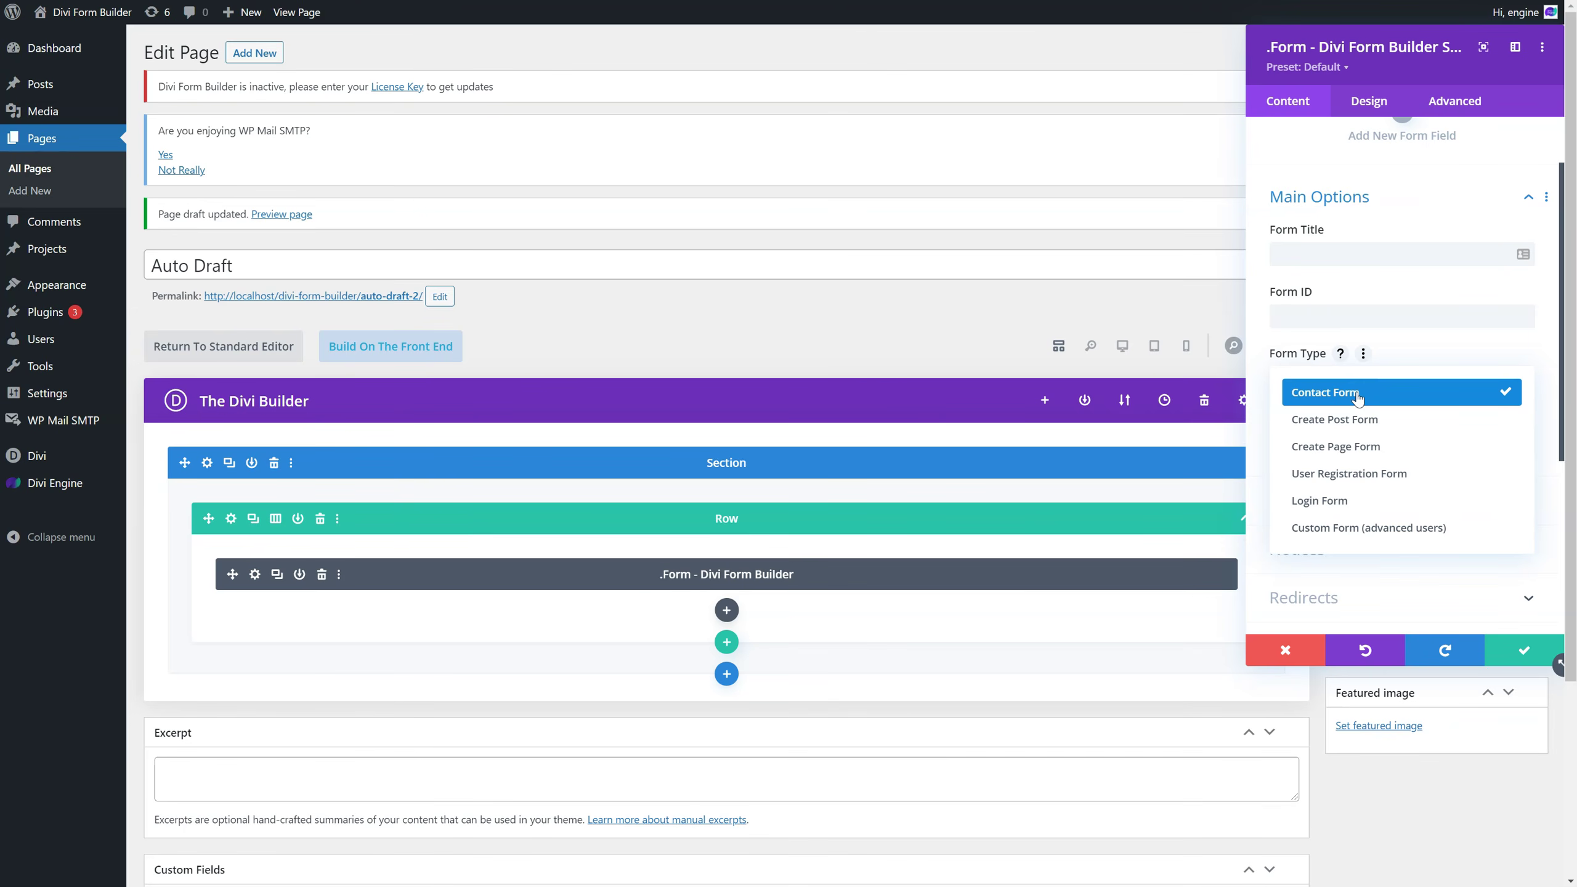
click(1365, 426)
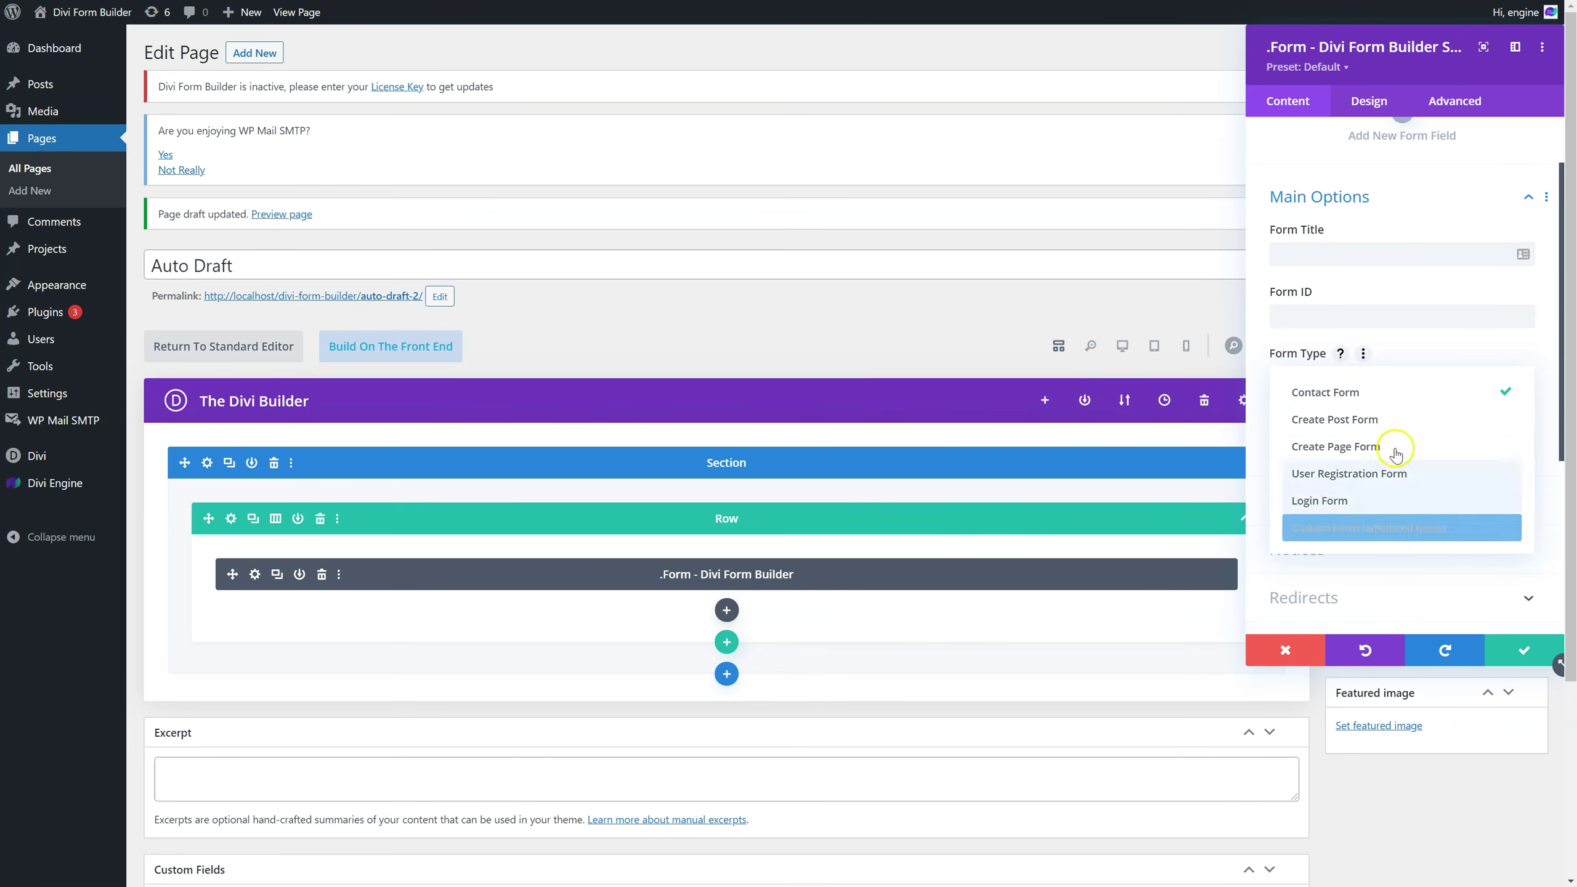
click(1436, 348)
click(1380, 385)
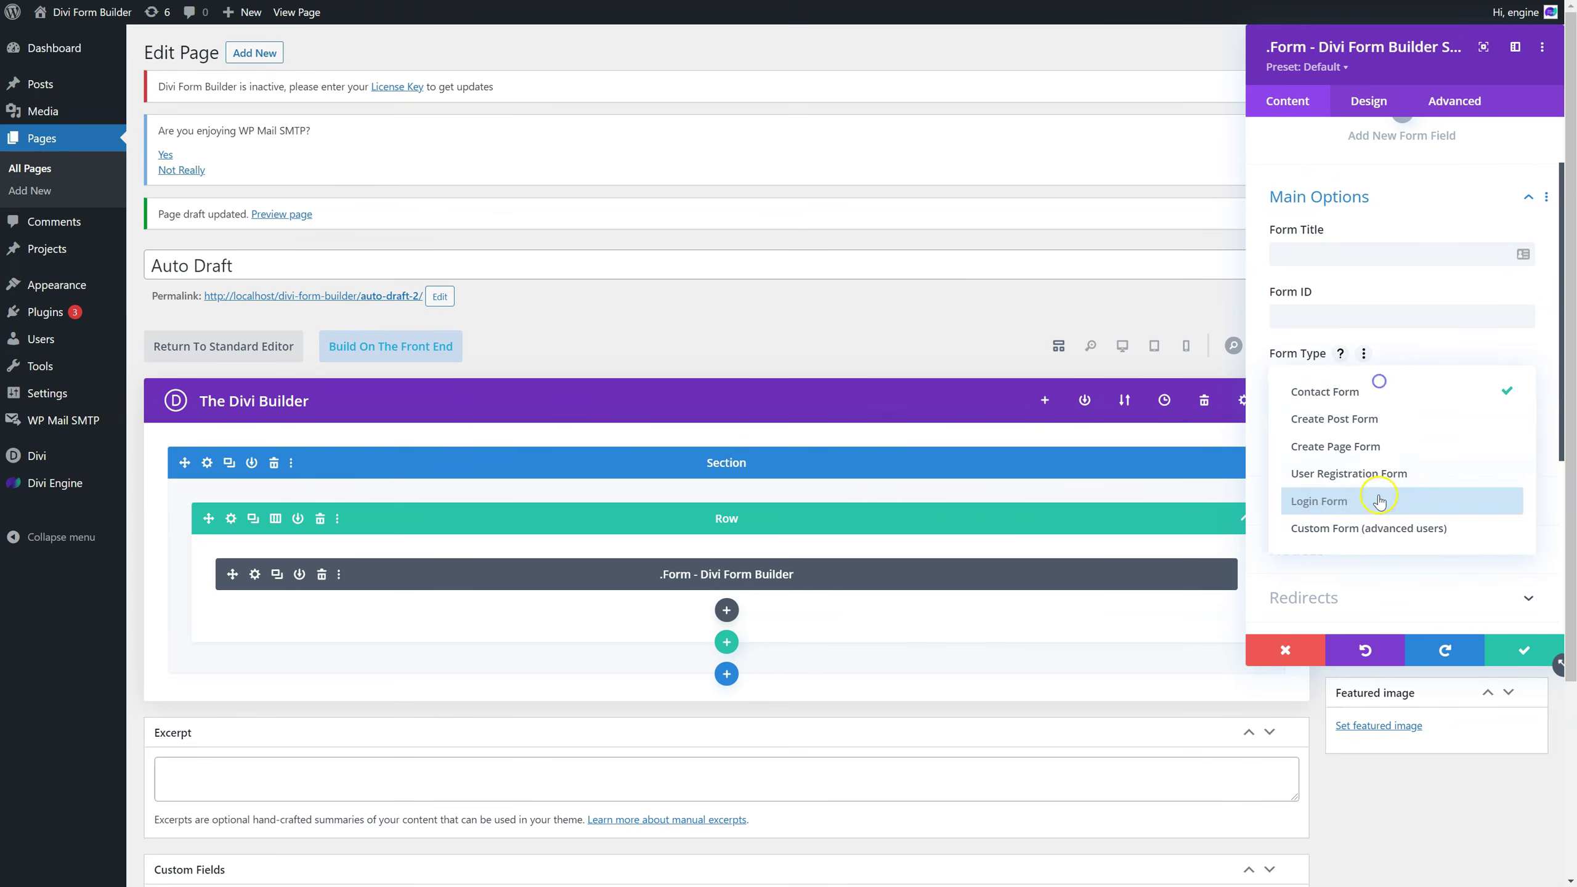
click(1383, 525)
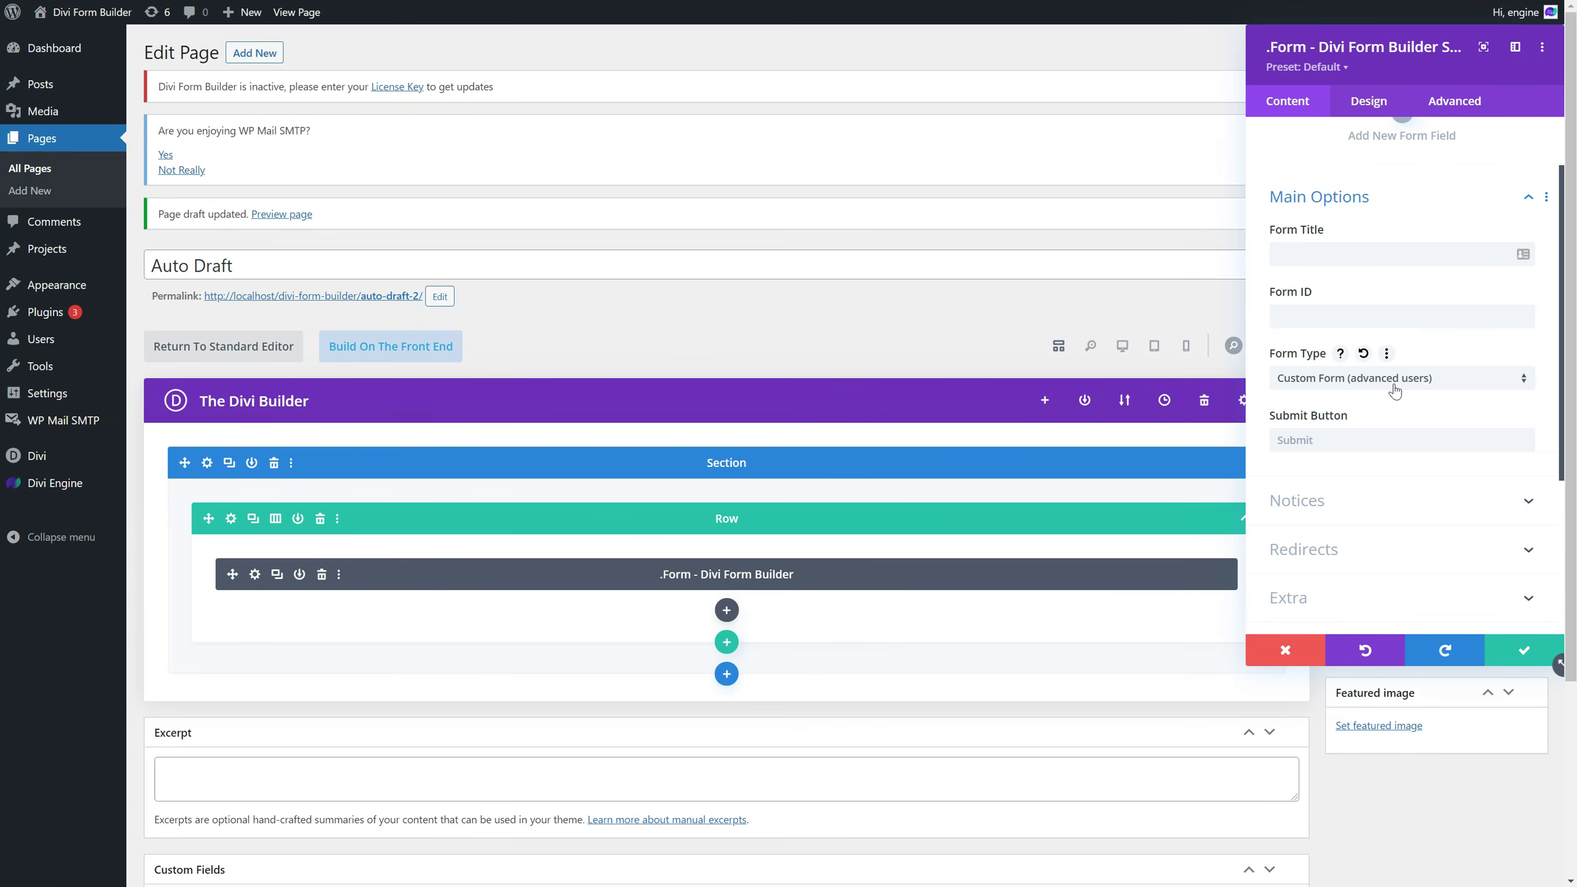
click(1394, 385)
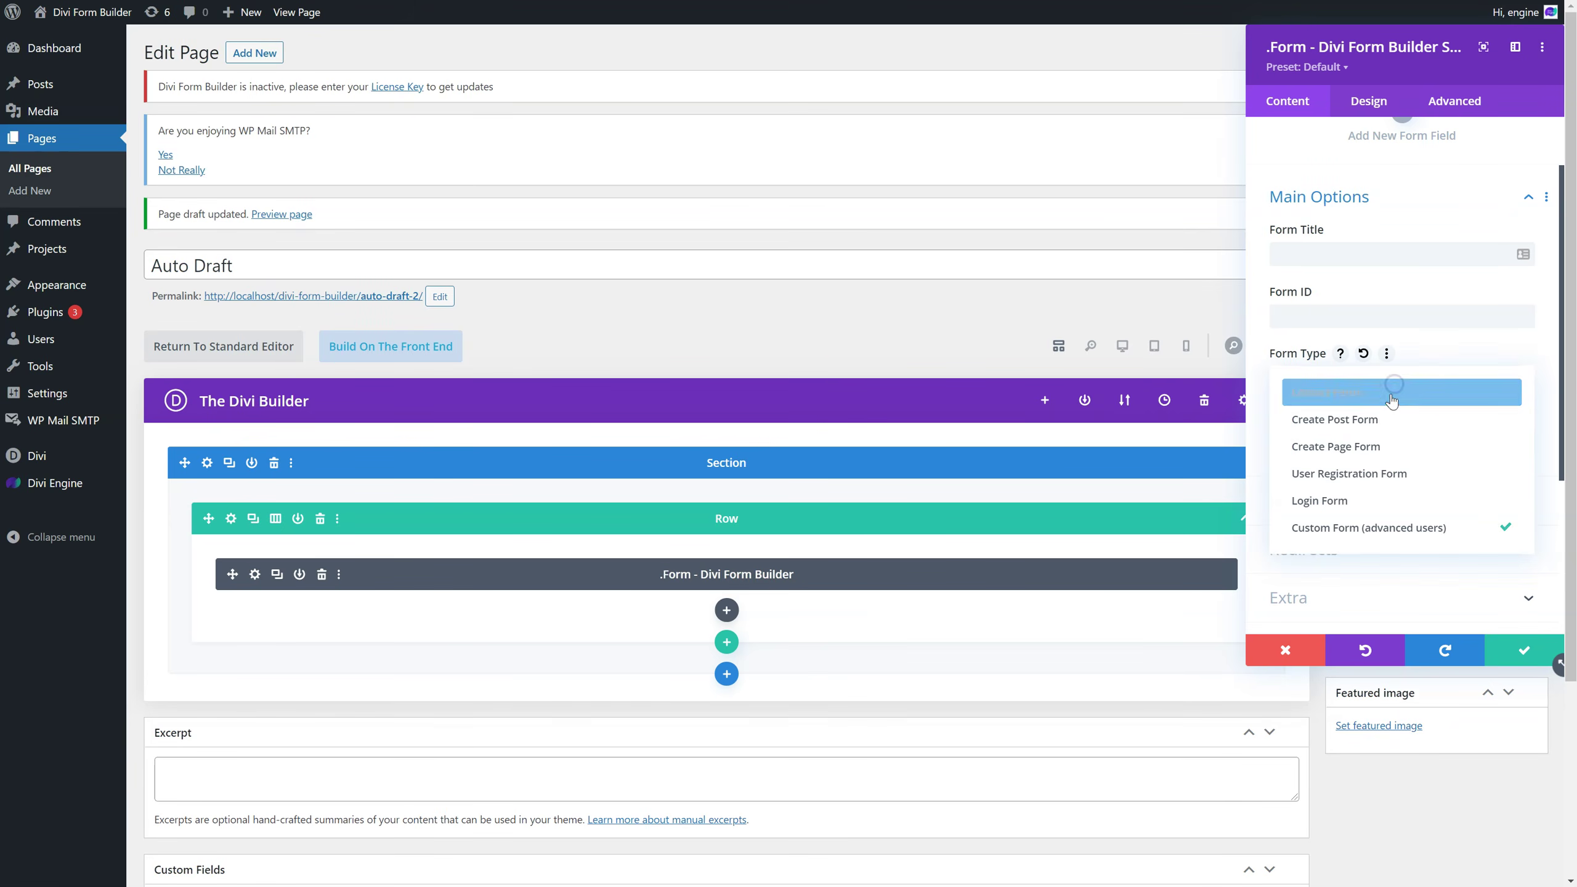
click(1375, 423)
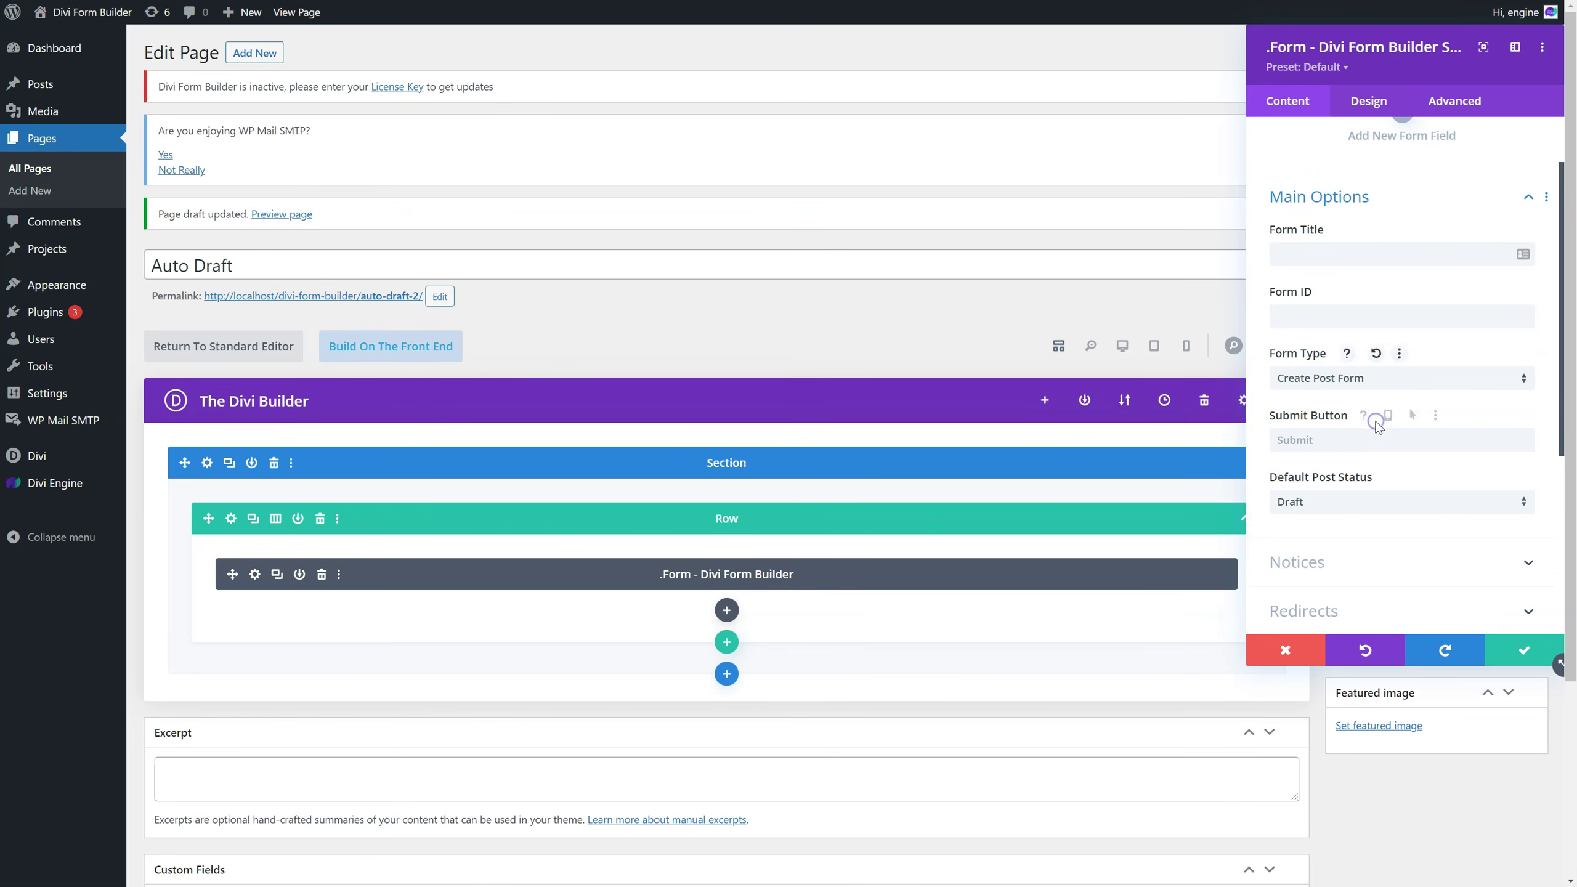
click(1380, 378)
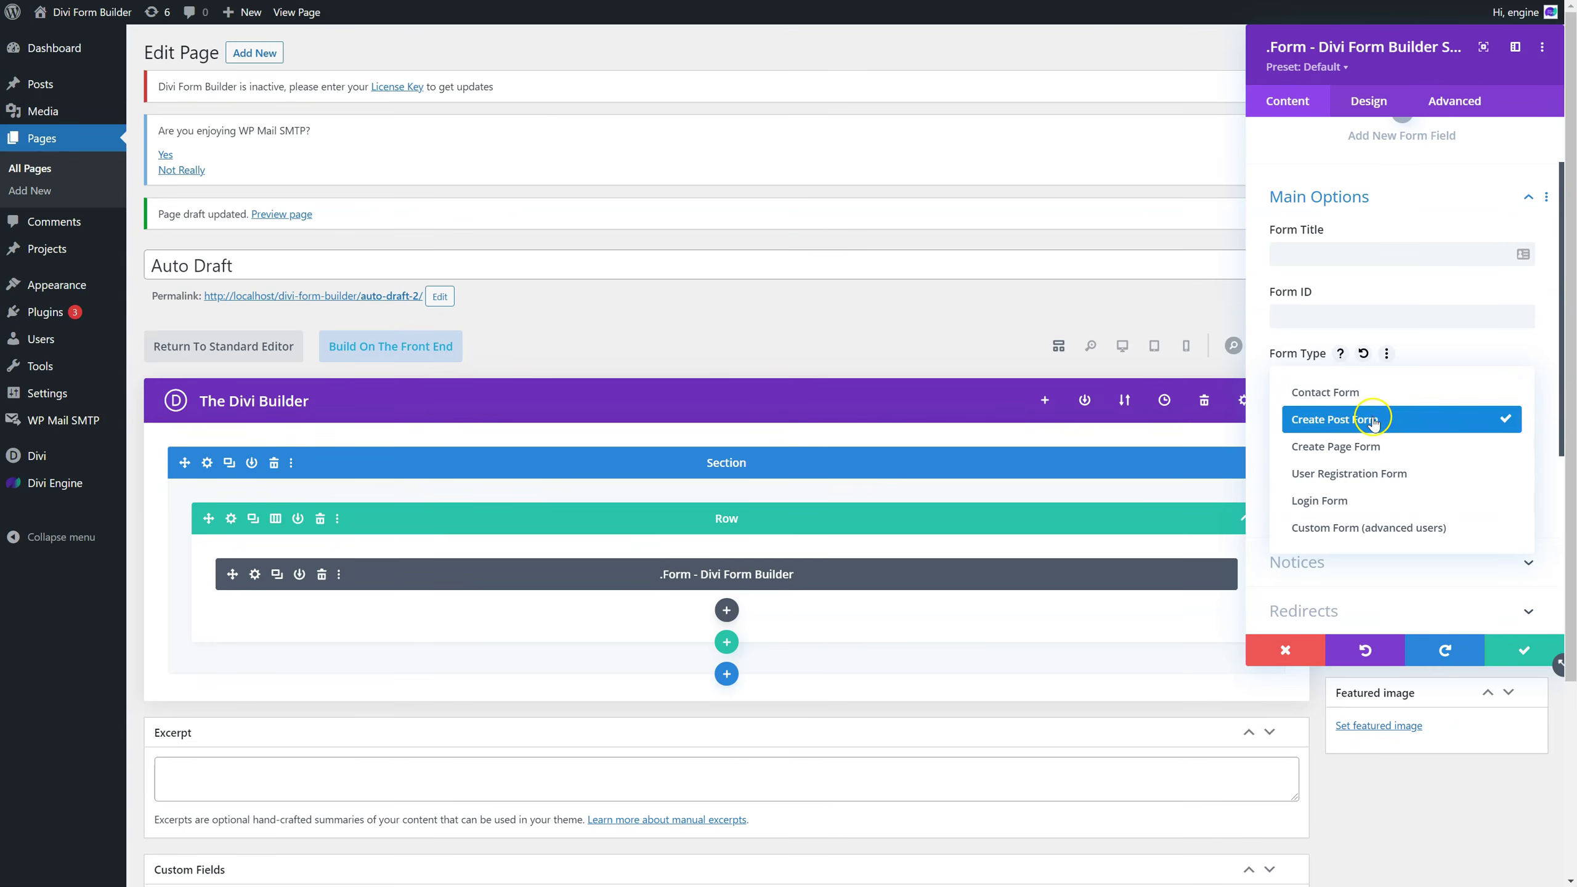
click(1380, 417)
Activate the Advanced Custom Fields and Divi Machine plugins on the installed plugins page.
mouse_move(66, 317)
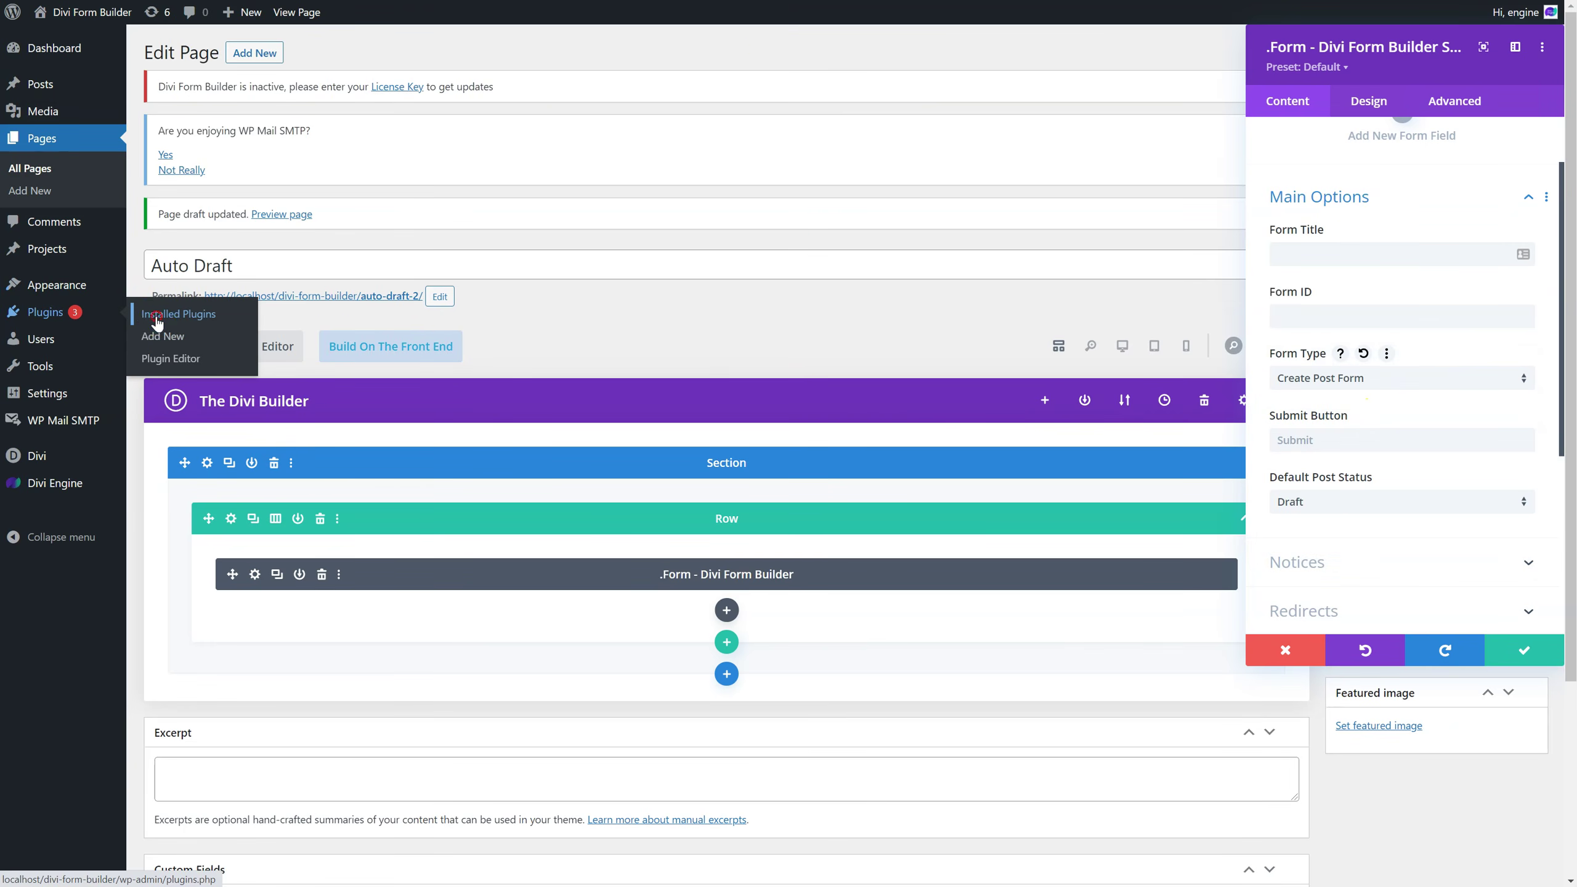
click(729, 1)
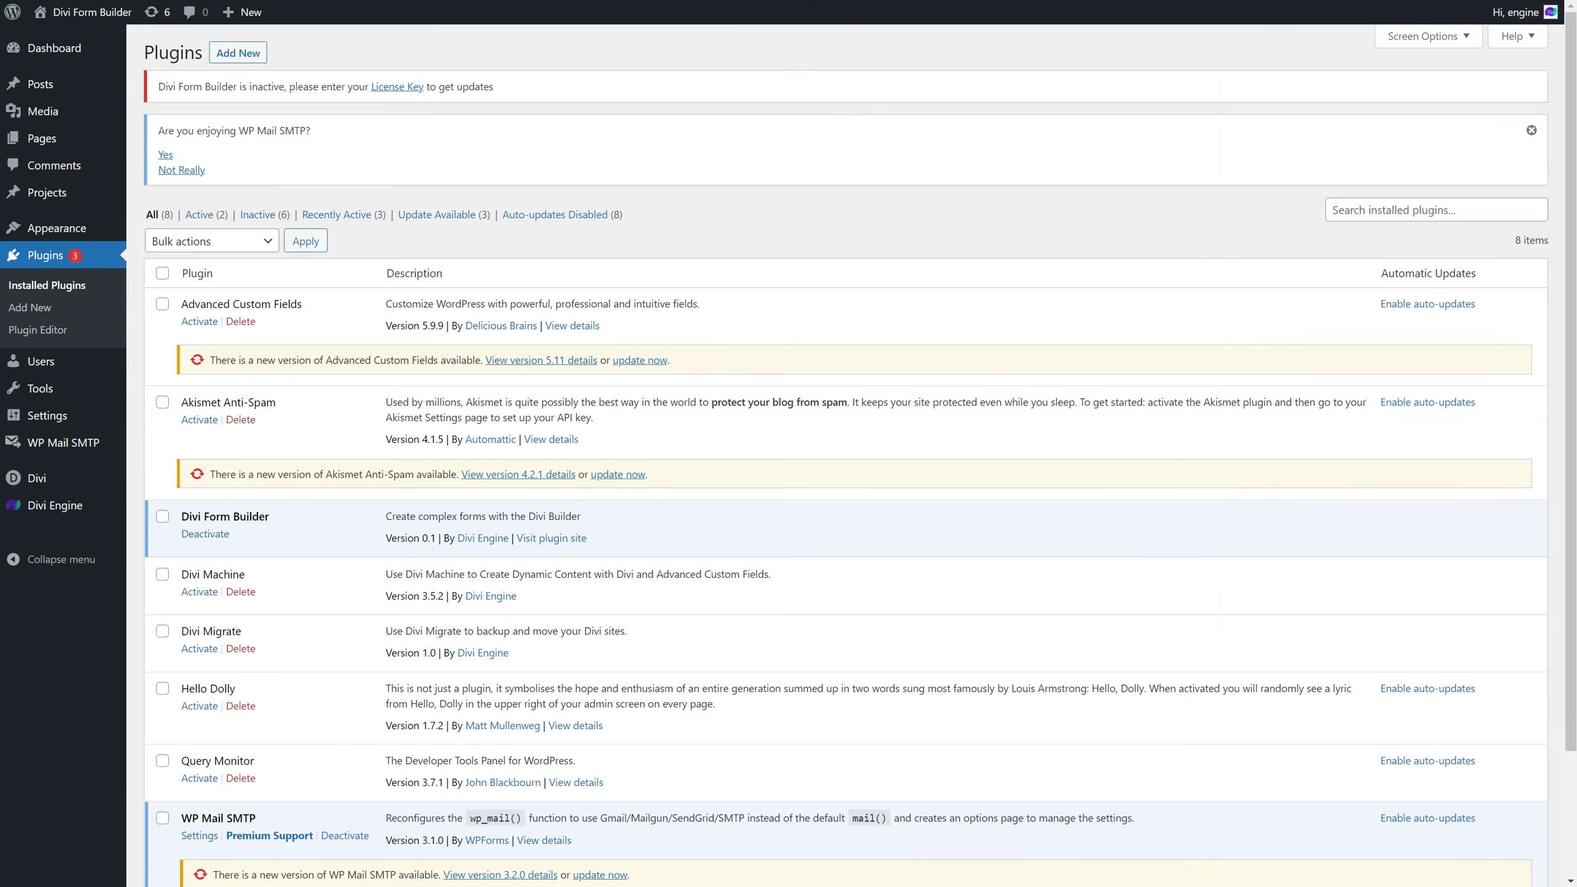
click(202, 321)
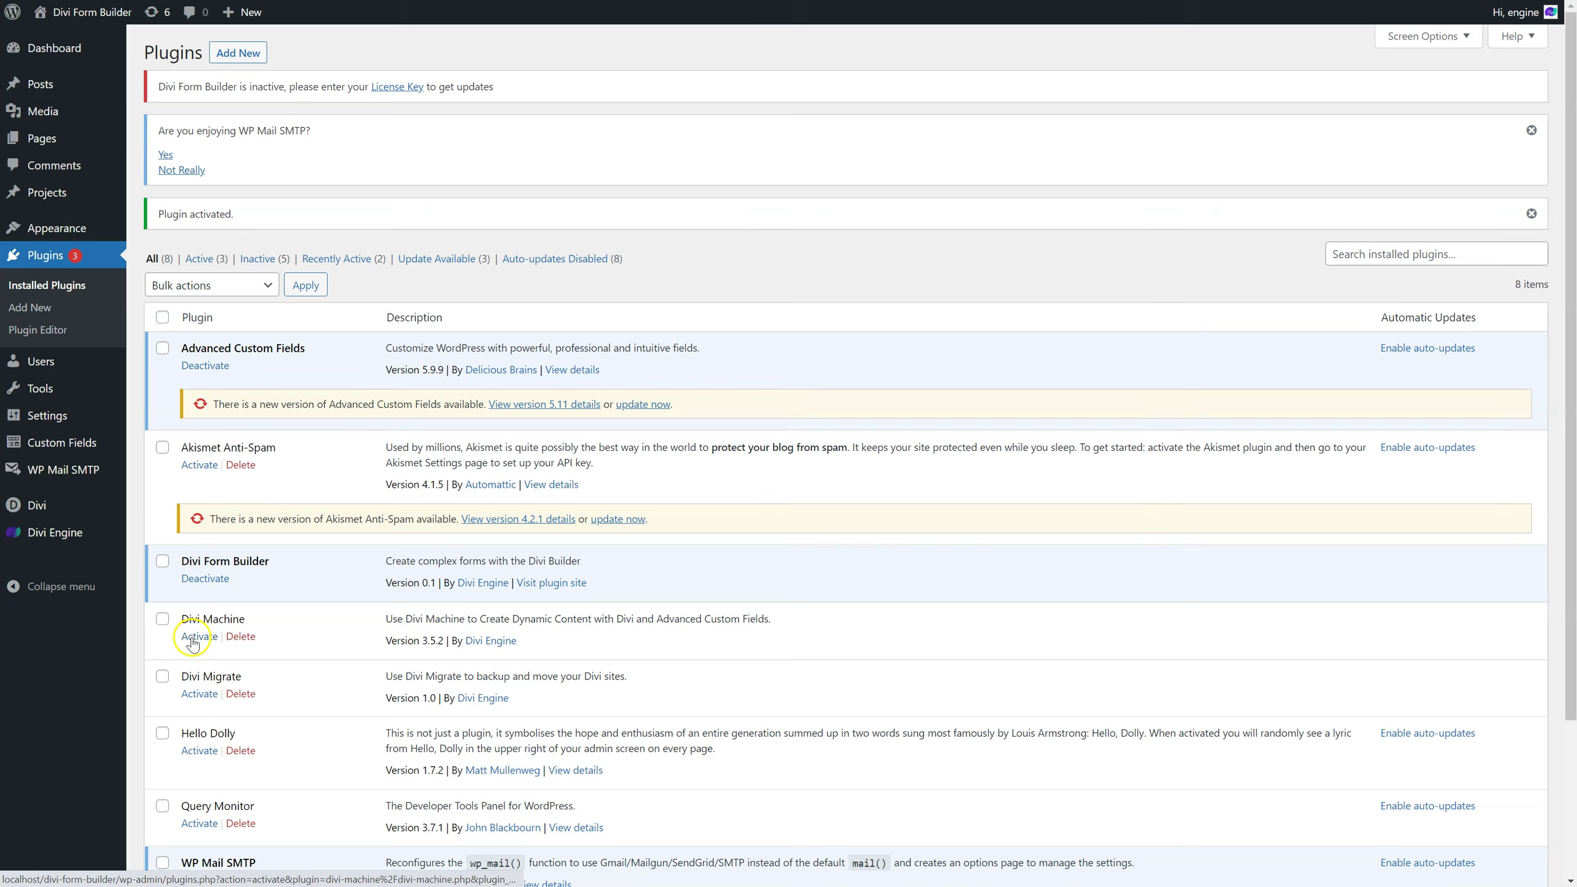
click(194, 641)
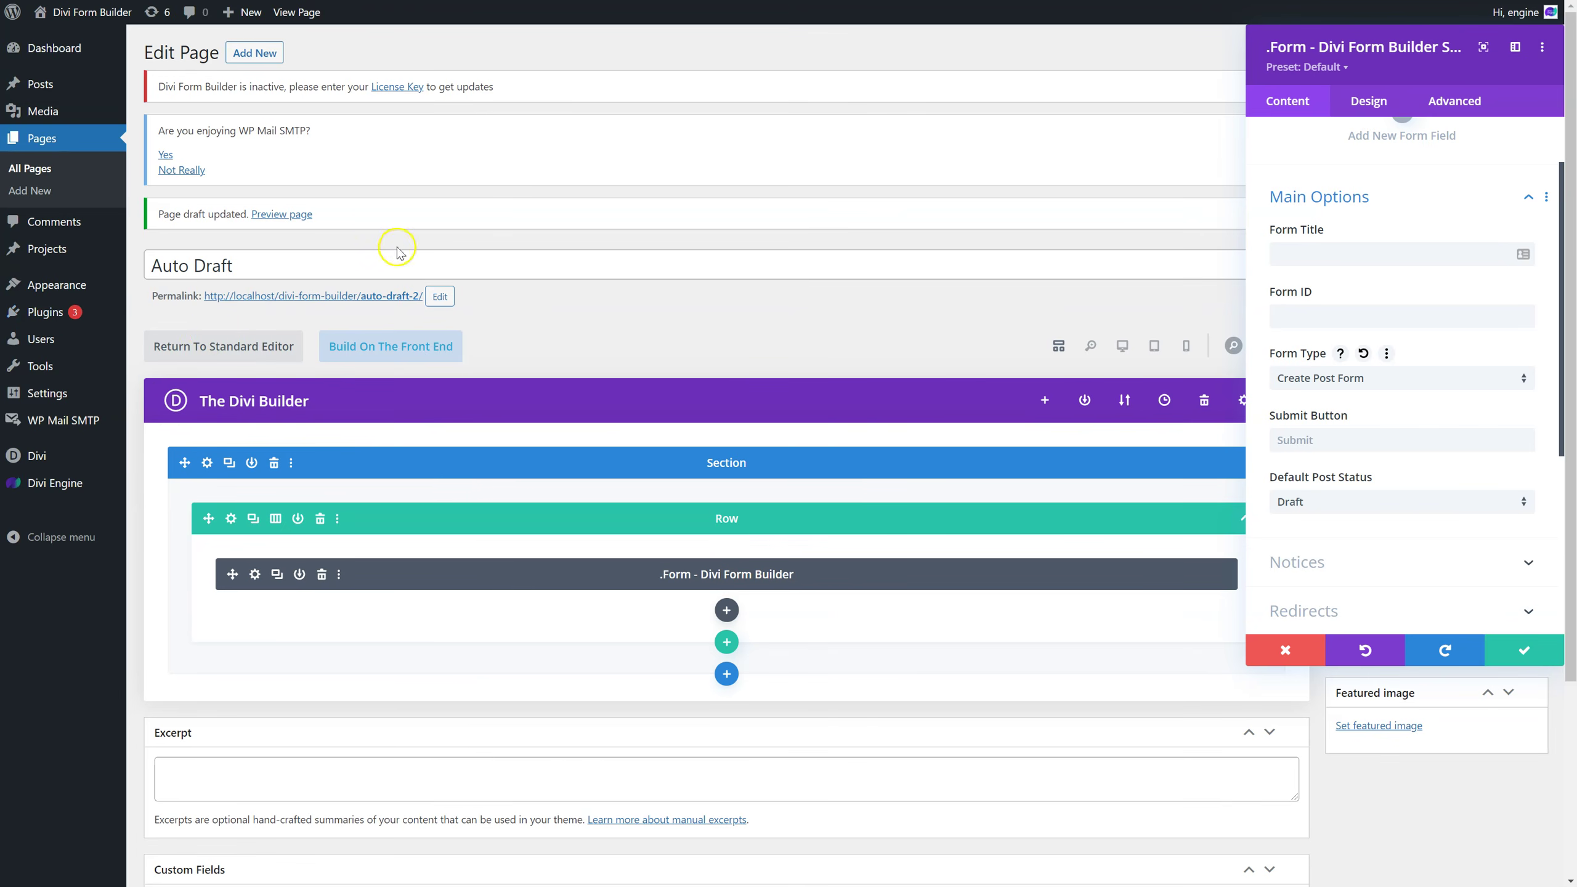
mouse_move(77, 486)
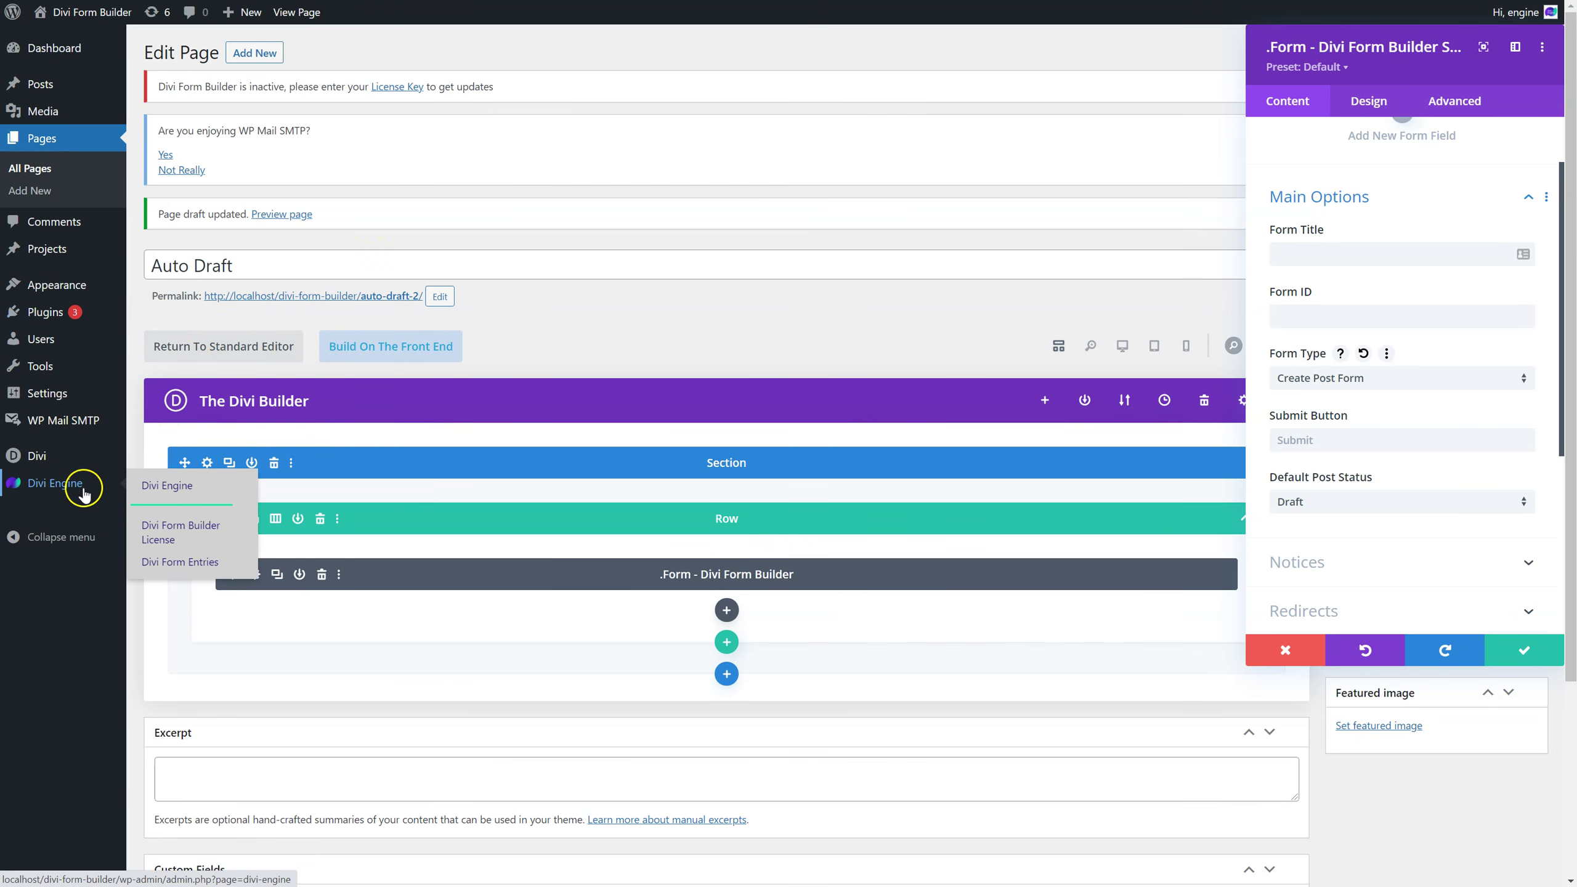
right_click(600, 305)
click(645, 354)
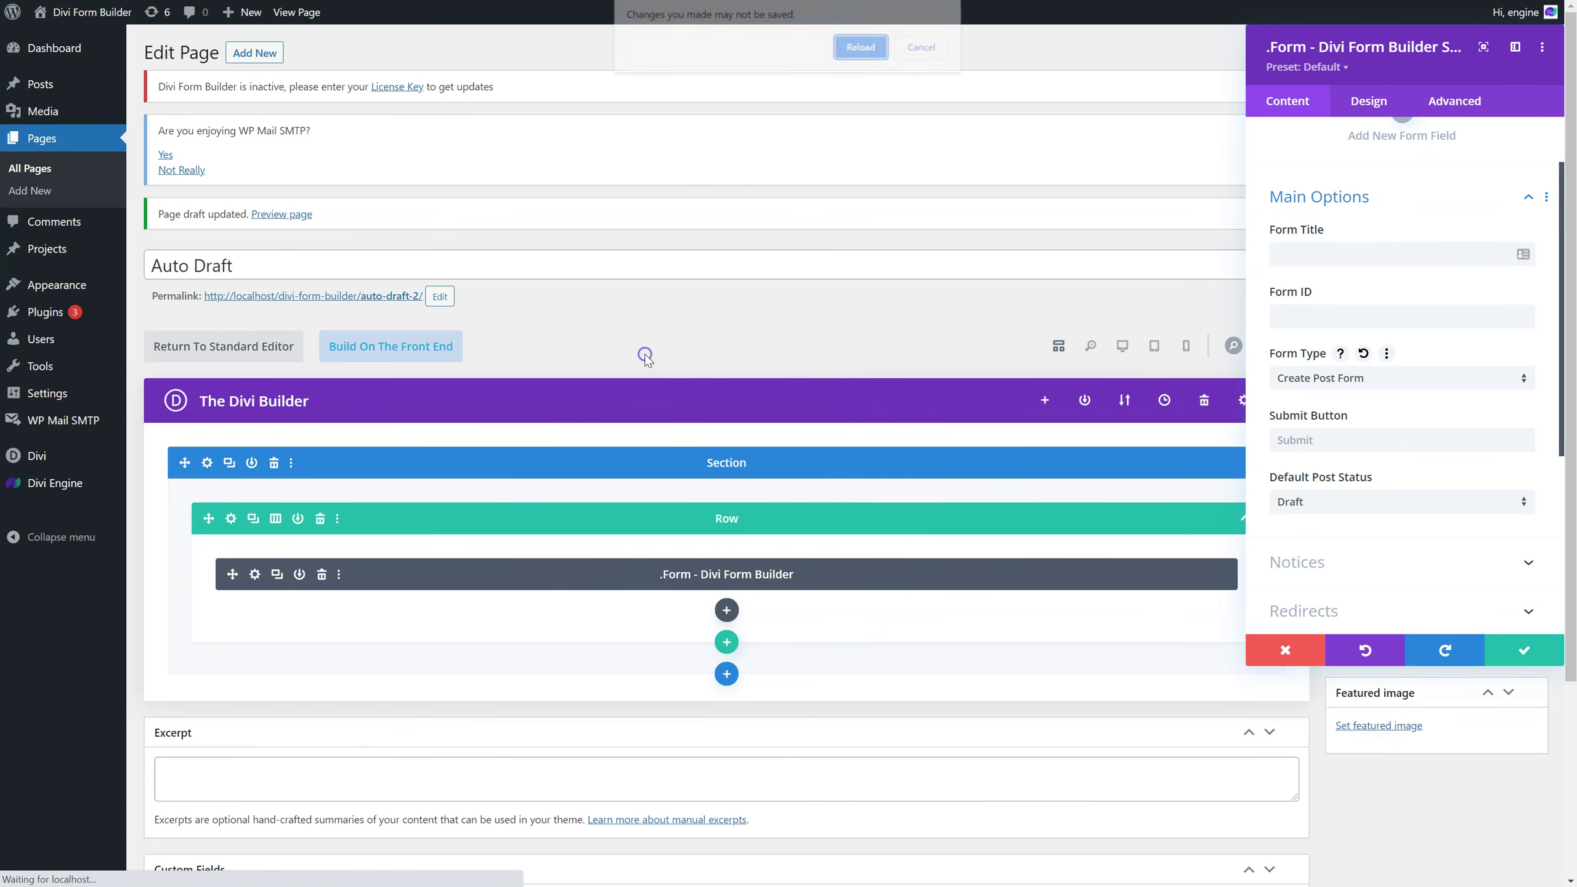
click(924, 48)
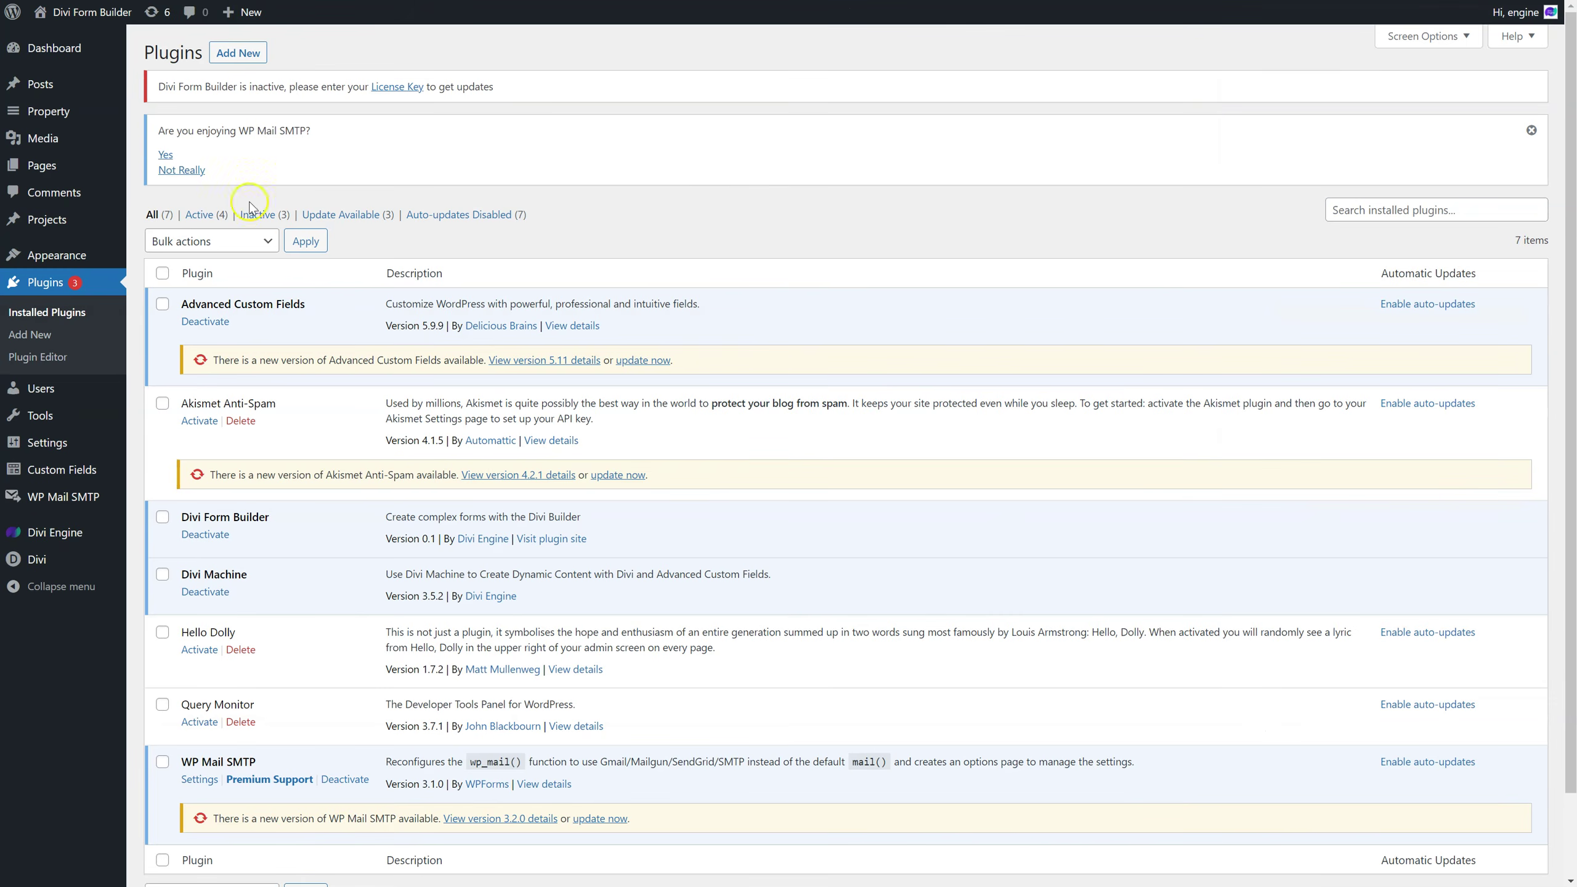
mouse_move(75, 532)
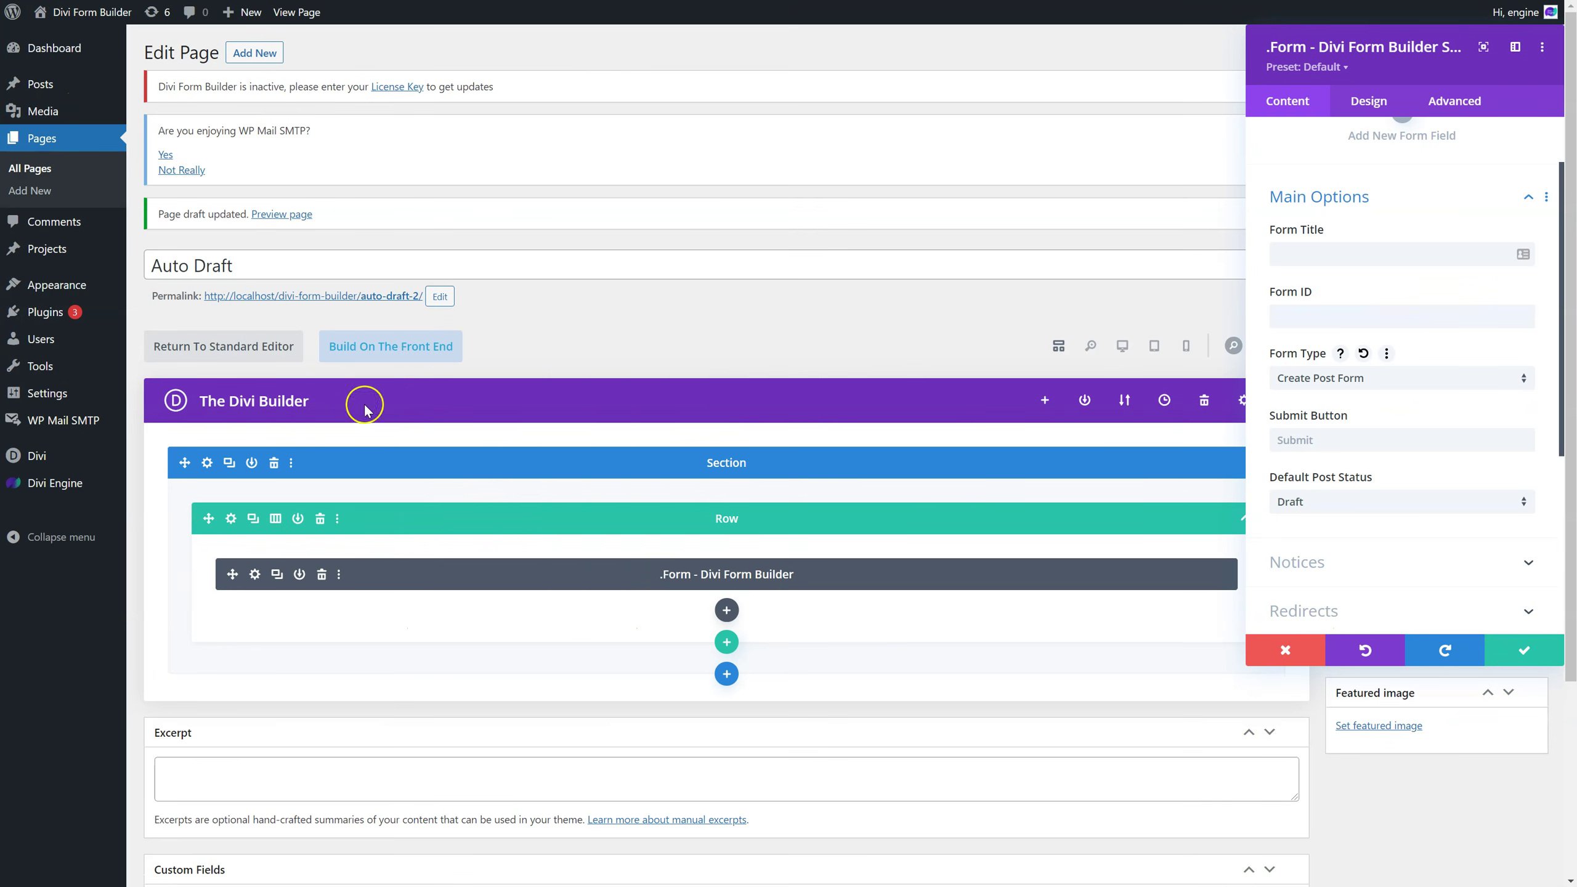
right_click(552, 309)
click(596, 350)
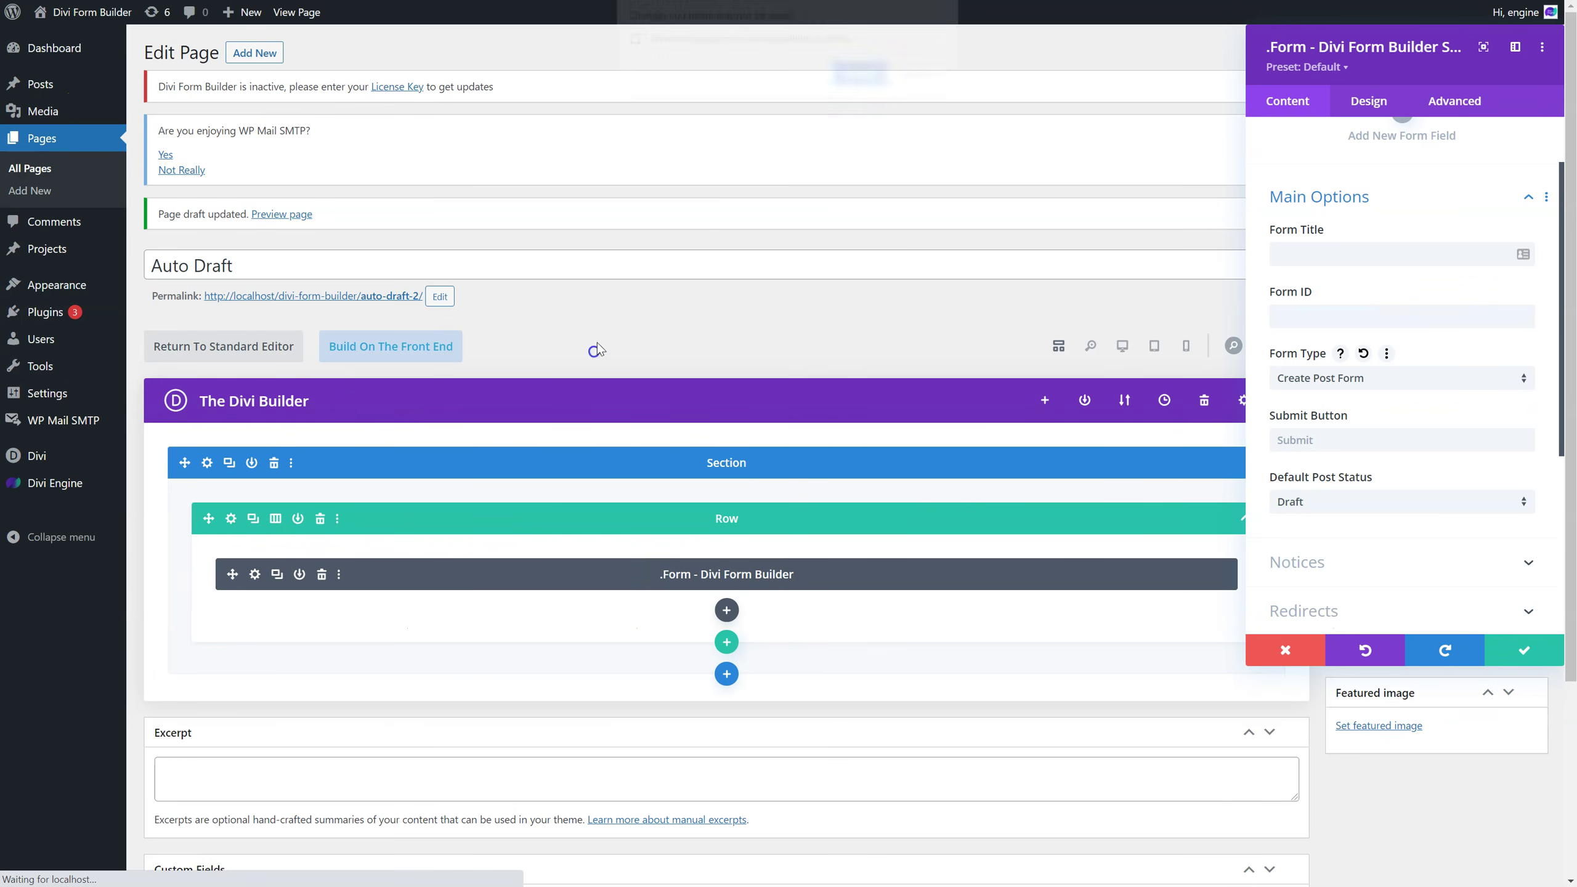
click(926, 74)
Publish the page with the form module's settings changes discarded, and reload the page editor.
click(1258, 657)
click(1506, 593)
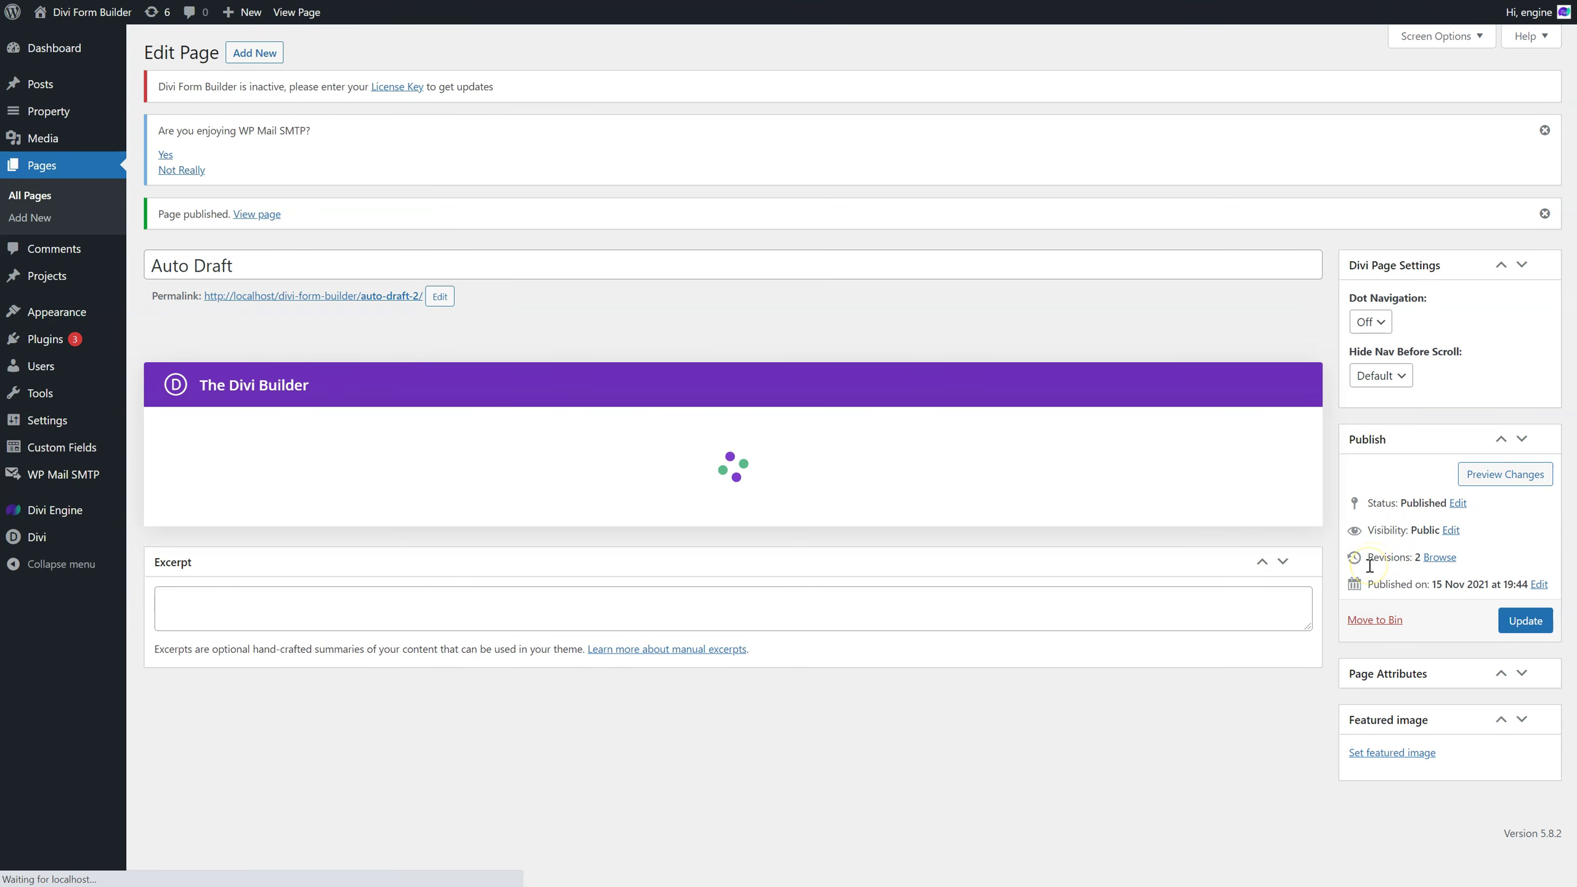
click(255, 567)
key(F5)
click(888, 48)
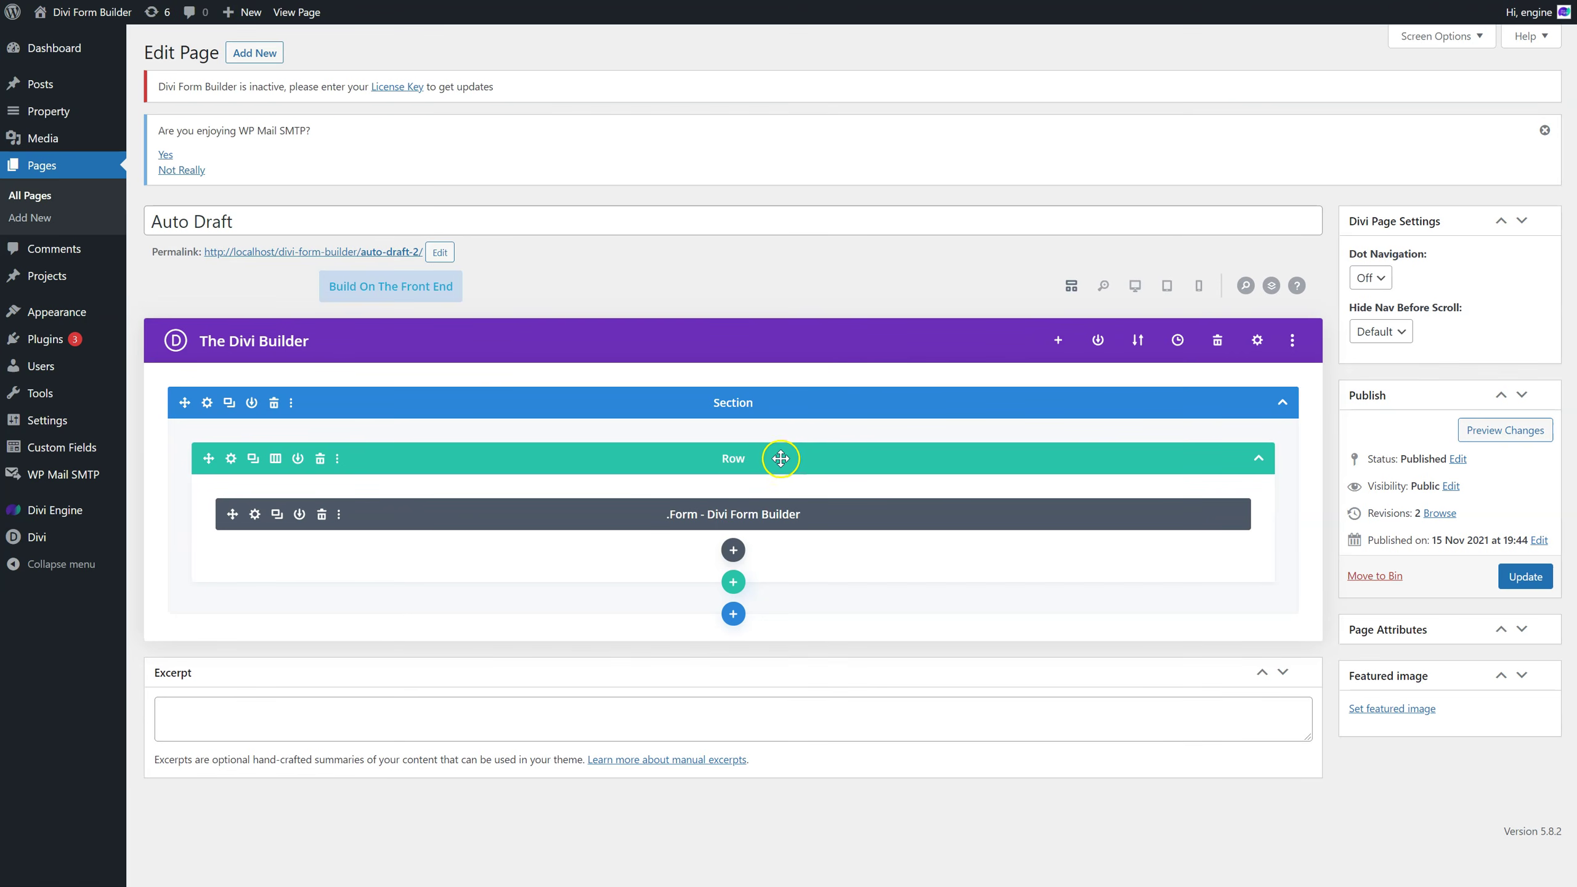
In the form module's settings, select Contact Form as the form type and expand the email options.
click(256, 520)
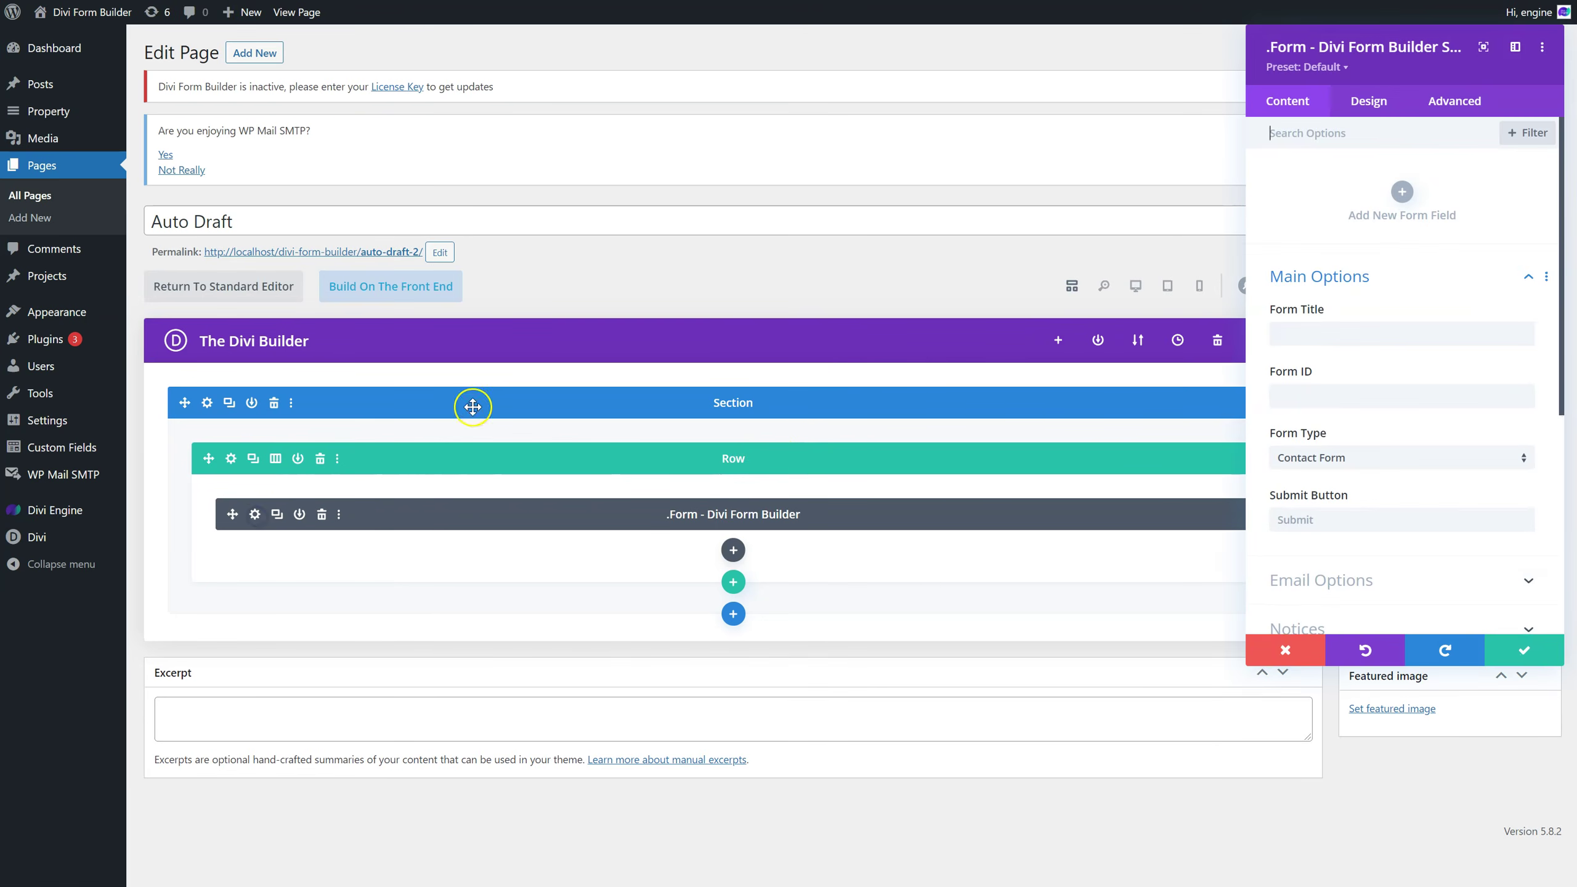
click(1329, 458)
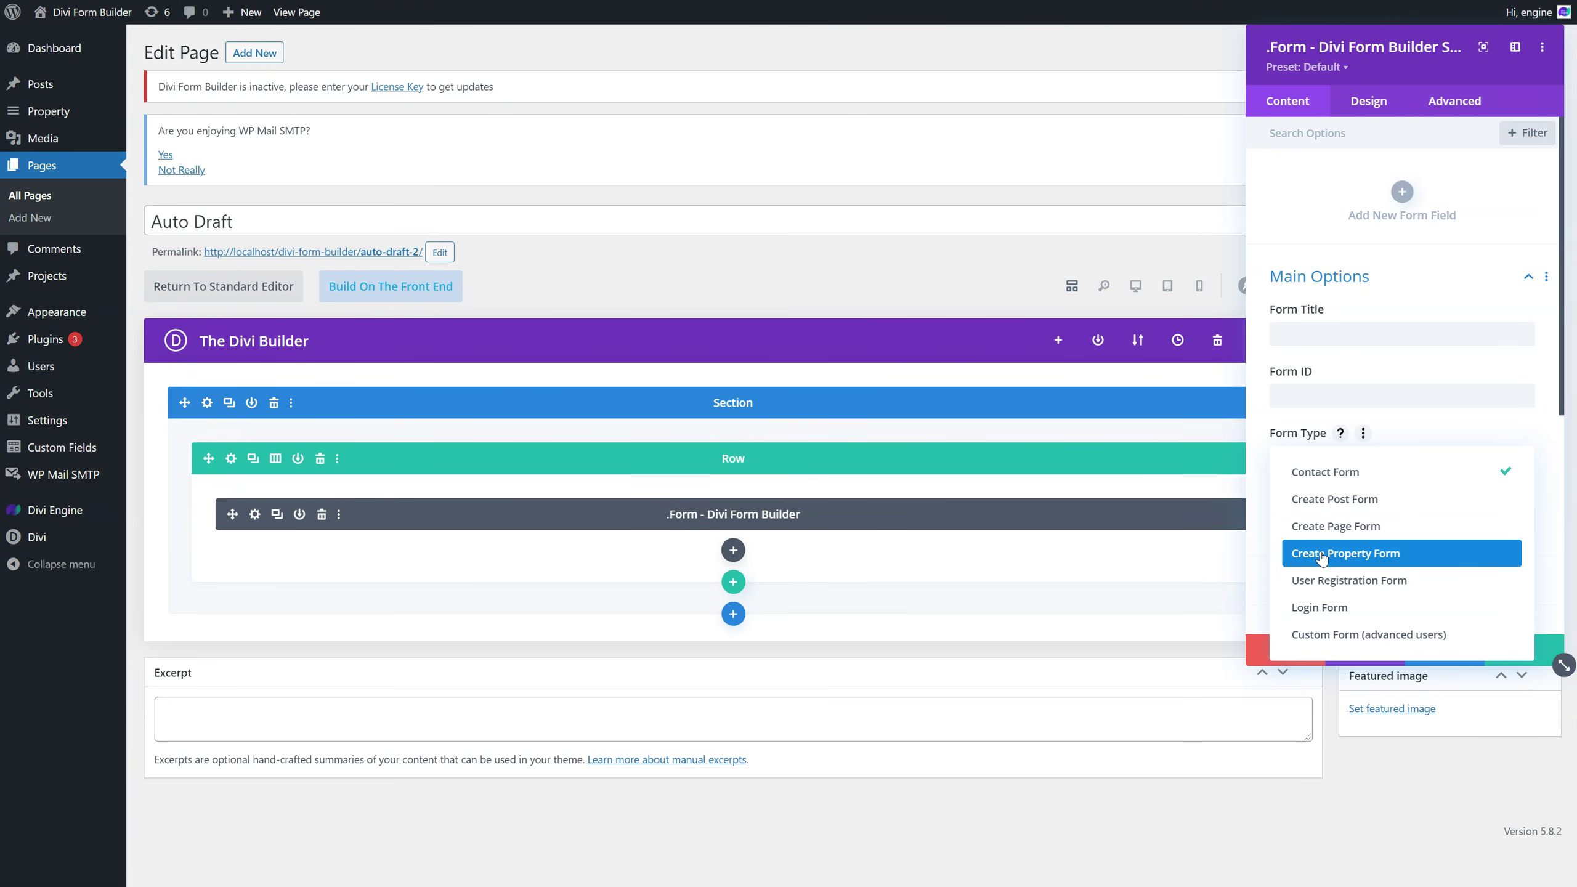
click(1341, 458)
click(1349, 472)
click(1352, 519)
scroll(1357, 542, down, 1)
click(1353, 509)
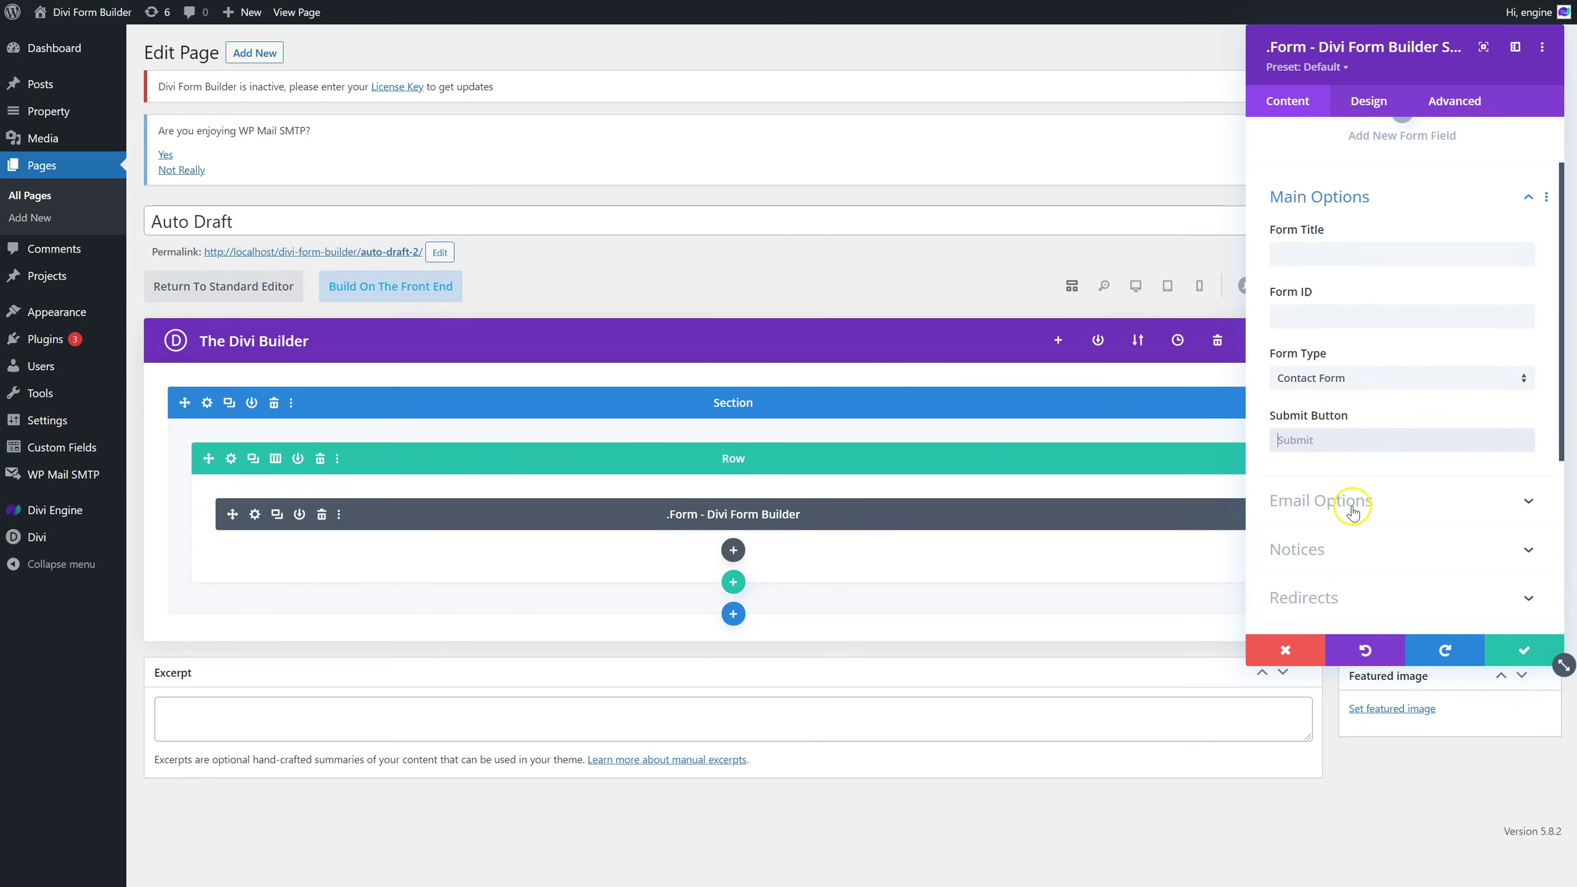
click(1351, 506)
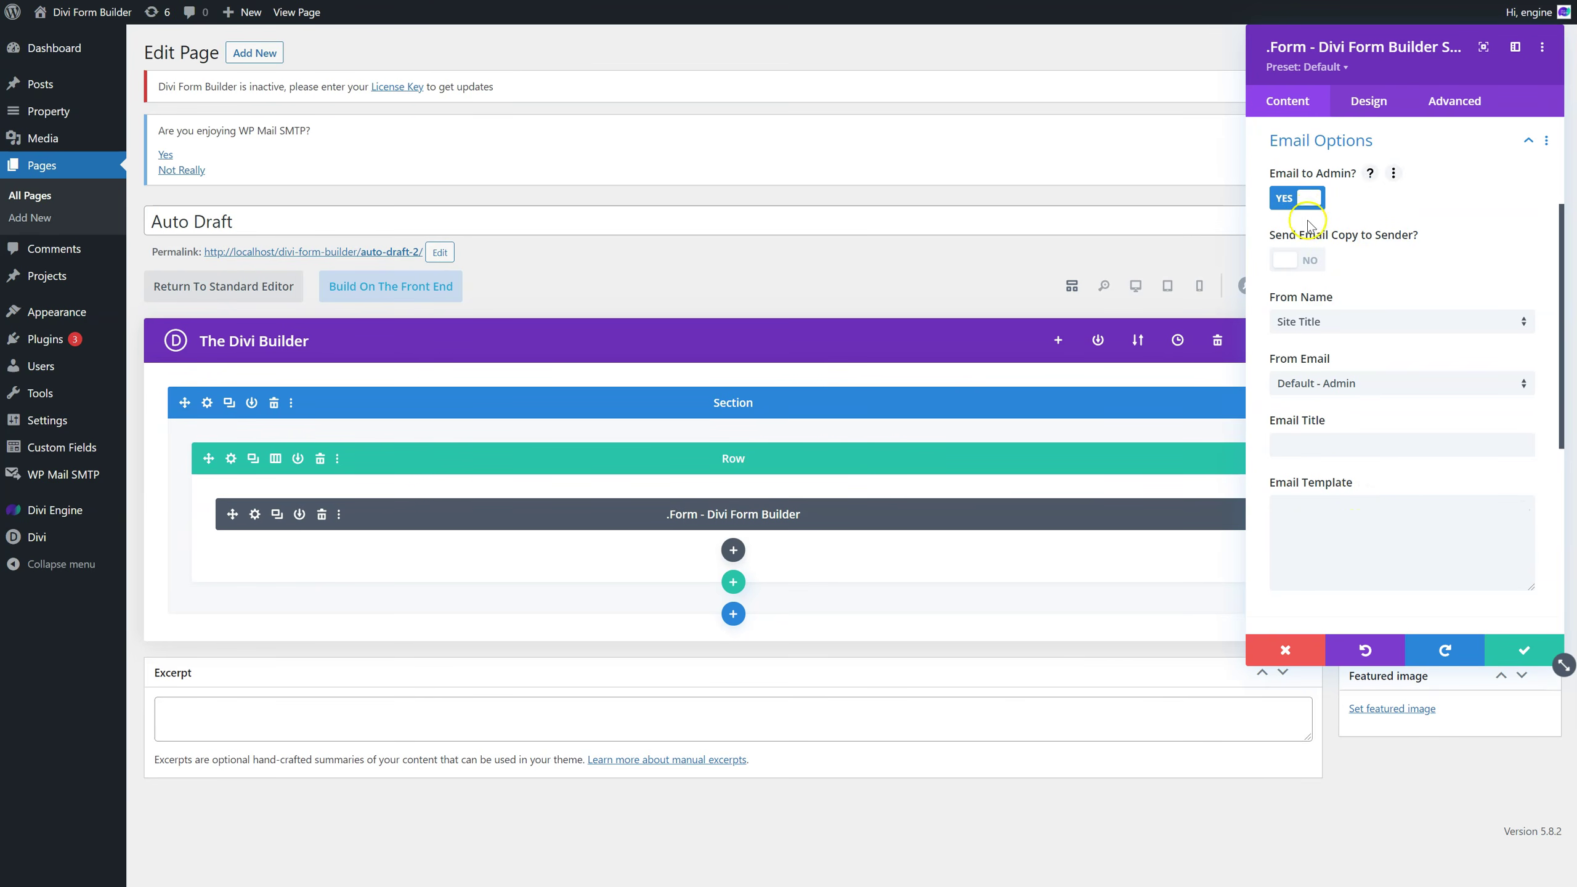
Try Send Email Copy to Sender and turn it back off, keeping Site Title as the From Name.
click(1299, 265)
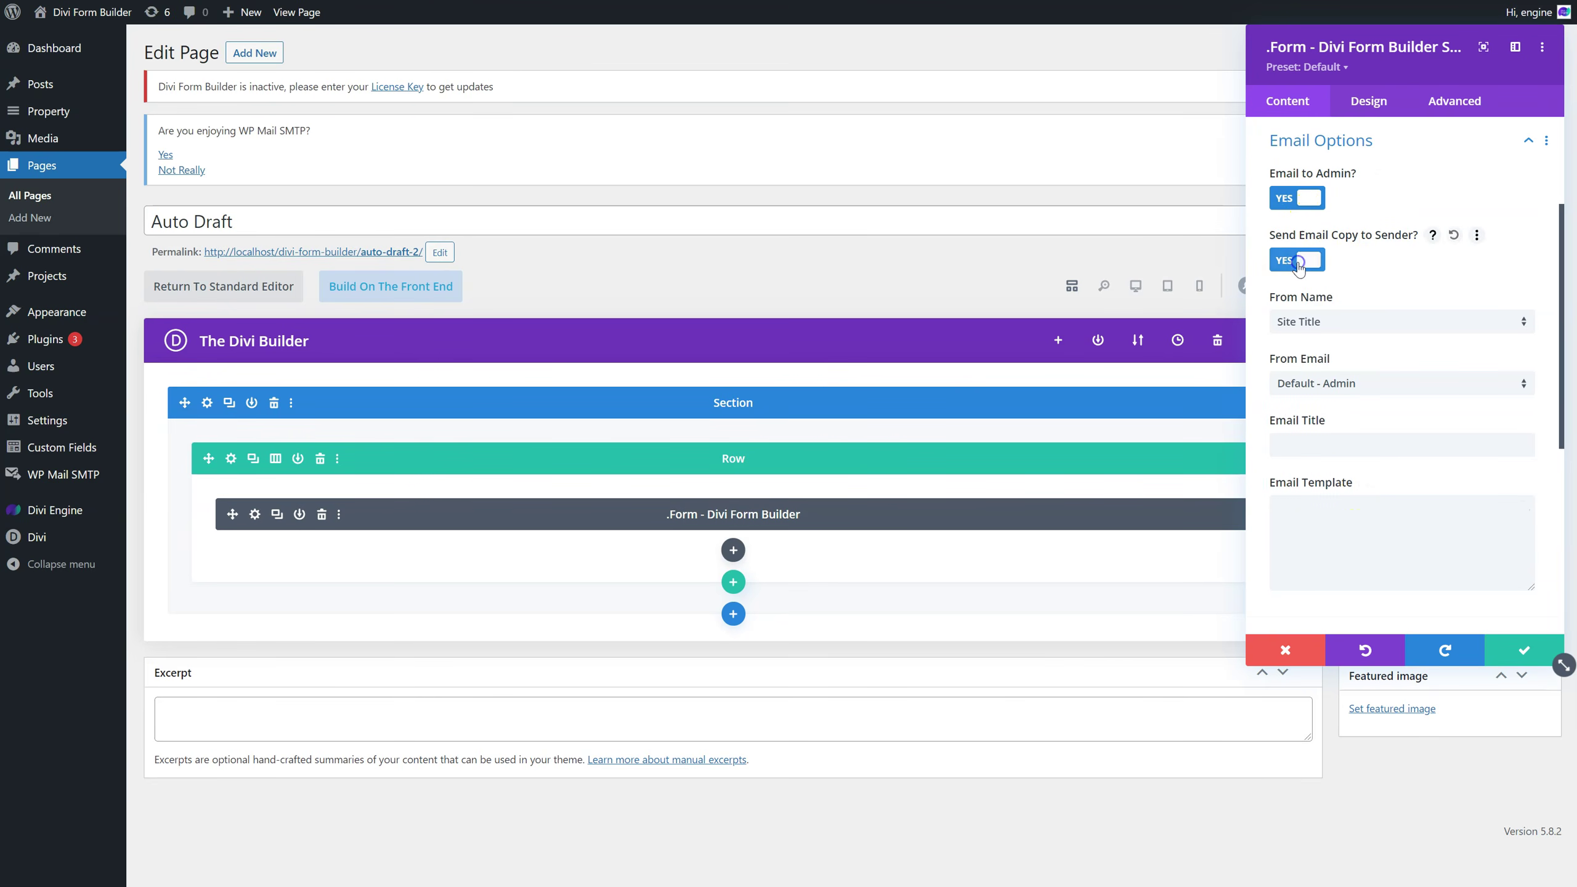
click(1298, 265)
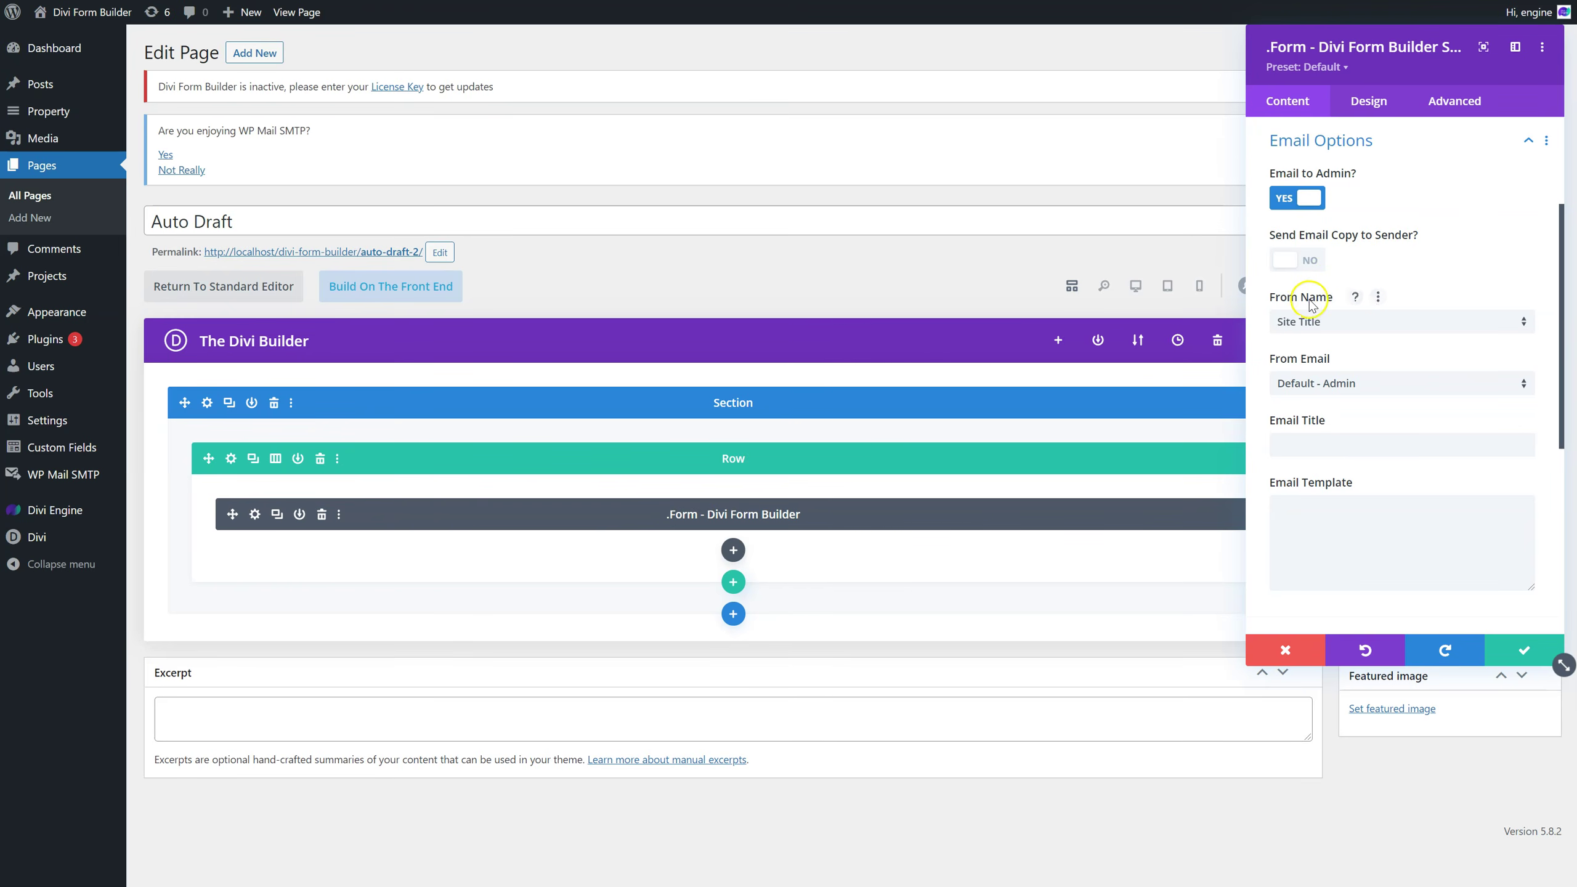
click(1329, 323)
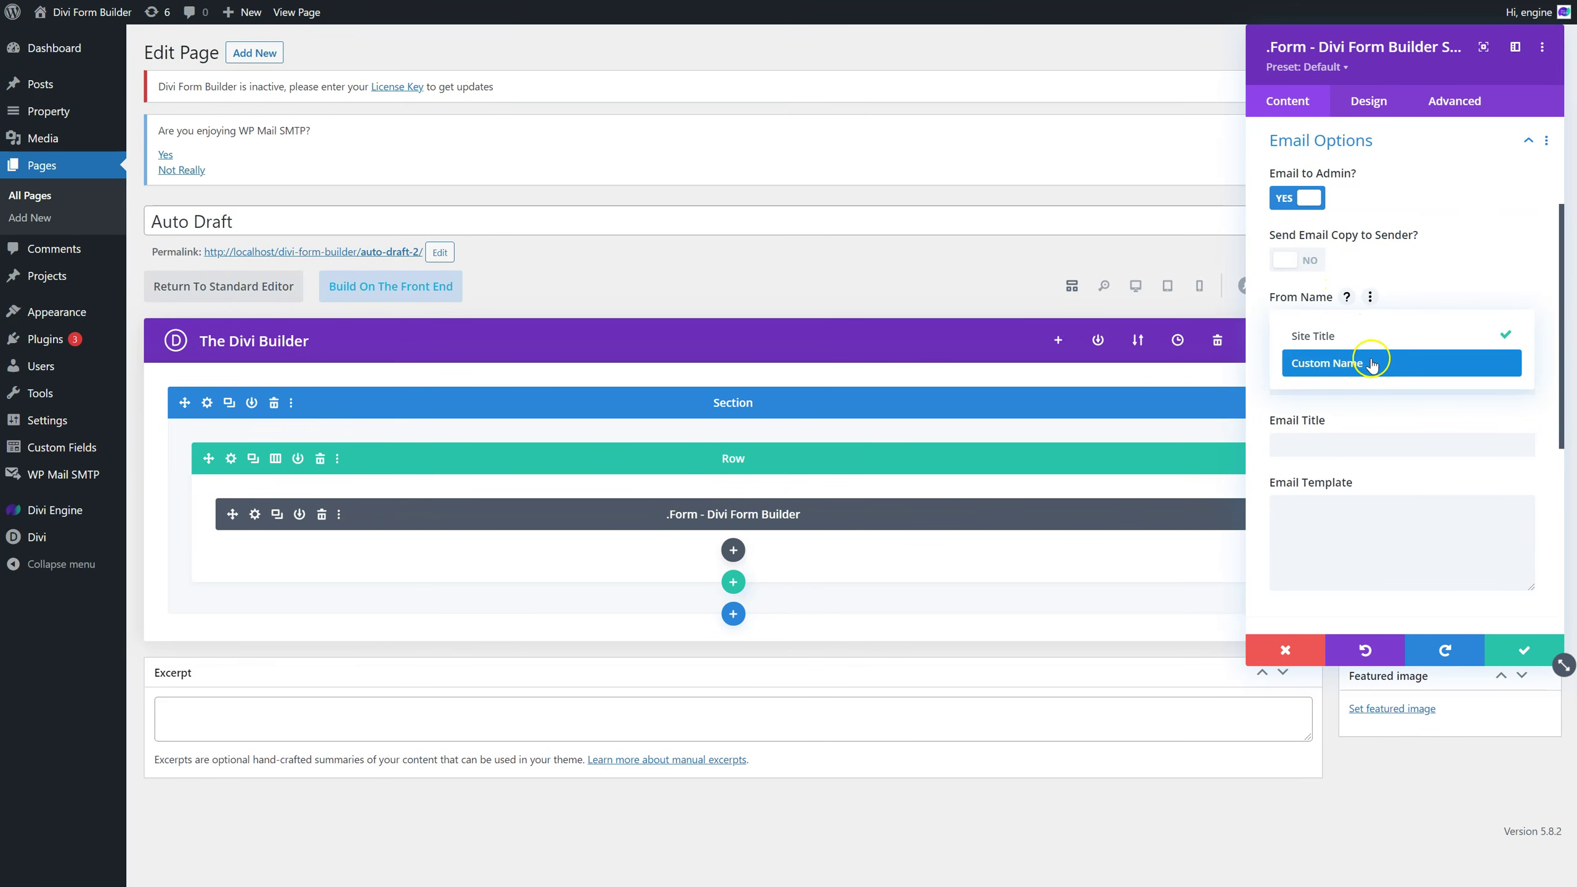
click(1371, 336)
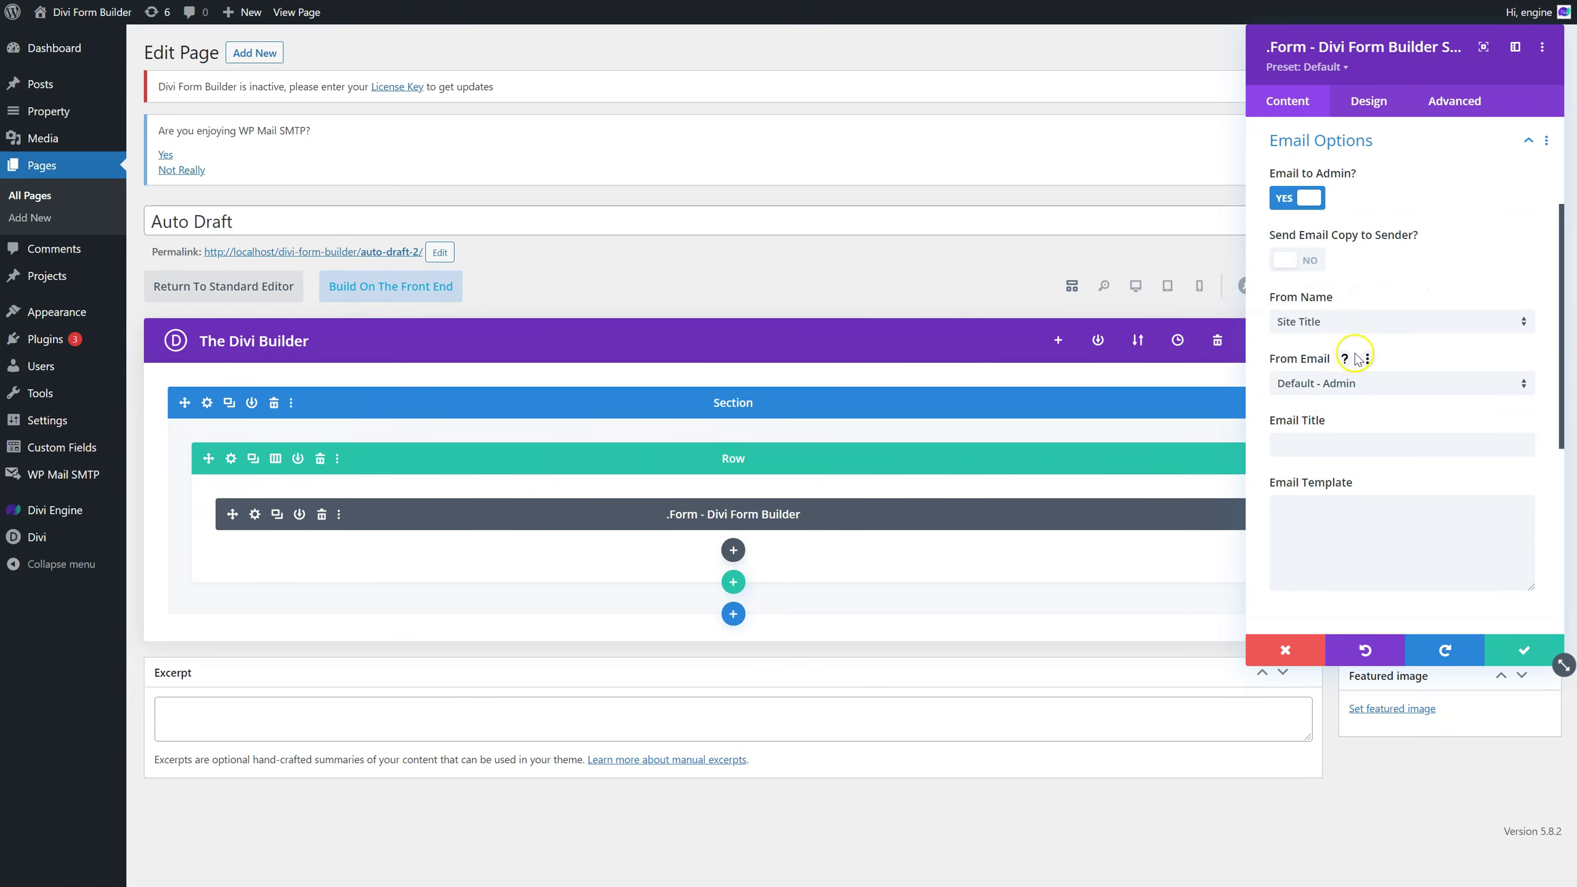
Try a custom From Email for the form and switch it back to Default - Admin.
click(1348, 382)
click(1371, 359)
click(1384, 380)
click(1388, 425)
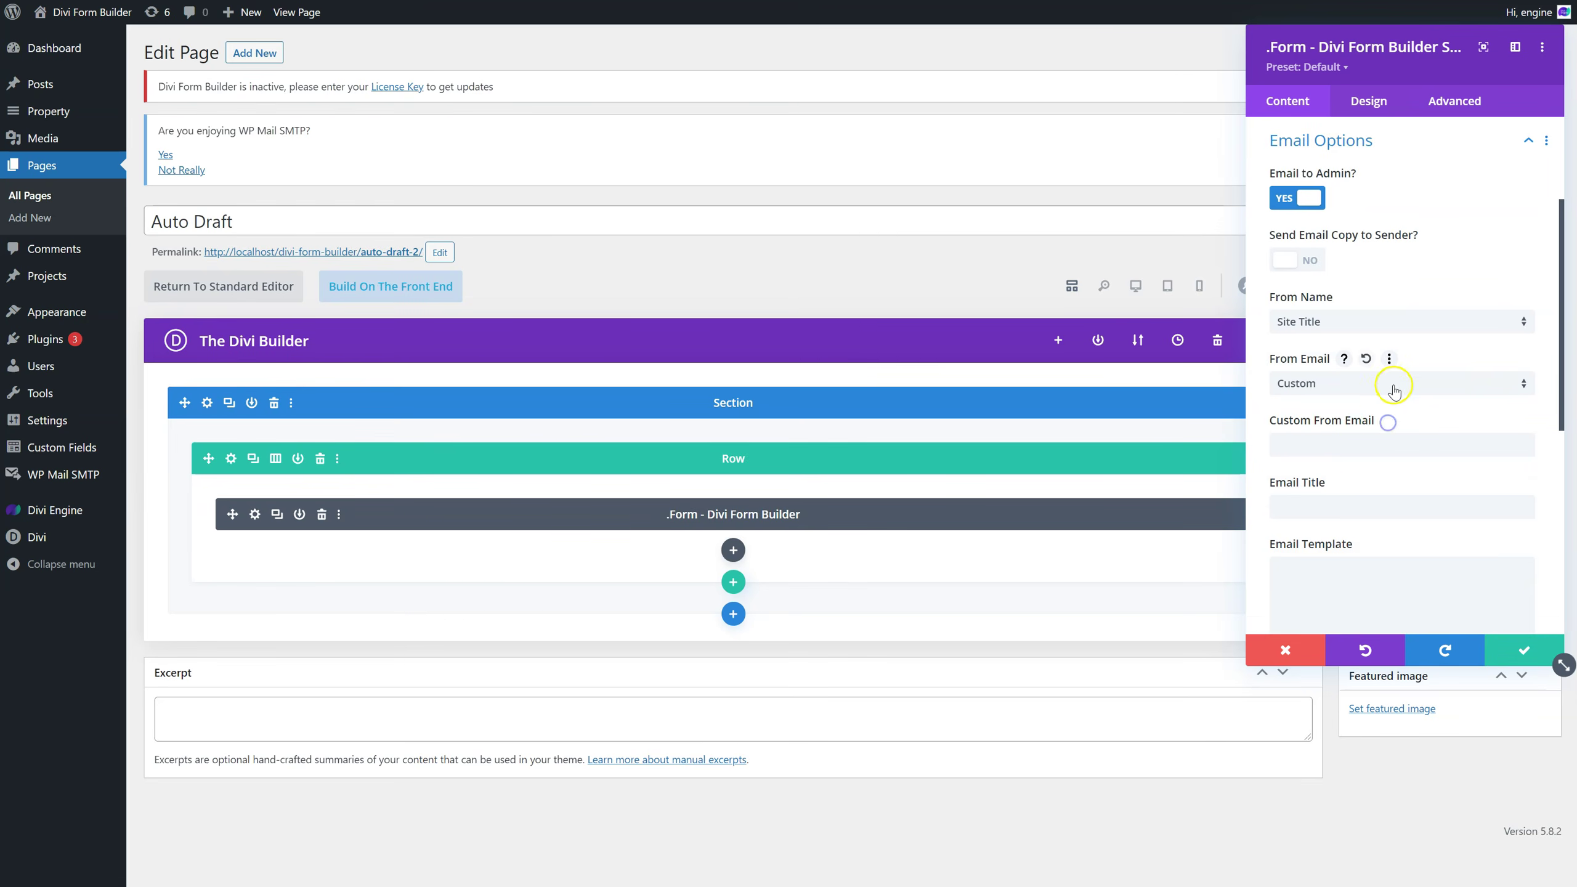
click(1355, 381)
click(1363, 396)
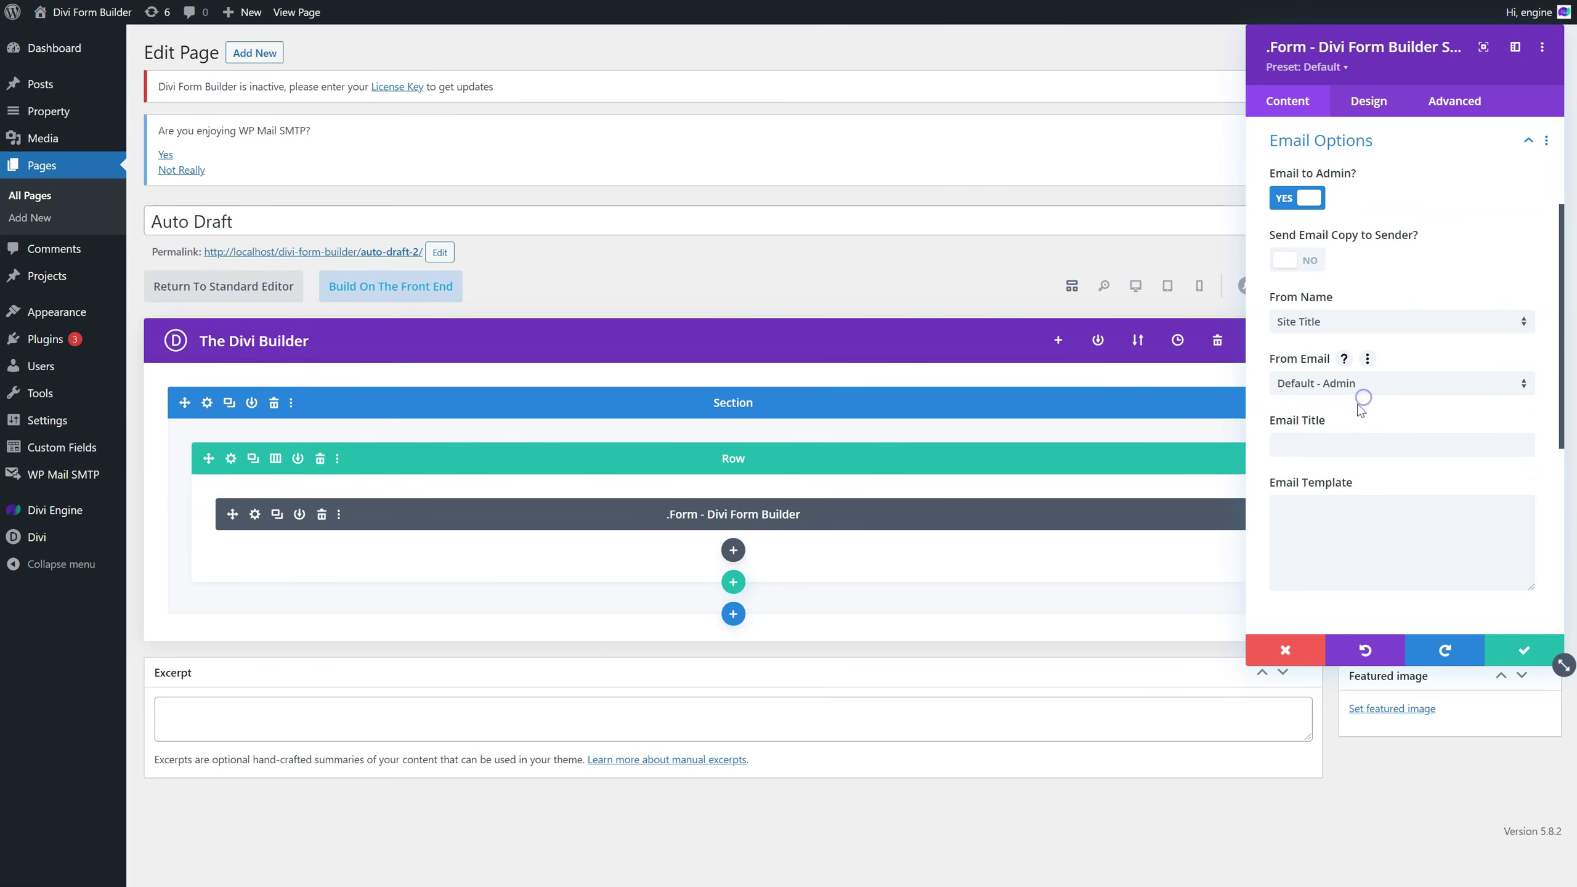
Enter the placeholder %%name%% in the form's email template.
click(1373, 521)
scroll(1373, 521, down, 2)
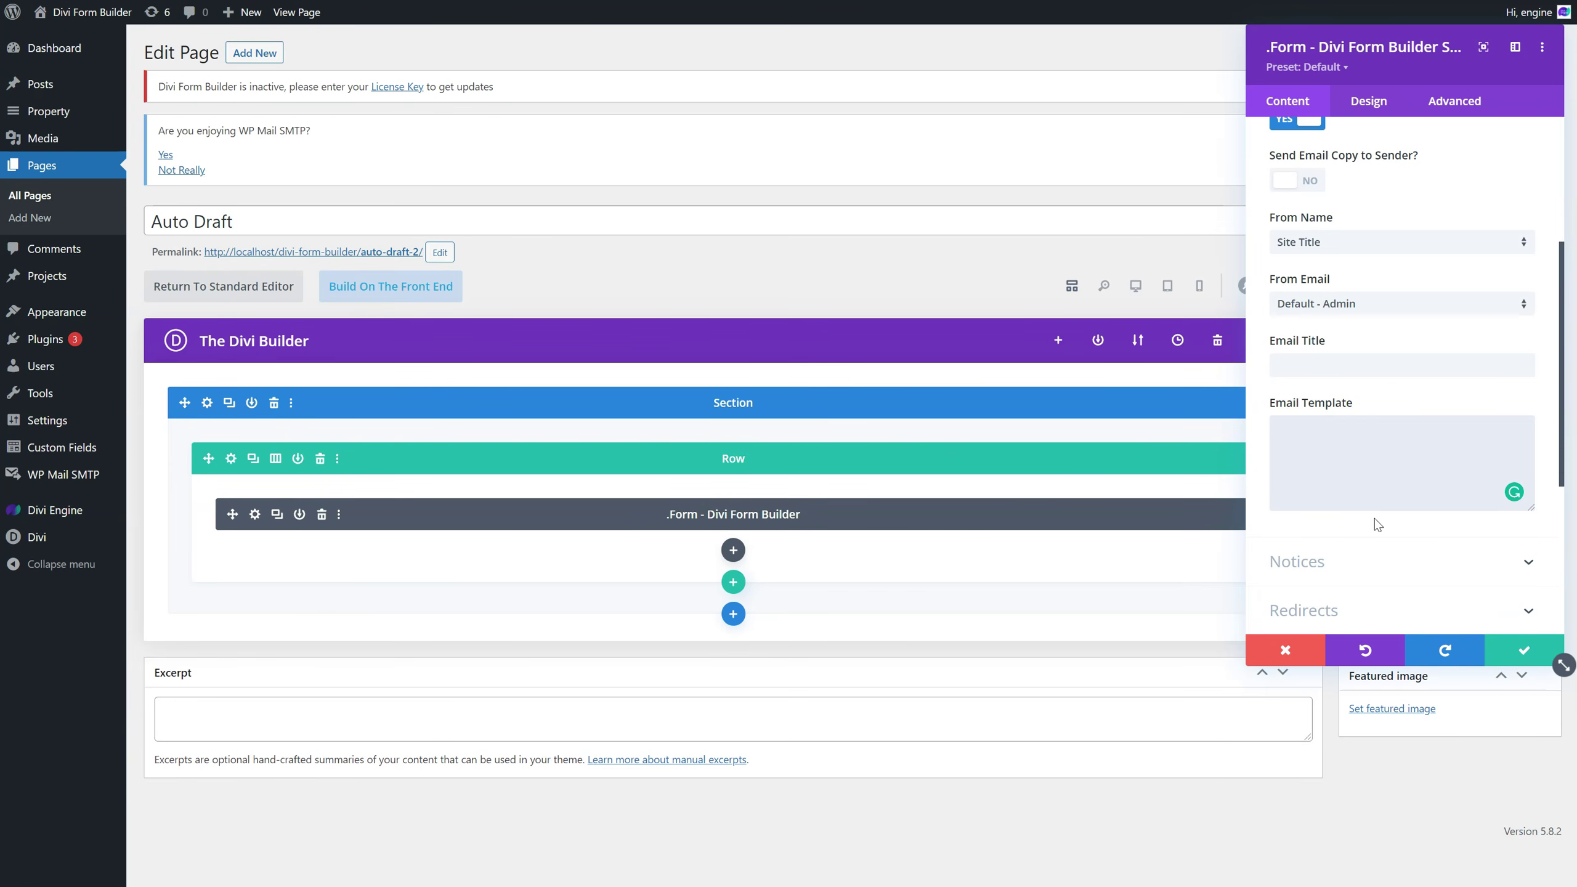
text(%%name%%)
click(1343, 426)
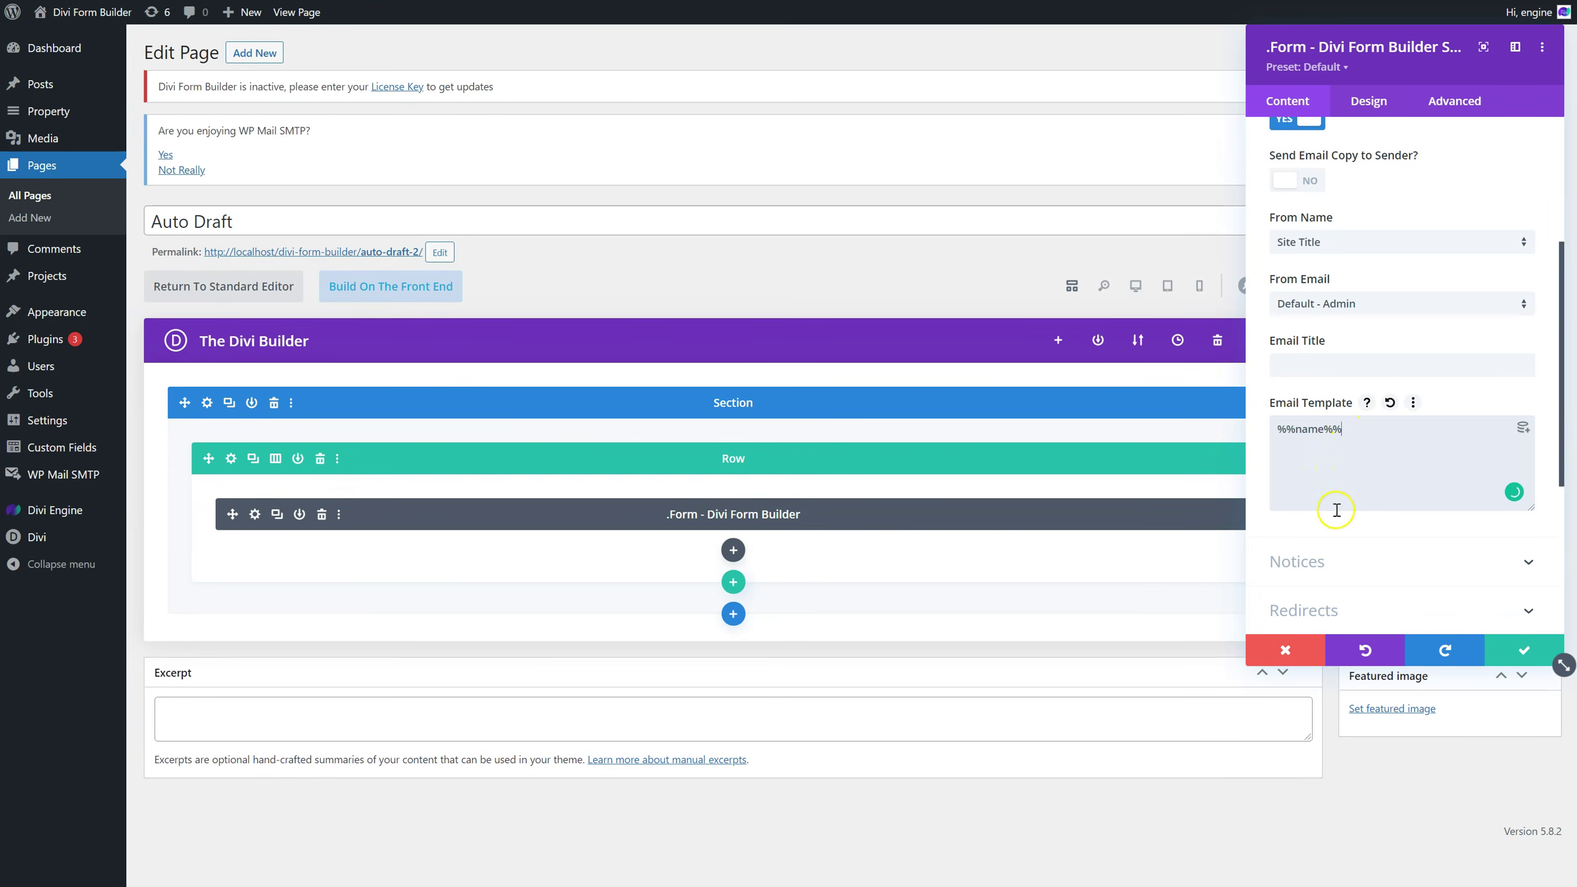
Examine the form's notice and redirect options, keeping Text as the success message type.
click(1340, 552)
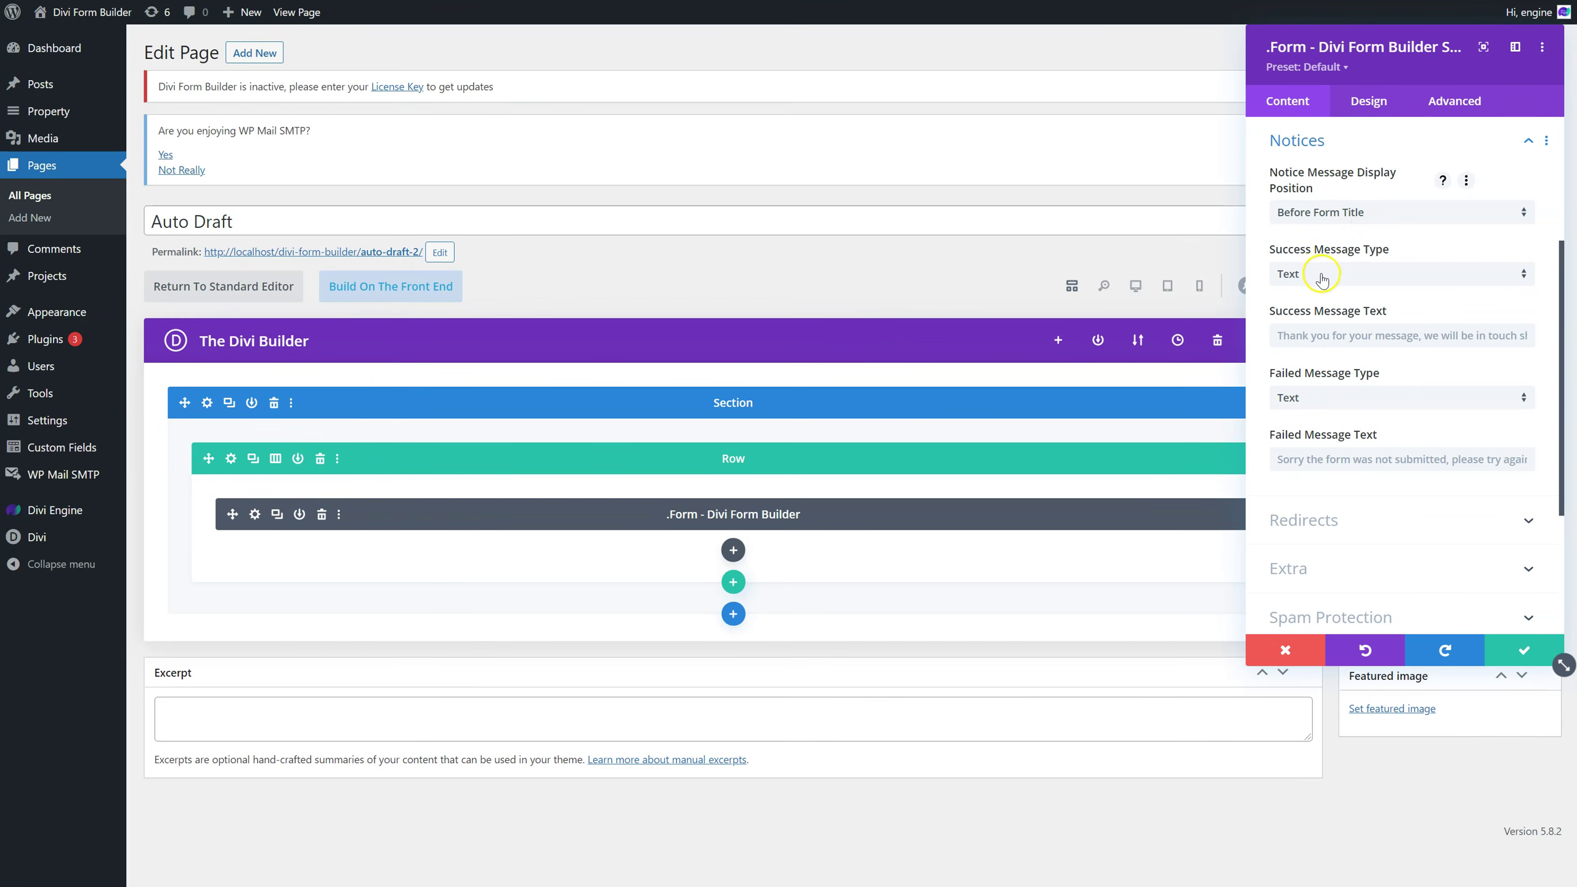
click(1340, 274)
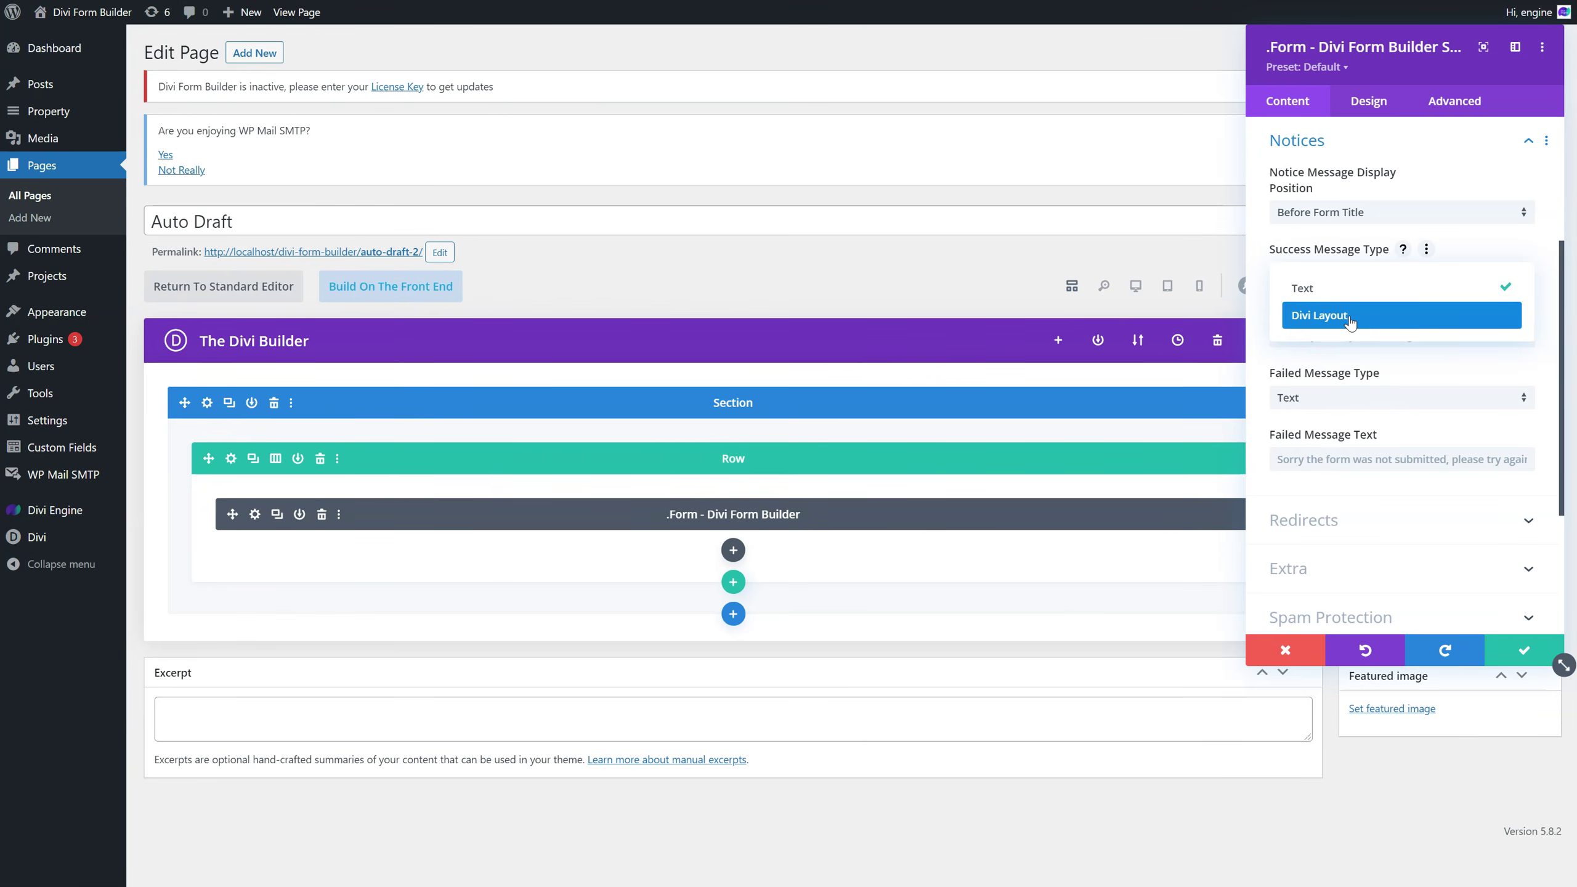
click(1359, 288)
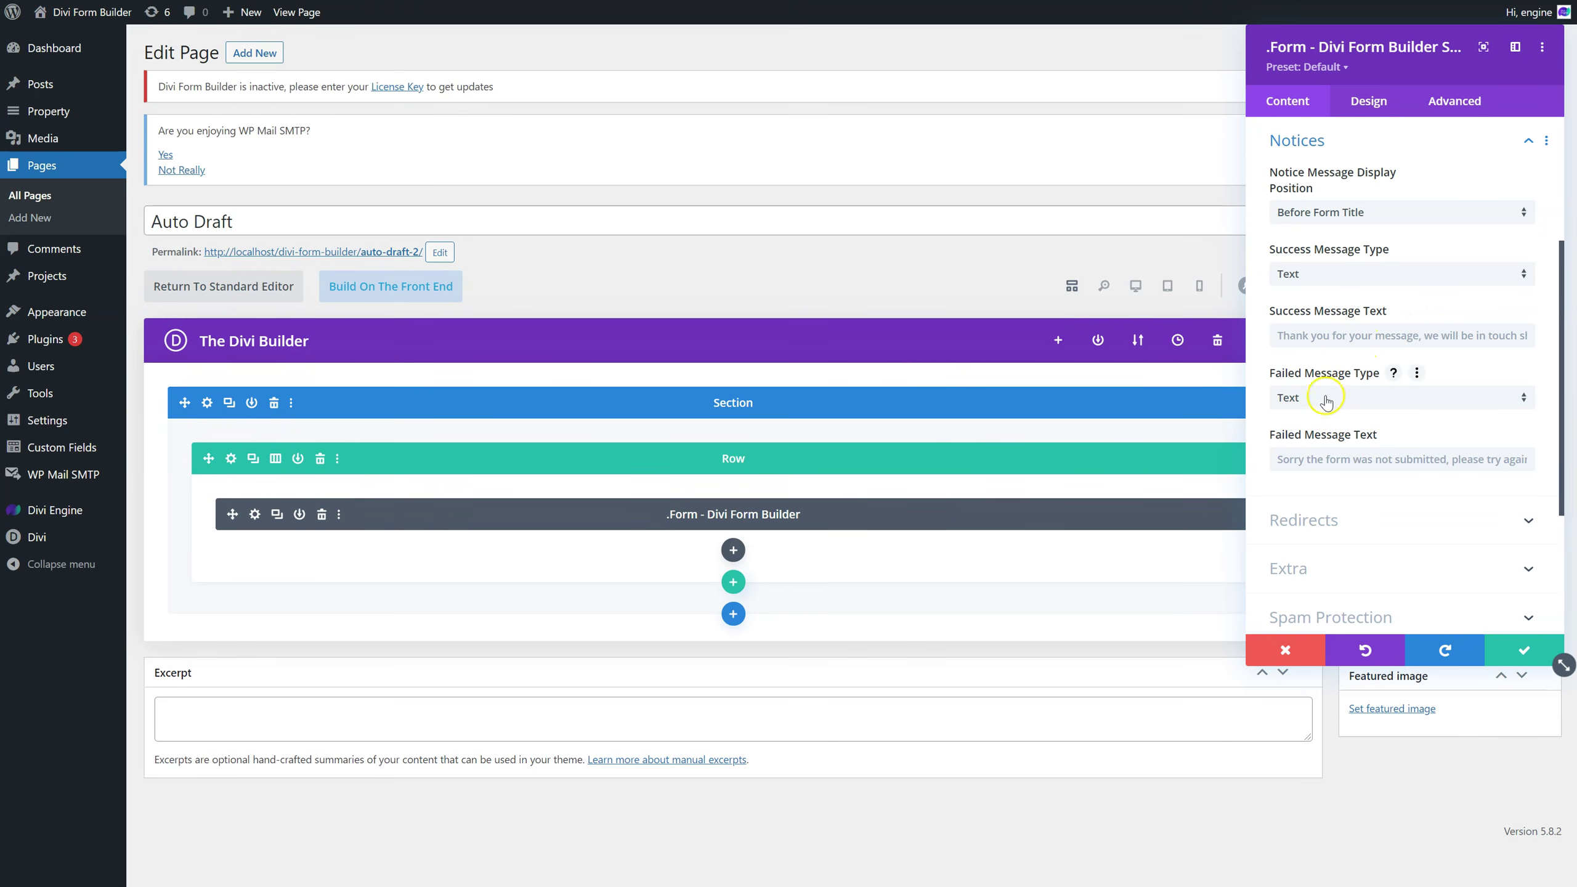
scroll(1335, 410, down, 3)
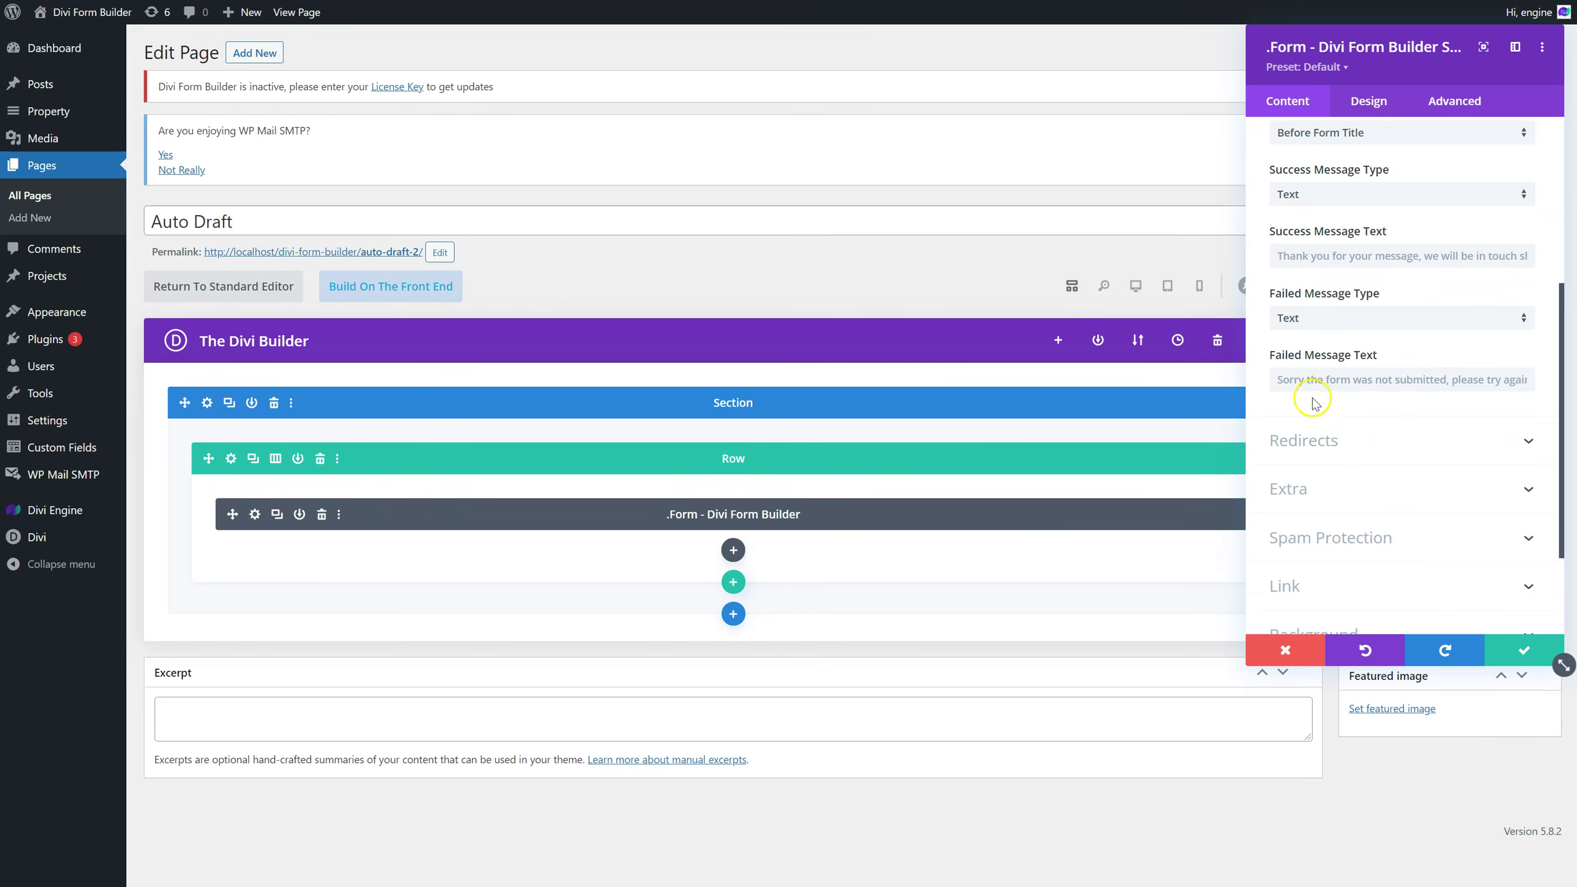
click(1408, 441)
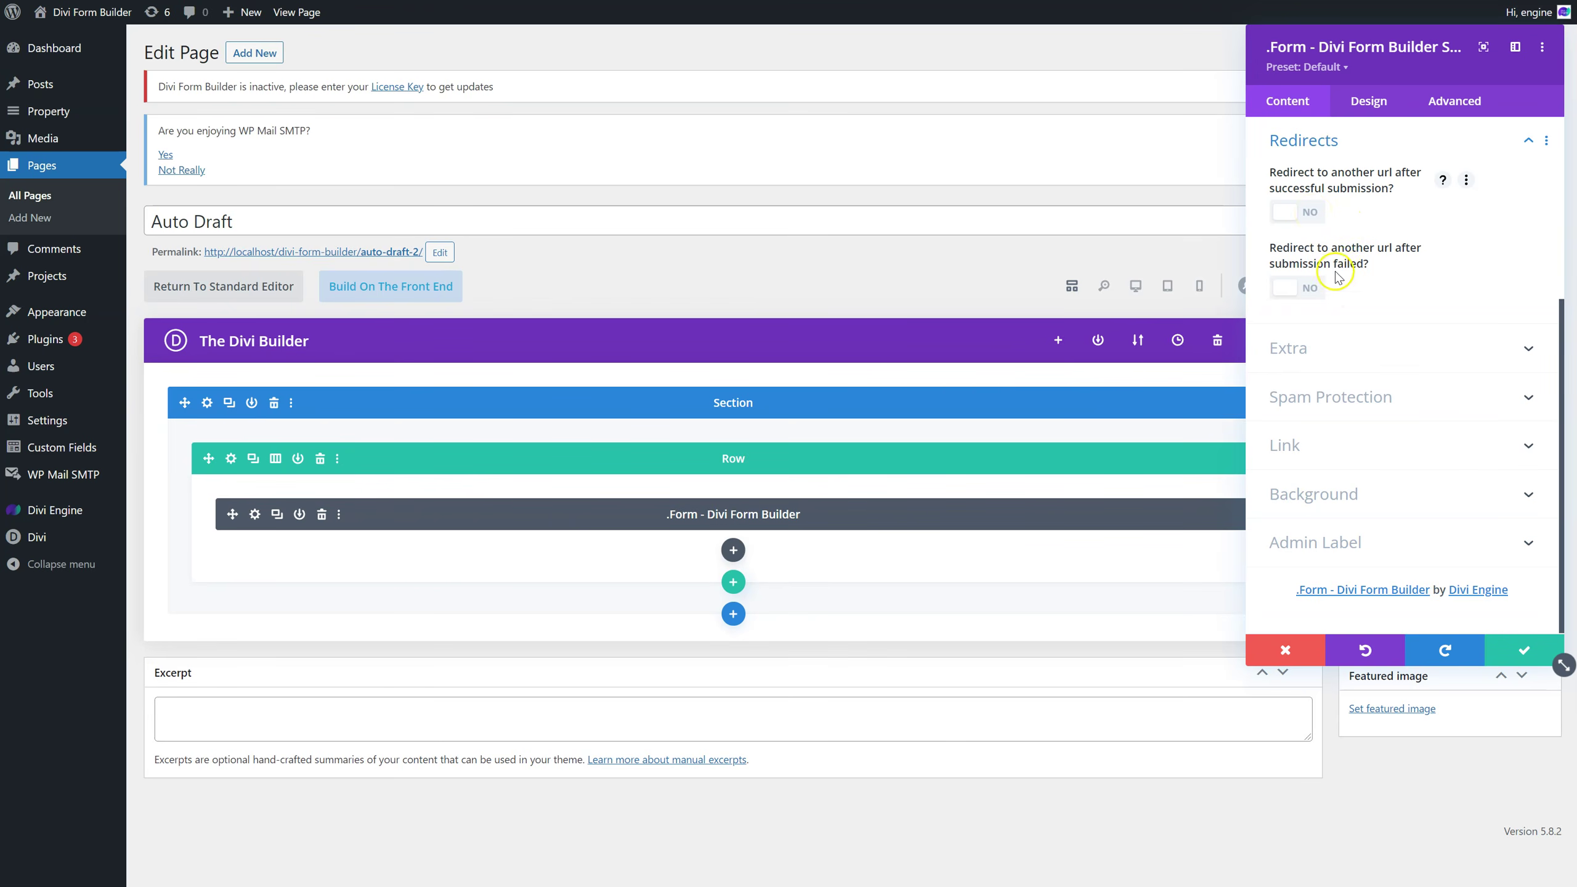
click(1294, 291)
In the extra options, try Save Entries to Database, Bloom Subscription and Select2, turning each back off.
click(1301, 347)
click(1299, 199)
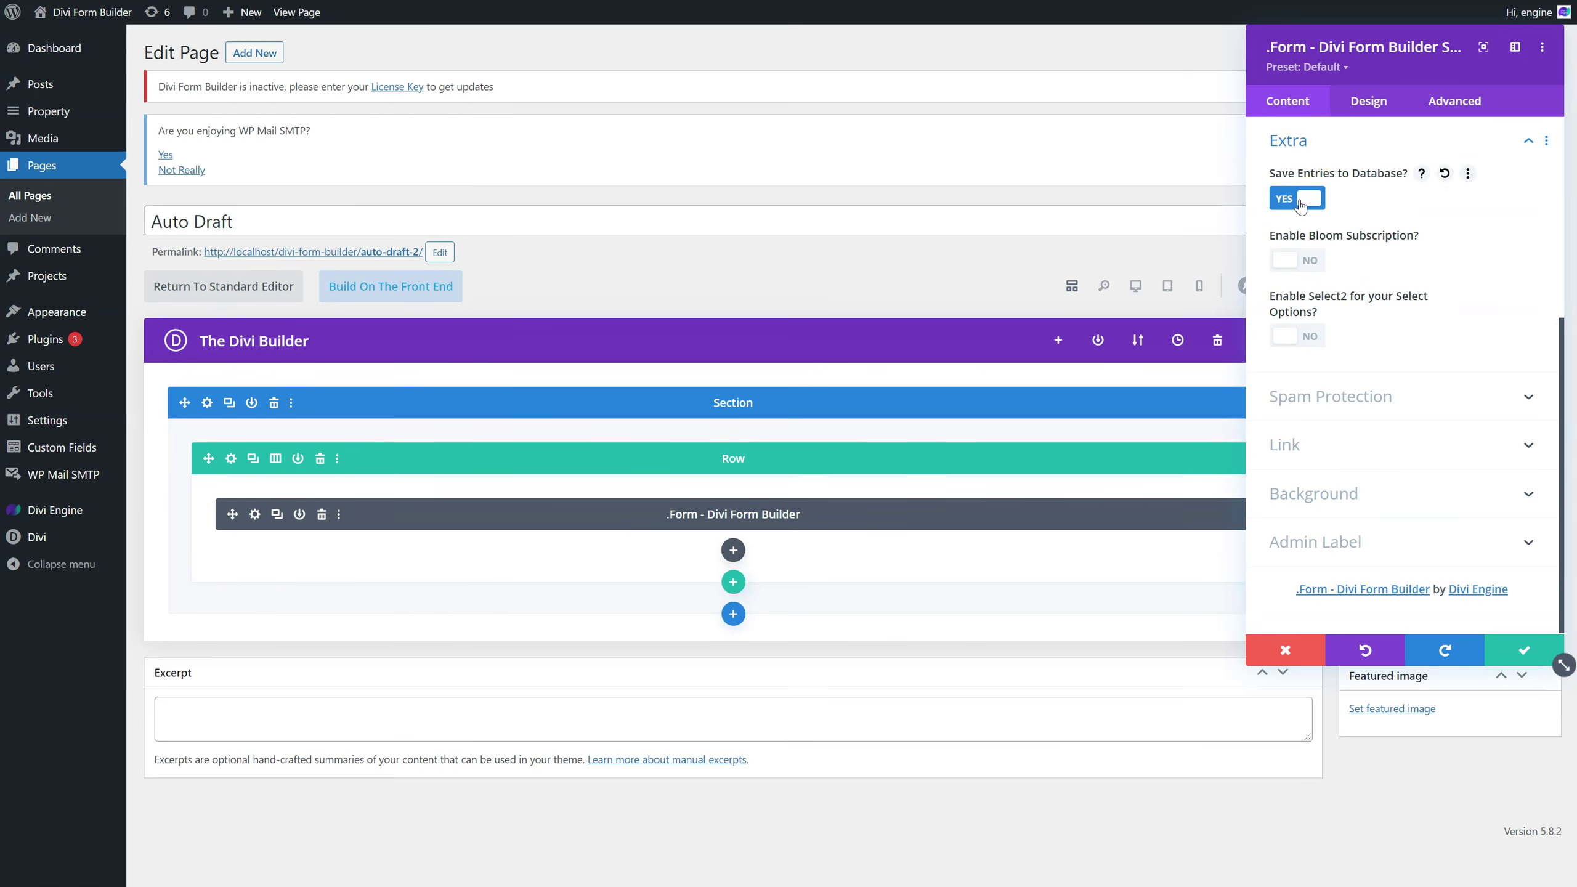
click(1300, 203)
click(1307, 266)
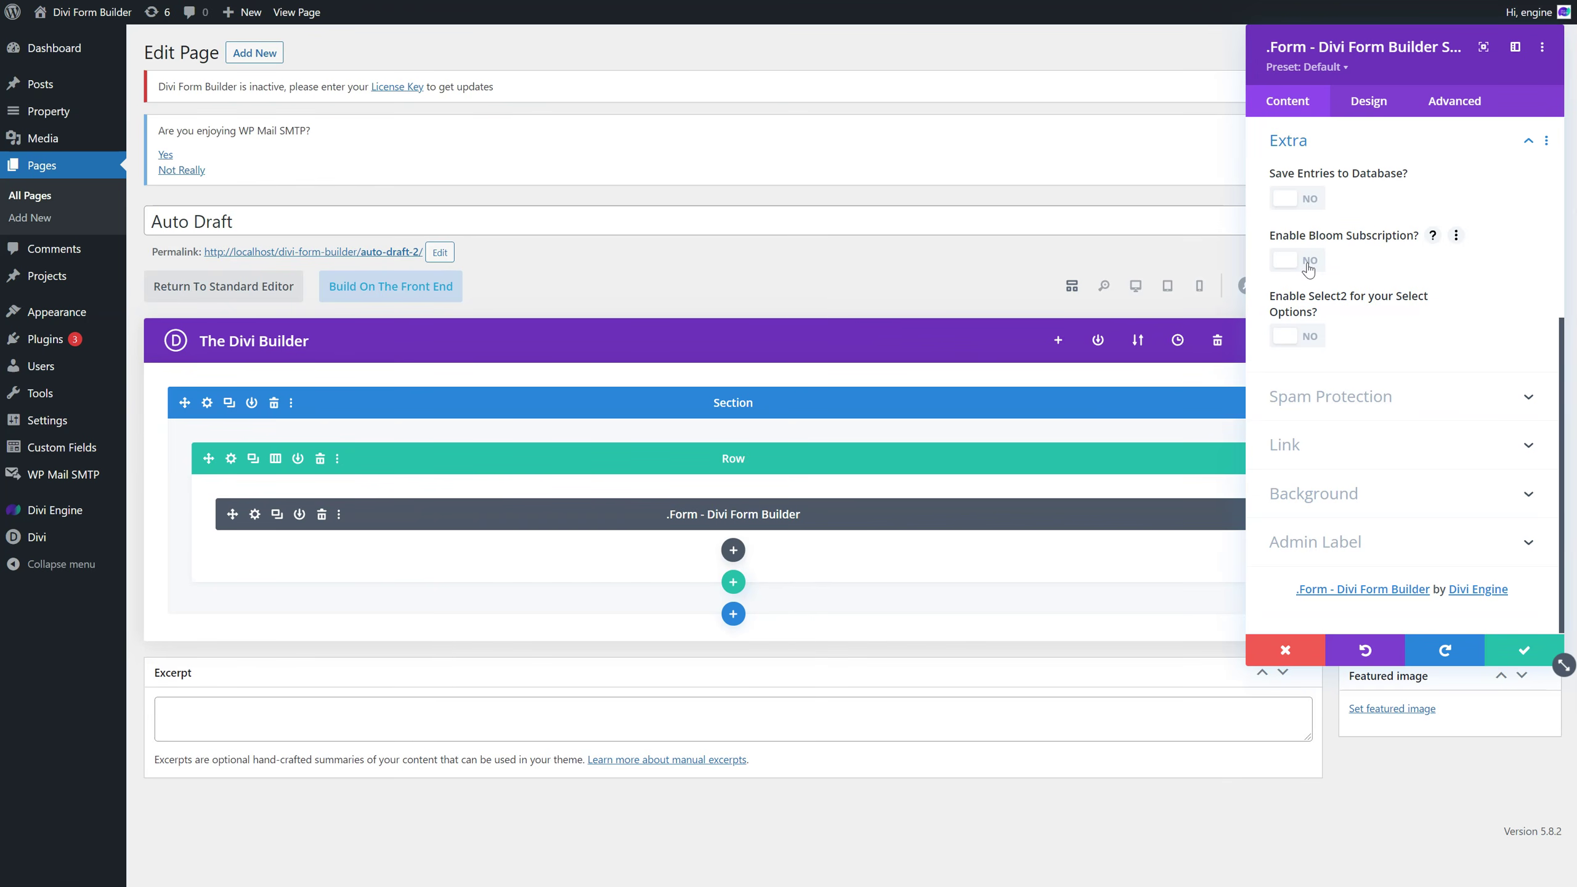
click(1309, 262)
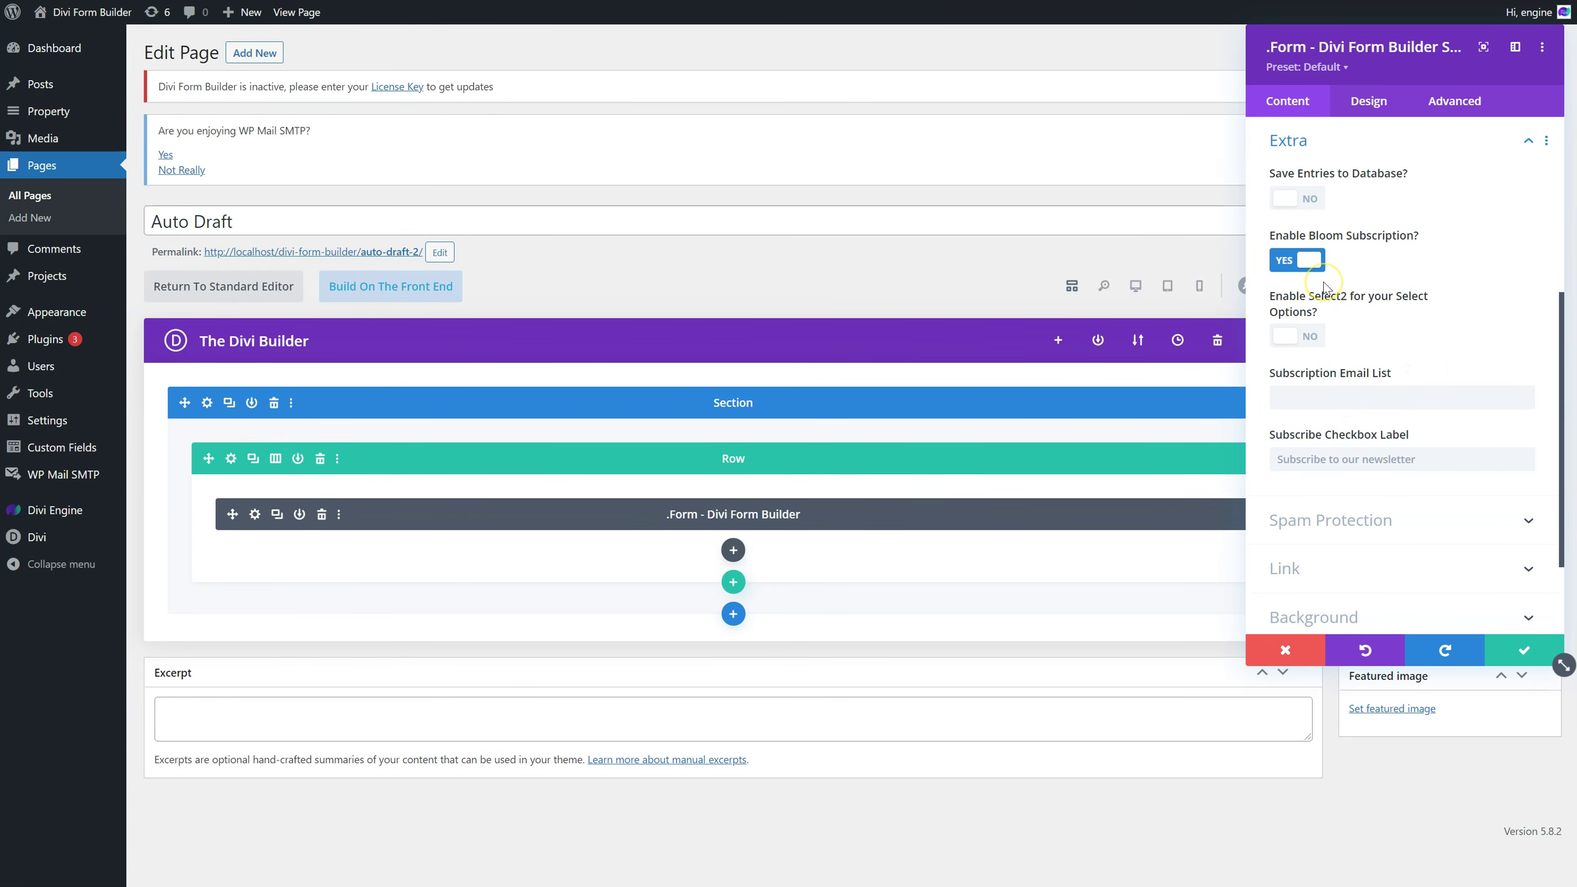
click(1310, 265)
click(1312, 340)
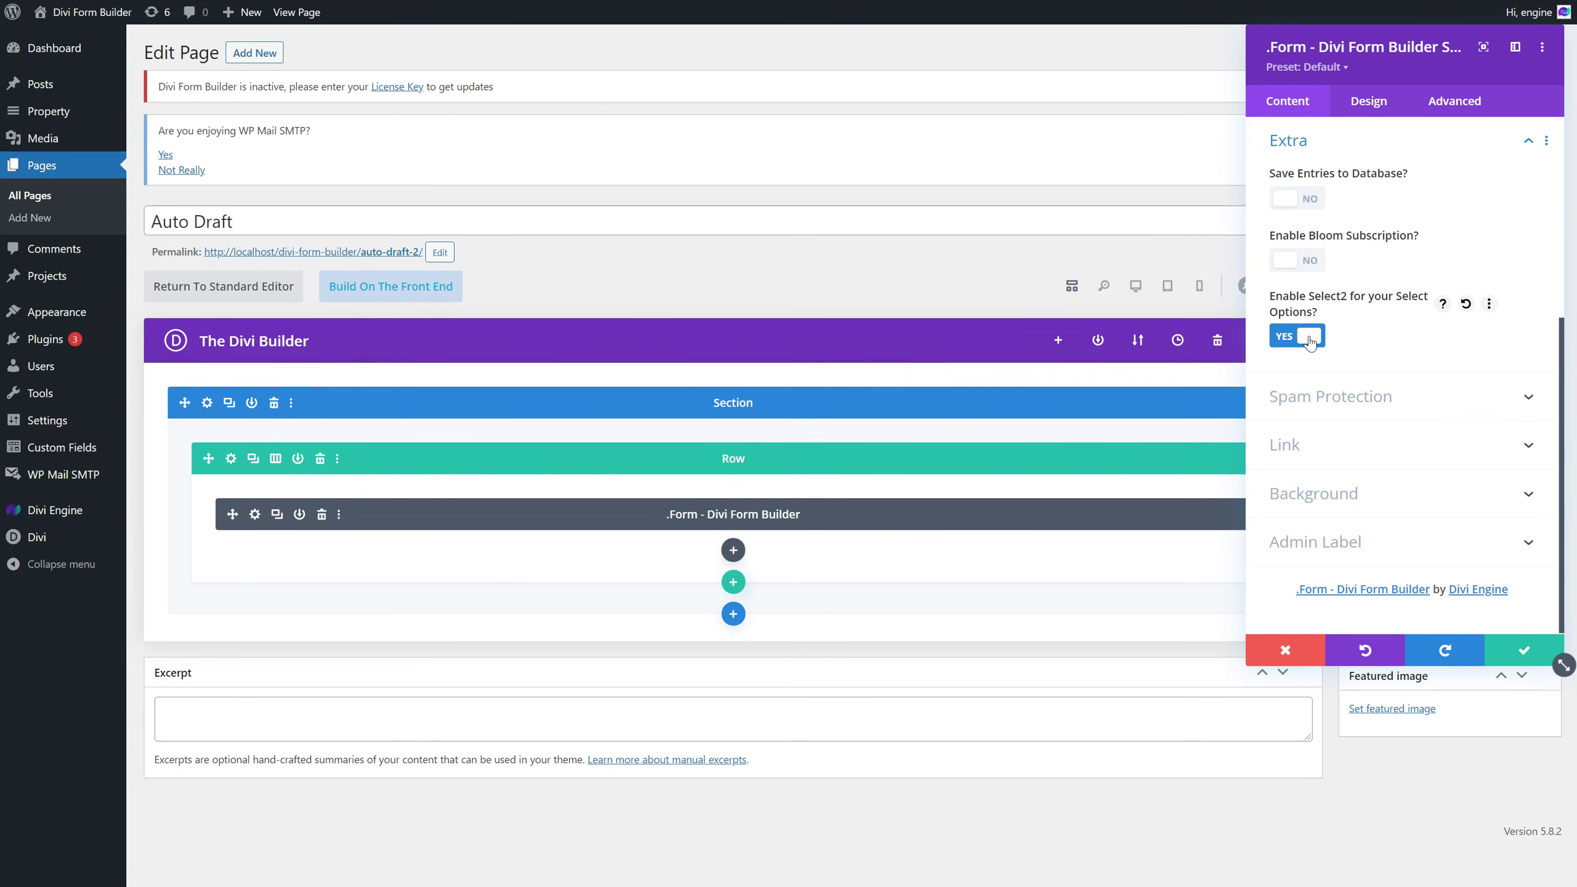
click(1310, 342)
Try the simple CAPTCHA field under spam protection, turn it back off, and view the module's link options.
click(1325, 392)
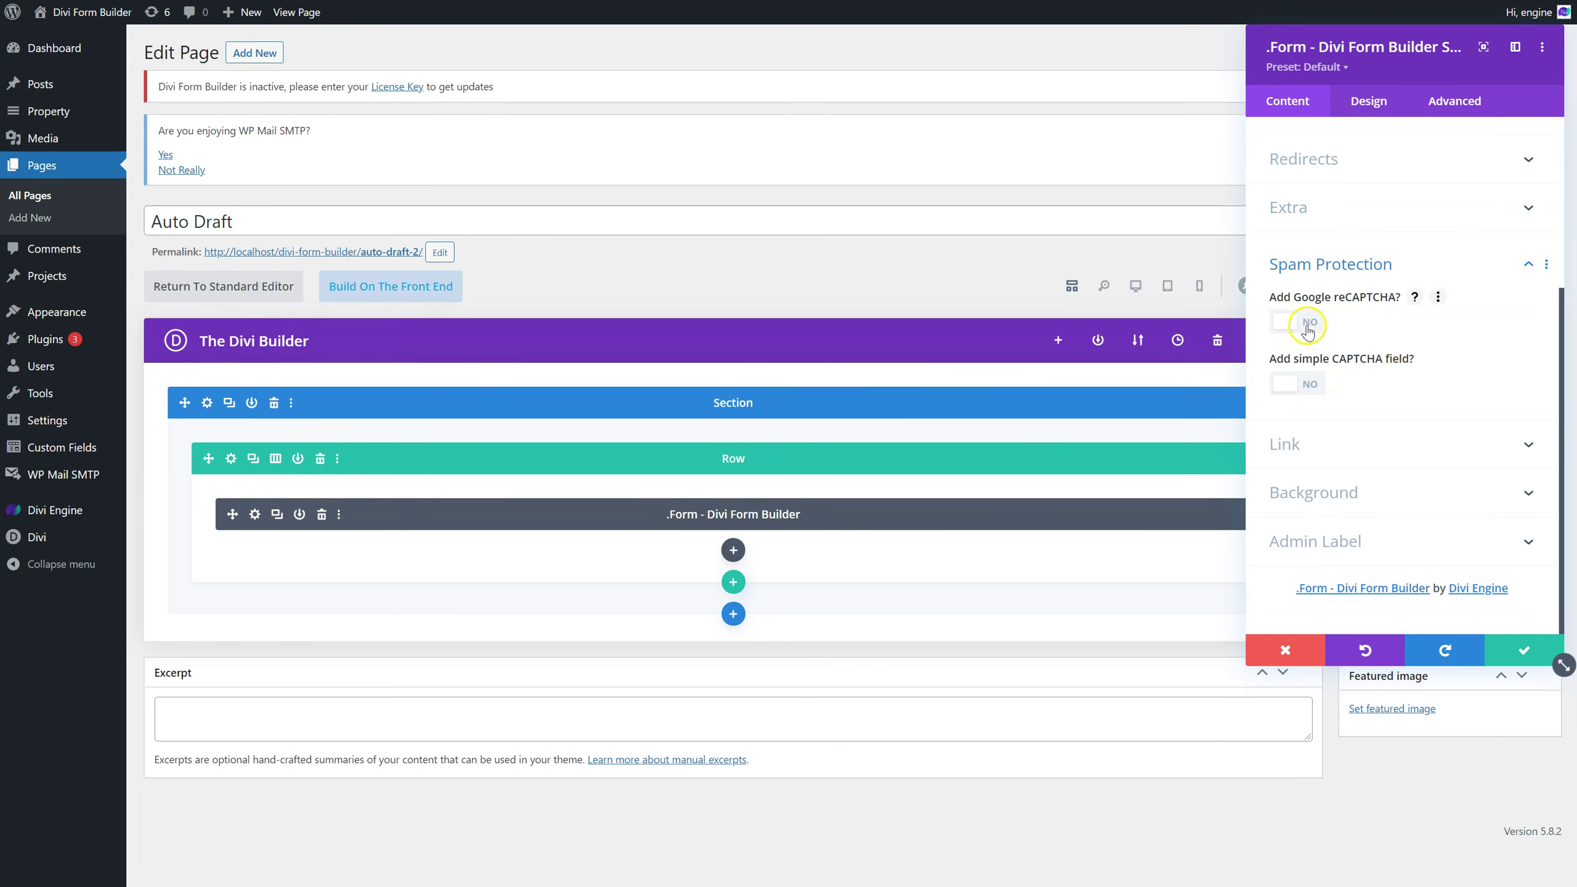
mouse_move(78, 538)
click(1310, 385)
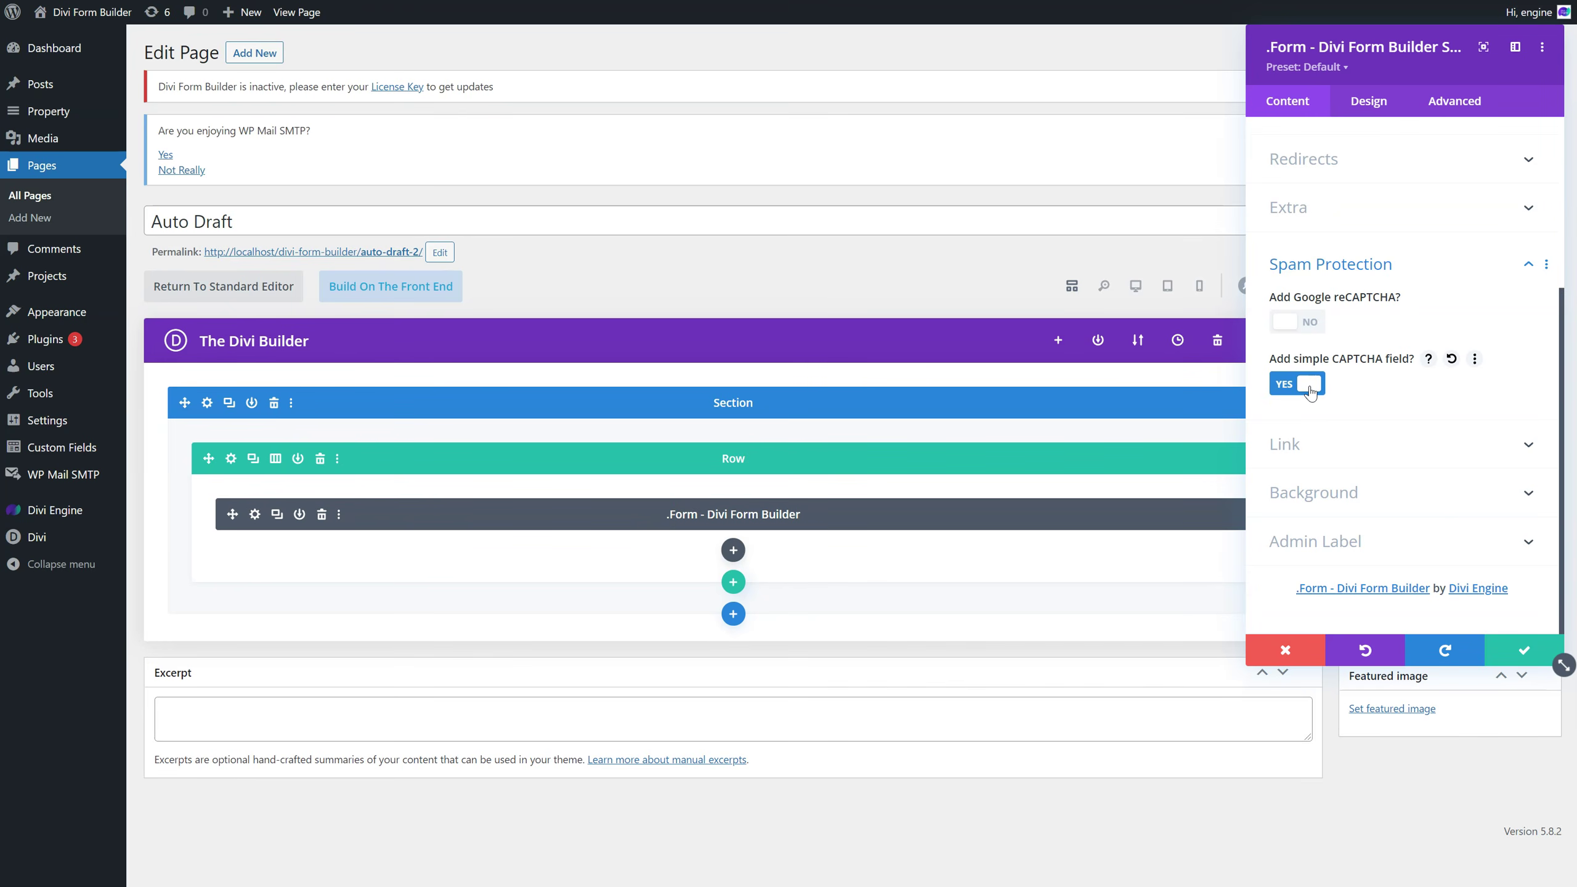
click(1311, 386)
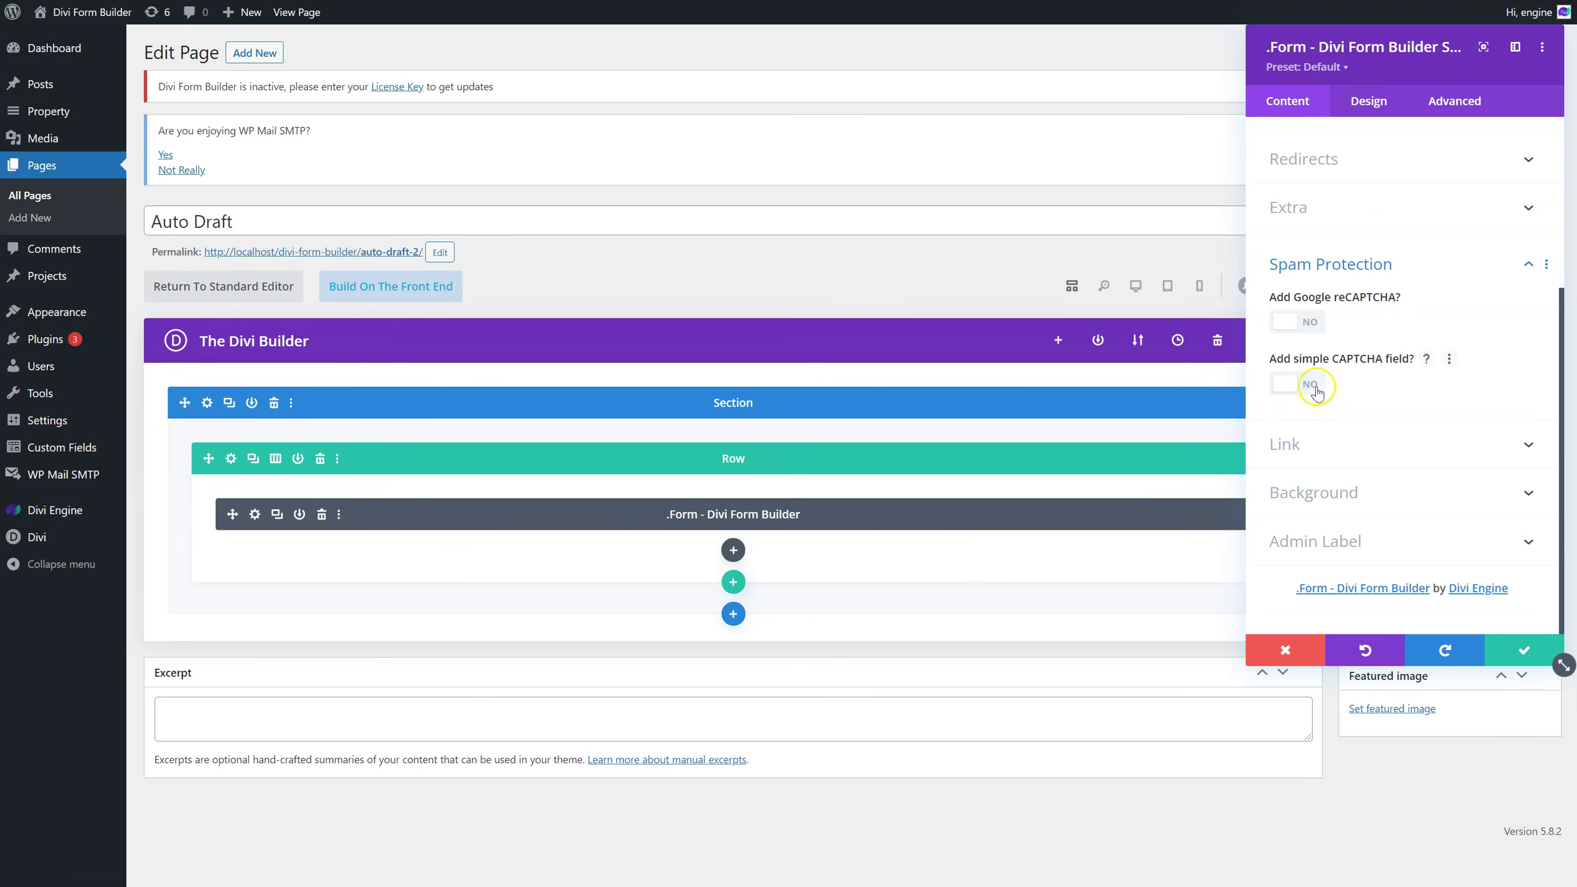
click(1310, 443)
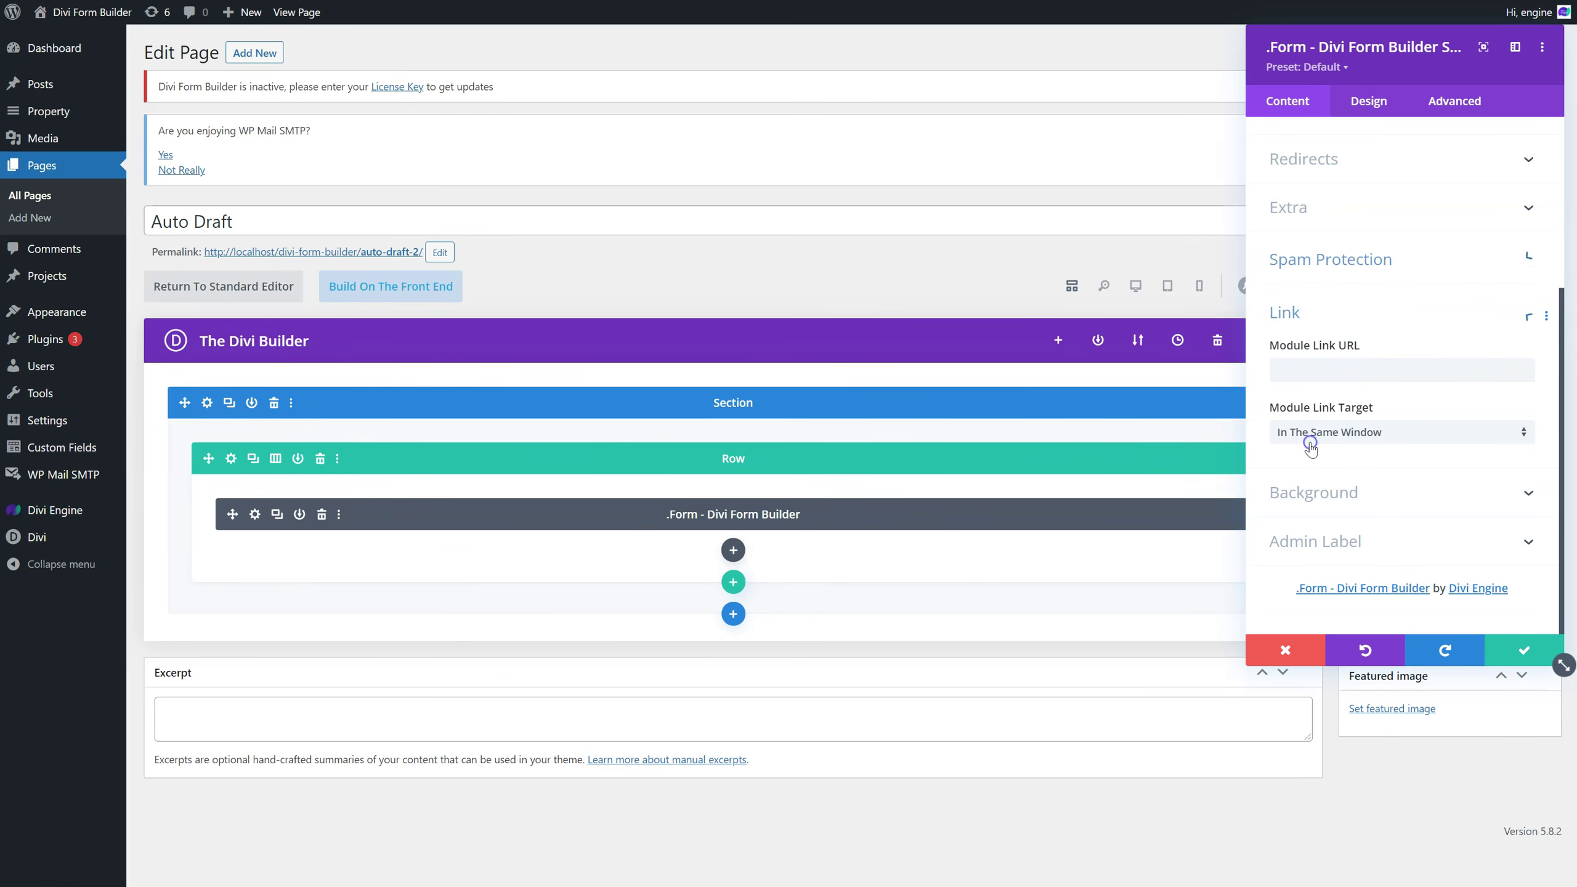
click(1319, 312)
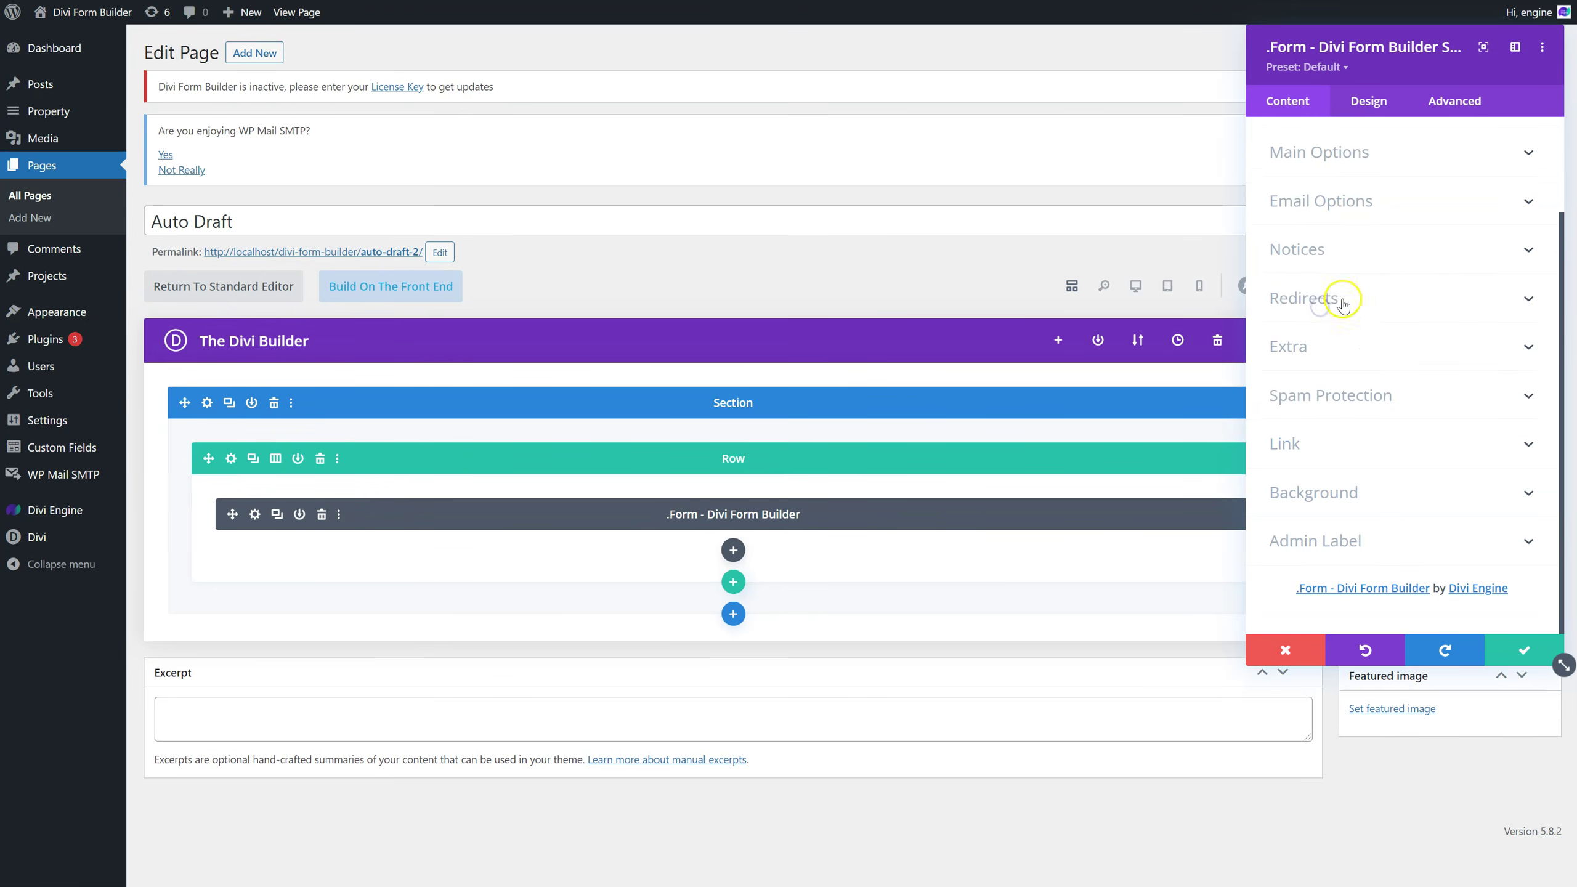
Look over the form module's design categories and return to its main content options.
click(1368, 100)
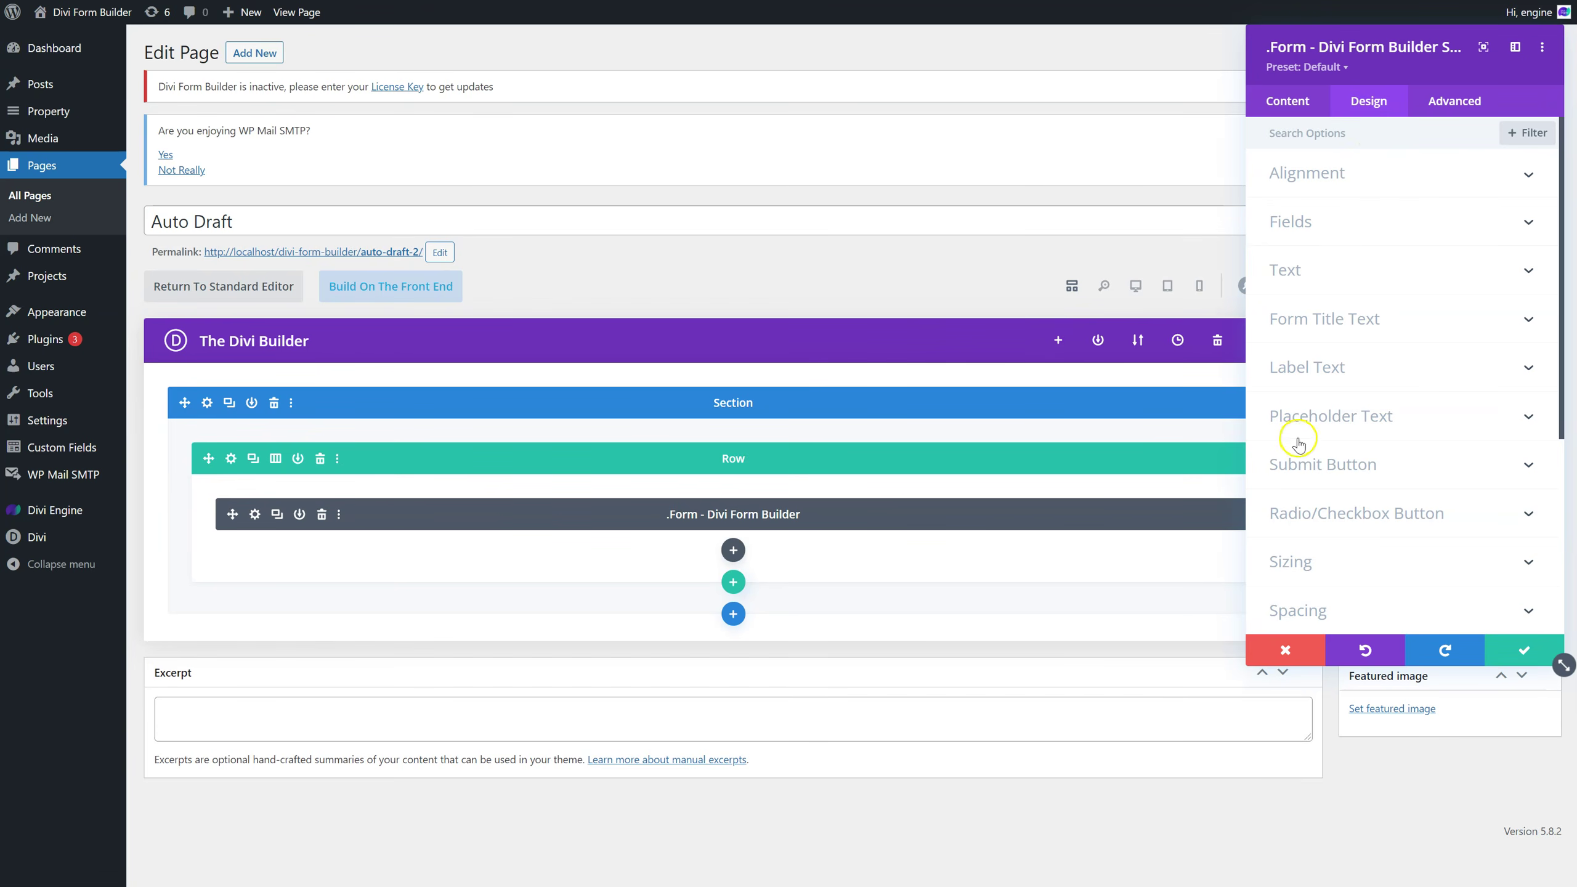
click(1325, 113)
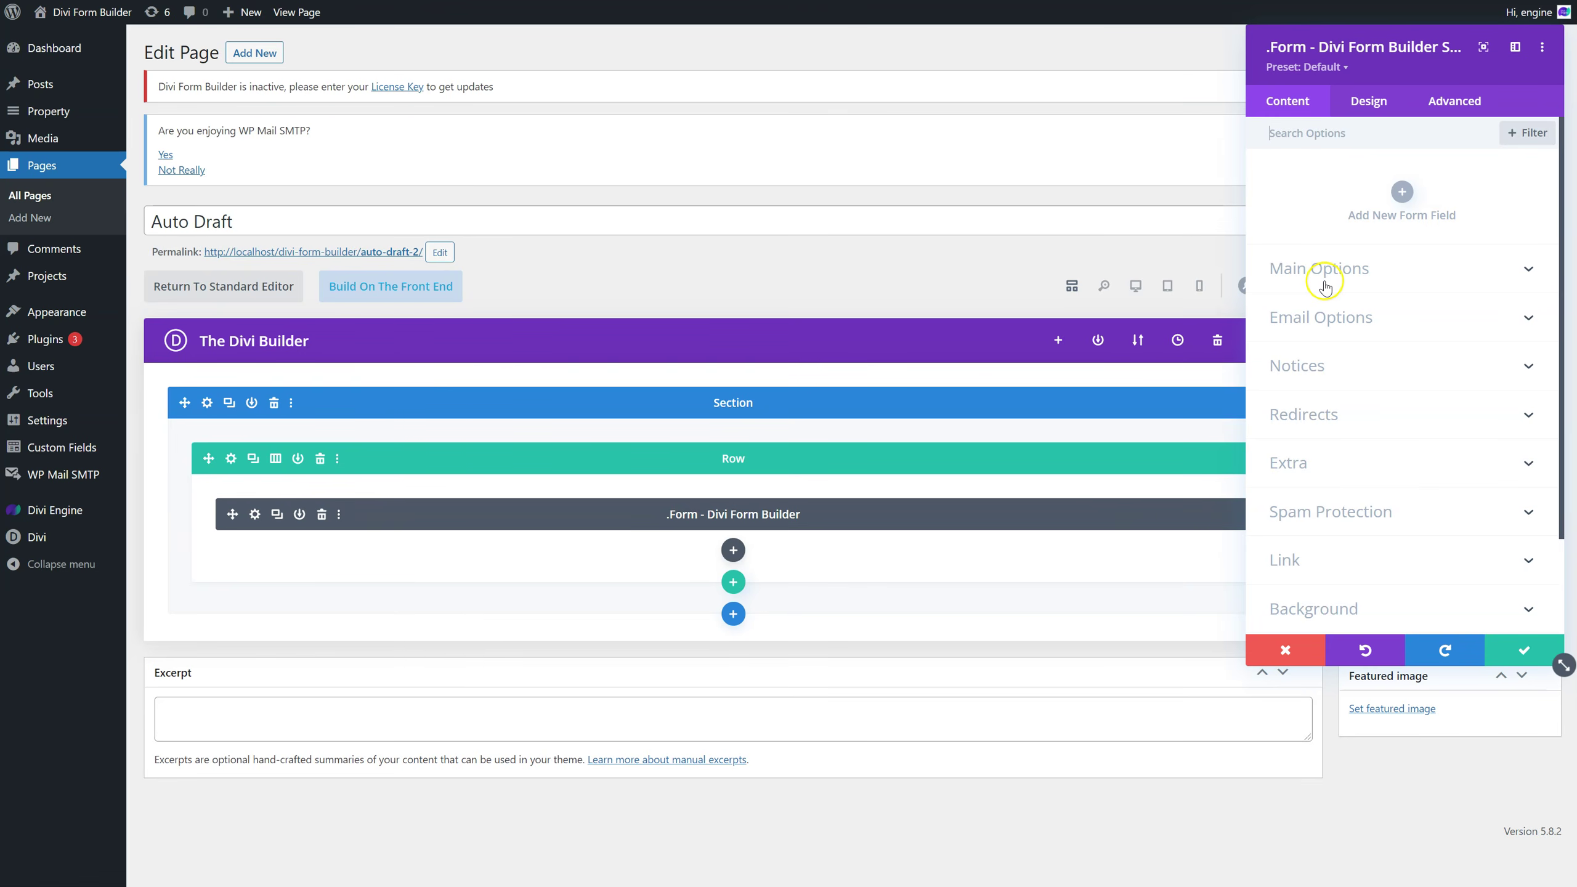
click(1369, 298)
scroll(1366, 257, up, 3)
click(1360, 266)
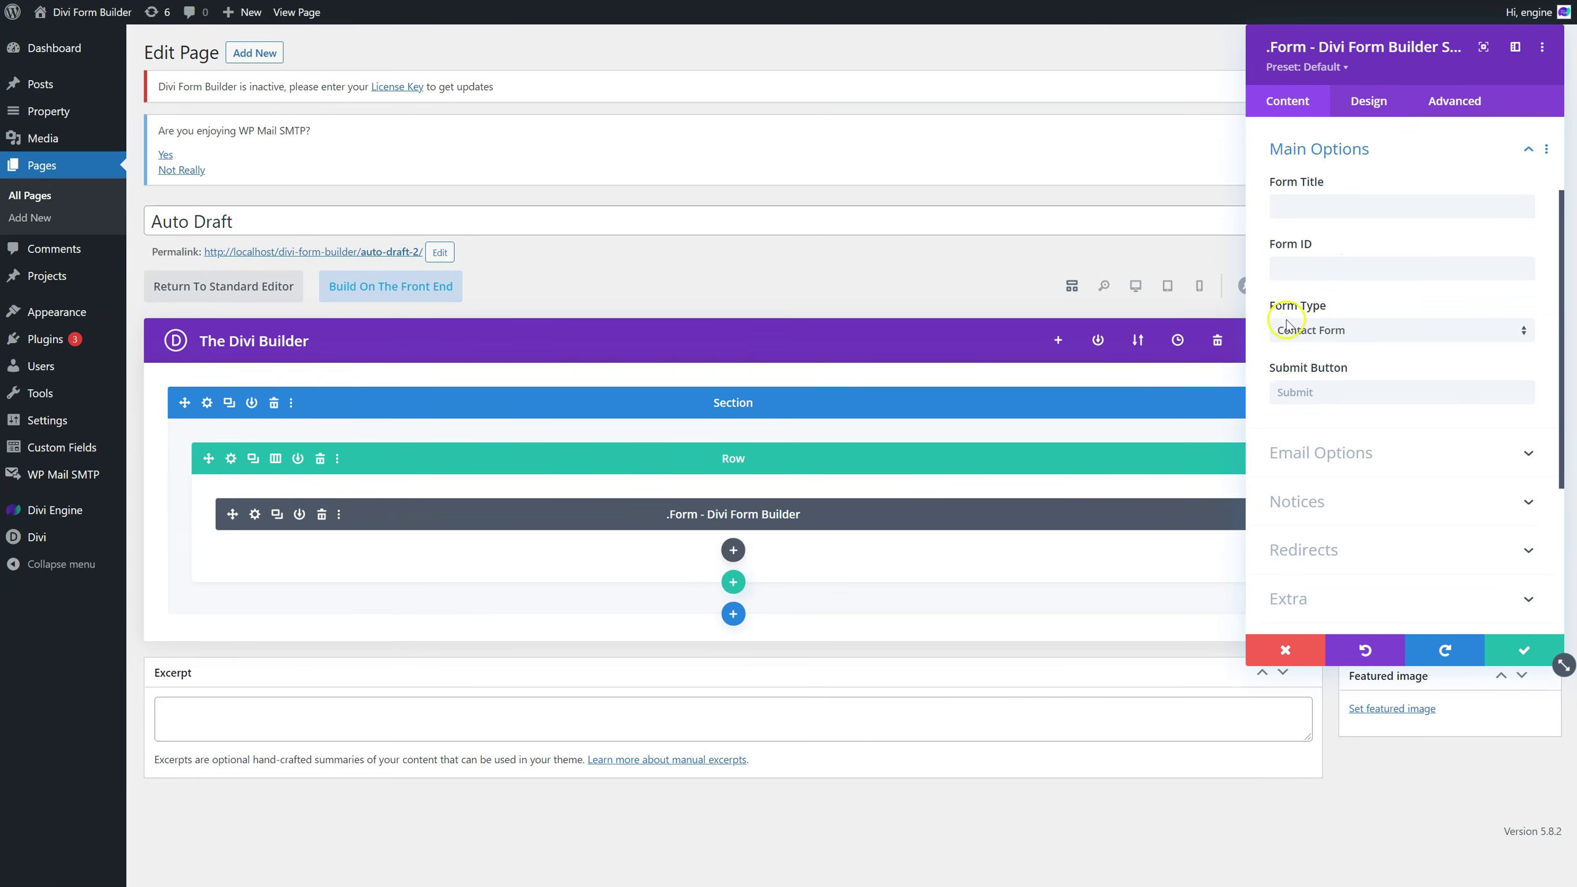
scroll(1335, 326, up, 4)
click(1362, 273)
Add a form field titled Name with the ID name, keeping Input Field as its type.
click(1402, 192)
click(1365, 233)
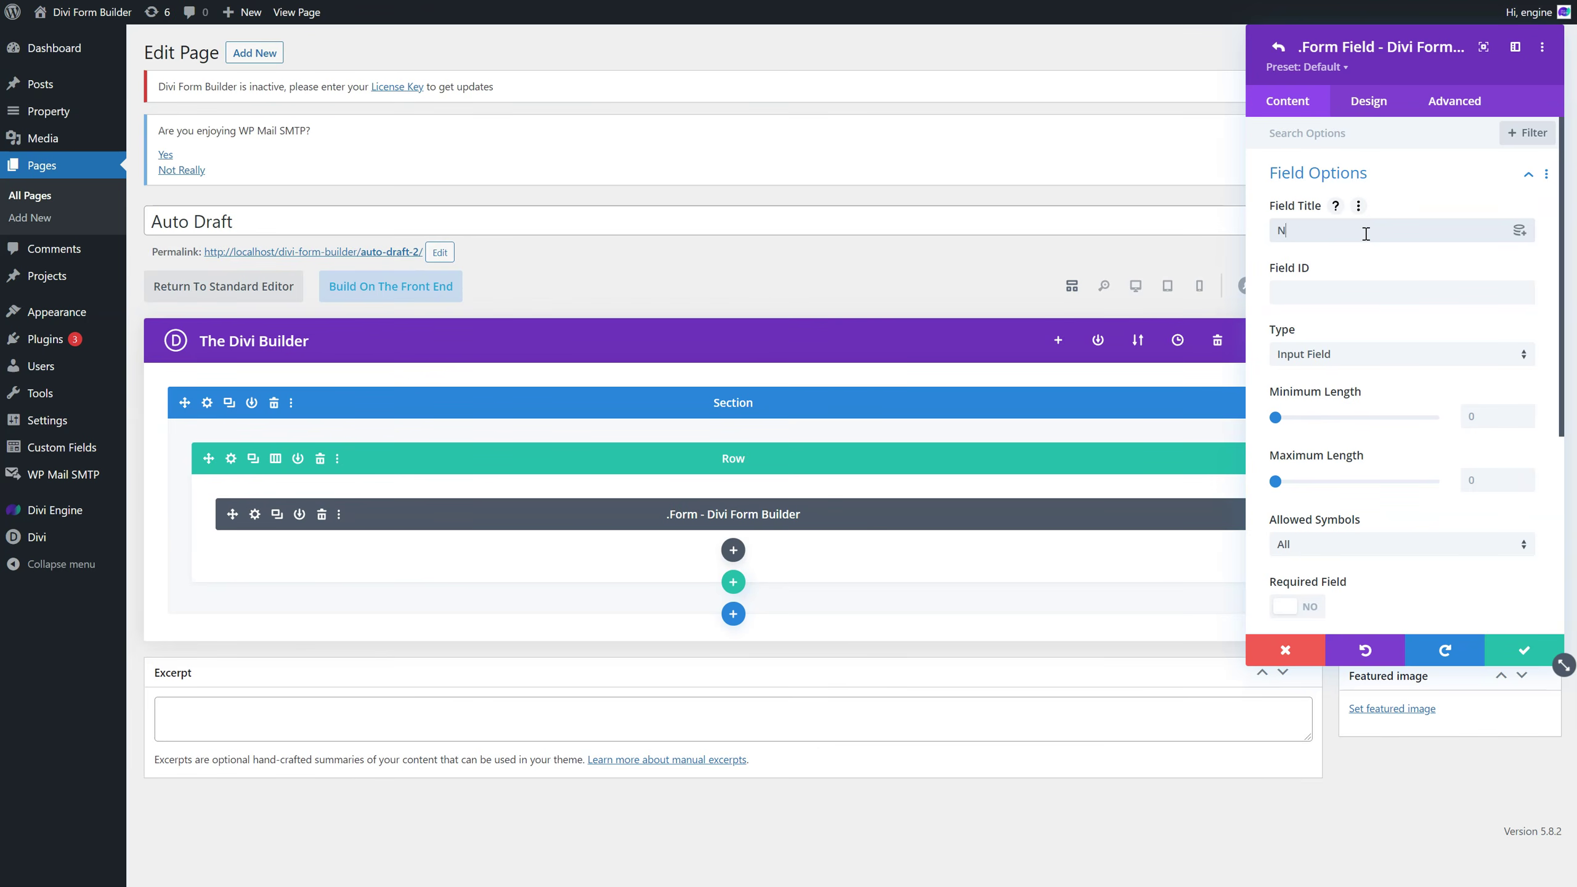
click(1335, 289)
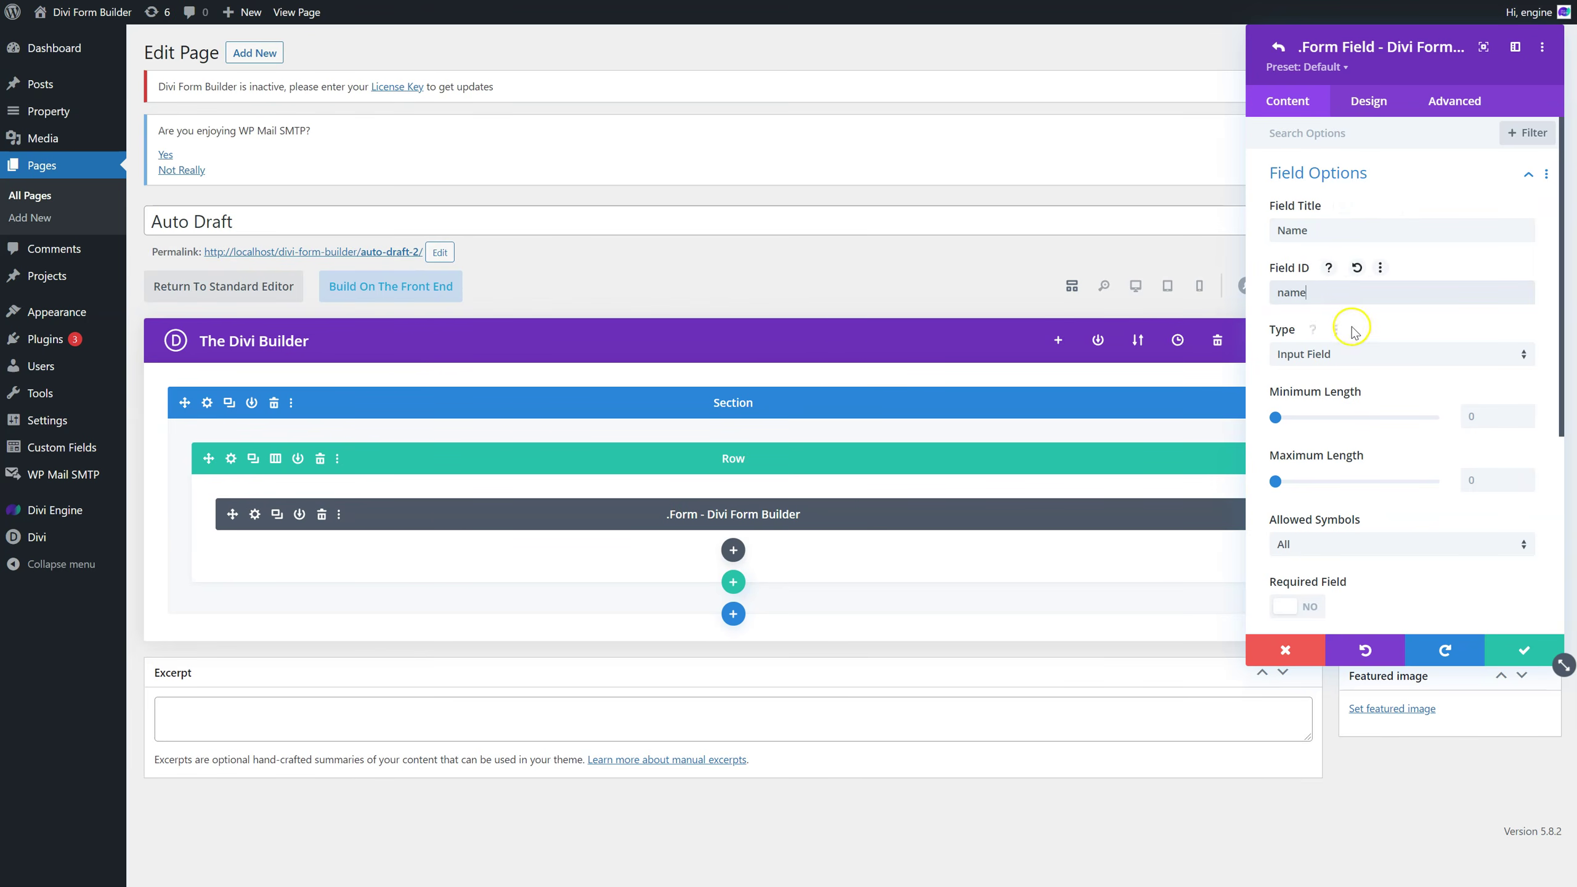
click(1344, 357)
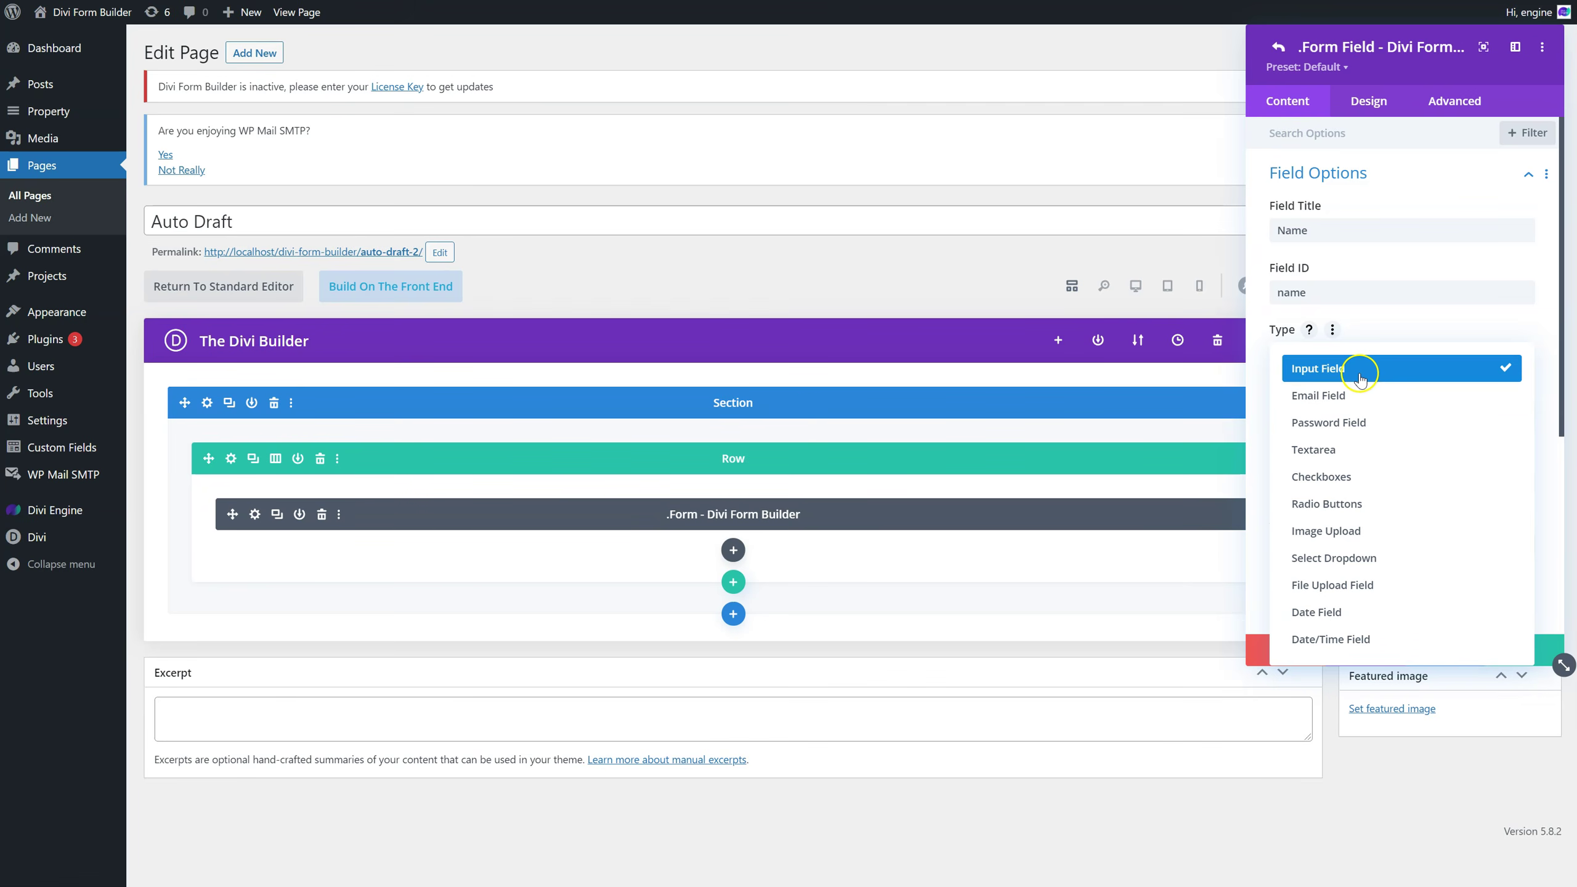
click(1432, 423)
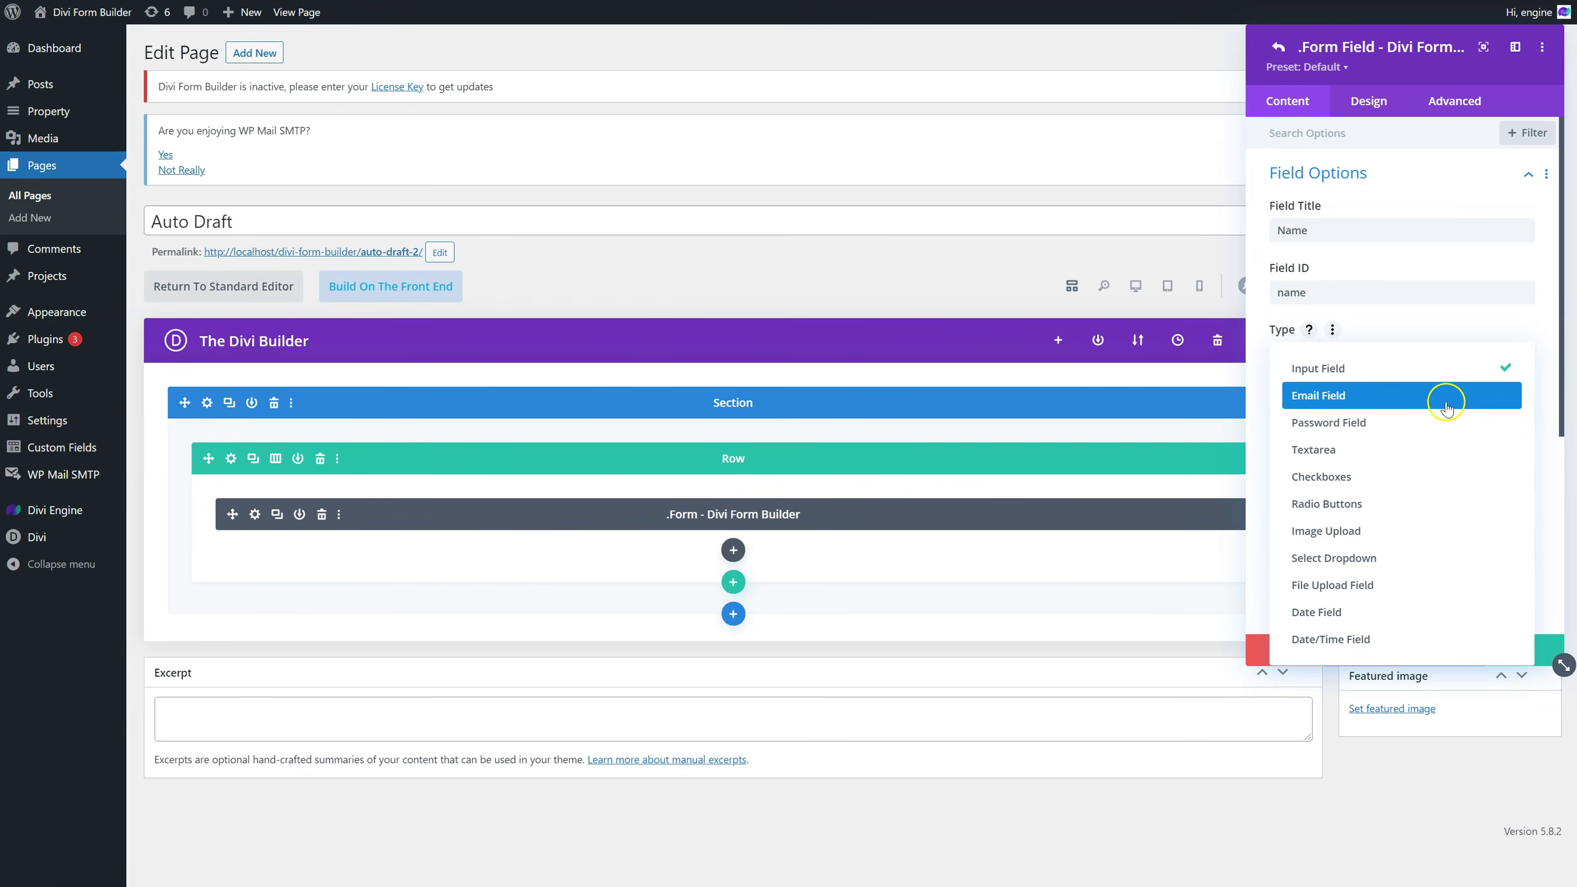
click(1439, 460)
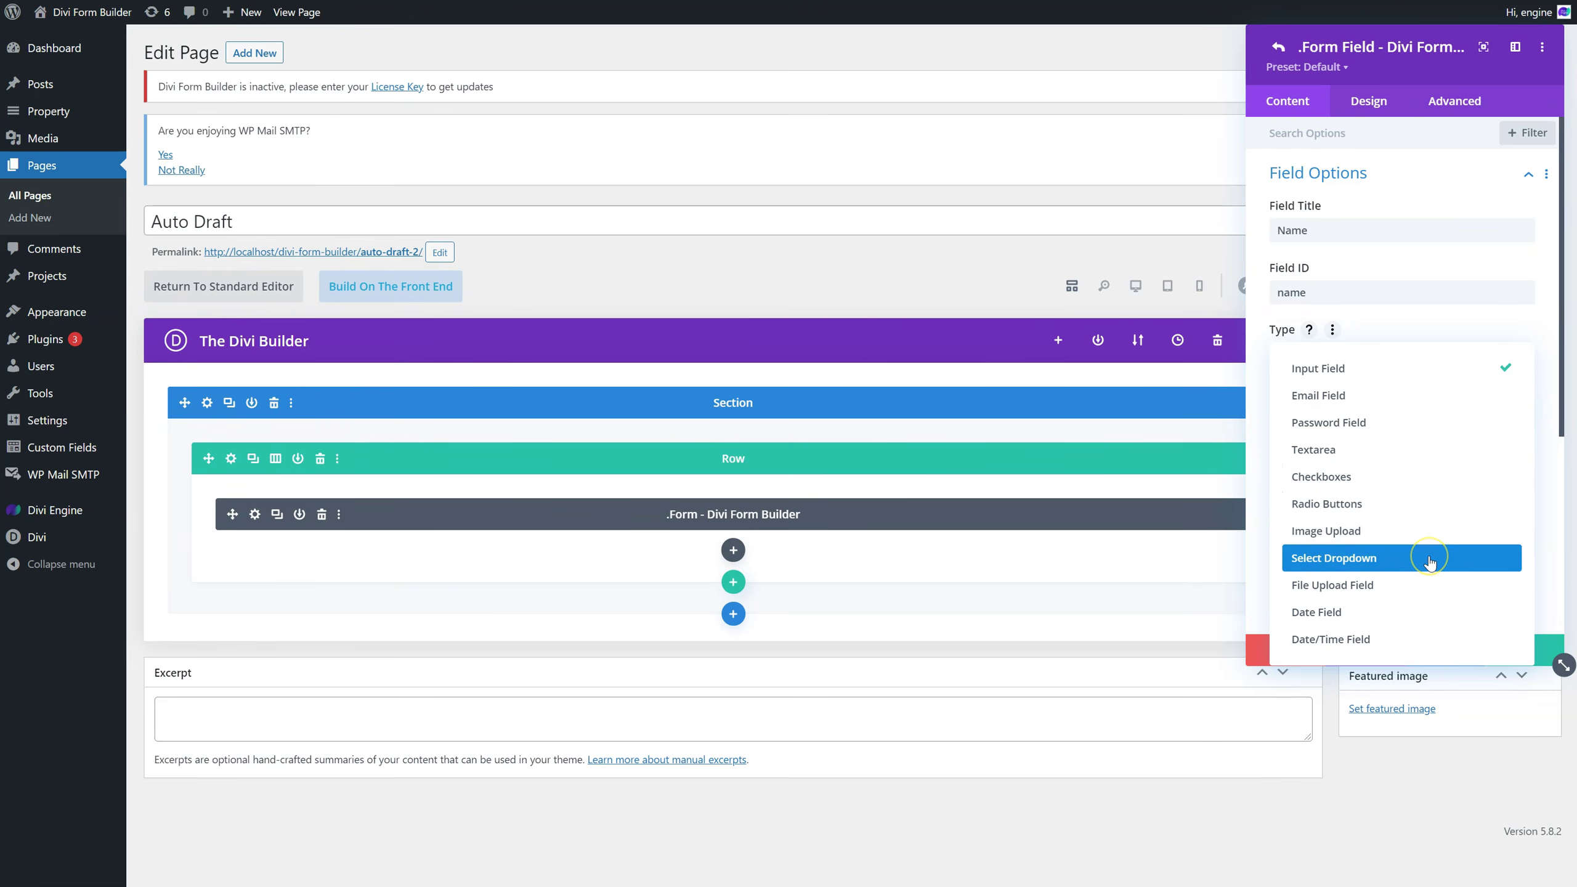
click(1422, 585)
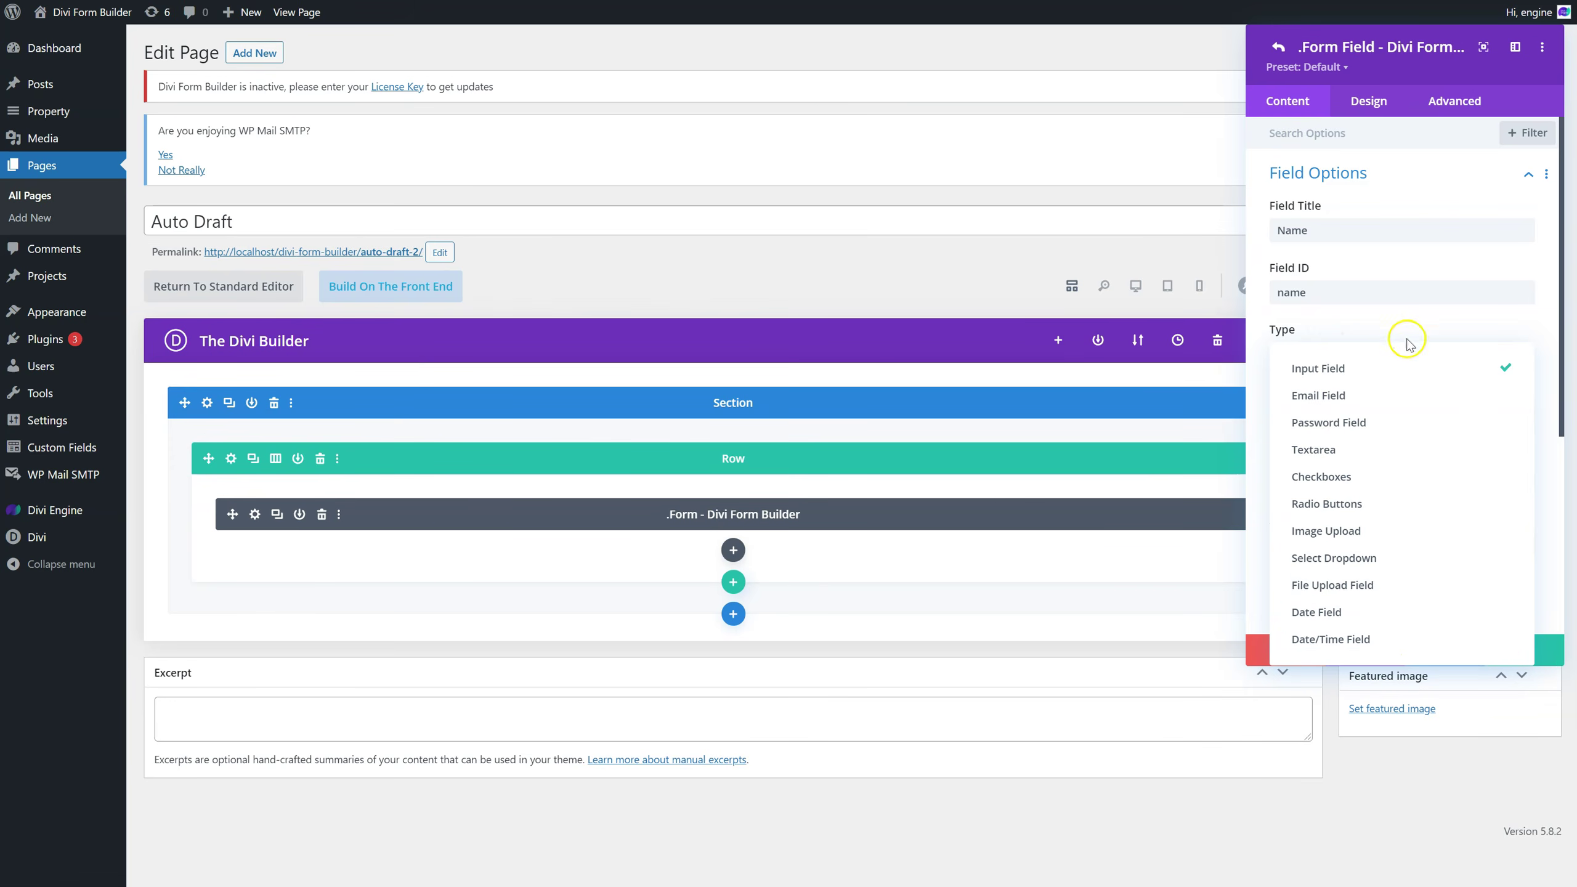
click(1407, 367)
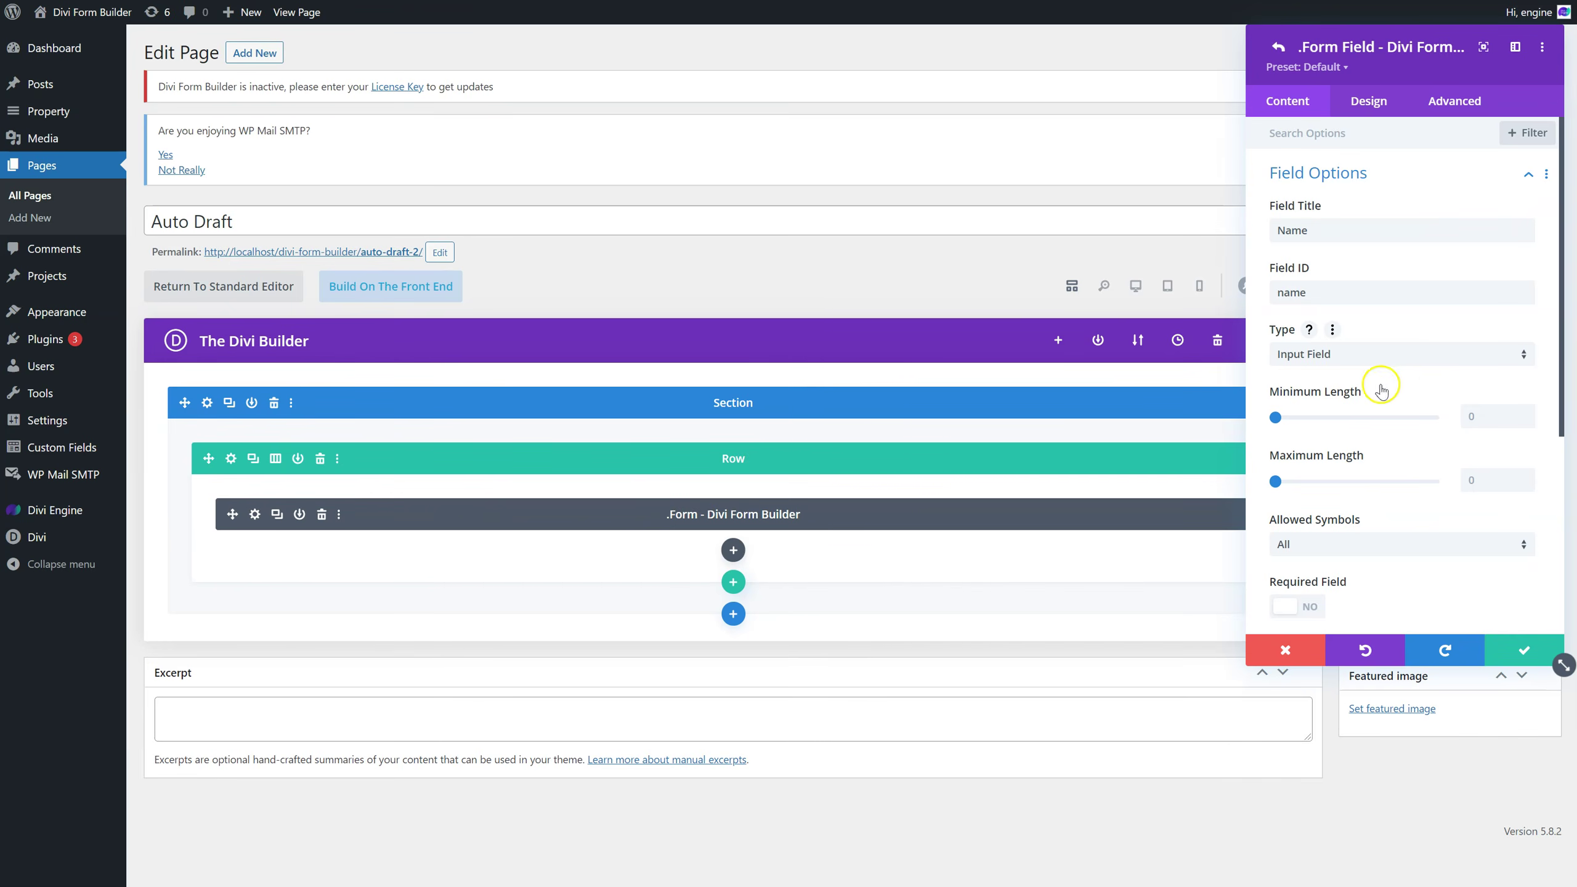
Switch the page builder from wireframe to desktop view to preview the form.
click(1292, 430)
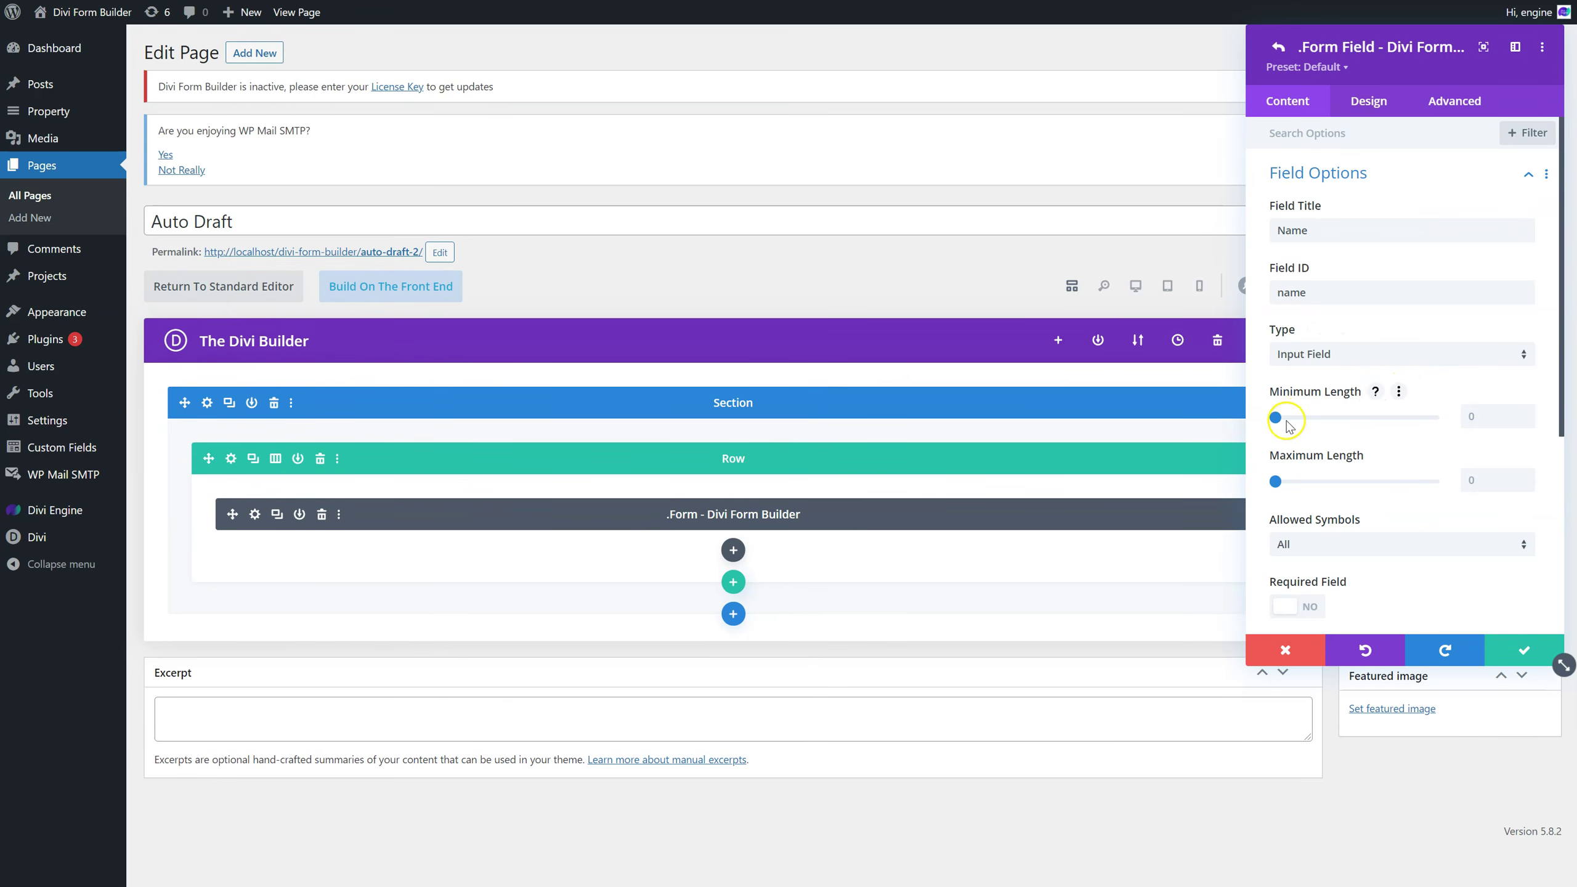
click(1141, 289)
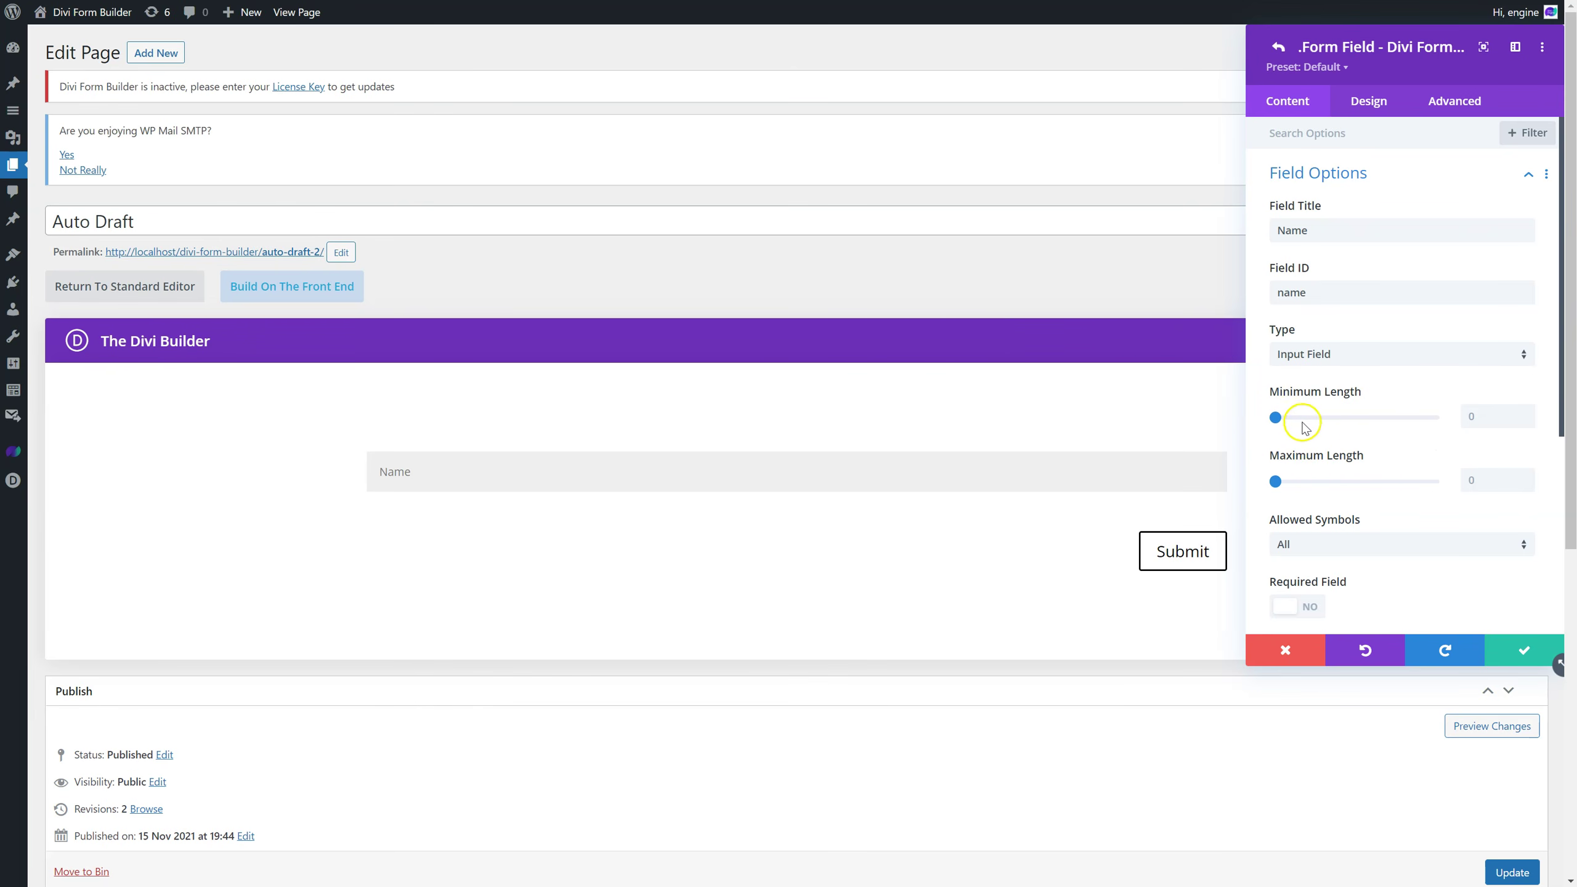
Try Numbers Only (0-9) as allowed symbols and the Required Field option, restoring All and No.
scroll(1388, 430, down, 3)
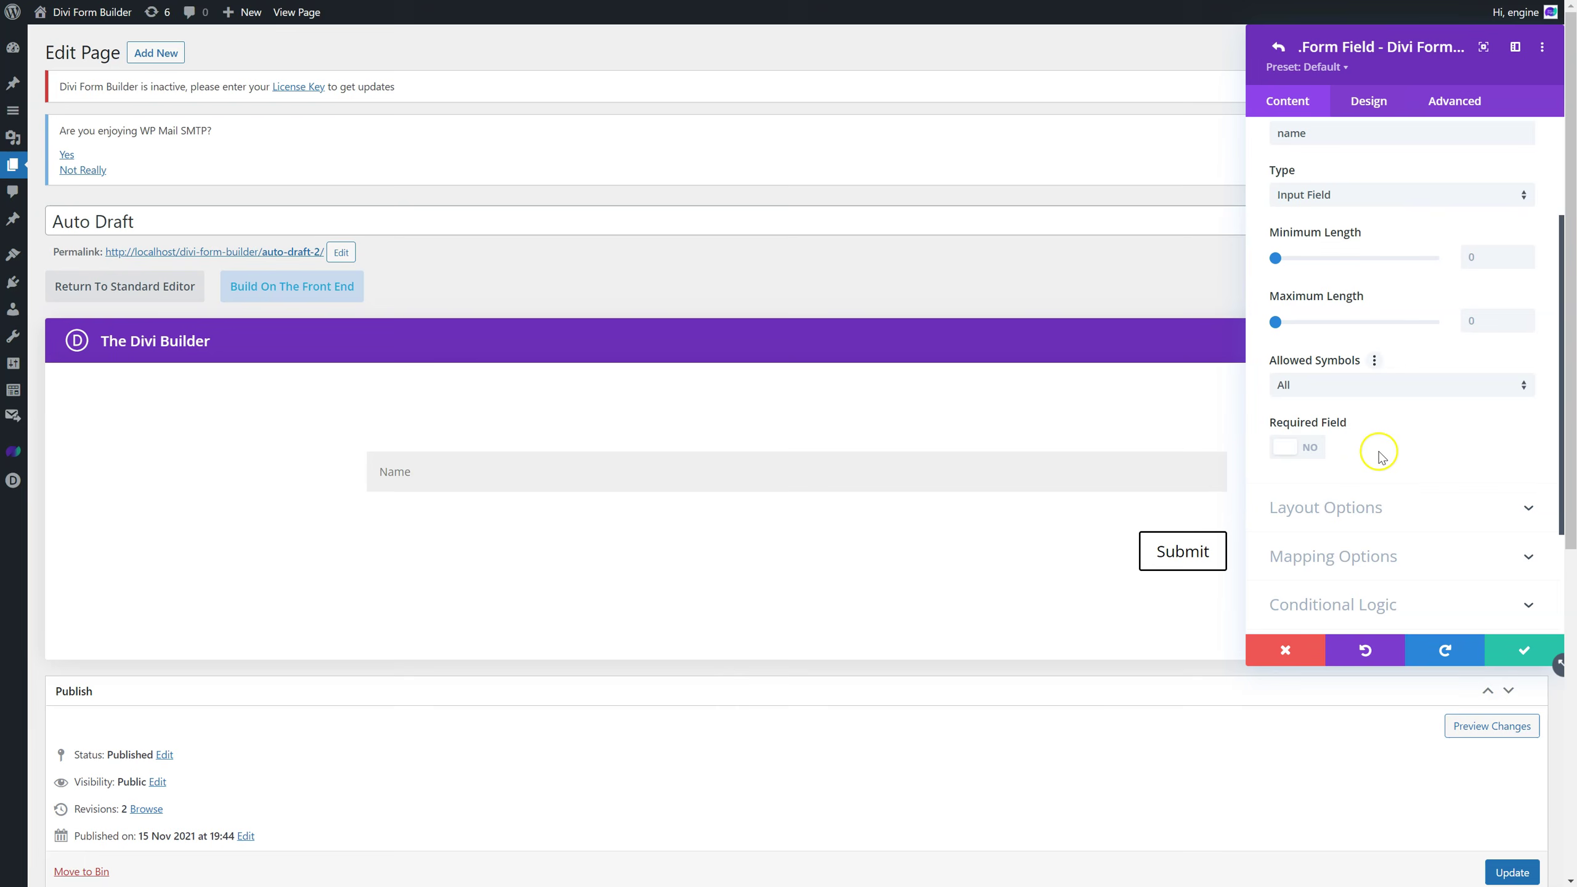
click(1338, 385)
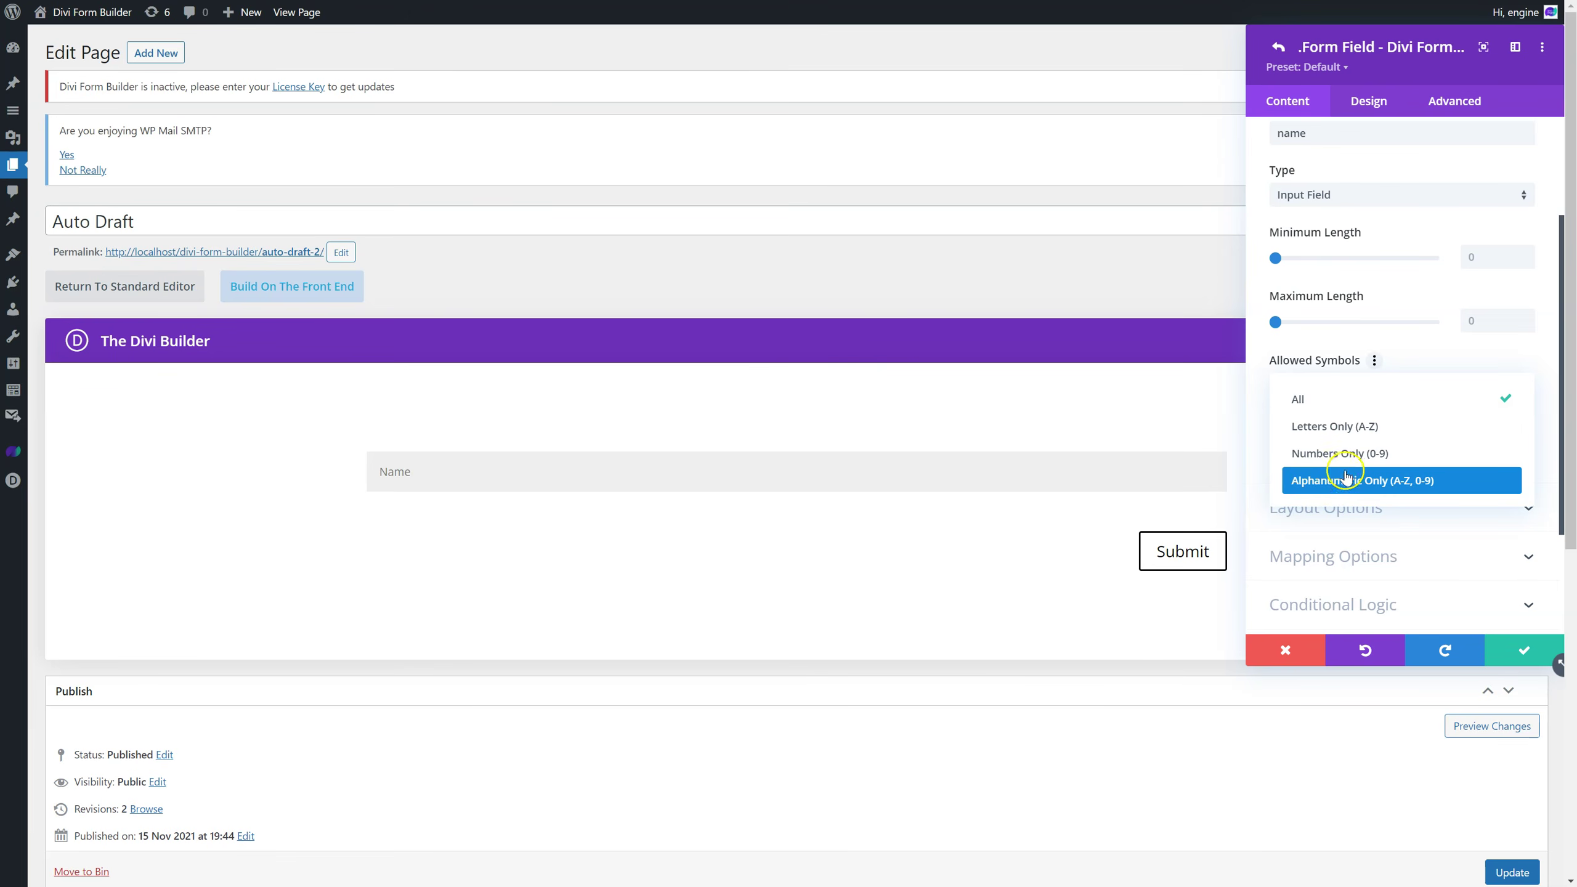
click(1385, 458)
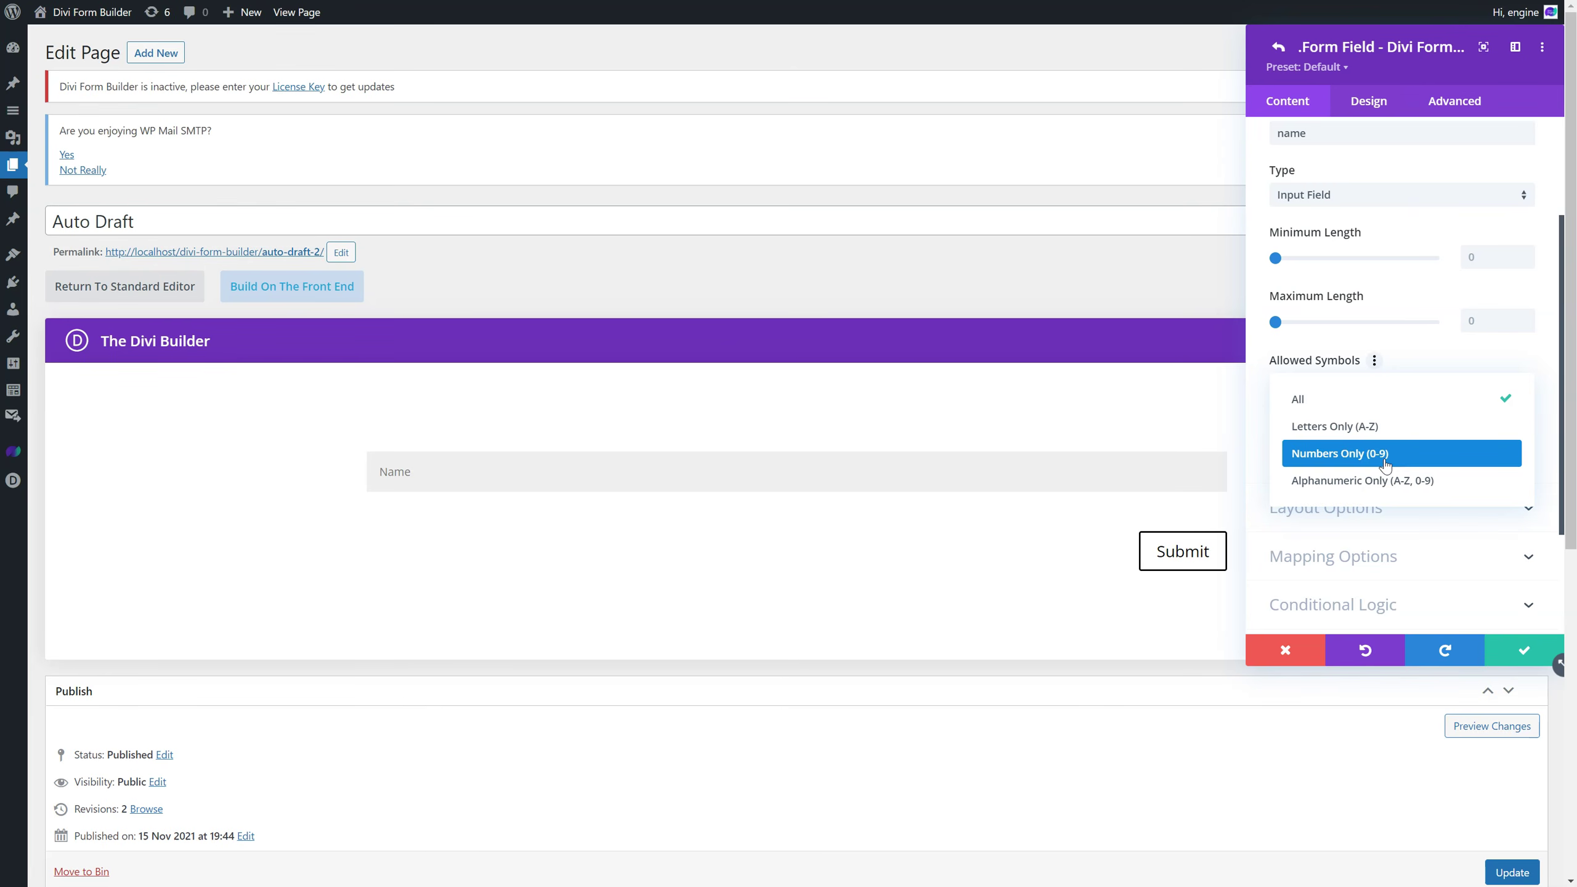
click(1376, 460)
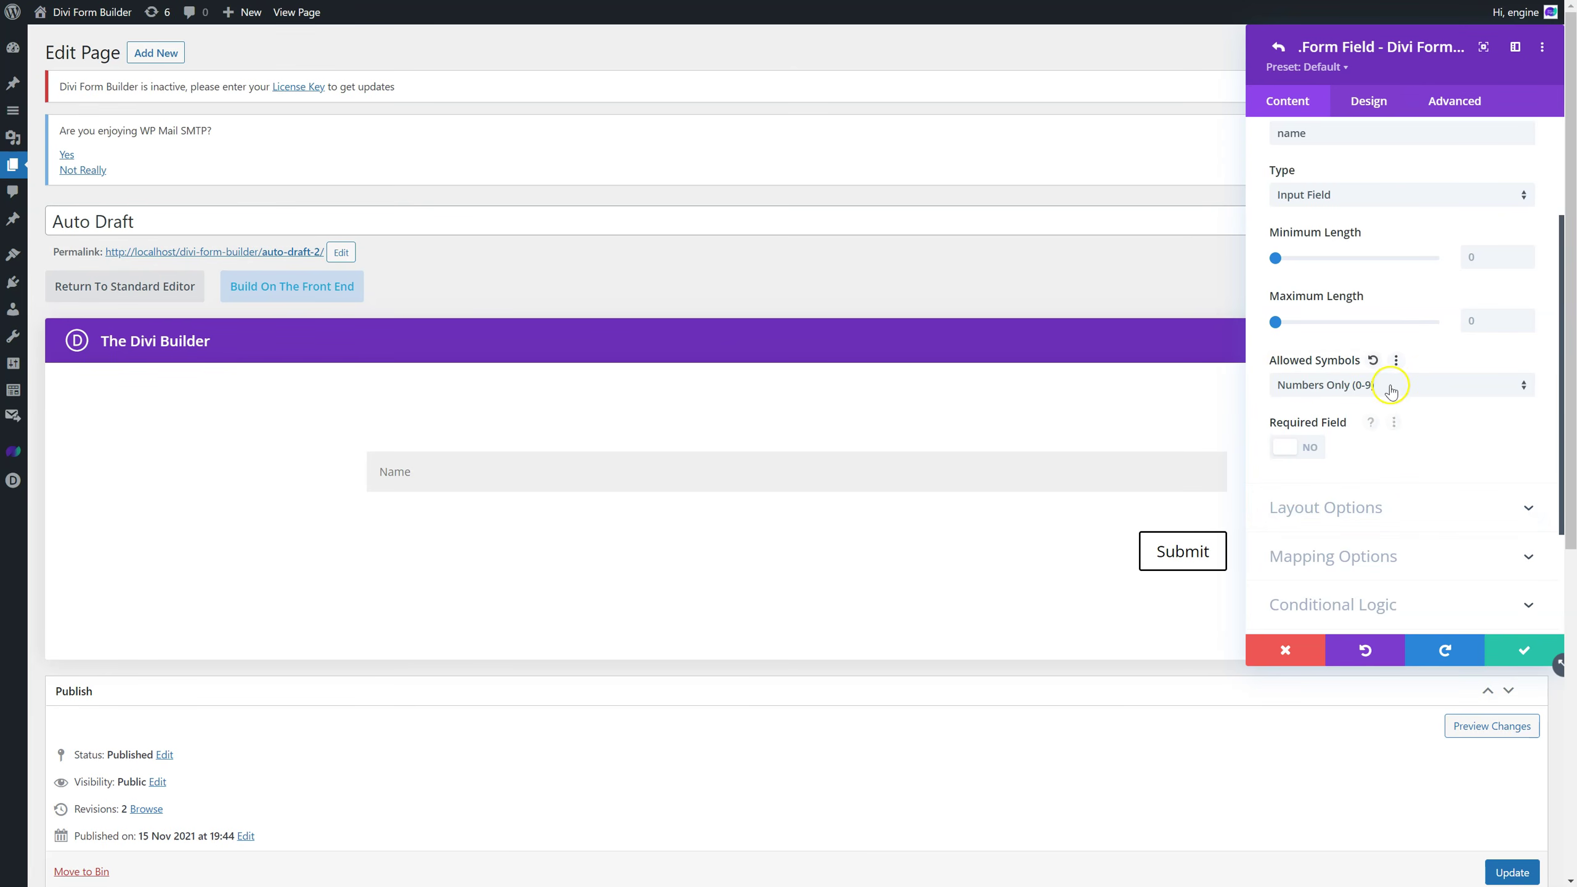
click(1391, 392)
click(1398, 396)
click(1295, 447)
click(1295, 447)
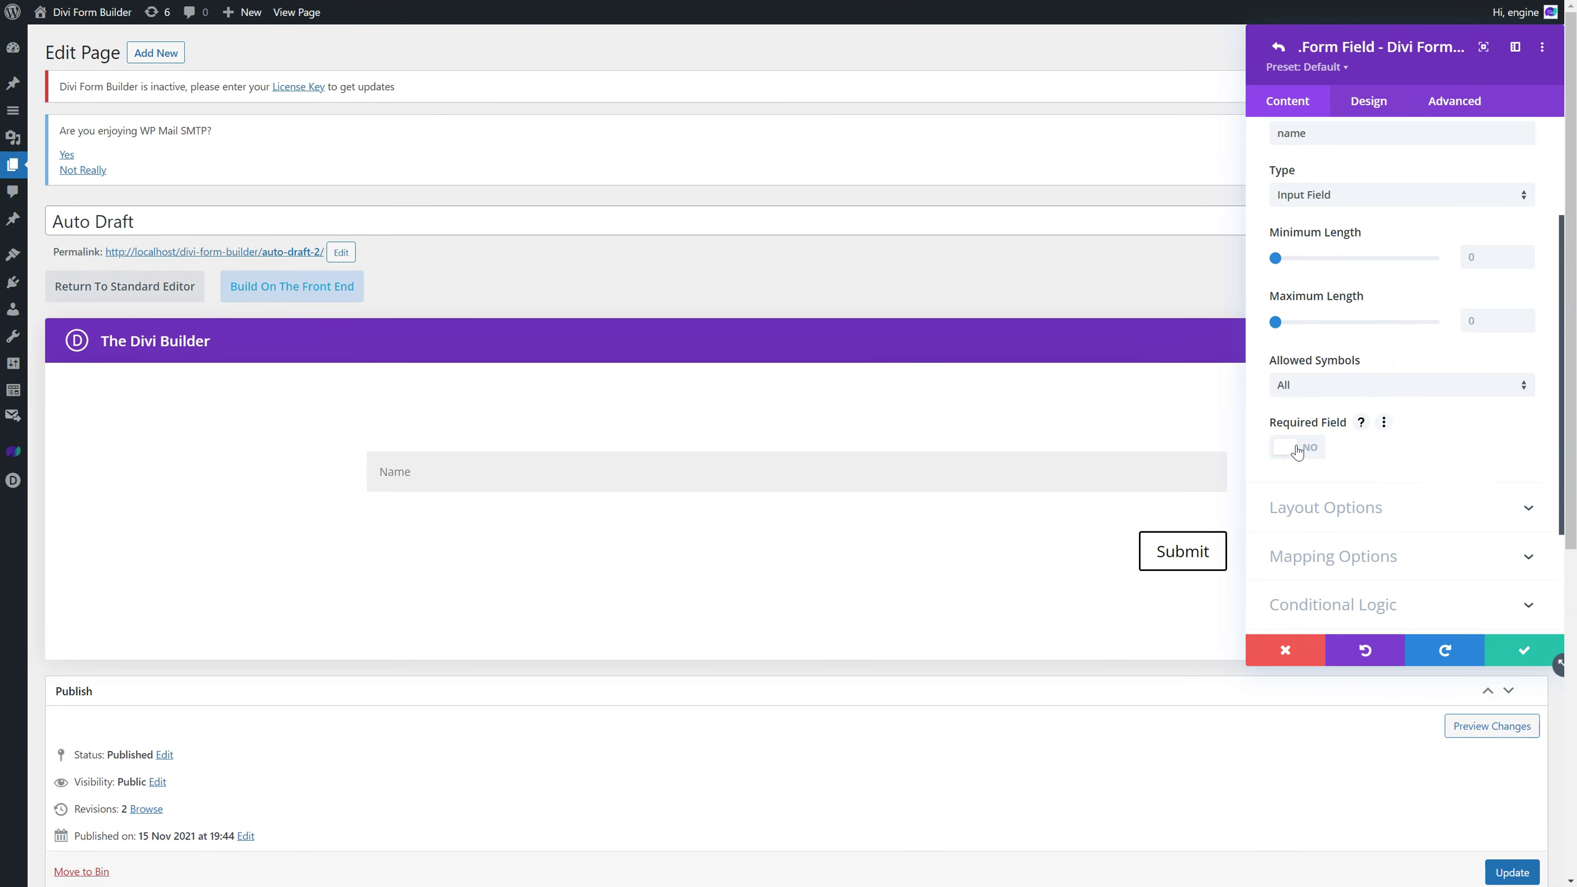
Try the Half (1/2) and Third (1/3) grid column widths for the Name field in its layout options.
click(1325, 507)
click(1347, 210)
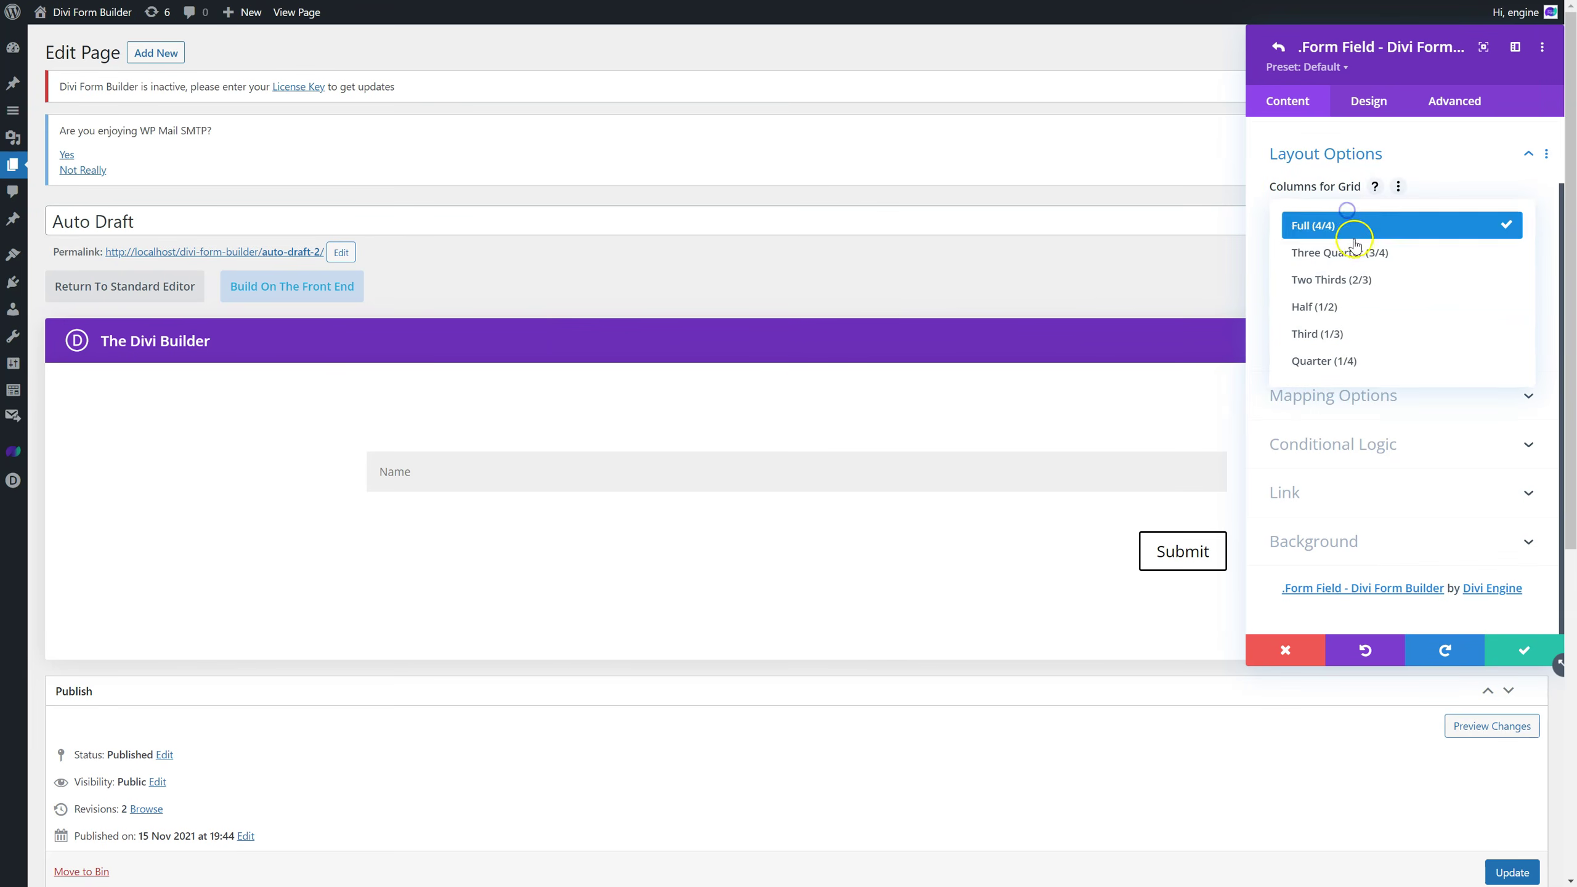
click(1344, 305)
click(1352, 272)
click(1352, 211)
click(1358, 339)
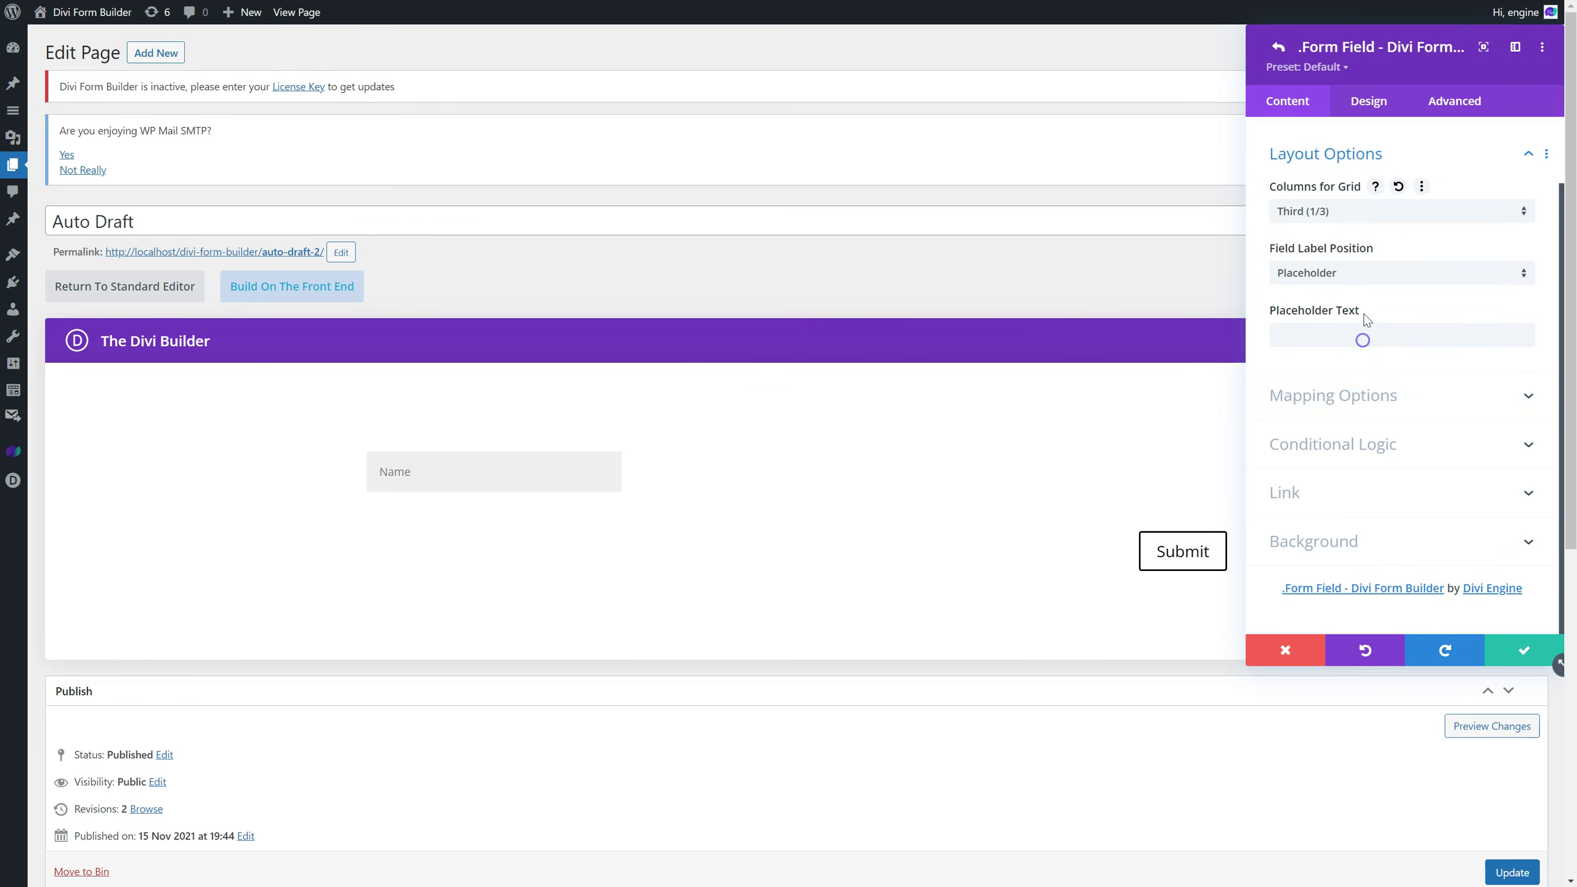
Set the Name field's grid columns to Quarter (1/4) and save the field.
click(1362, 212)
click(1378, 363)
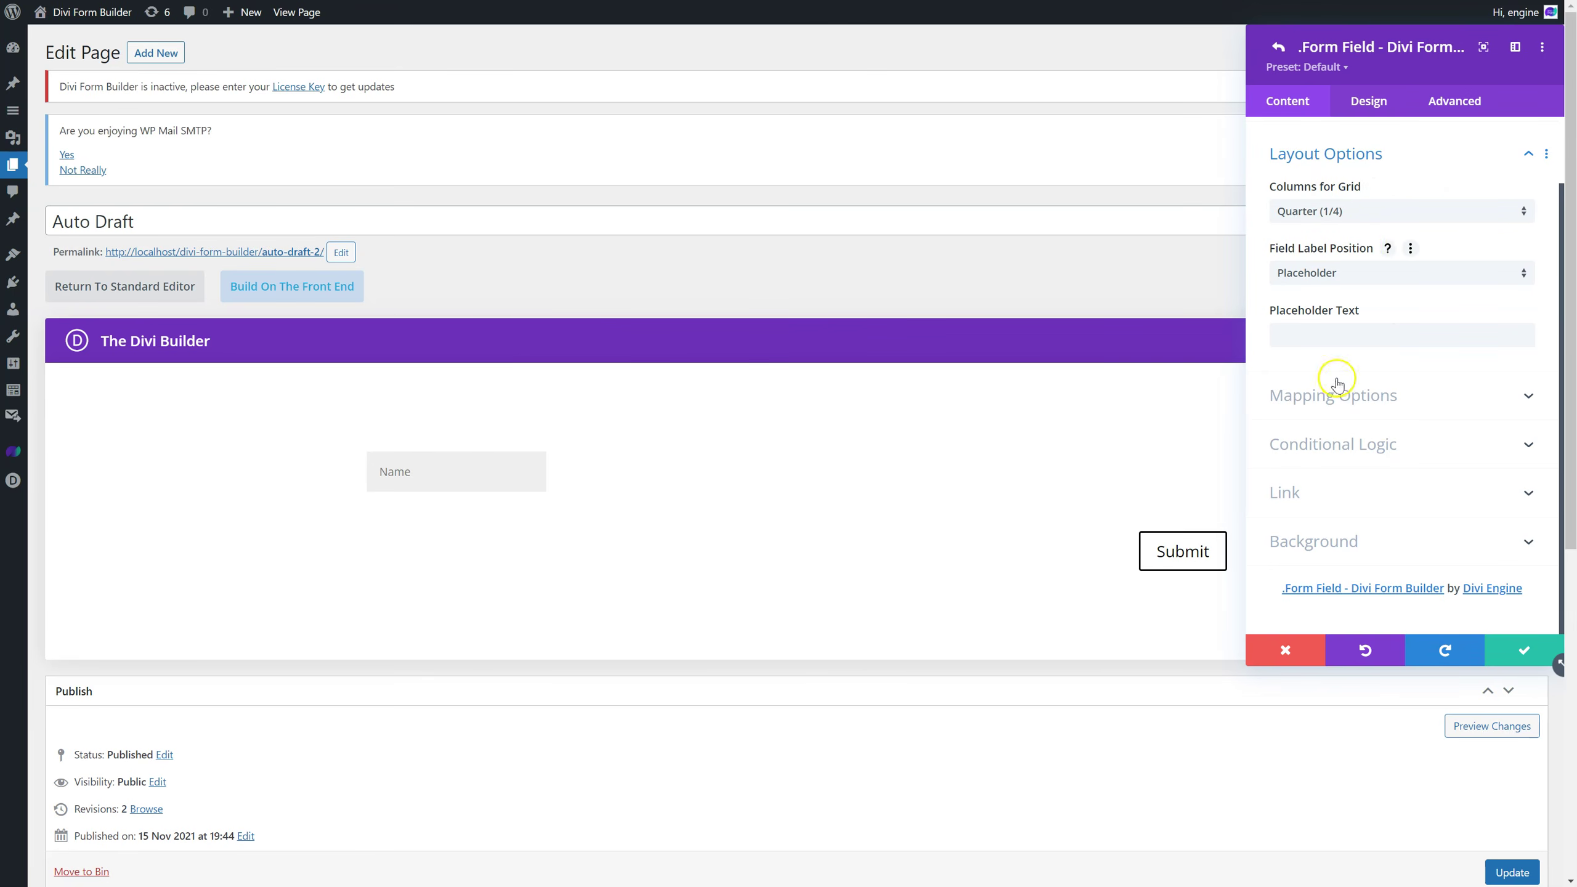
scroll(1447, 199, up, 2)
click(1524, 648)
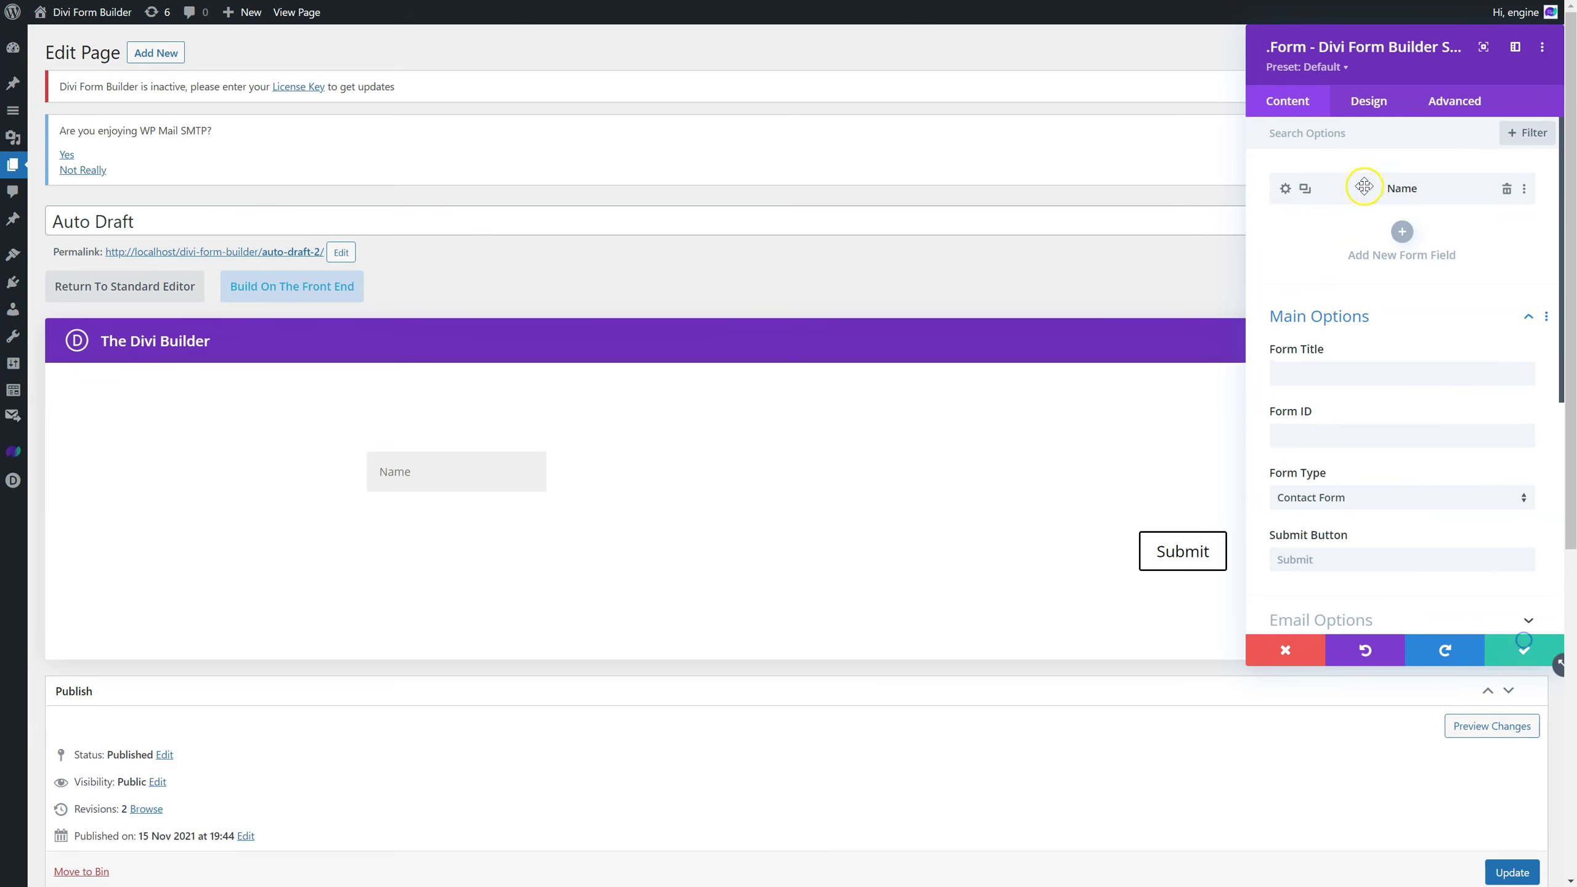
Duplicate the Name field and open the layout options of the first one.
click(1305, 189)
click(1285, 190)
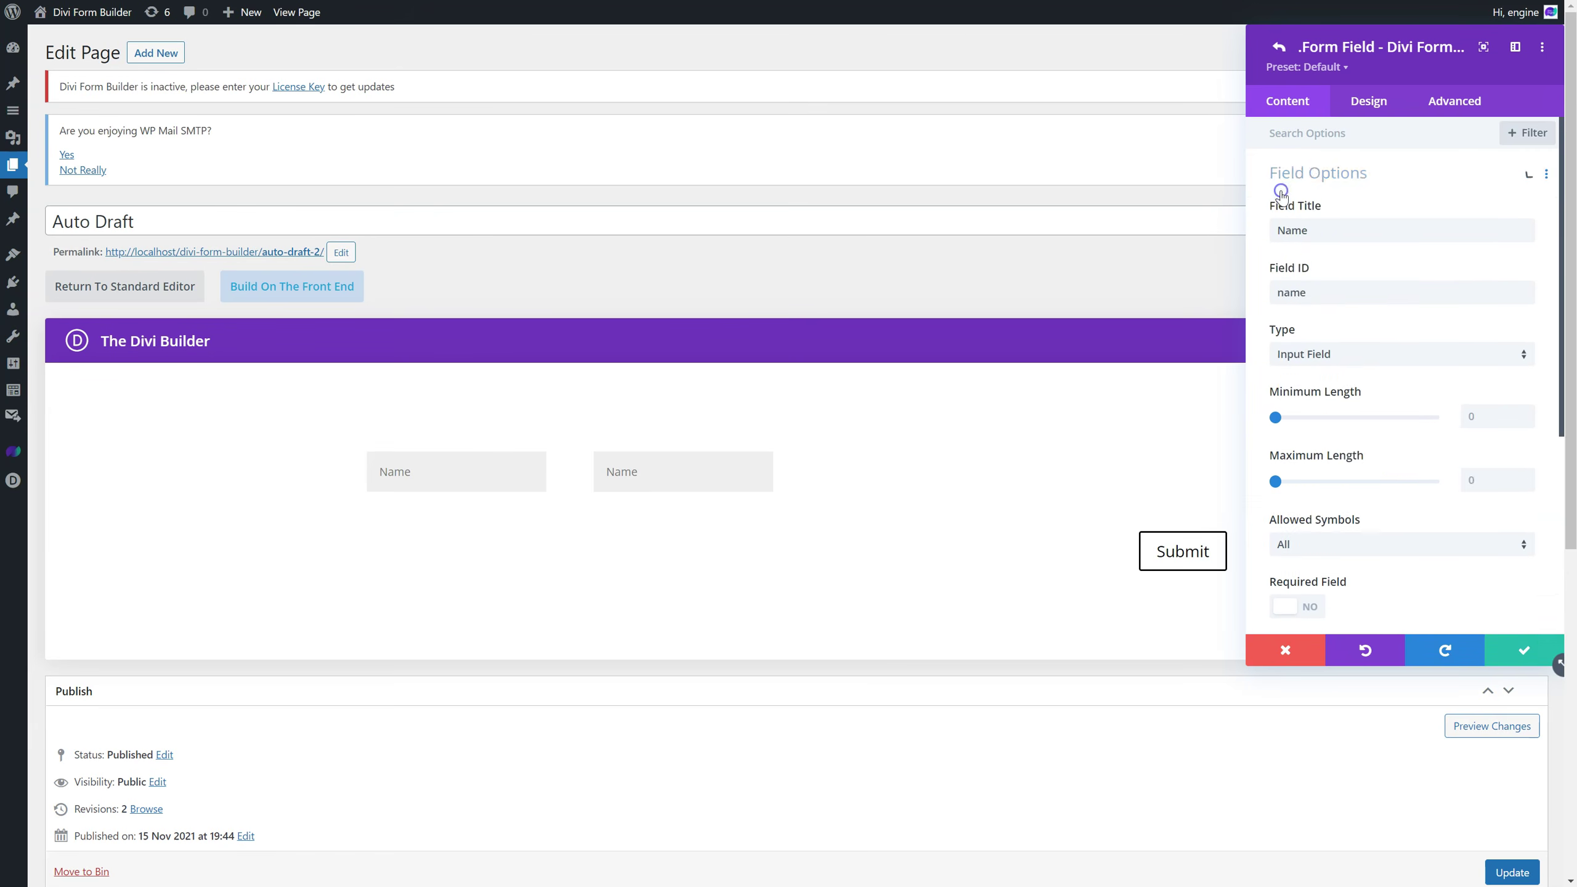
scroll(1363, 293, down, 3)
scroll(1359, 373, down, 2)
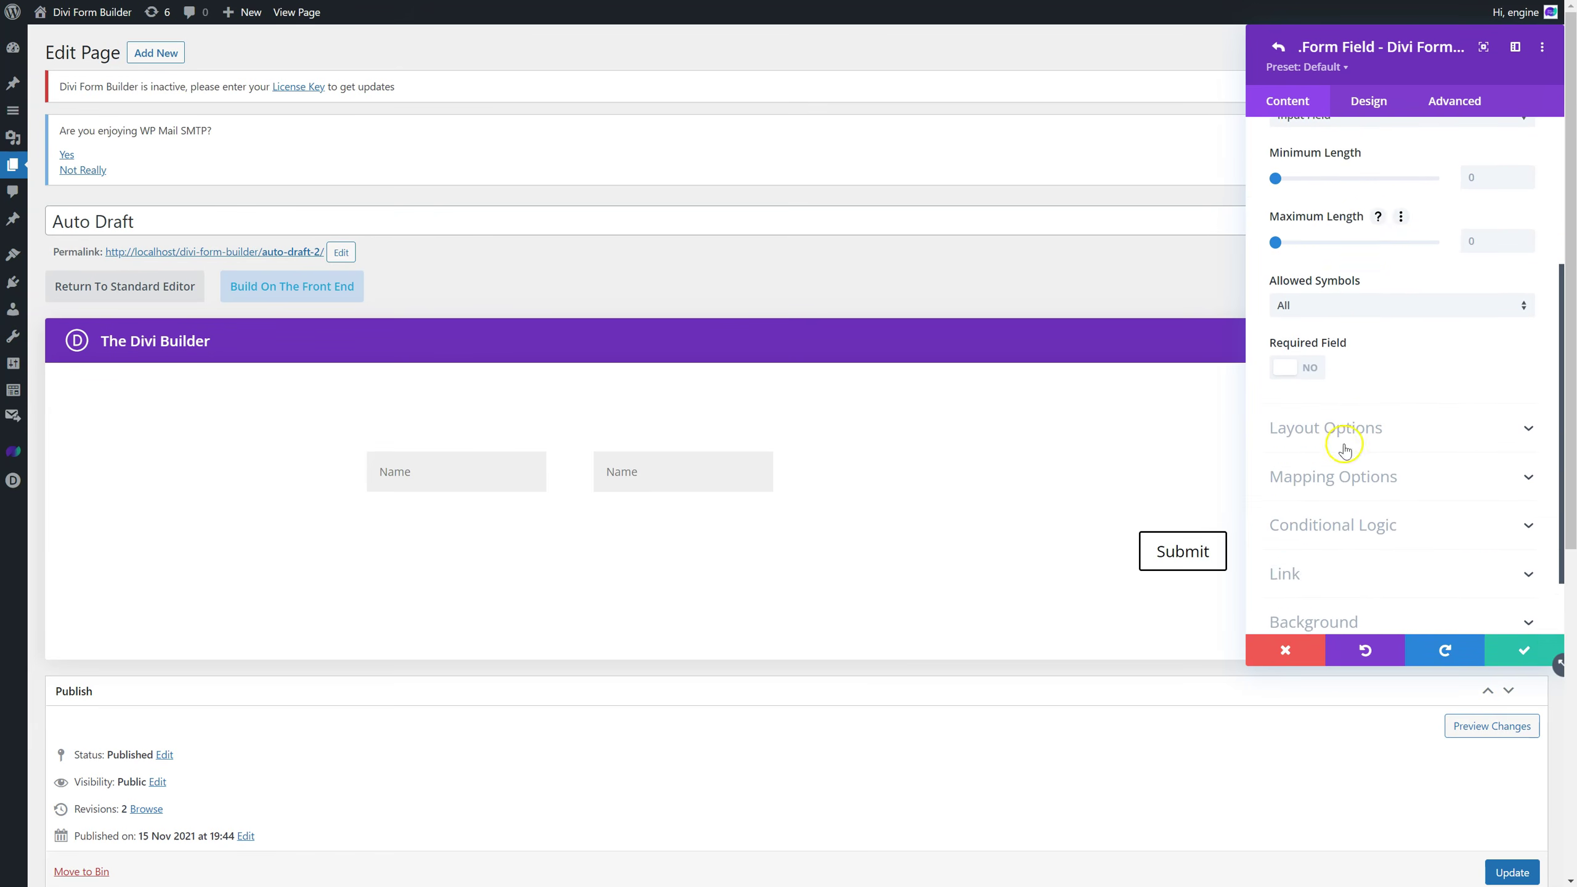
click(1347, 430)
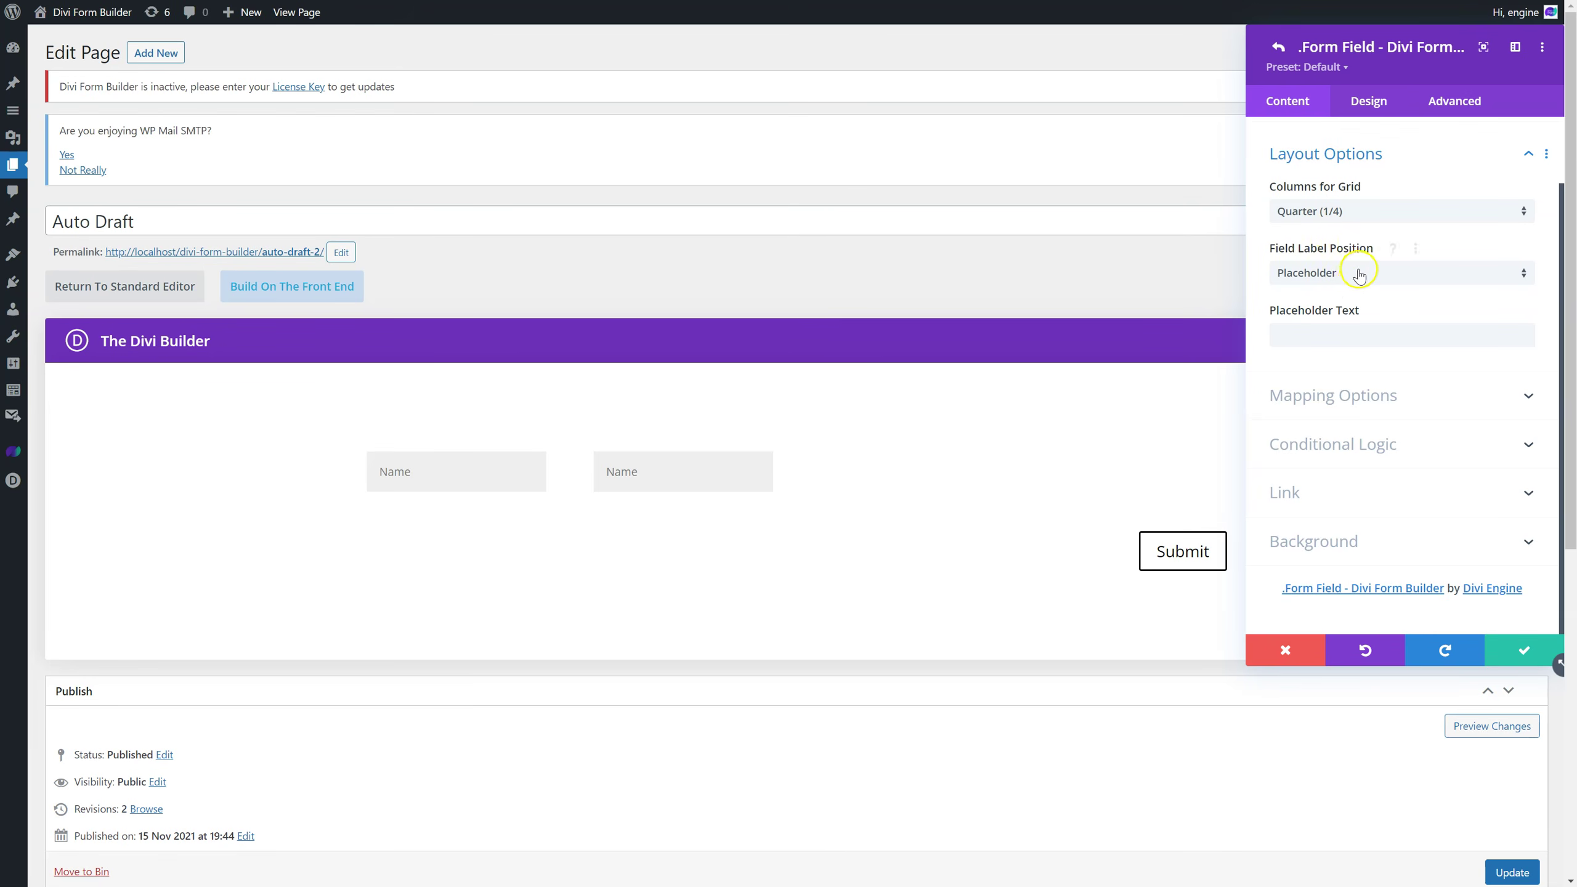
Try the Top, Left and Right label positions for the first Name field, restoring Placeholder.
click(1331, 276)
click(1347, 313)
click(1352, 274)
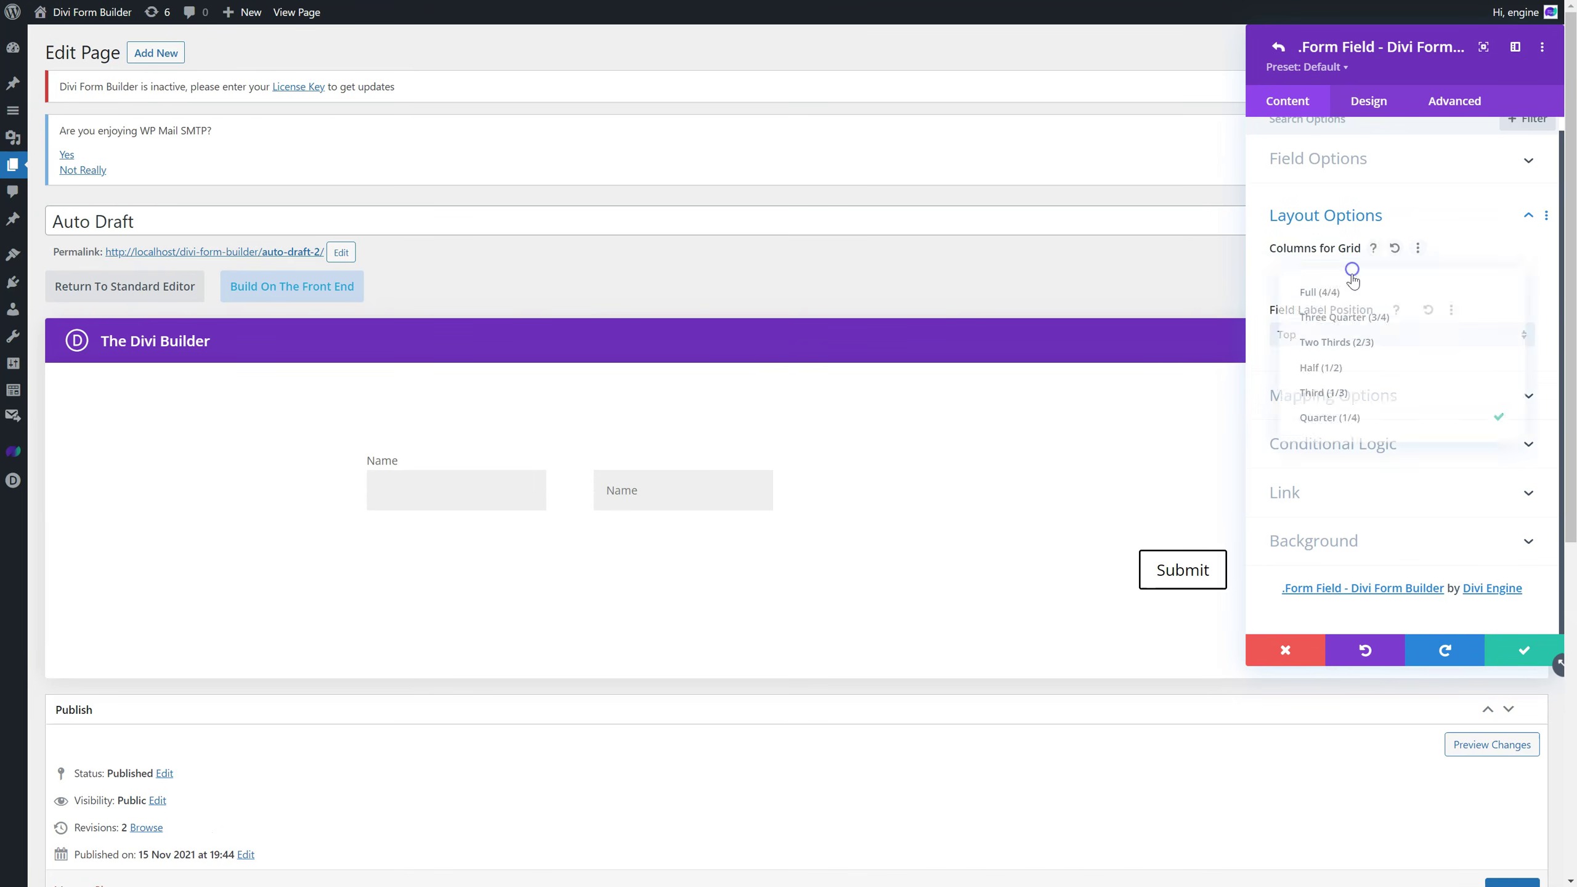
click(1363, 251)
click(1355, 345)
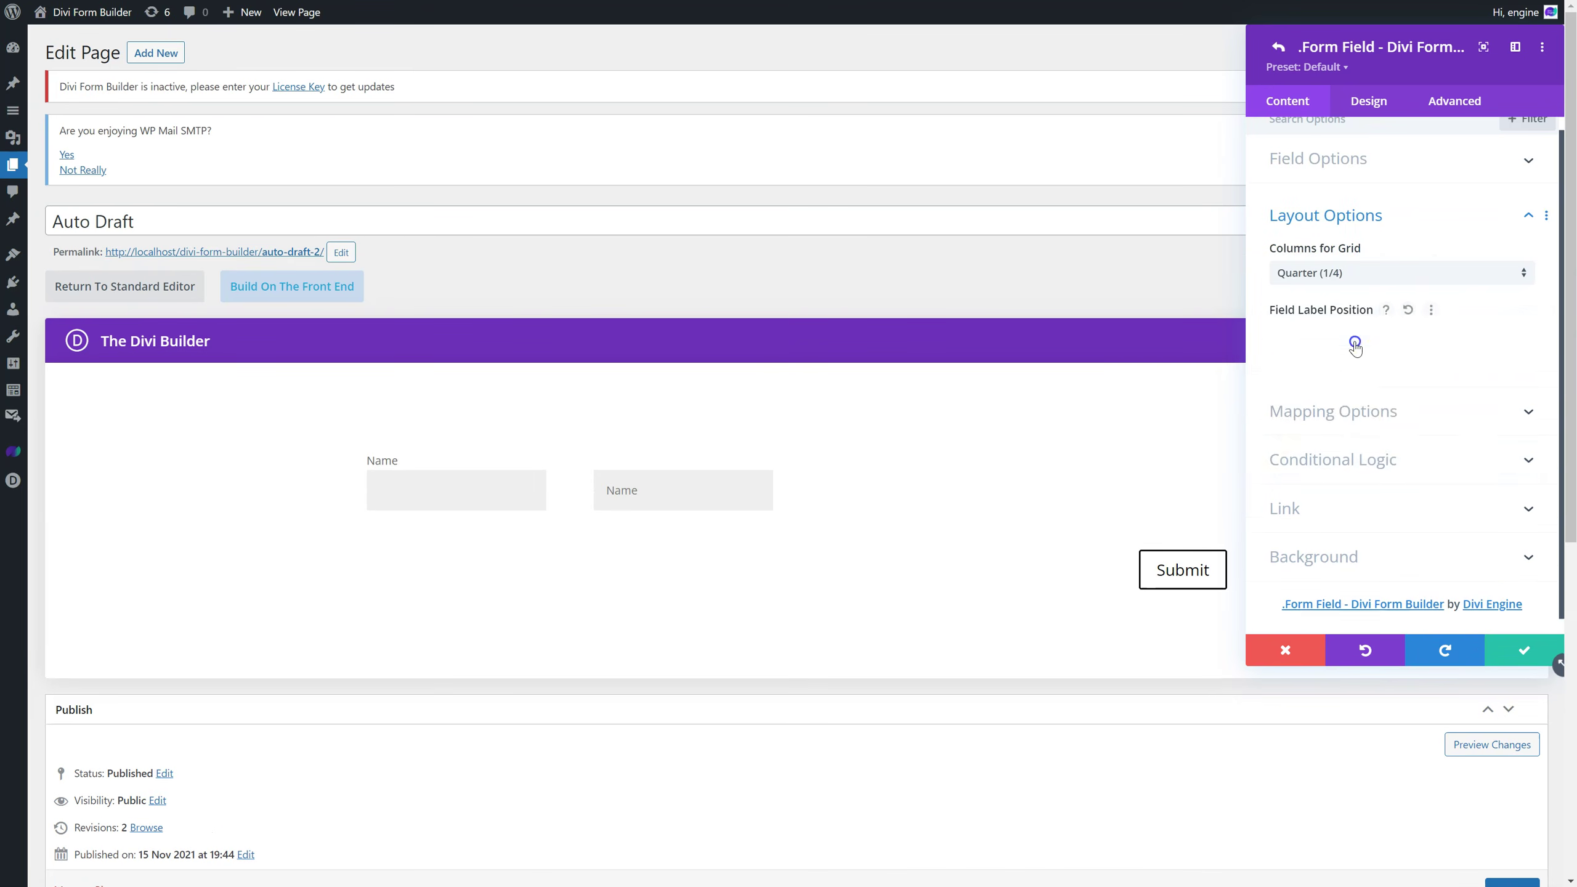
click(1355, 377)
click(1357, 332)
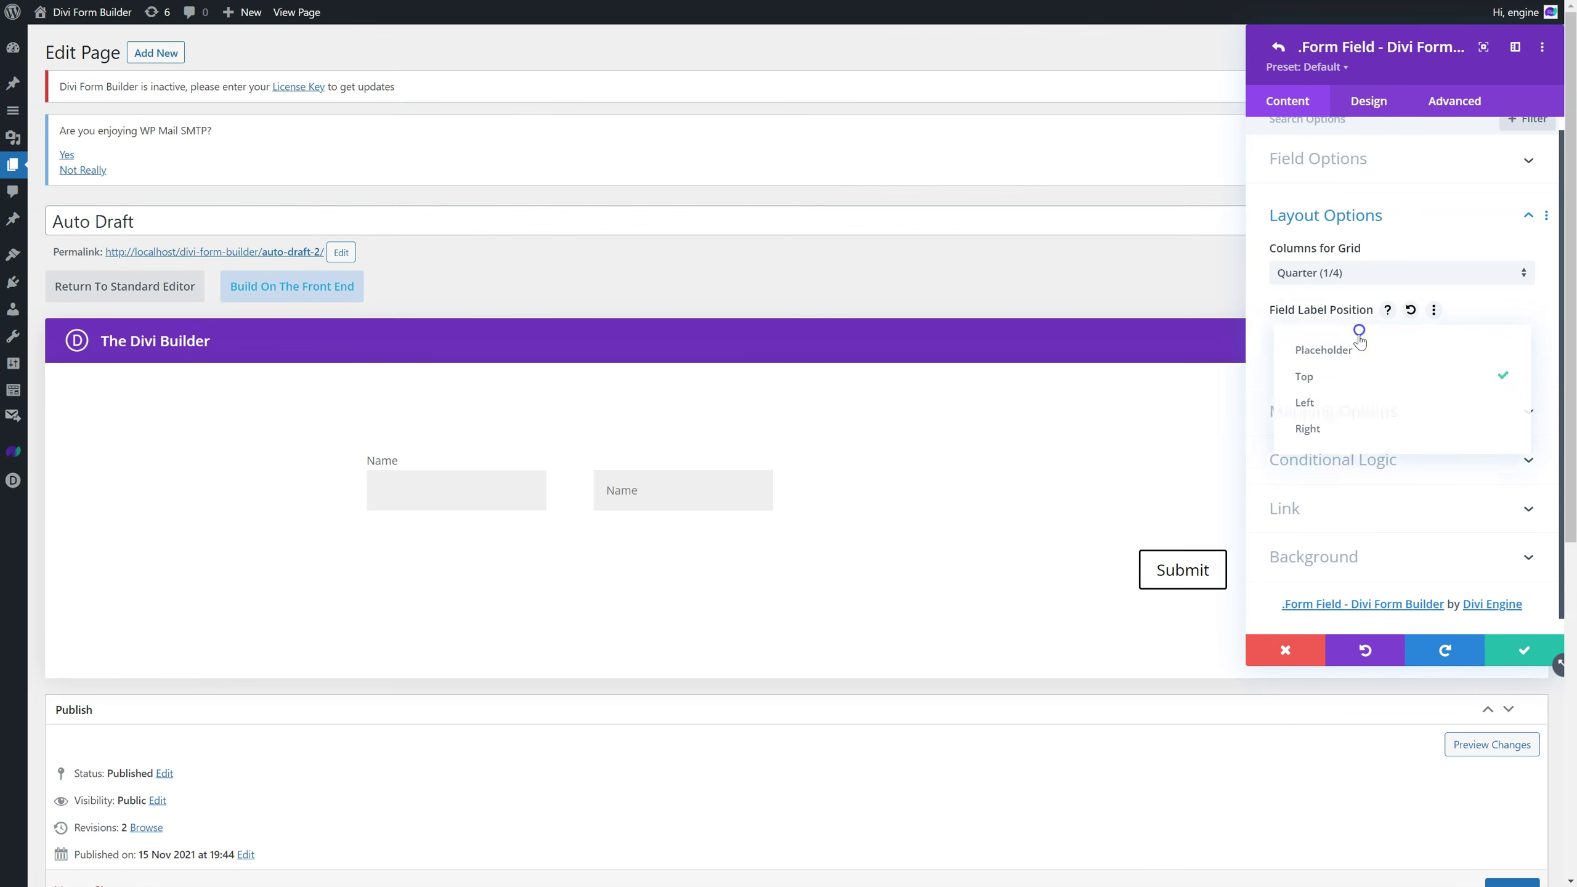
click(1361, 402)
click(1357, 329)
click(1364, 427)
click(1357, 336)
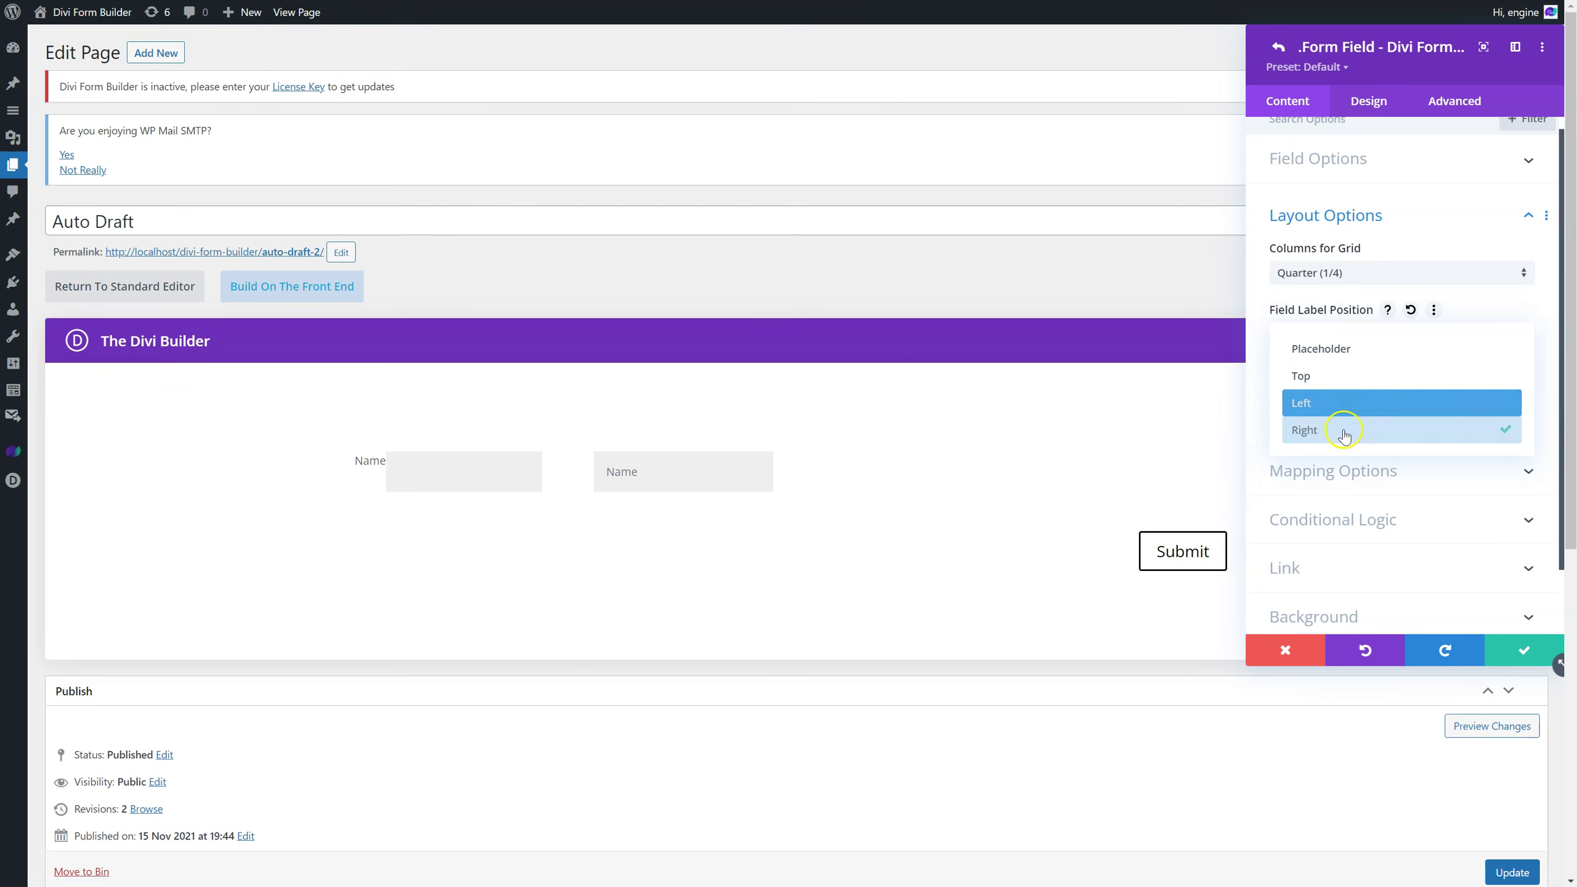
click(1359, 349)
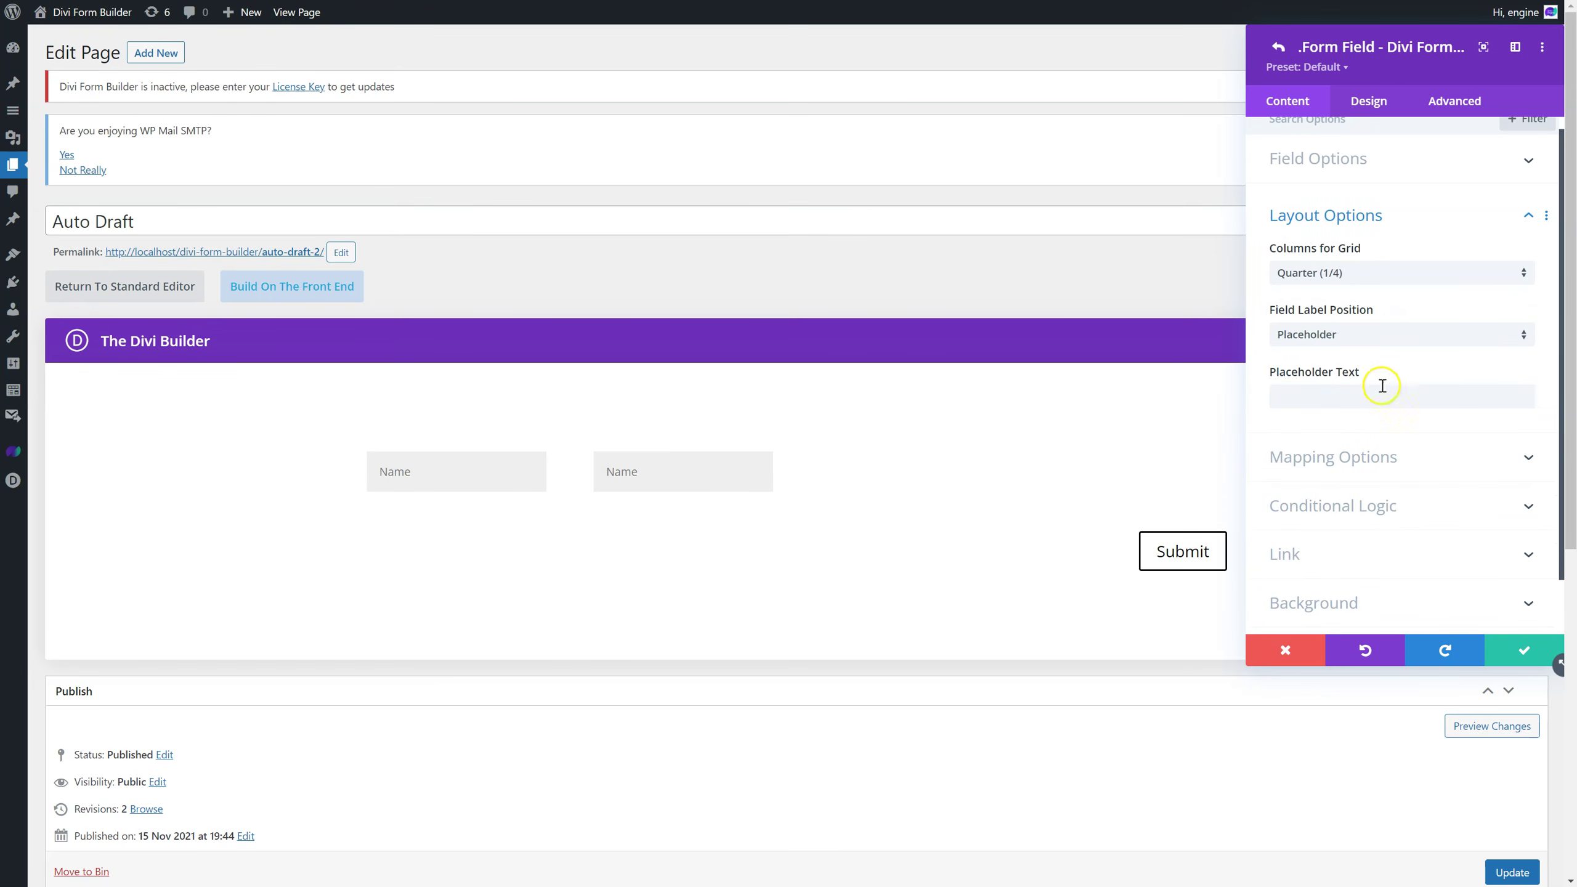
Set the field's placeholder text to "Placeholder" and enable its conditional logic.
click(1352, 399)
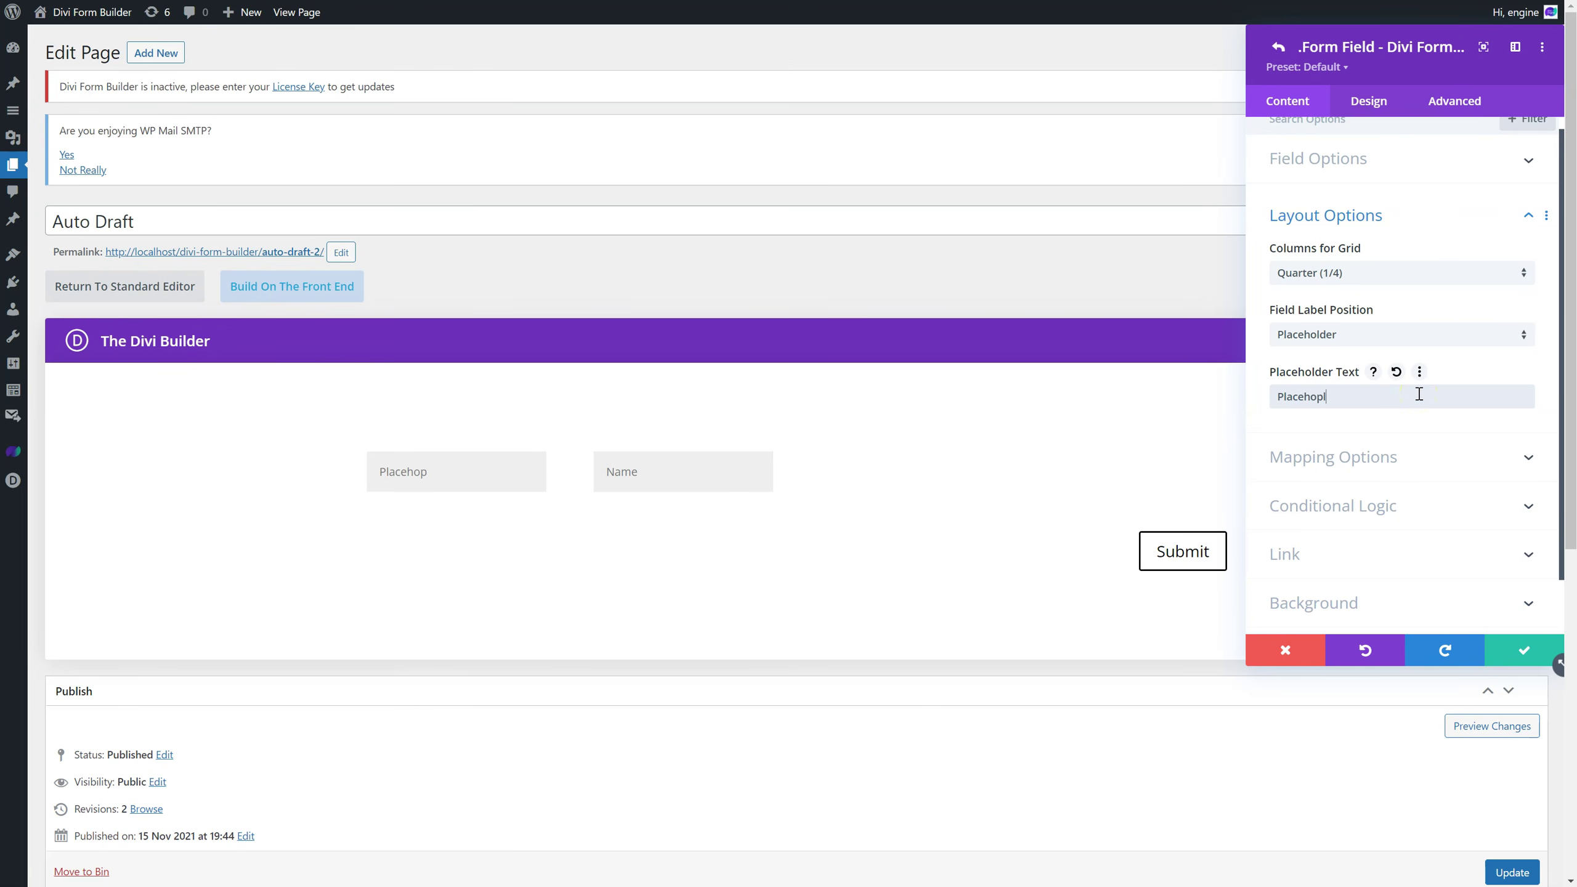
click(1405, 457)
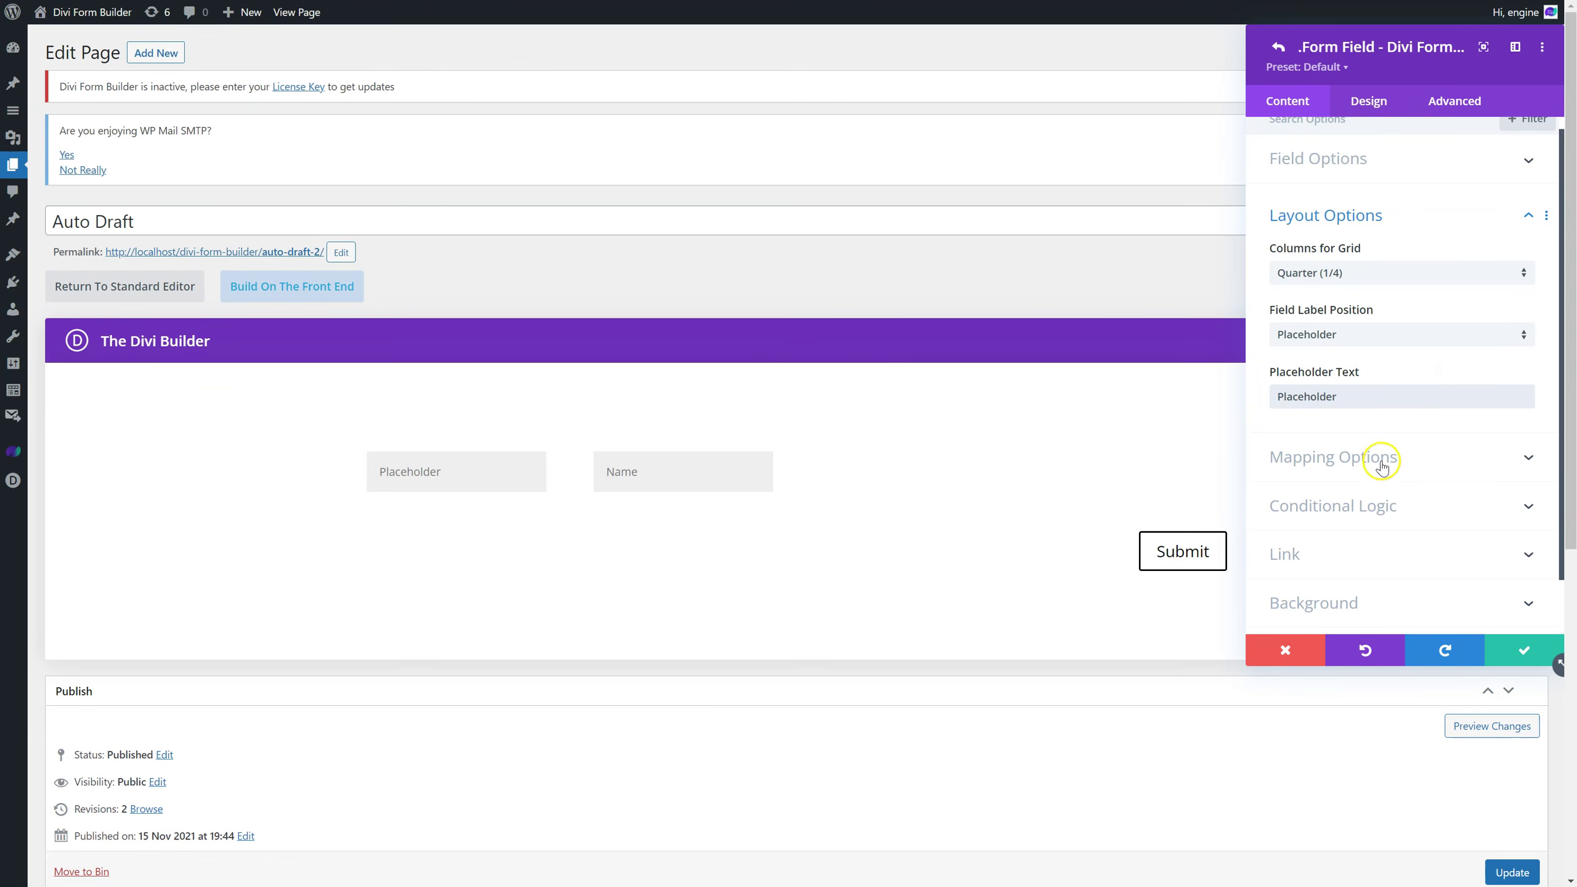
click(1366, 507)
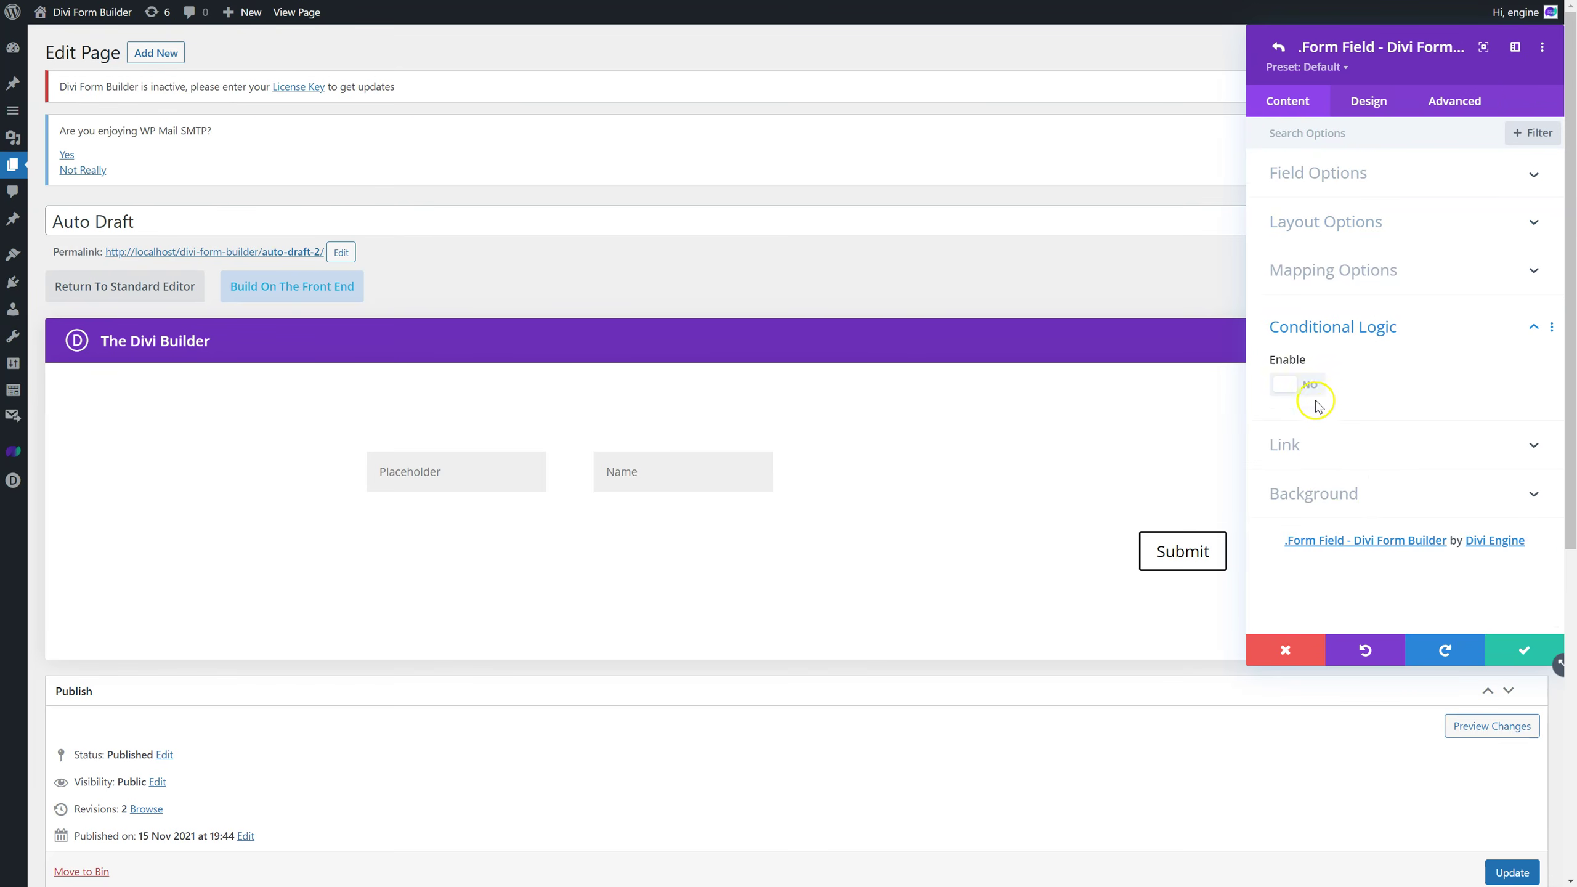
click(1304, 385)
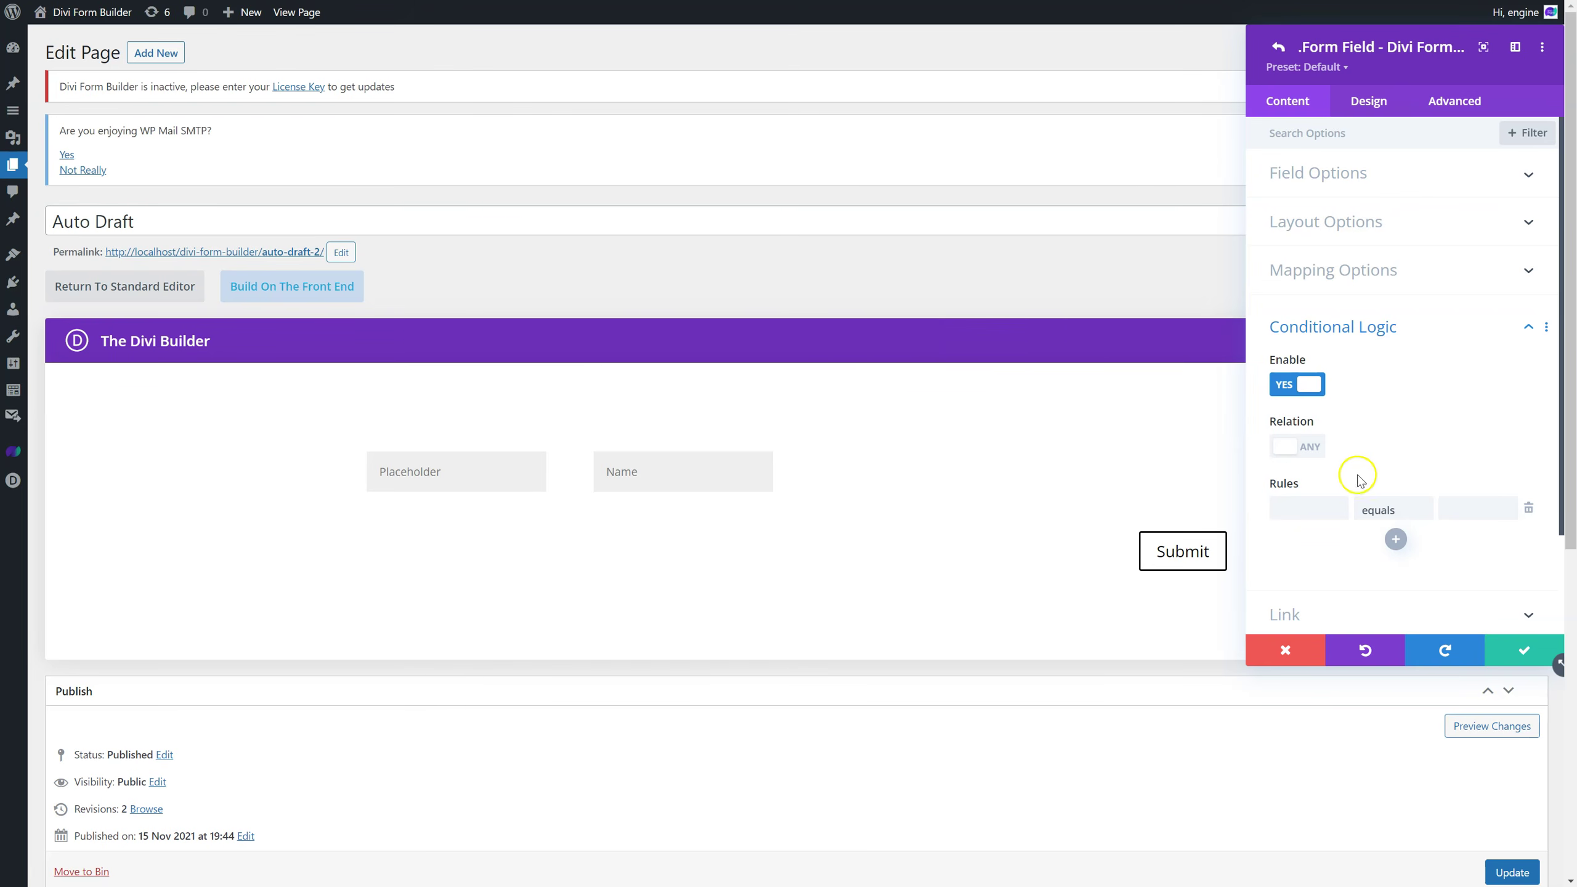
click(1339, 340)
Set the field's background colour to white (#ffffff) and its text colour to red in the design settings.
click(1390, 105)
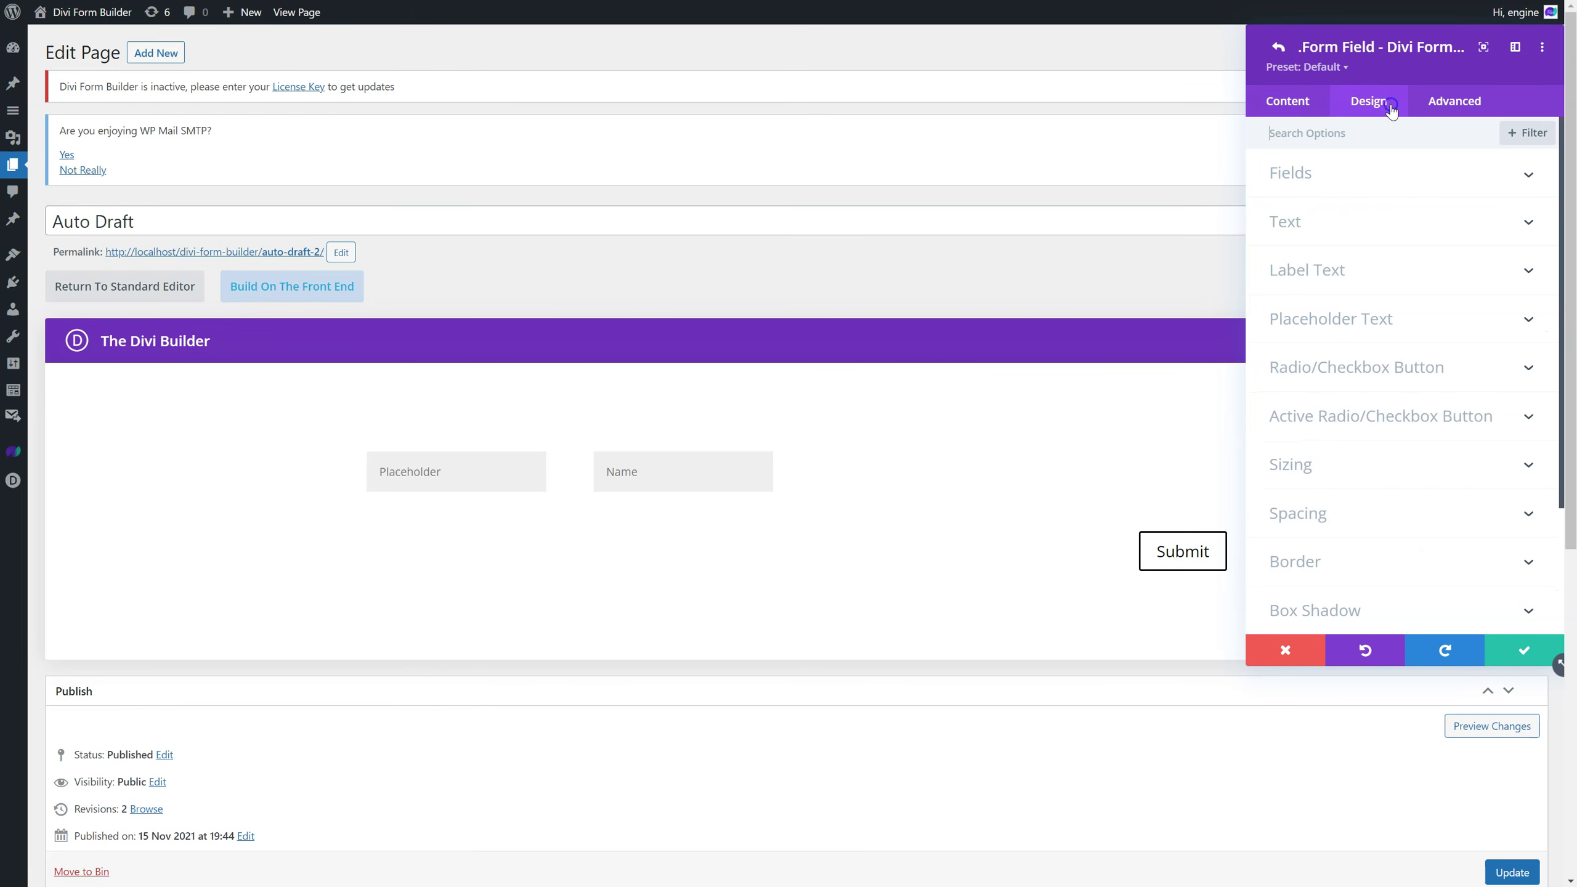
click(1370, 181)
click(1325, 239)
click(1349, 239)
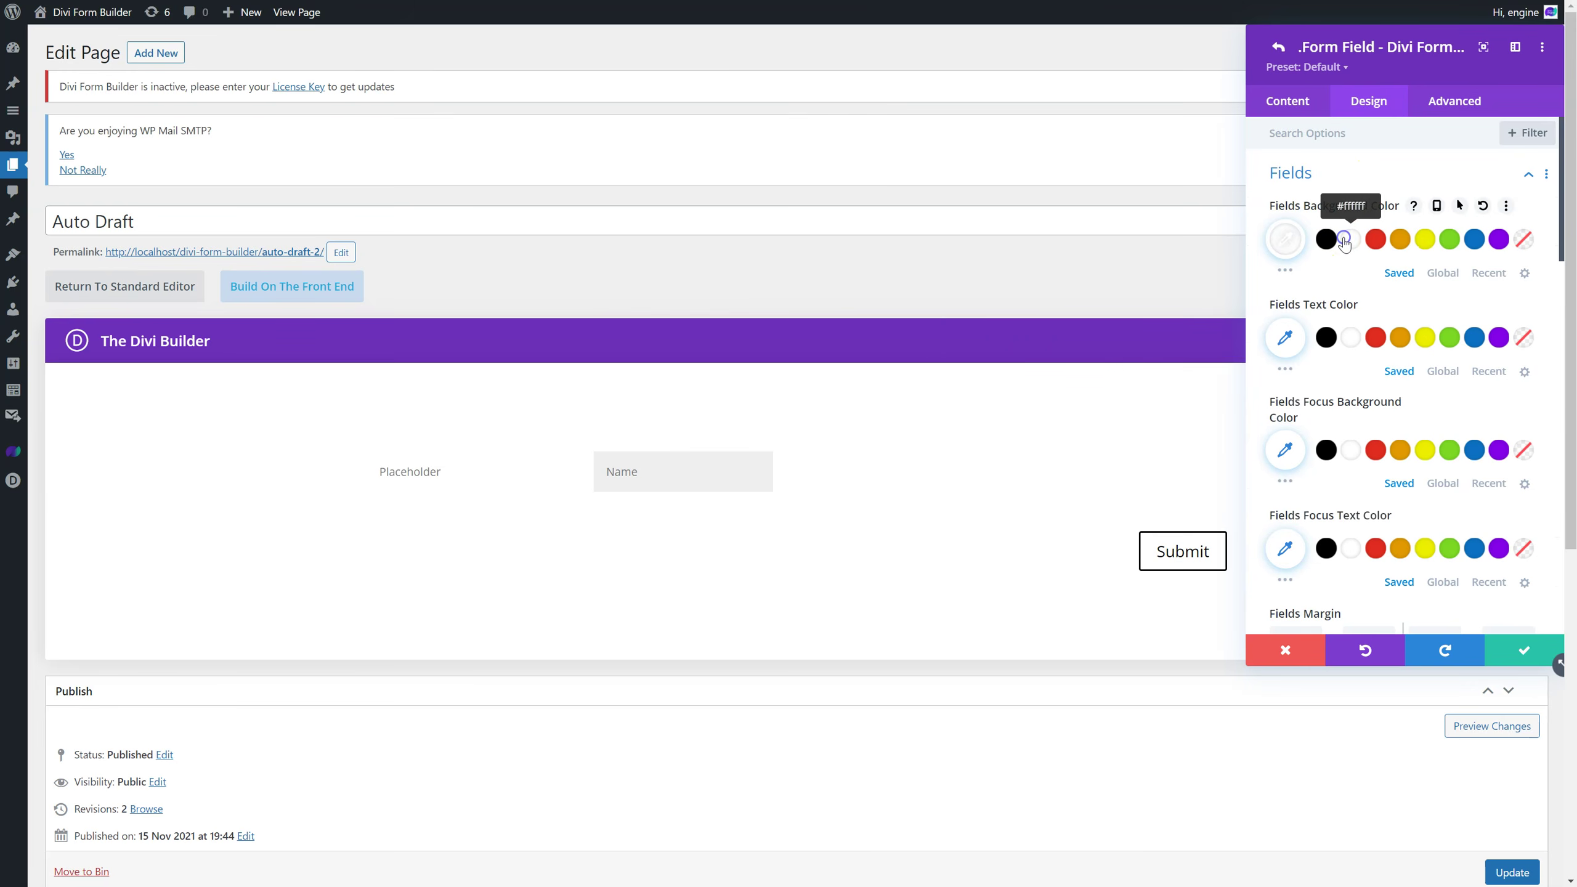
click(1376, 336)
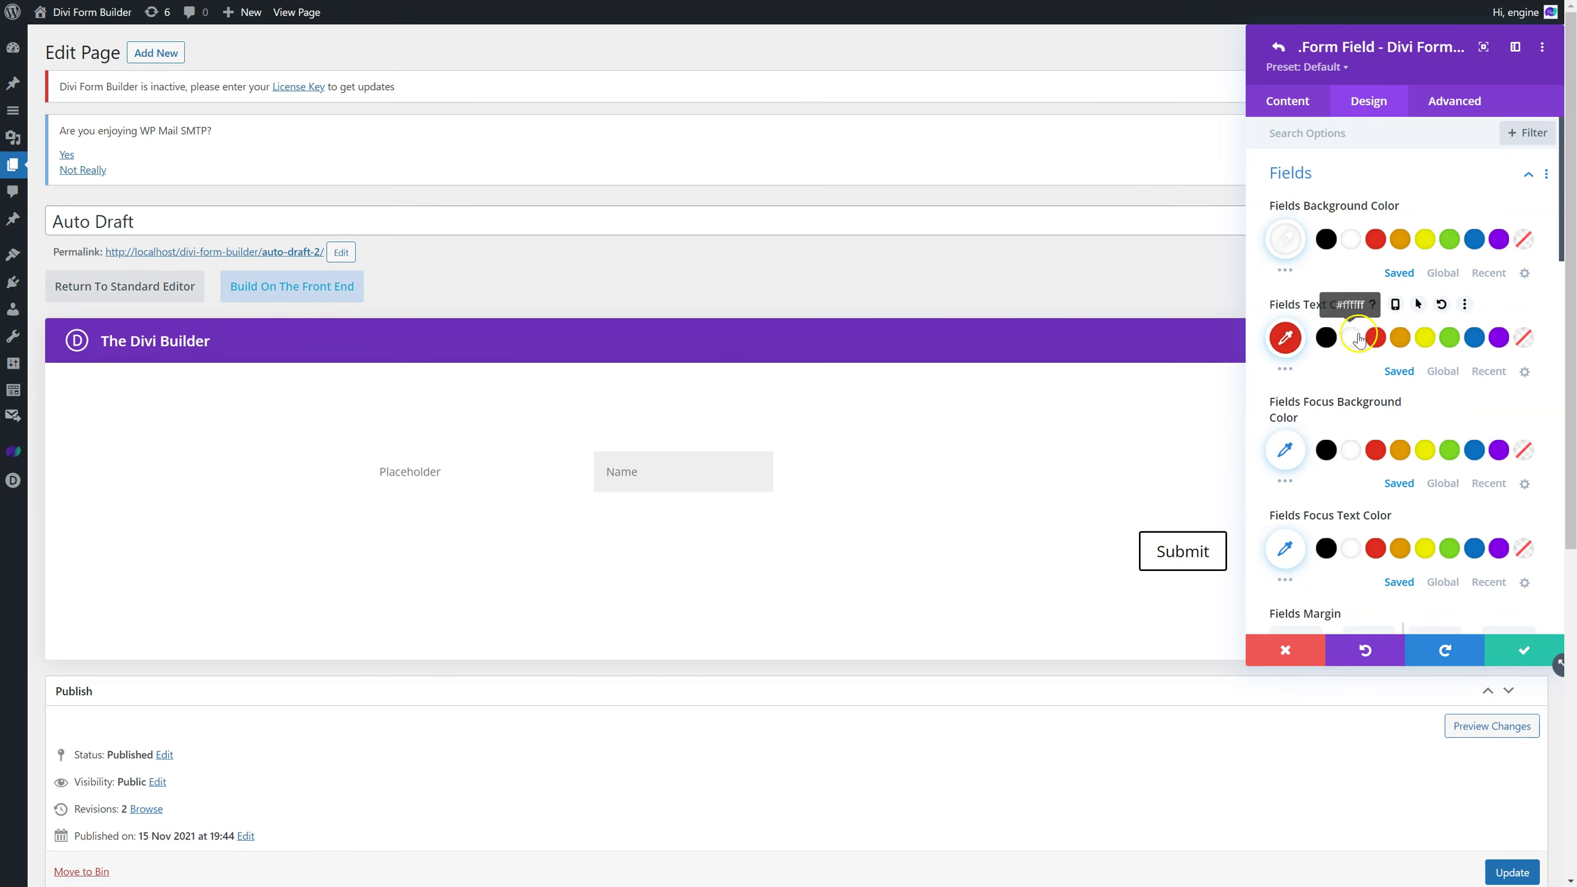
click(1282, 444)
Test the text colour by entering ffff in the first preview field, and review the field's font and text options.
scroll(1380, 451, down, 4)
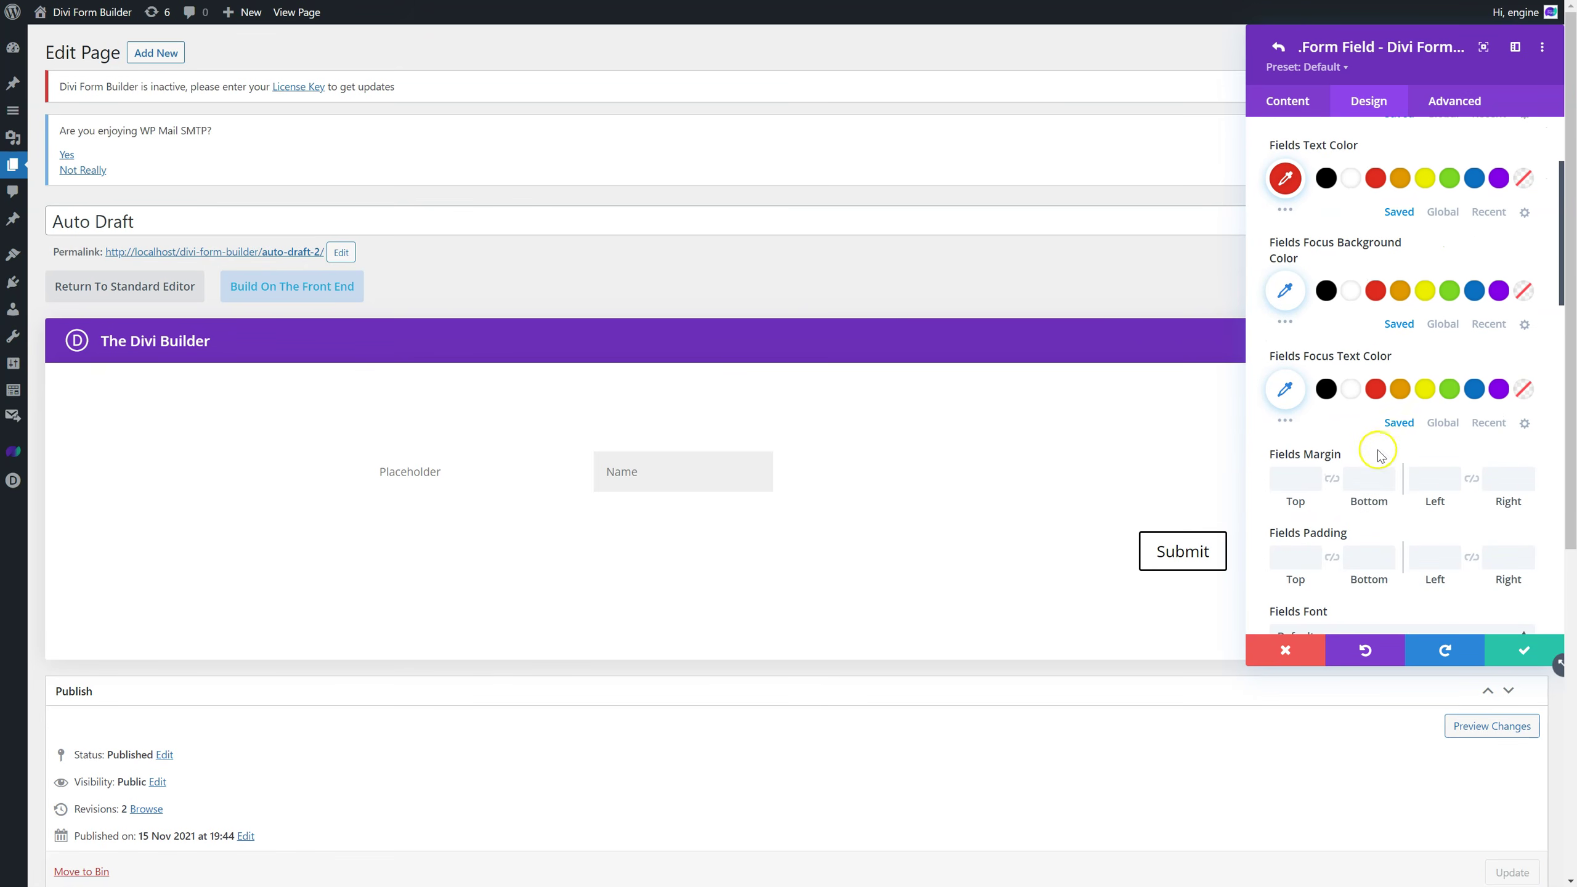
scroll(1365, 429, up, 2)
click(441, 475)
text(ffff)
scroll(1467, 435, down, 3)
scroll(1446, 438, down, 7)
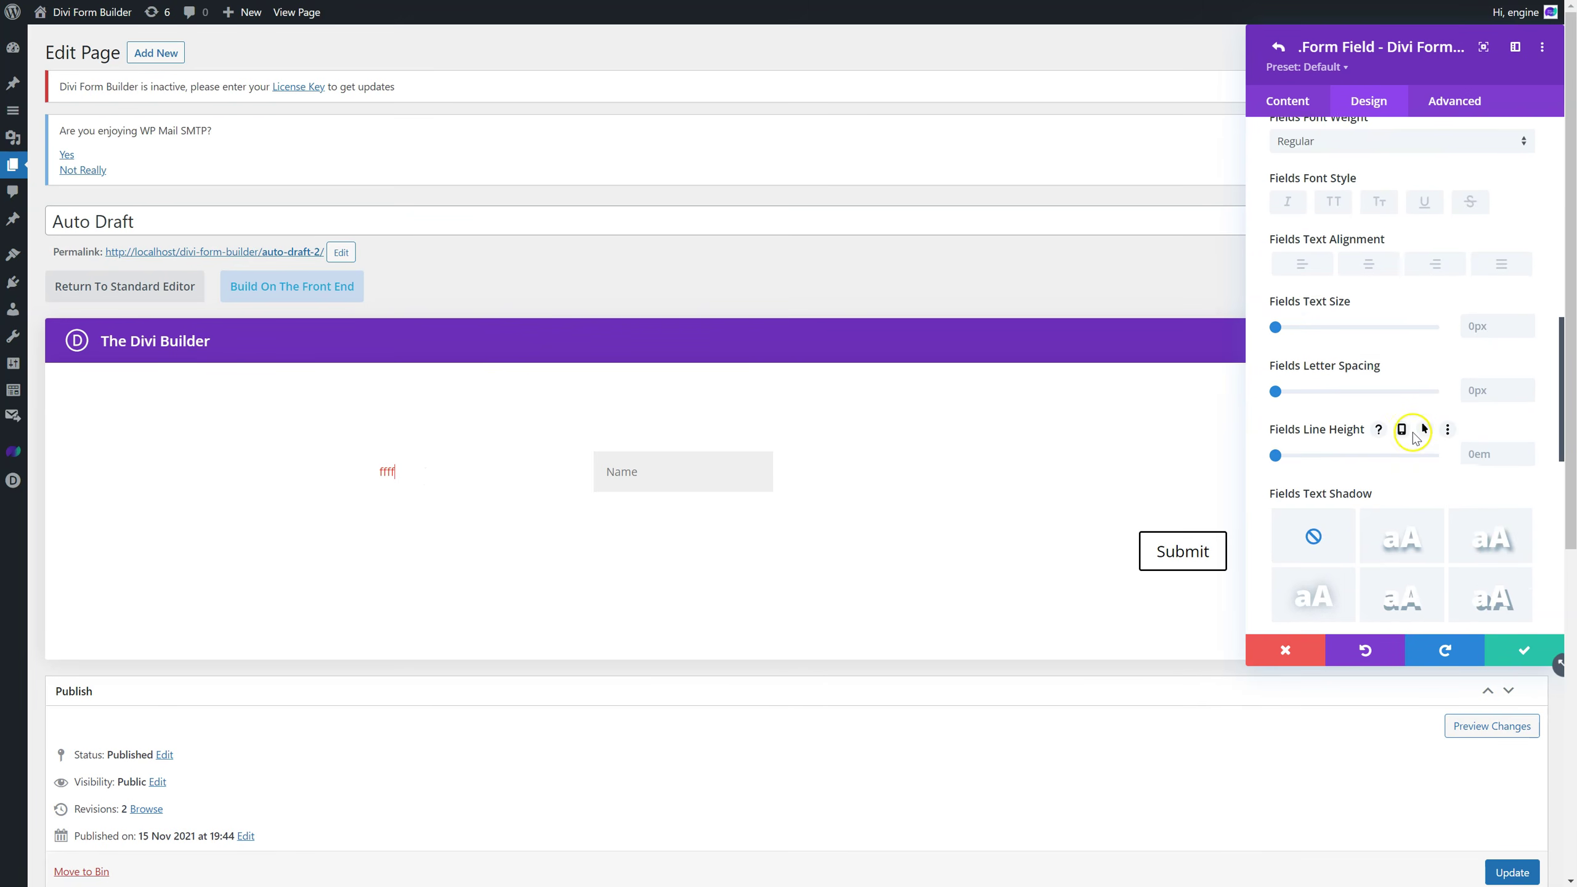
scroll(1418, 413, up, 12)
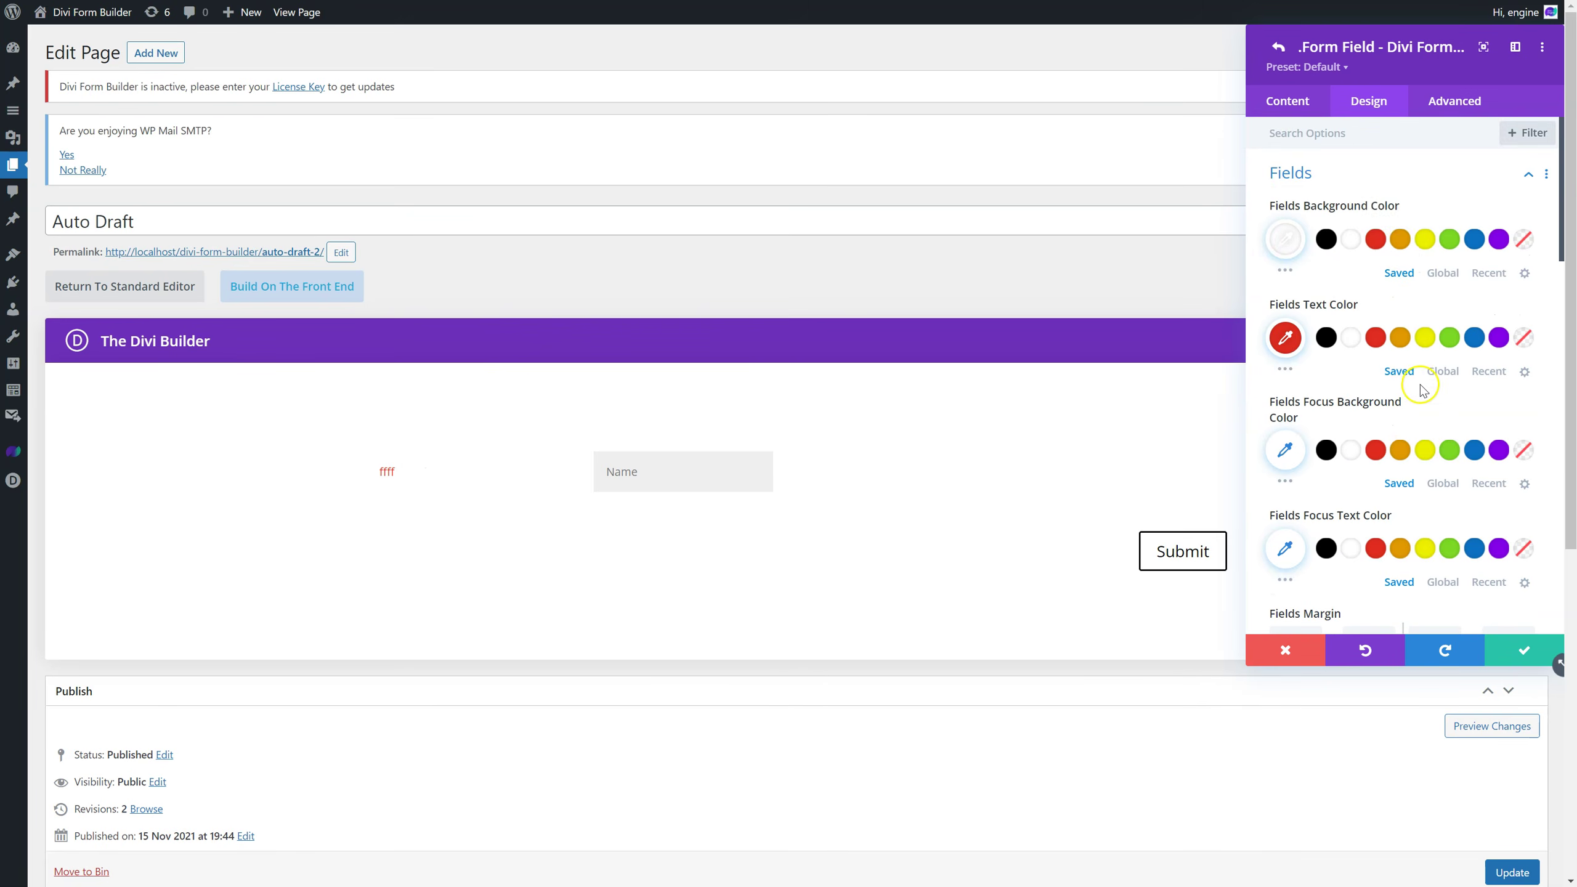
Change the field's background colour to a light grey.
click(1284, 239)
mouse_move(1279, 276)
mouse_down()
mouse_move(1262, 273)
mouse_move(1265, 254)
mouse_up()
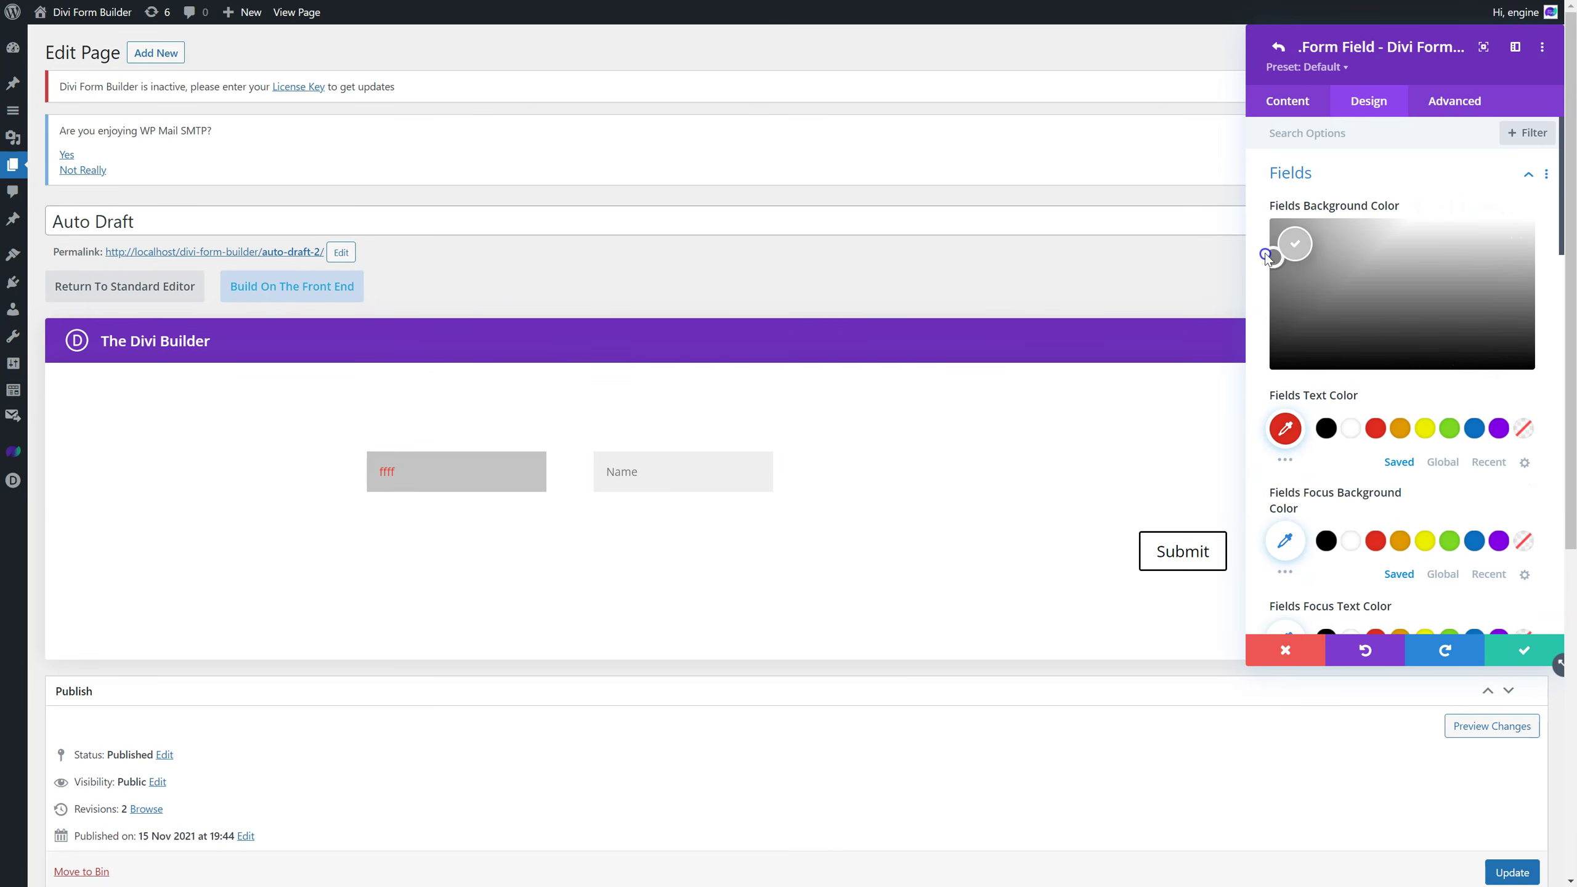
click(1260, 216)
click(1342, 175)
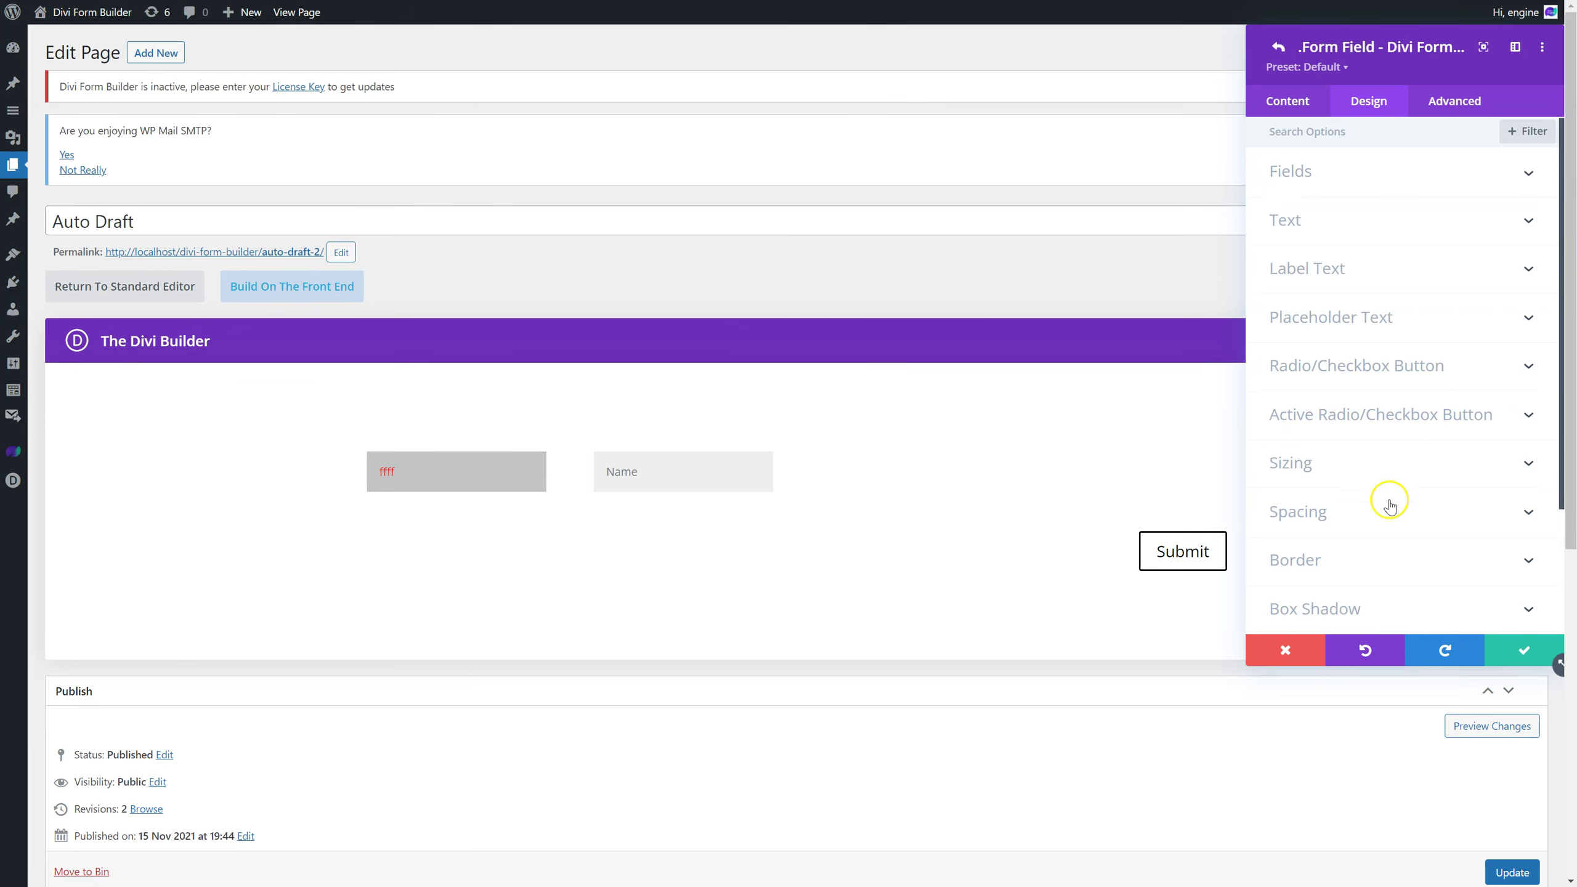
Round all four corners of the field's border to 10px and return to the form's field list.
scroll(1359, 501, down, 2)
click(1352, 497)
click(1306, 216)
text(10)
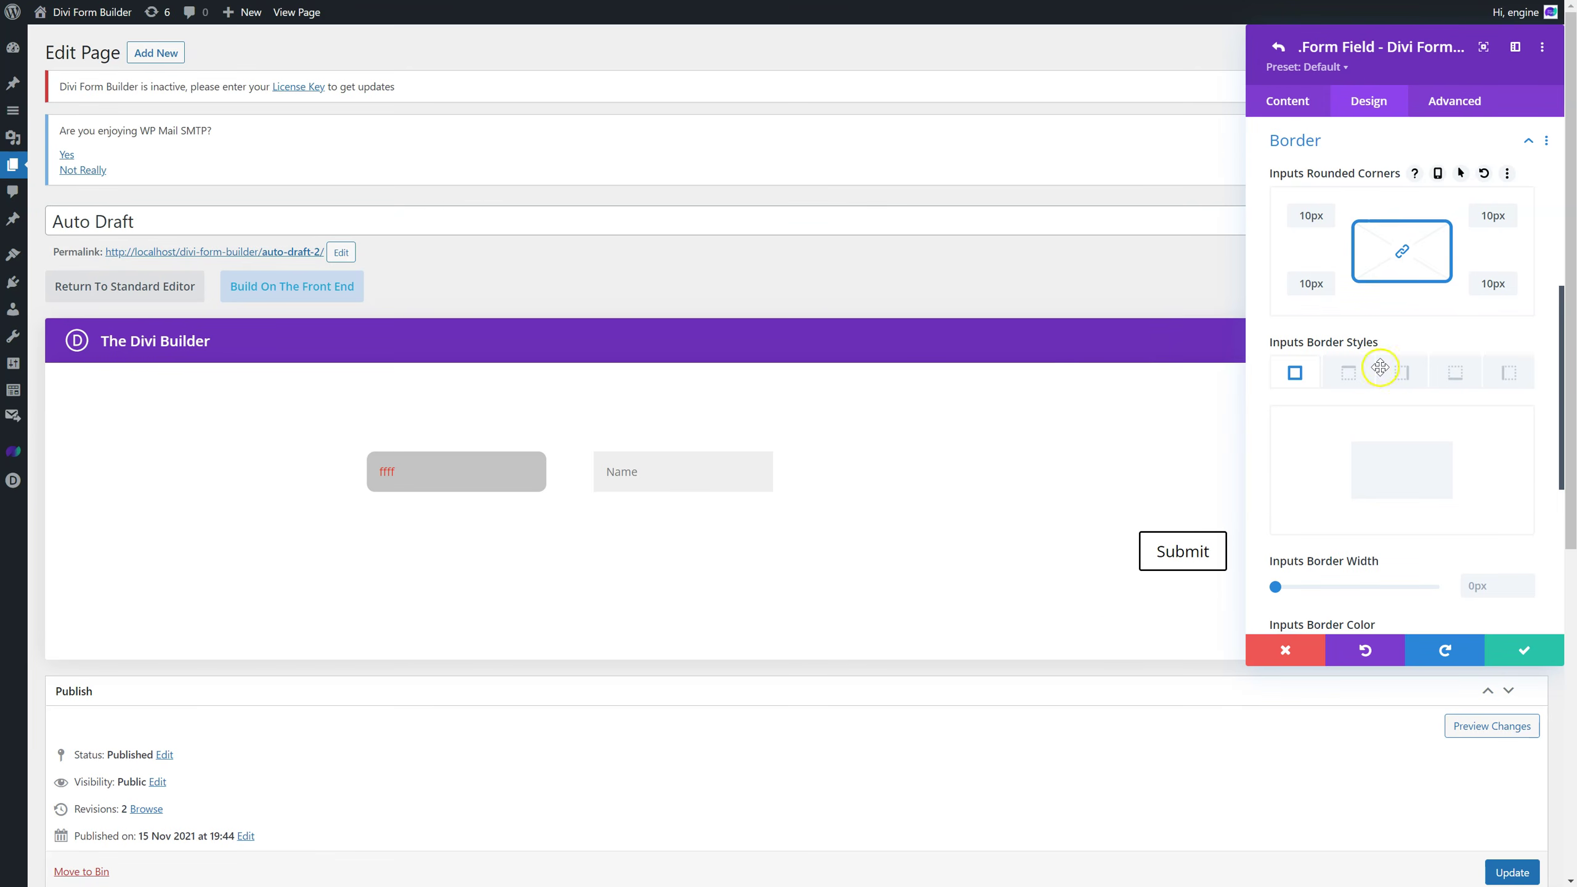
scroll(1323, 199, up, 5)
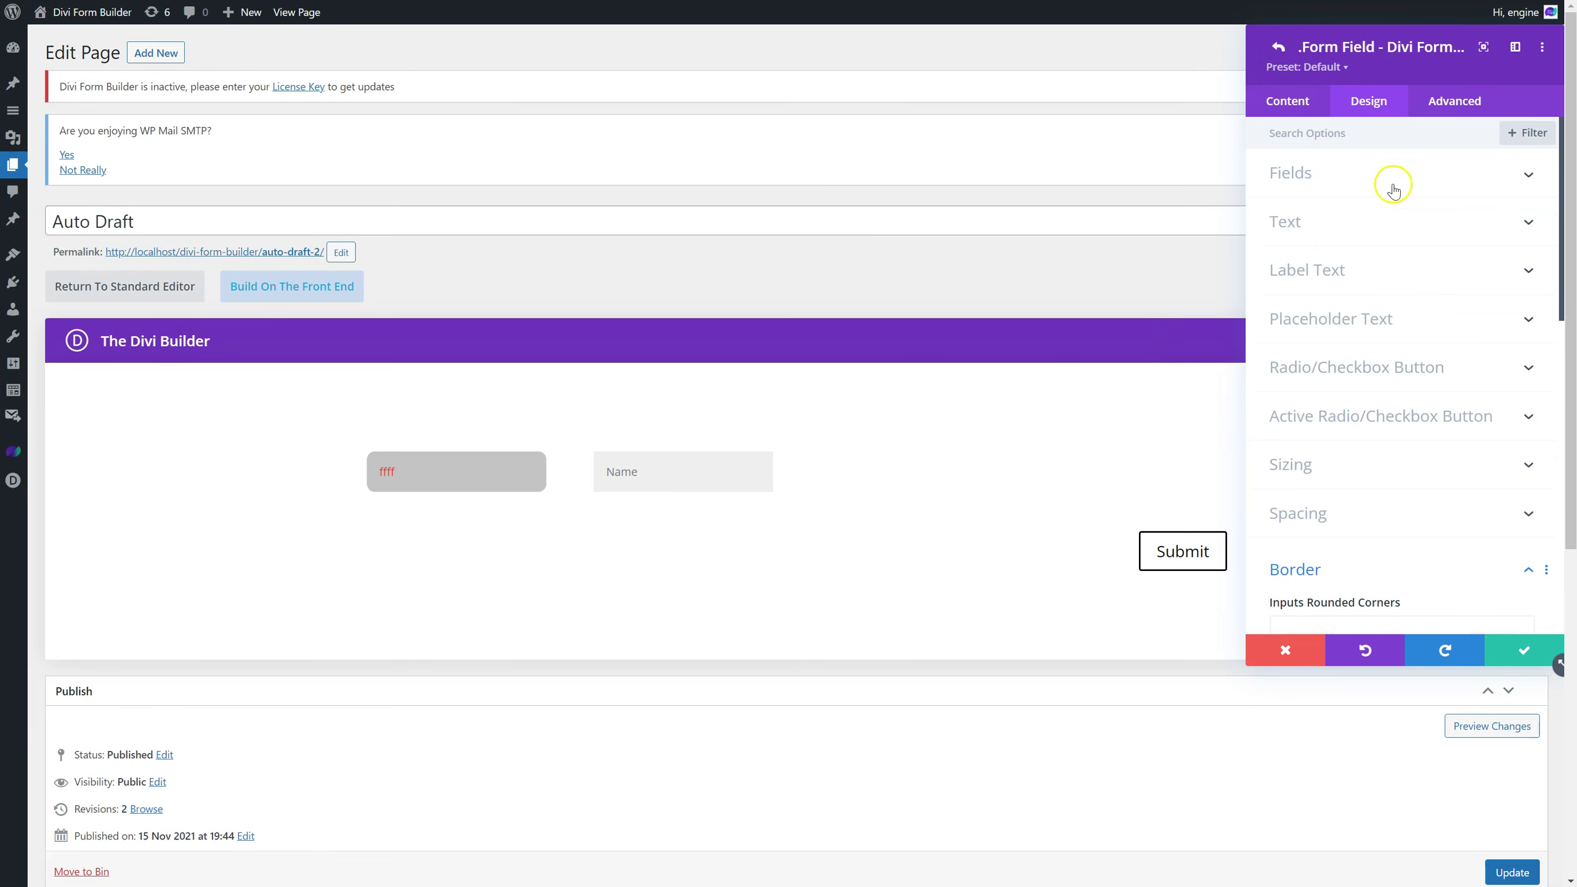
click(1280, 48)
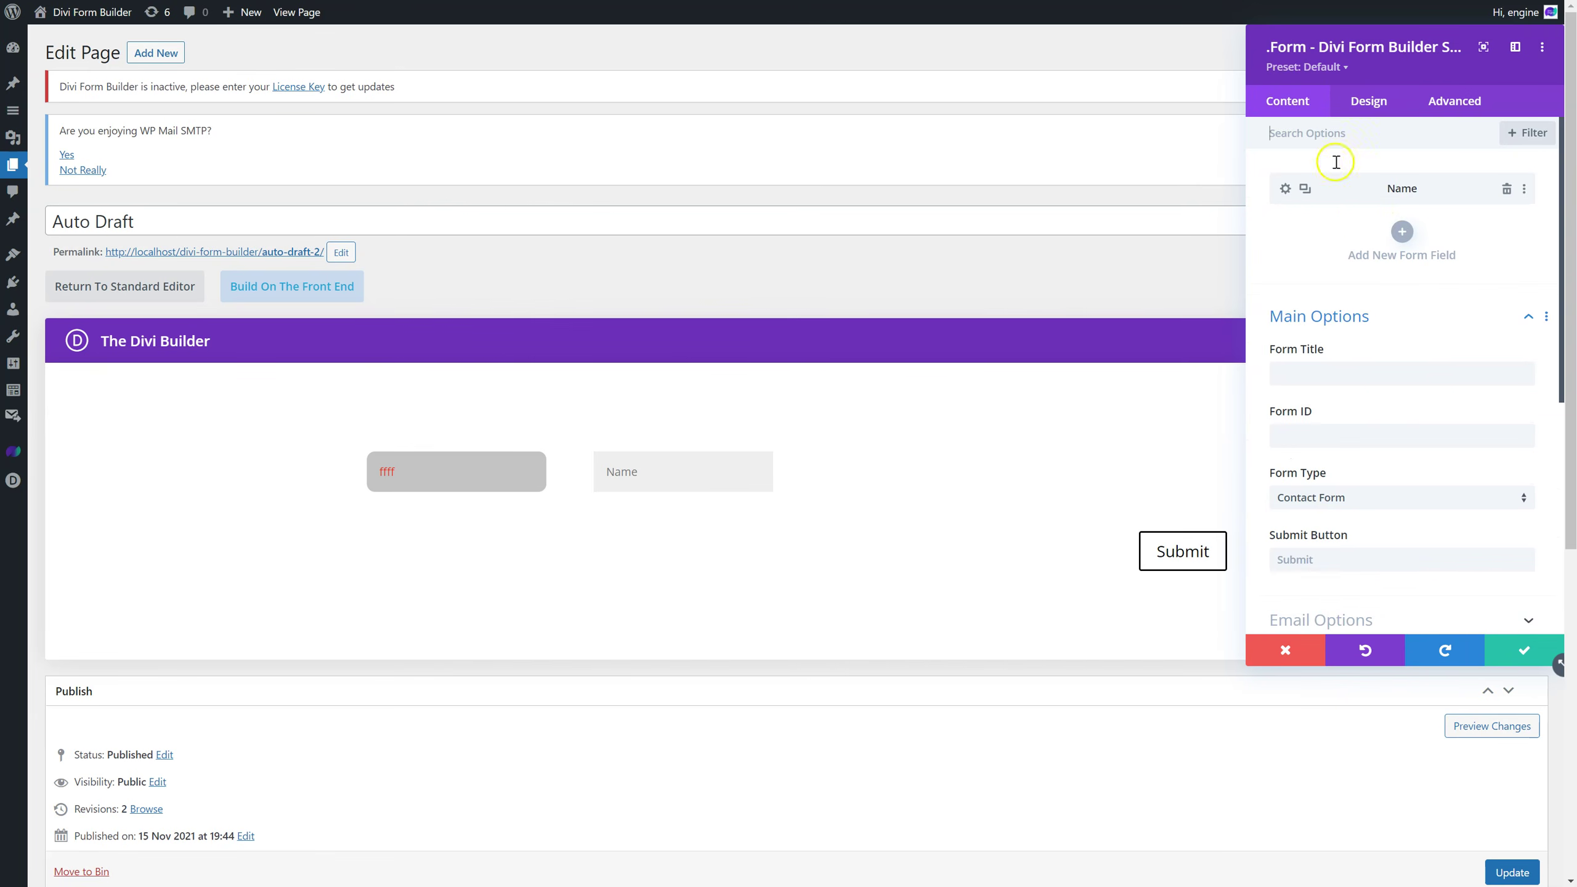
Reopen the Name field's settings and try the Email Field and Password Field types.
click(1286, 190)
click(1341, 354)
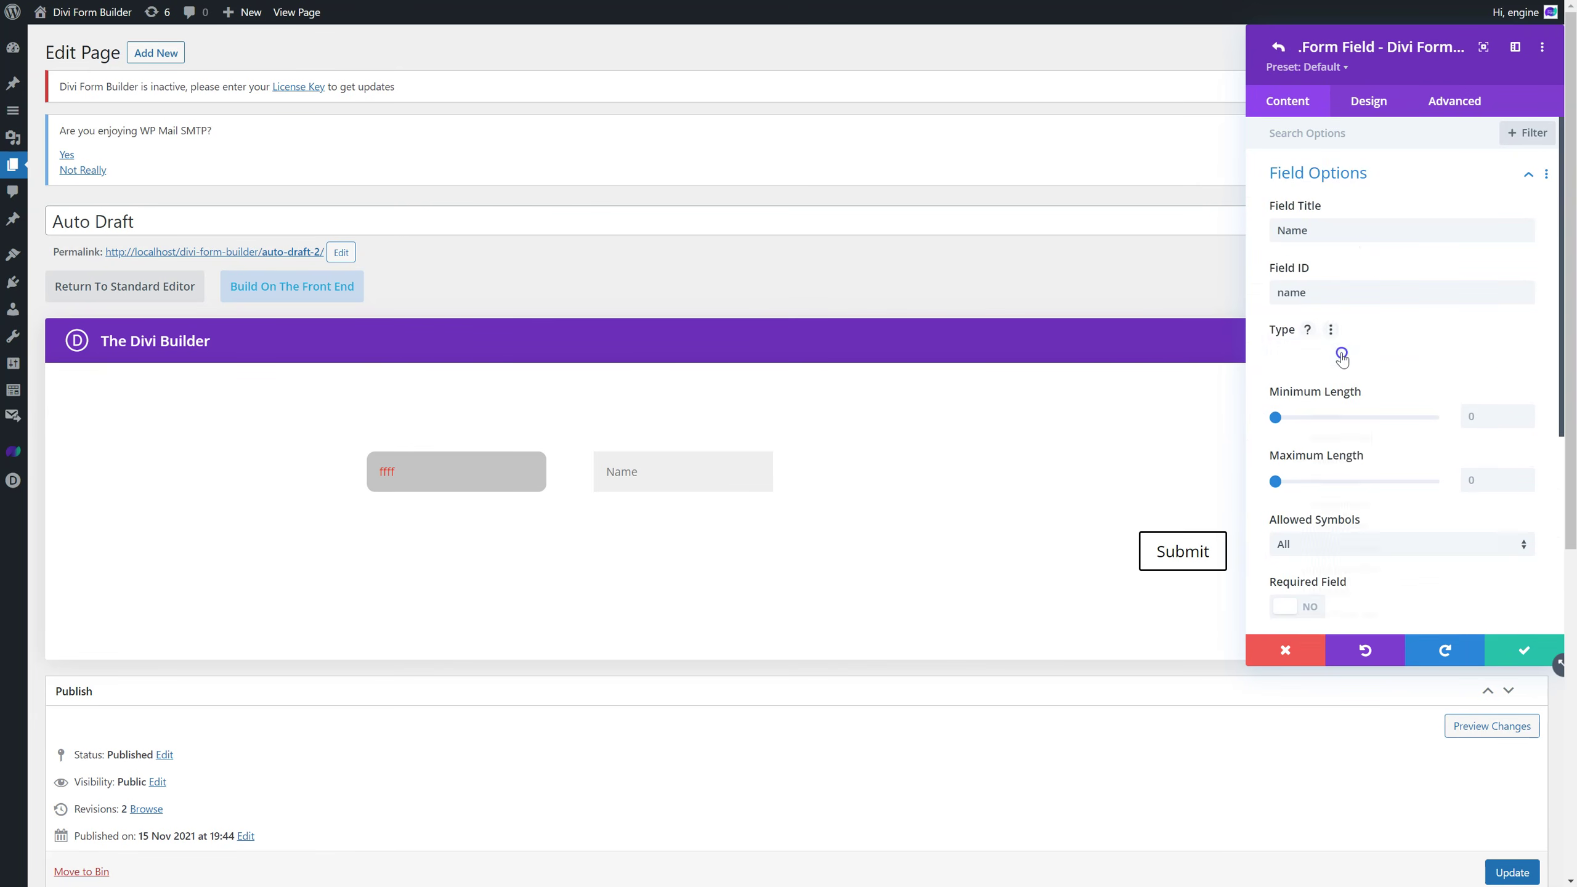
click(1351, 400)
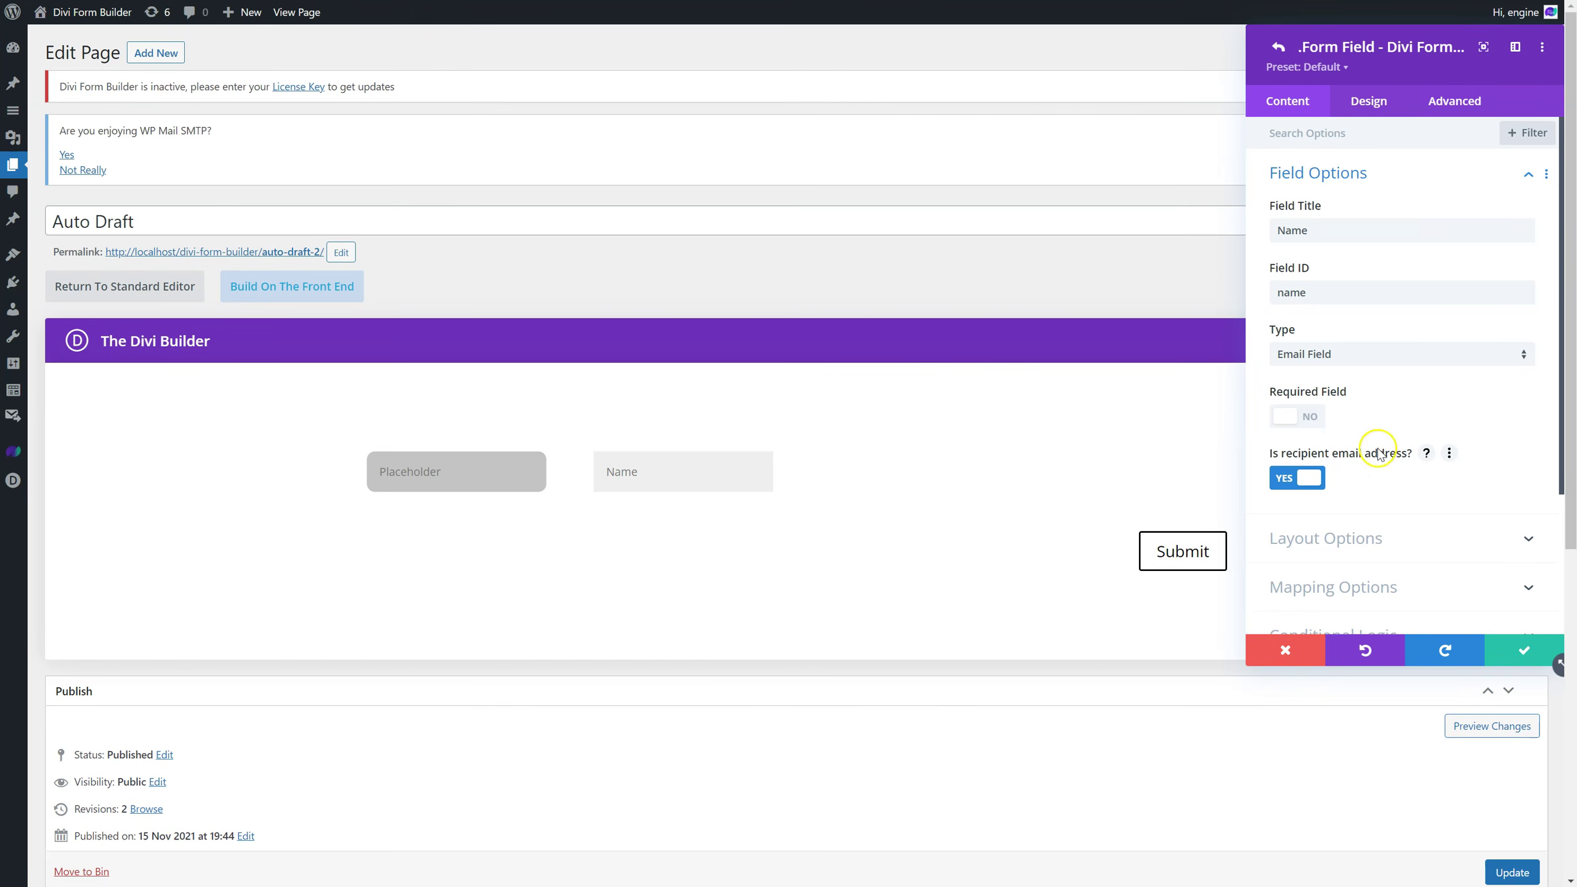
click(1335, 353)
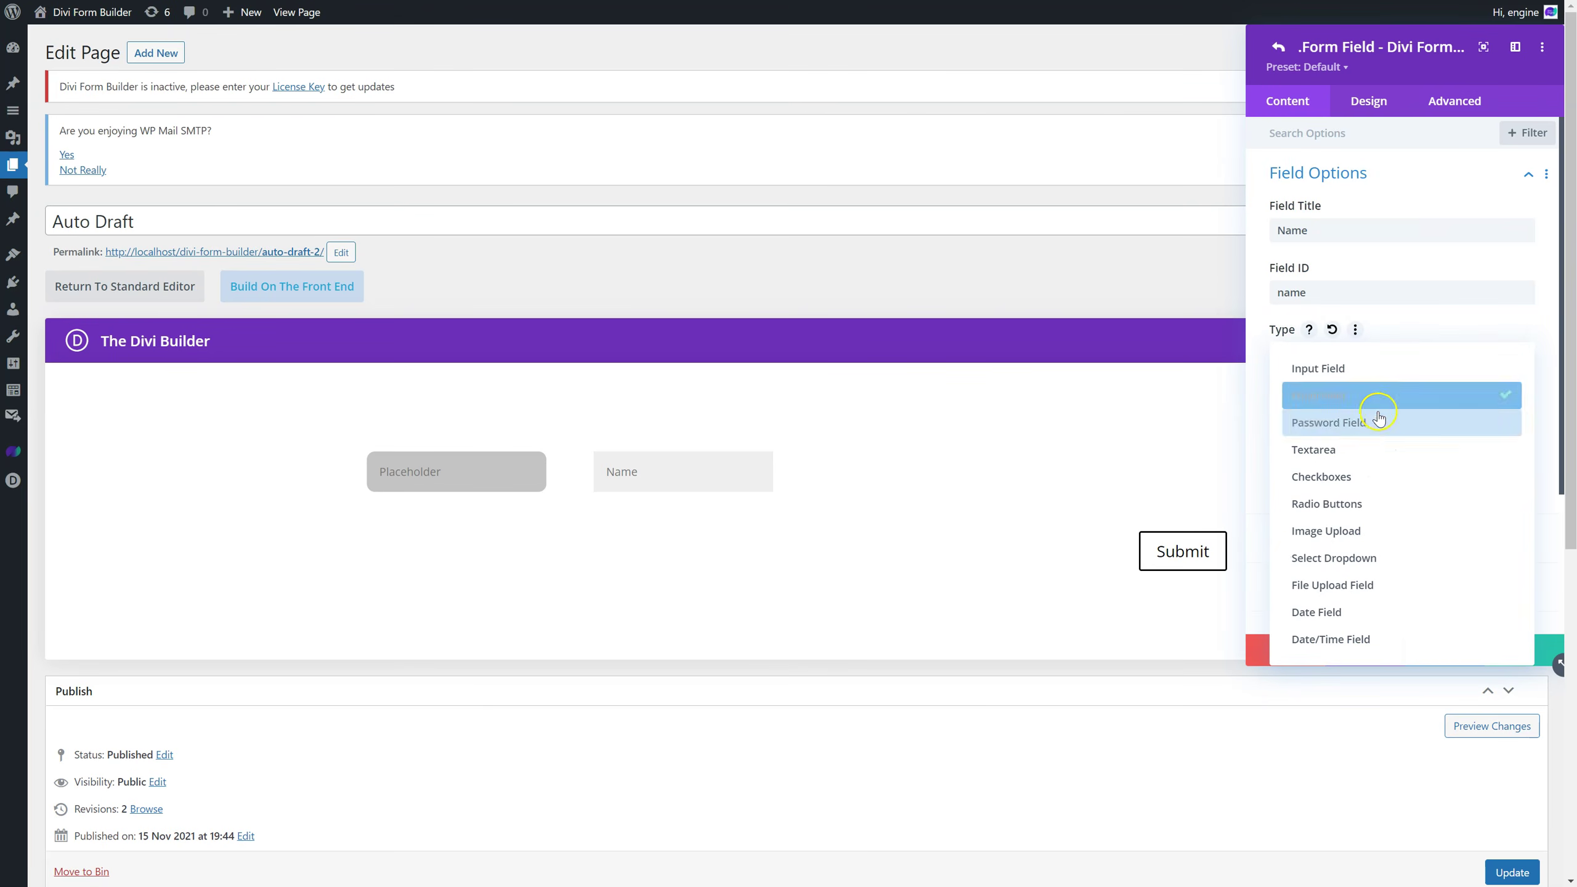
click(1385, 430)
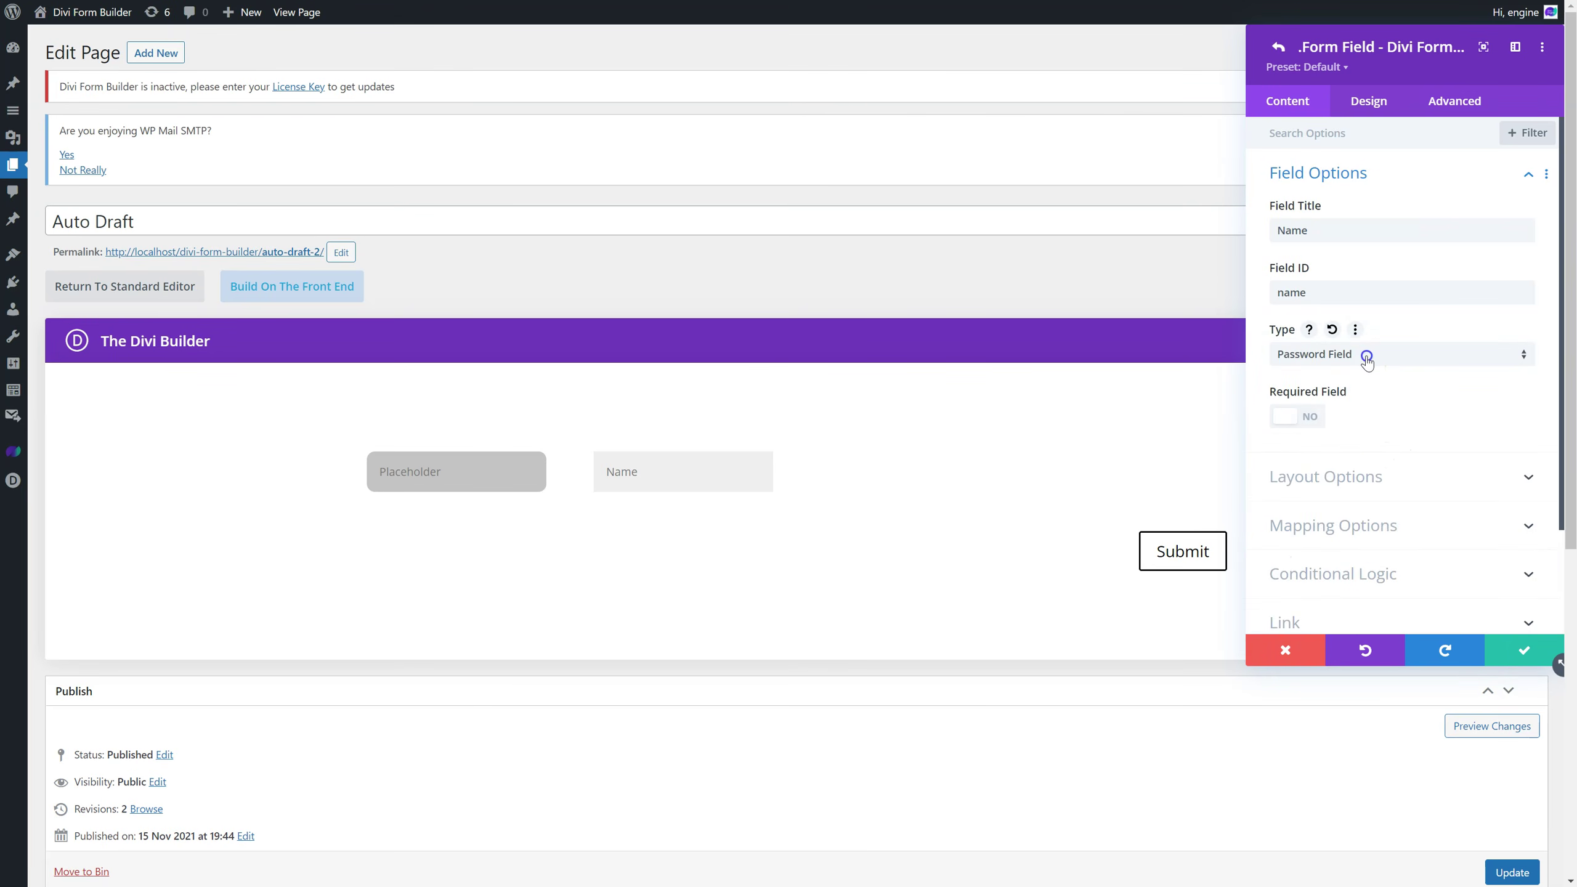
Try the Textarea field type and its WYSIWYG editor option, leaving the editor off.
click(1366, 362)
click(1378, 446)
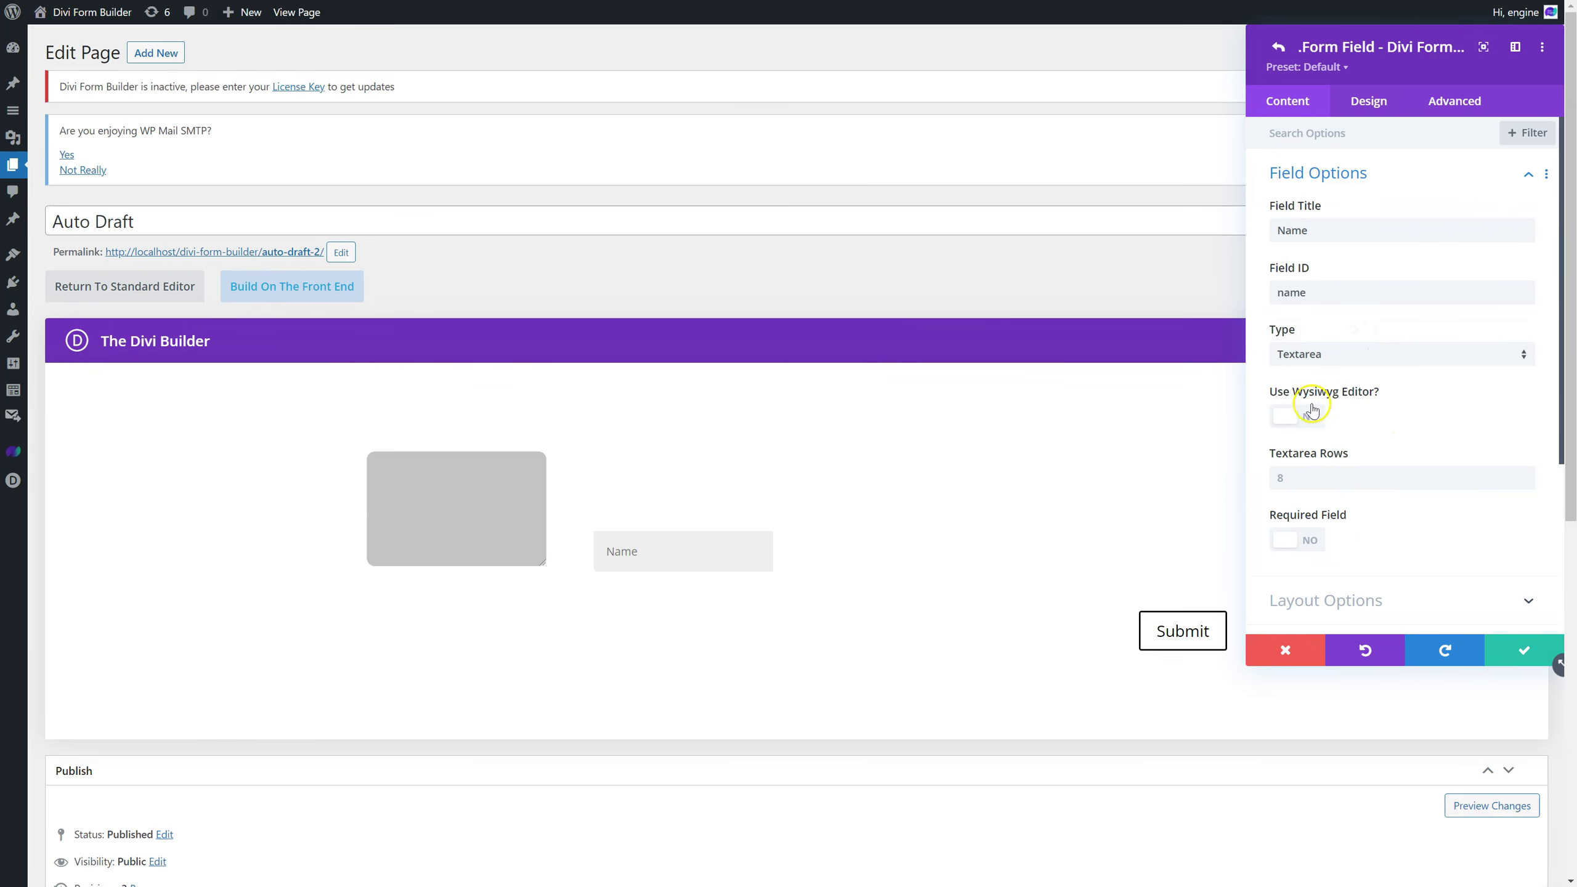
click(1303, 422)
click(1306, 426)
Try the Checkboxes field type, adding the options htrhr and rthrth below Name.
click(1384, 353)
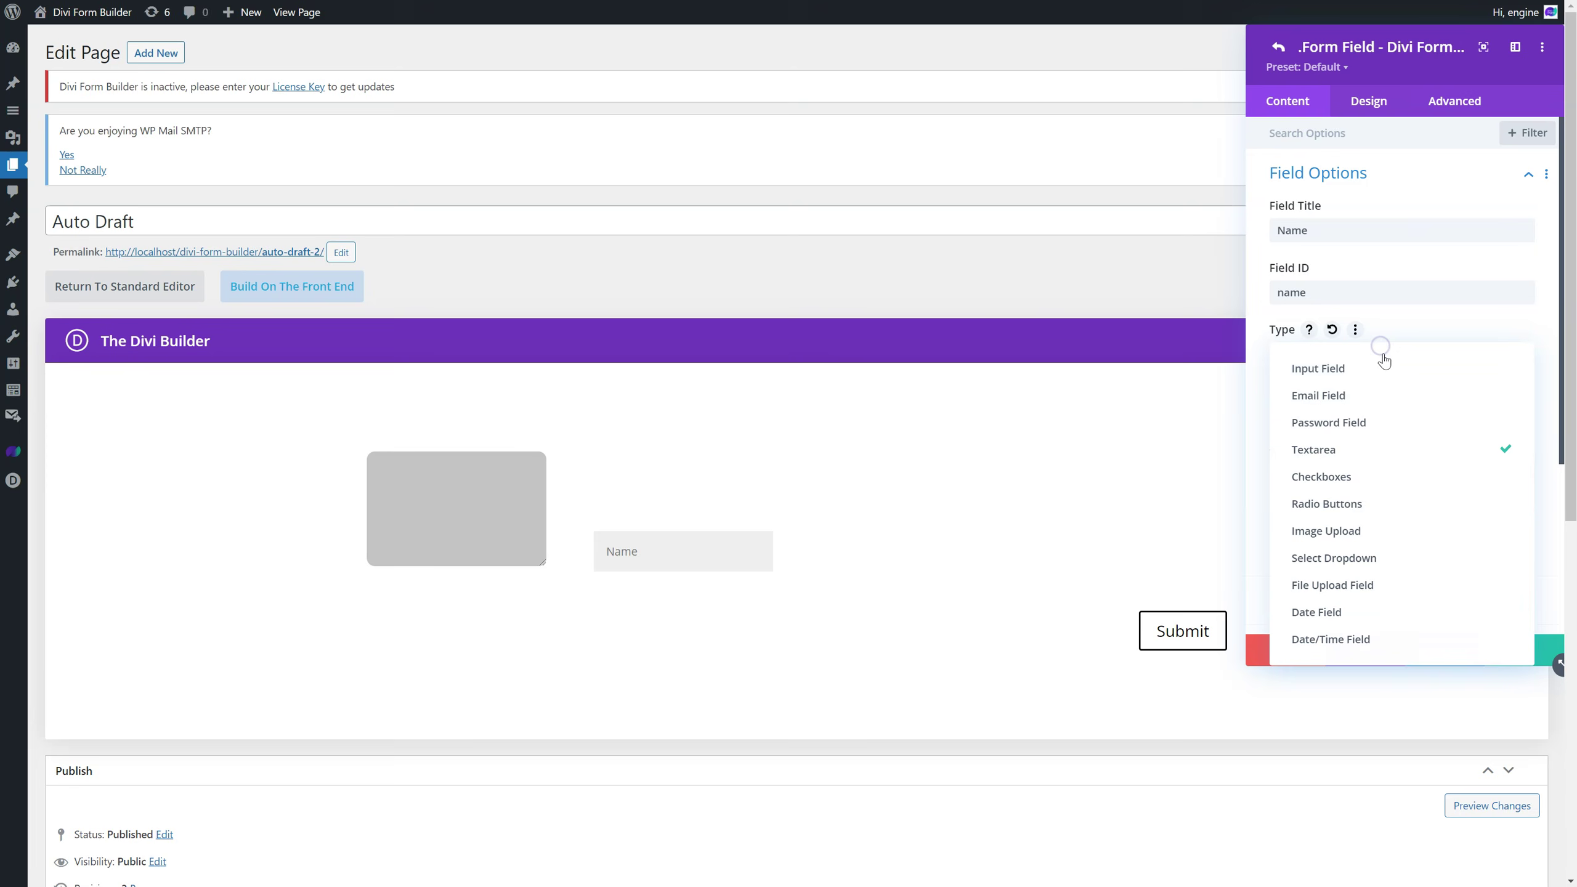
click(1394, 476)
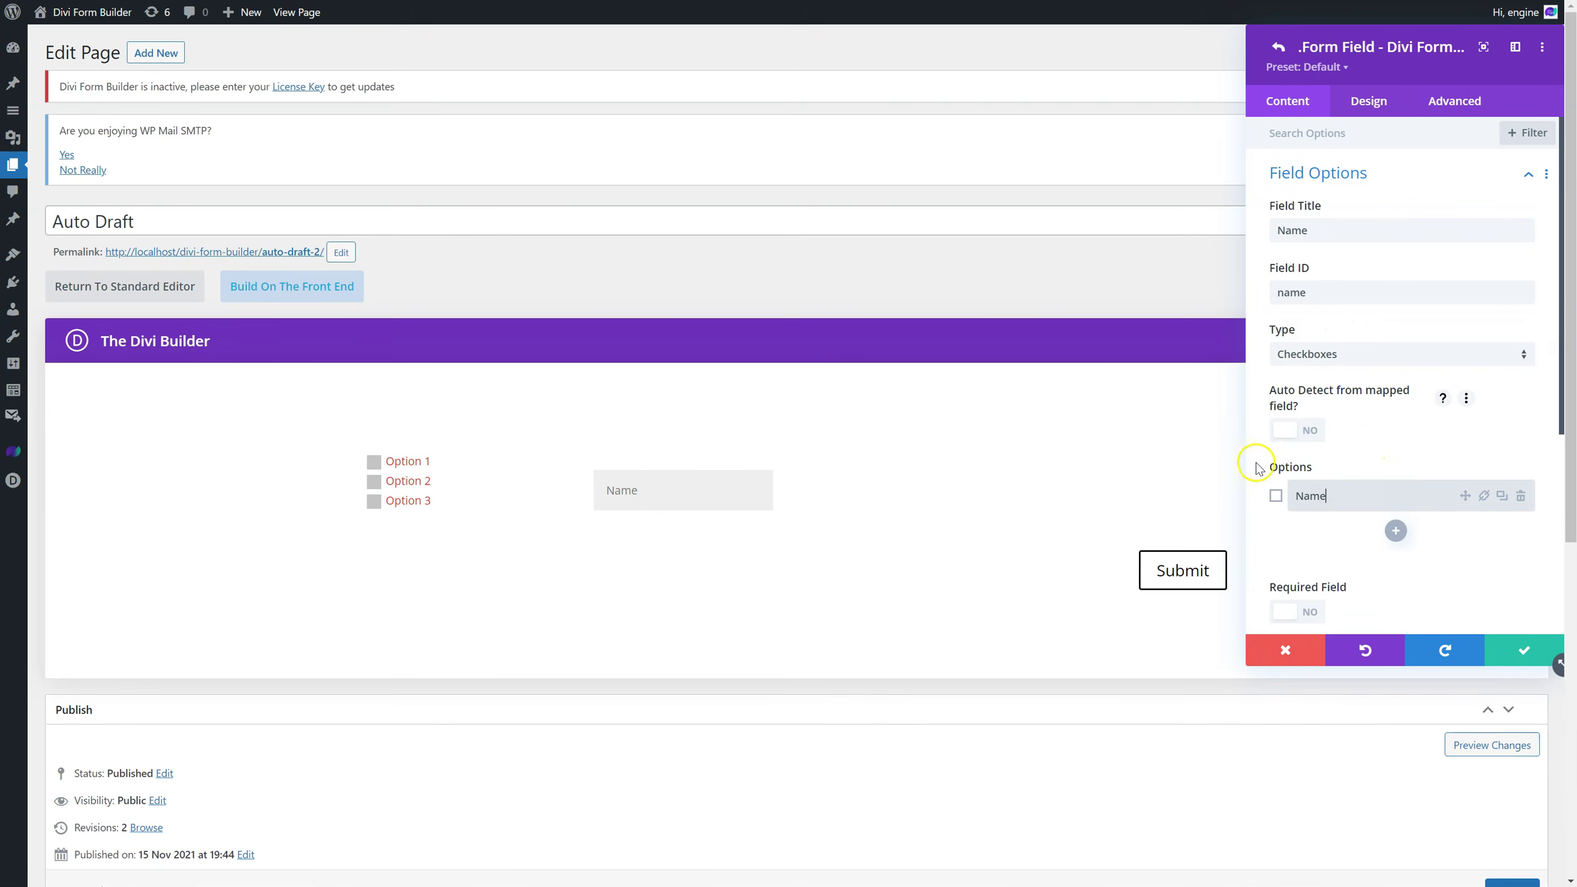
click(1395, 529)
text(htrhr)
click(1396, 570)
text(rthrth)
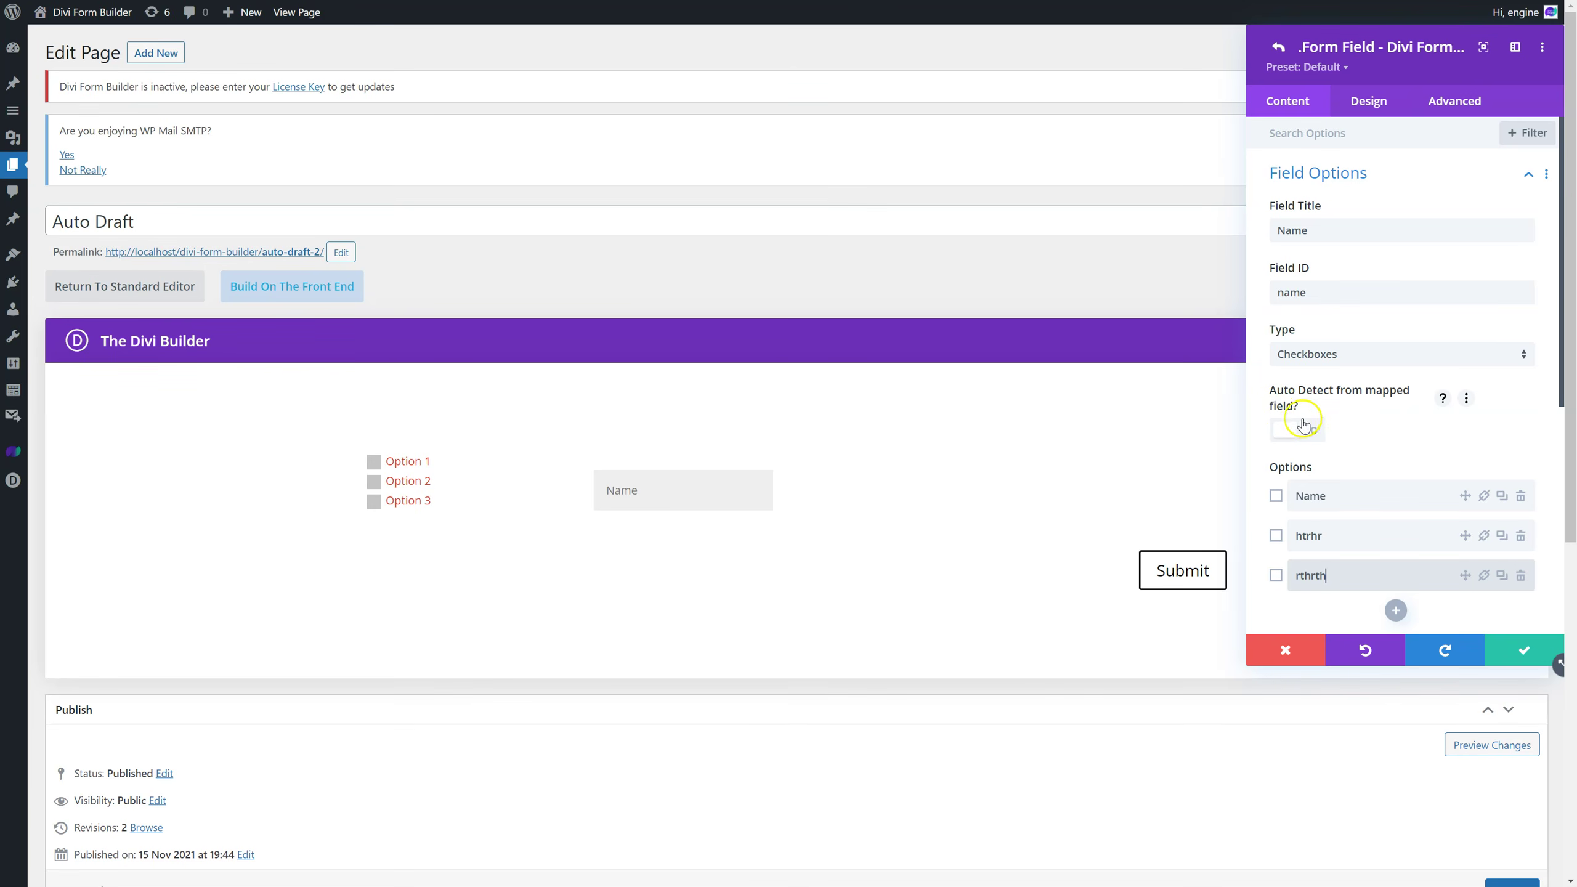
scroll(1303, 426, down, 5)
scroll(1359, 490, up, 5)
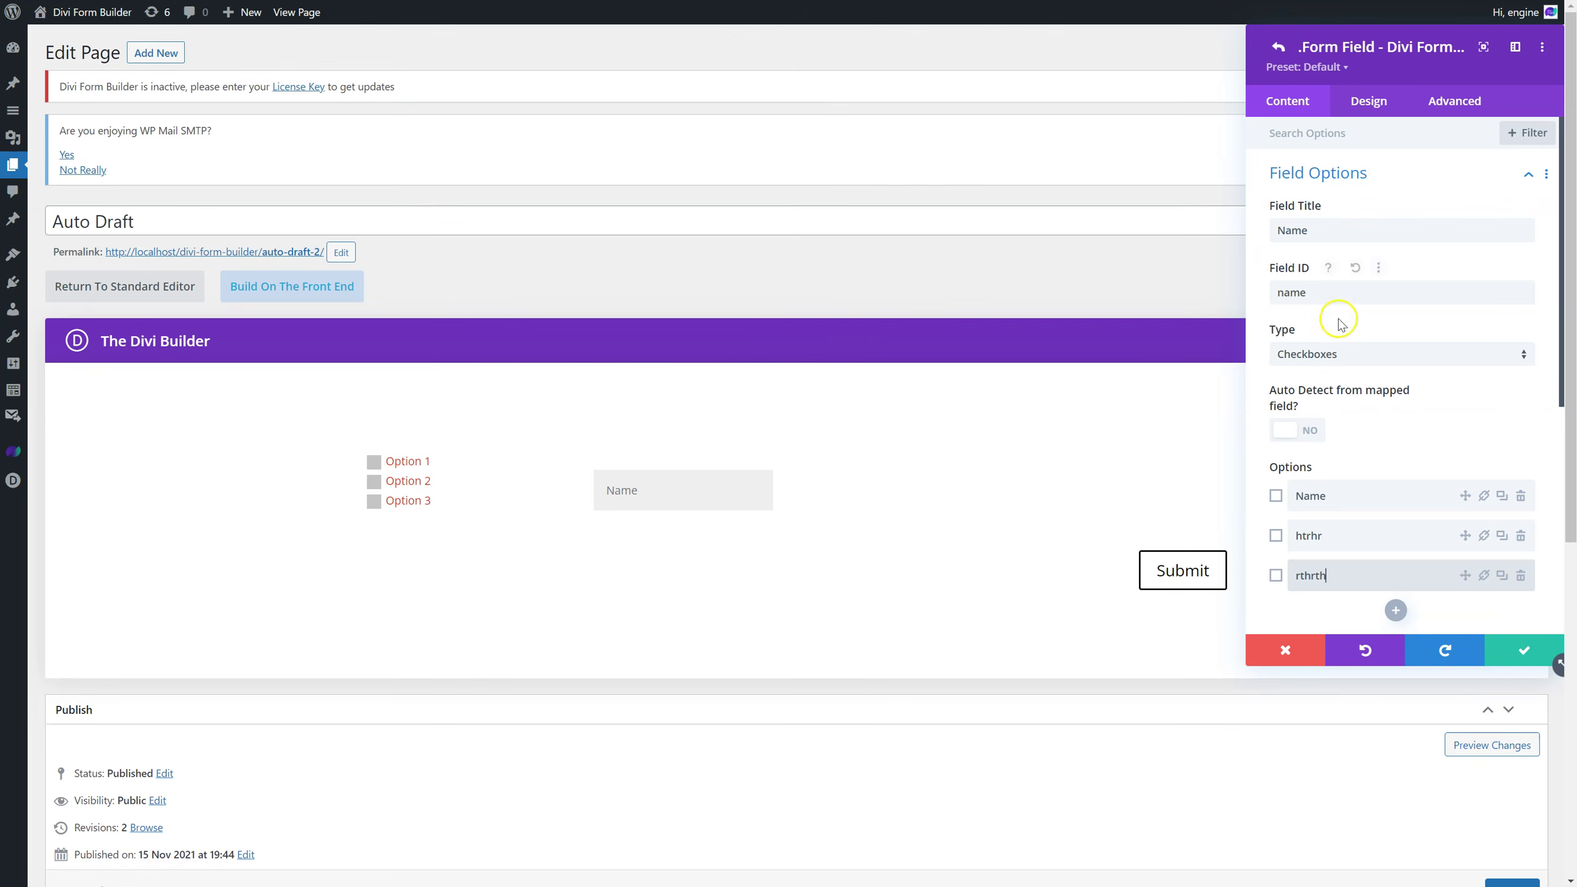
Change the field type to Image Upload and open its layout options.
click(1338, 354)
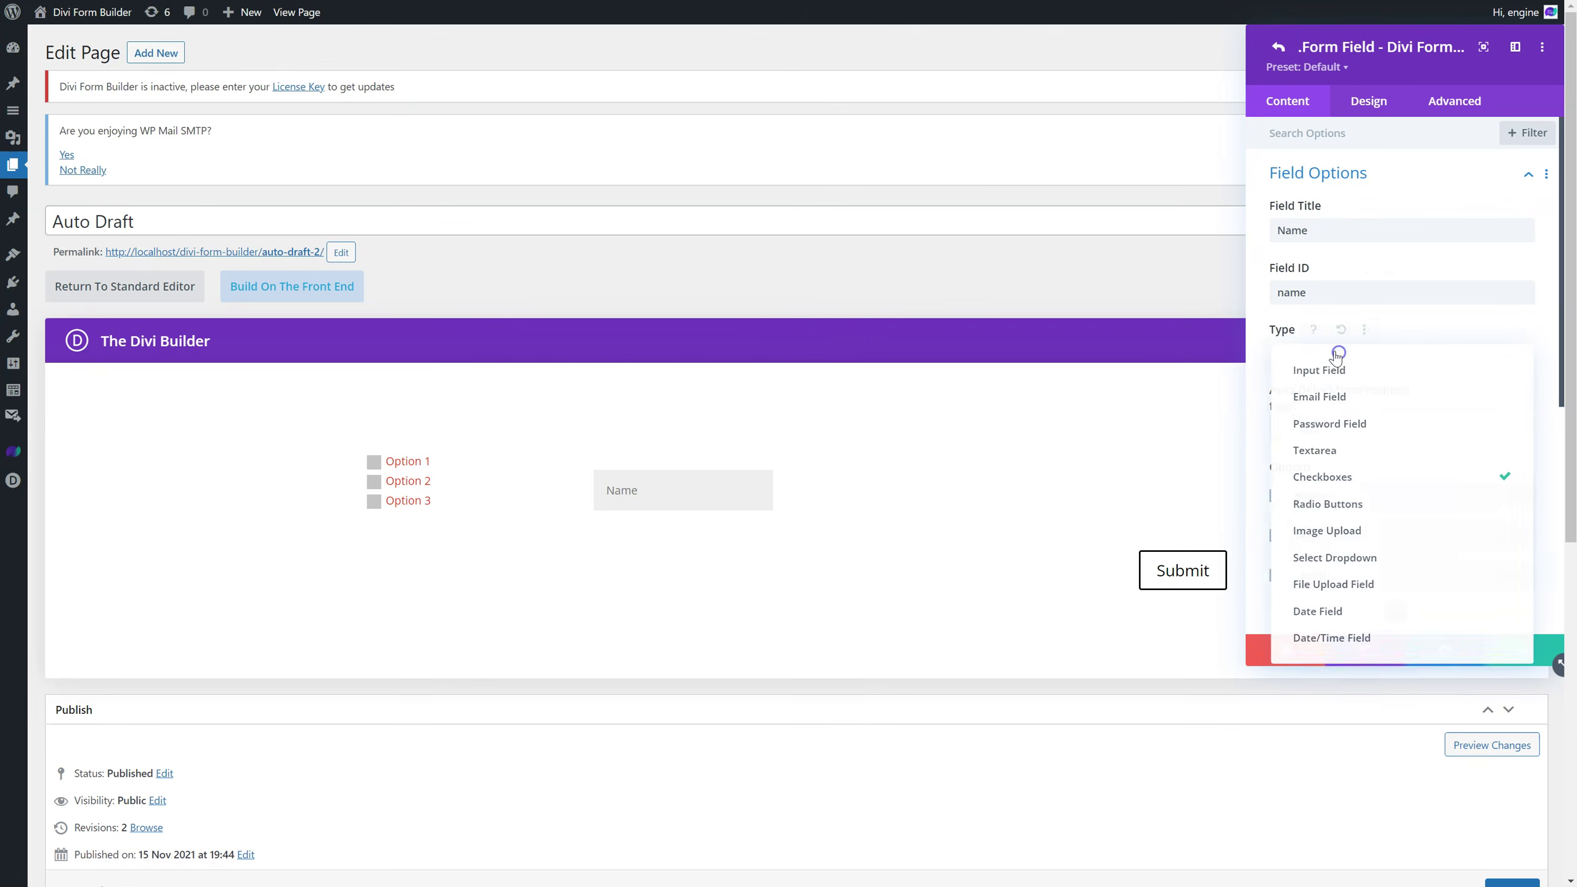
click(1370, 538)
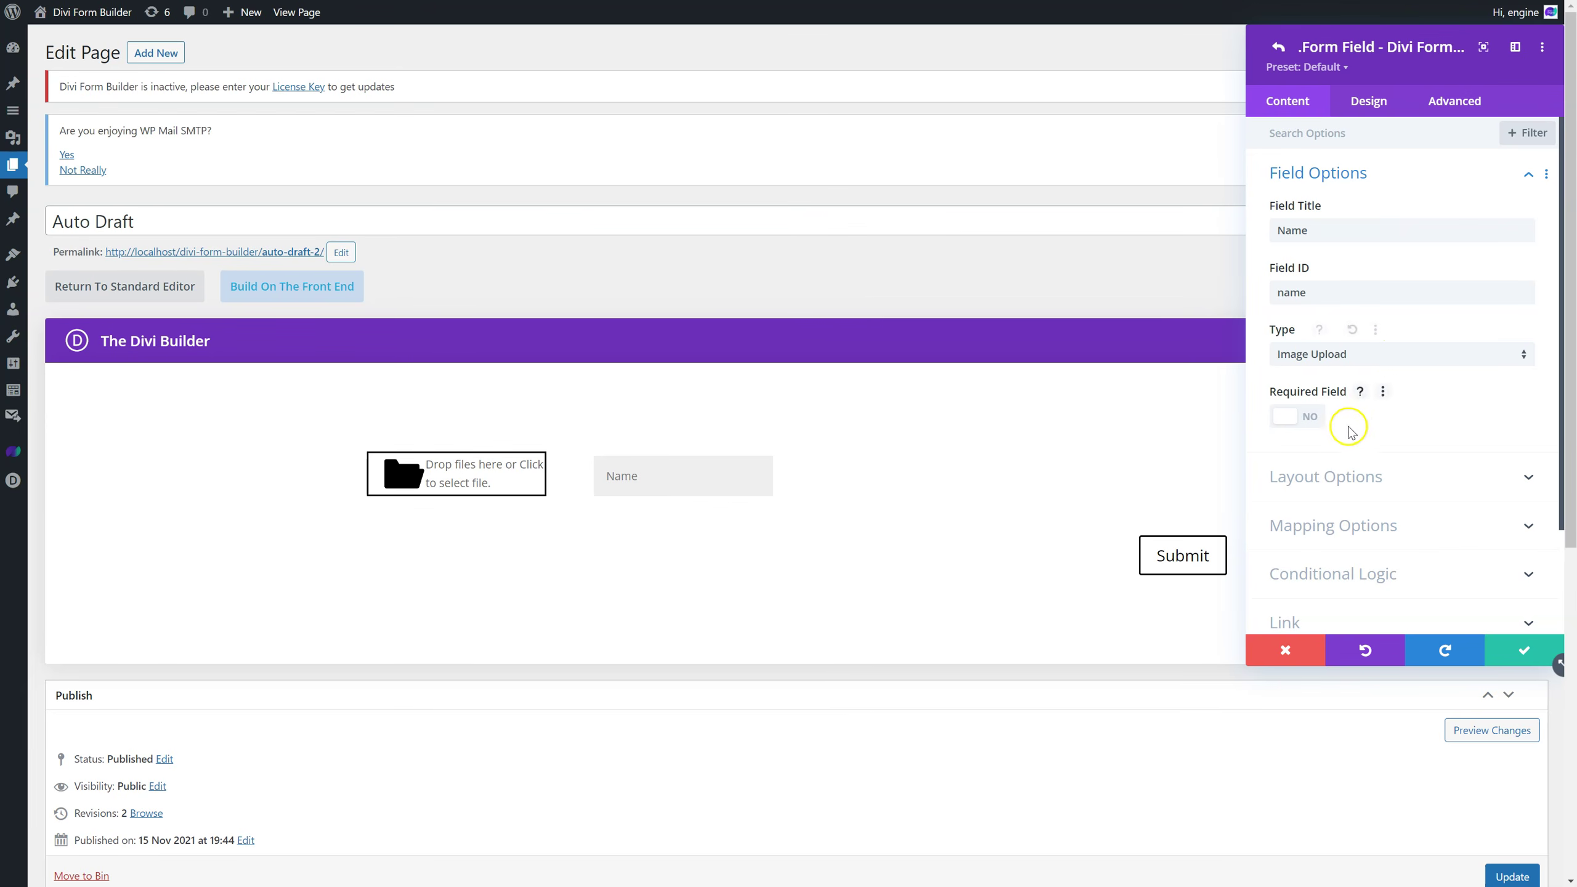
click(1359, 485)
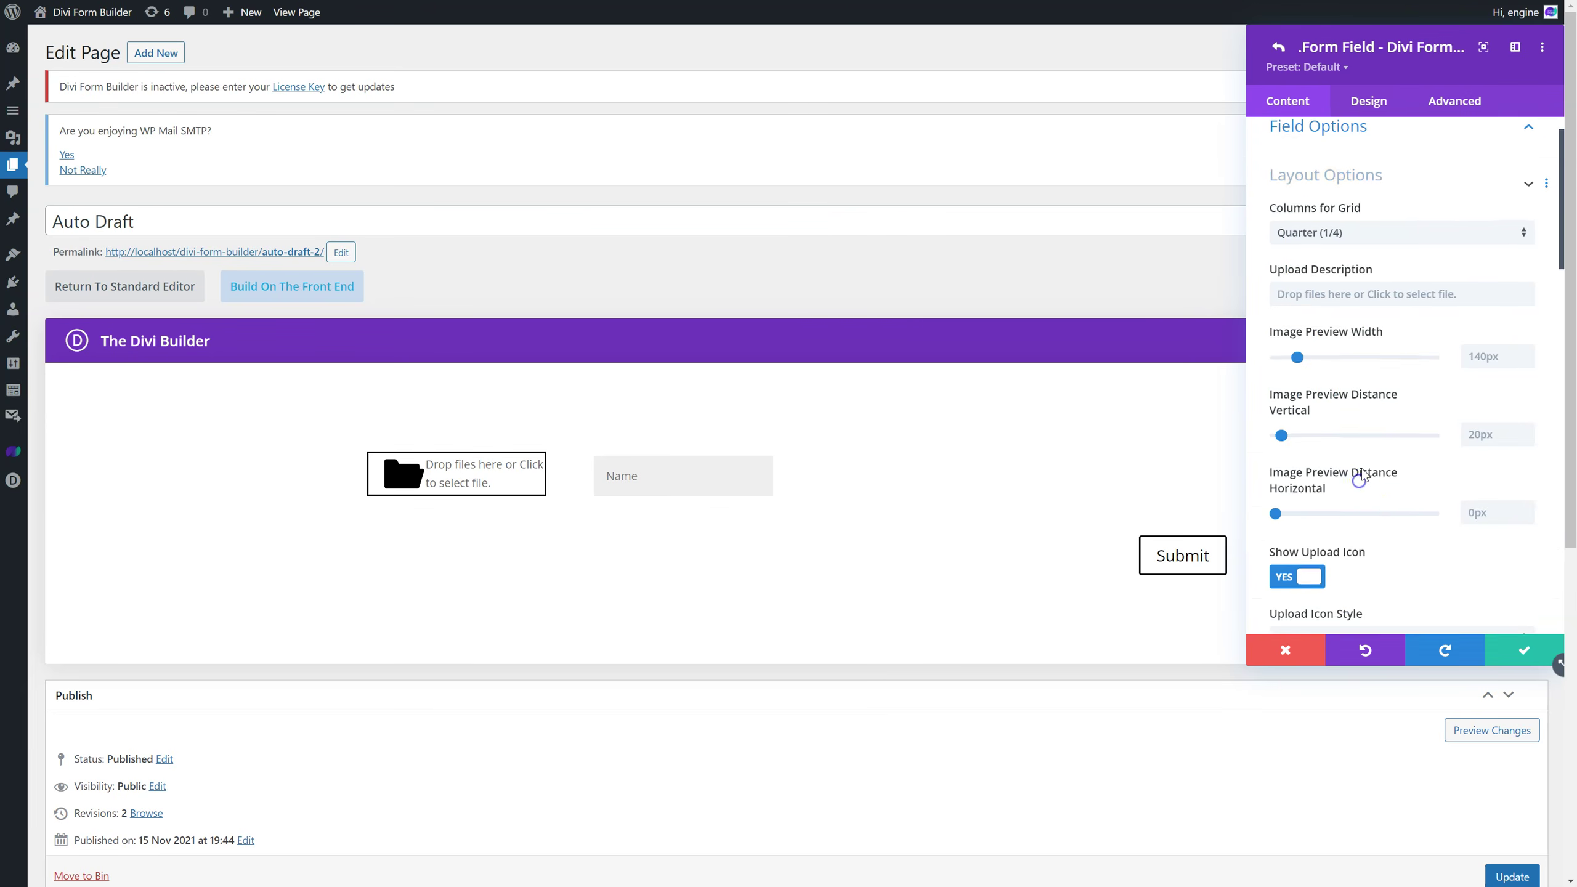
Set the image upload field's description to "Upload your field" and the image preview width to 149px.
click(1382, 258)
text(Upload your field)
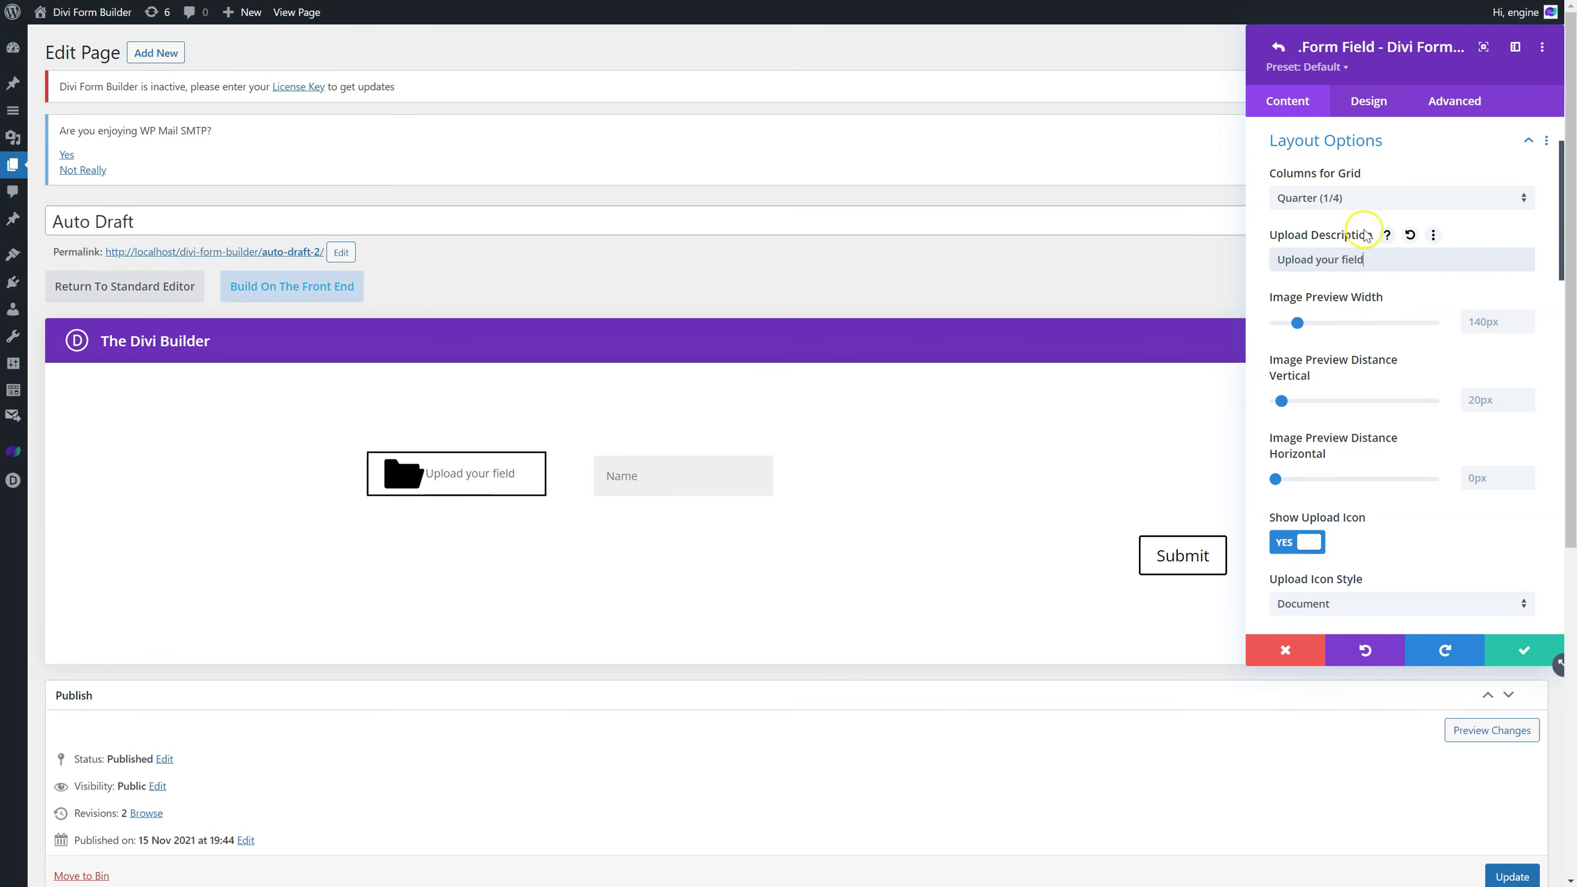
click(1298, 324)
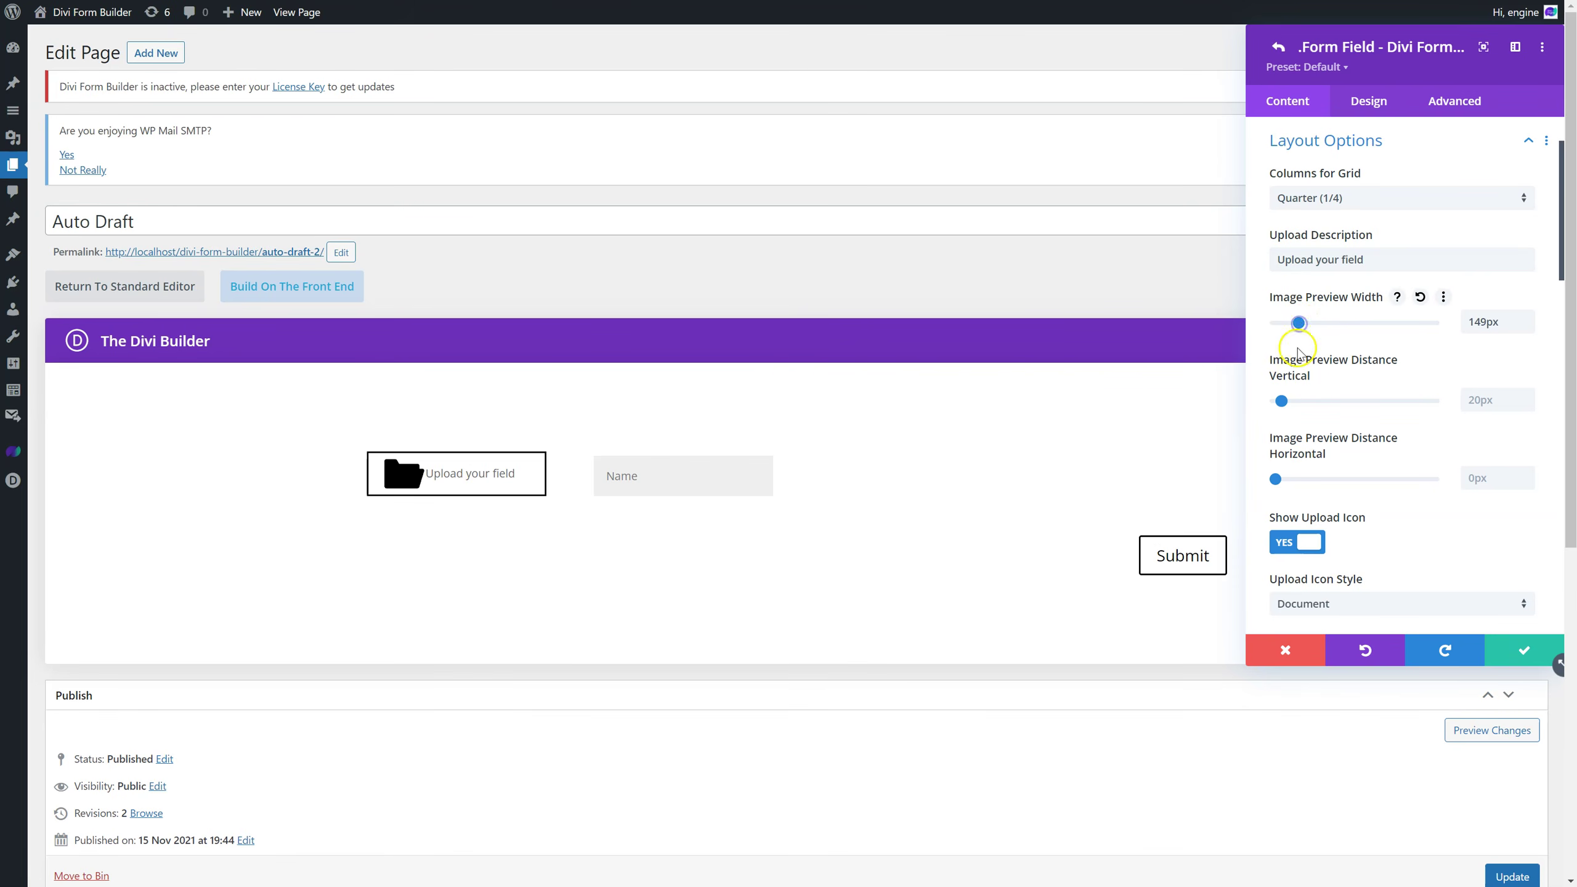
Try hiding the upload icon, restoring Show Upload Icon to Yes.
scroll(1311, 354, down, 1)
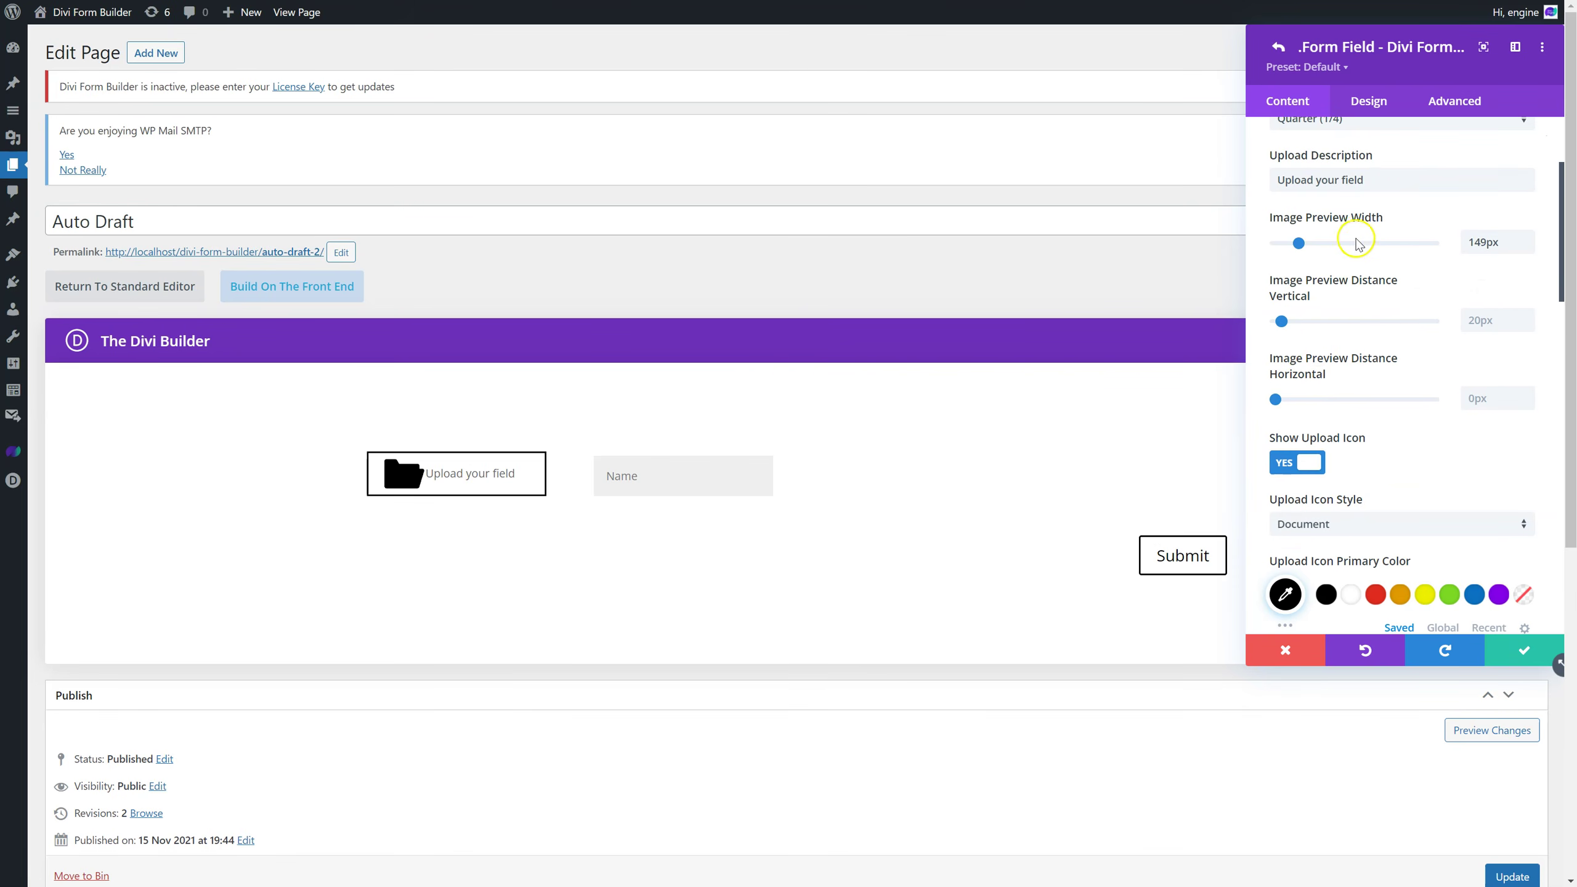
scroll(1331, 360, down, 2)
click(1310, 304)
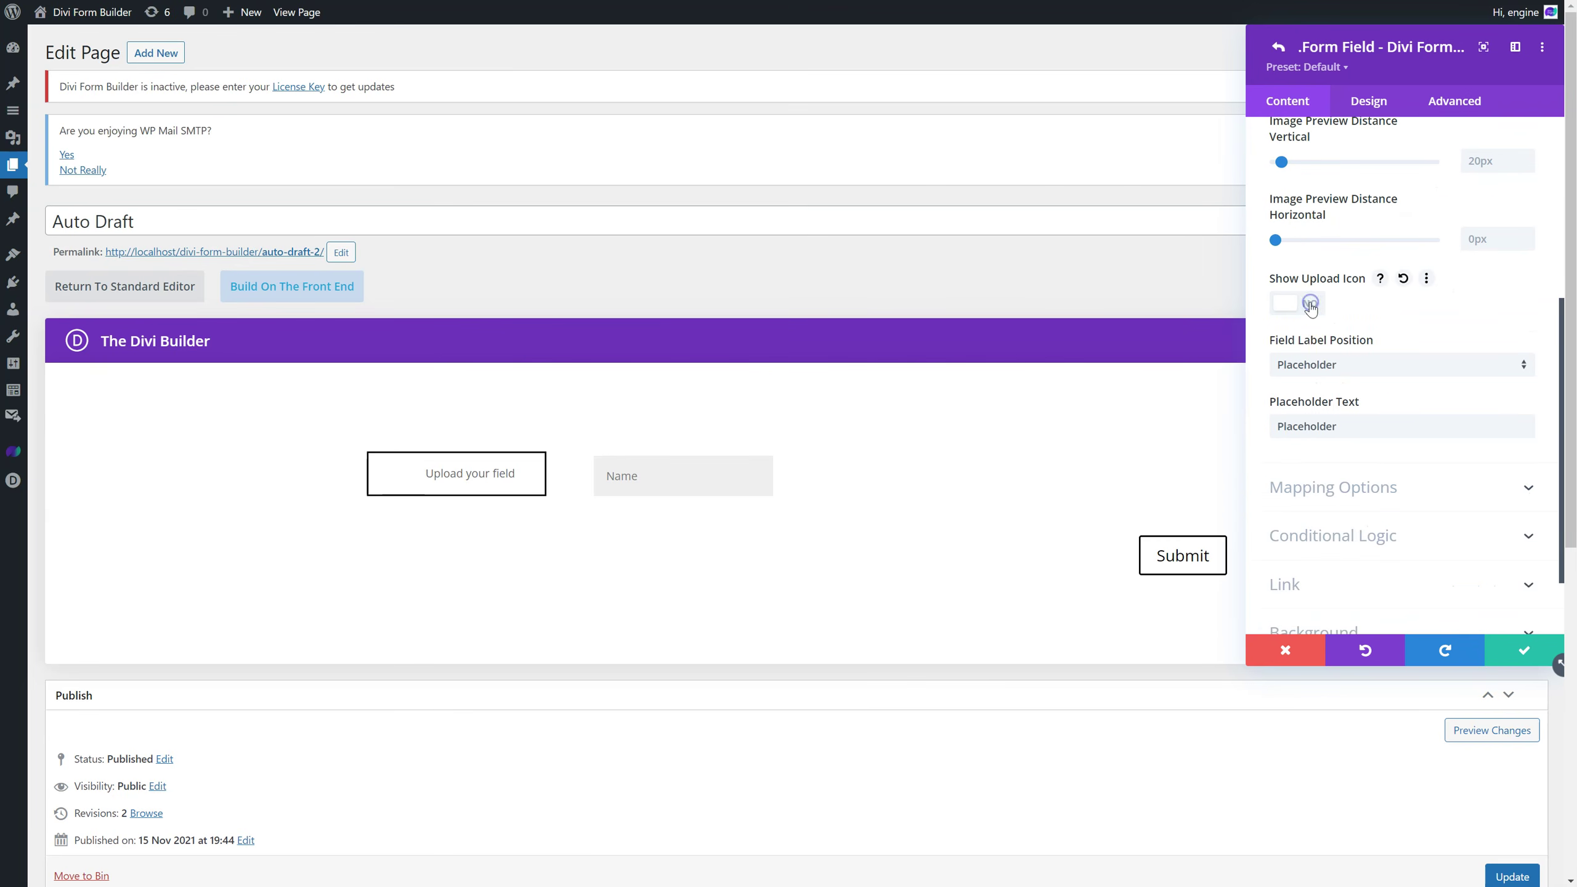
click(1309, 311)
Try the Camera and Upload Circle upload icon styles.
scroll(1347, 301, down, 2)
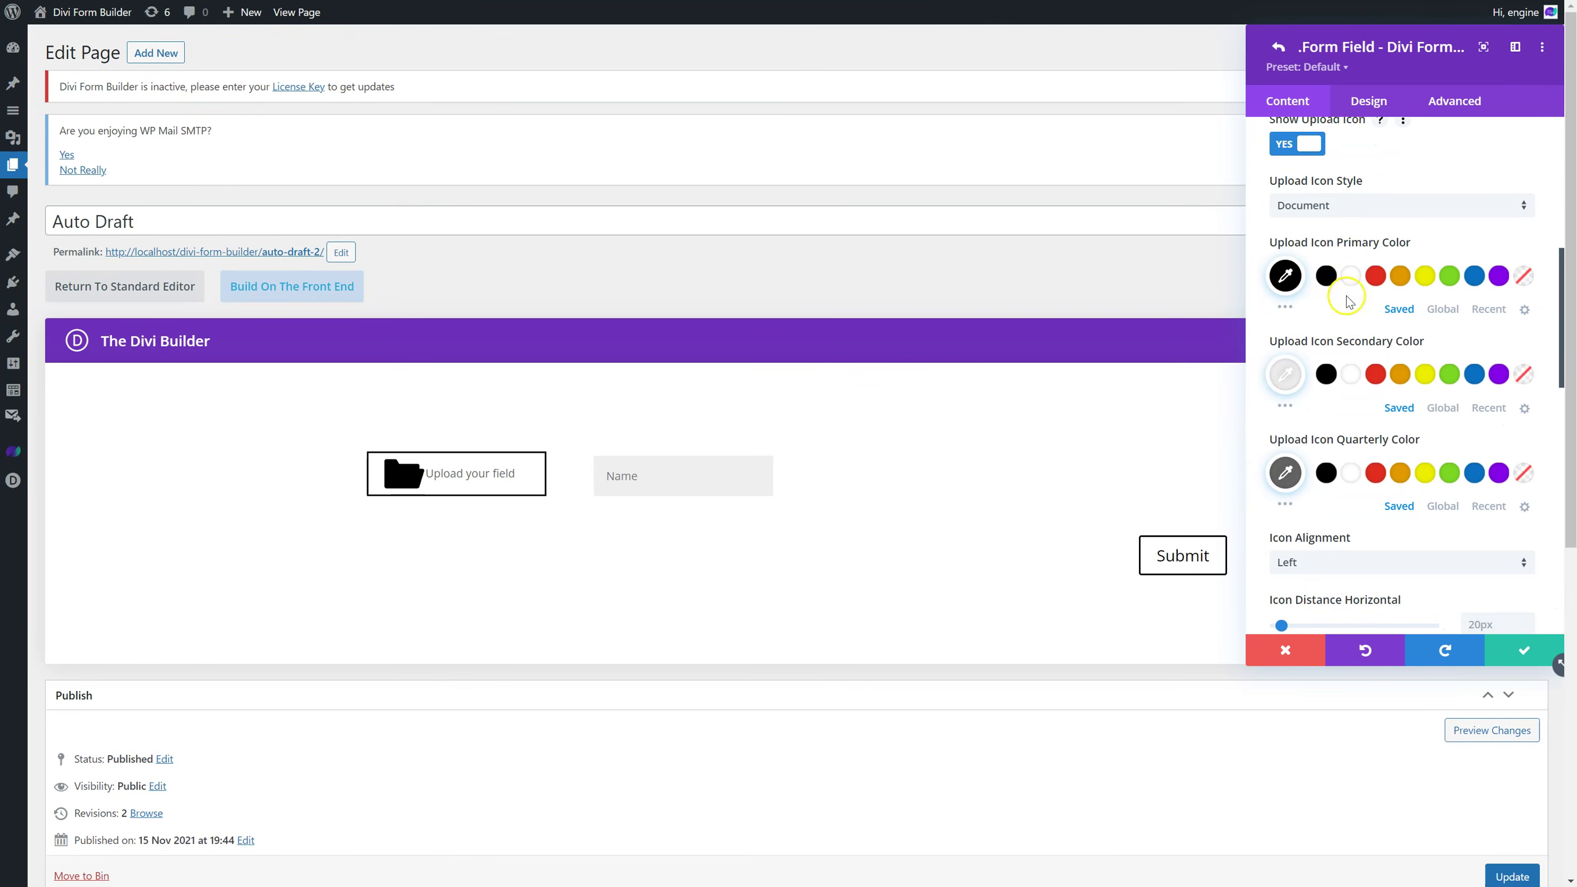
click(1355, 211)
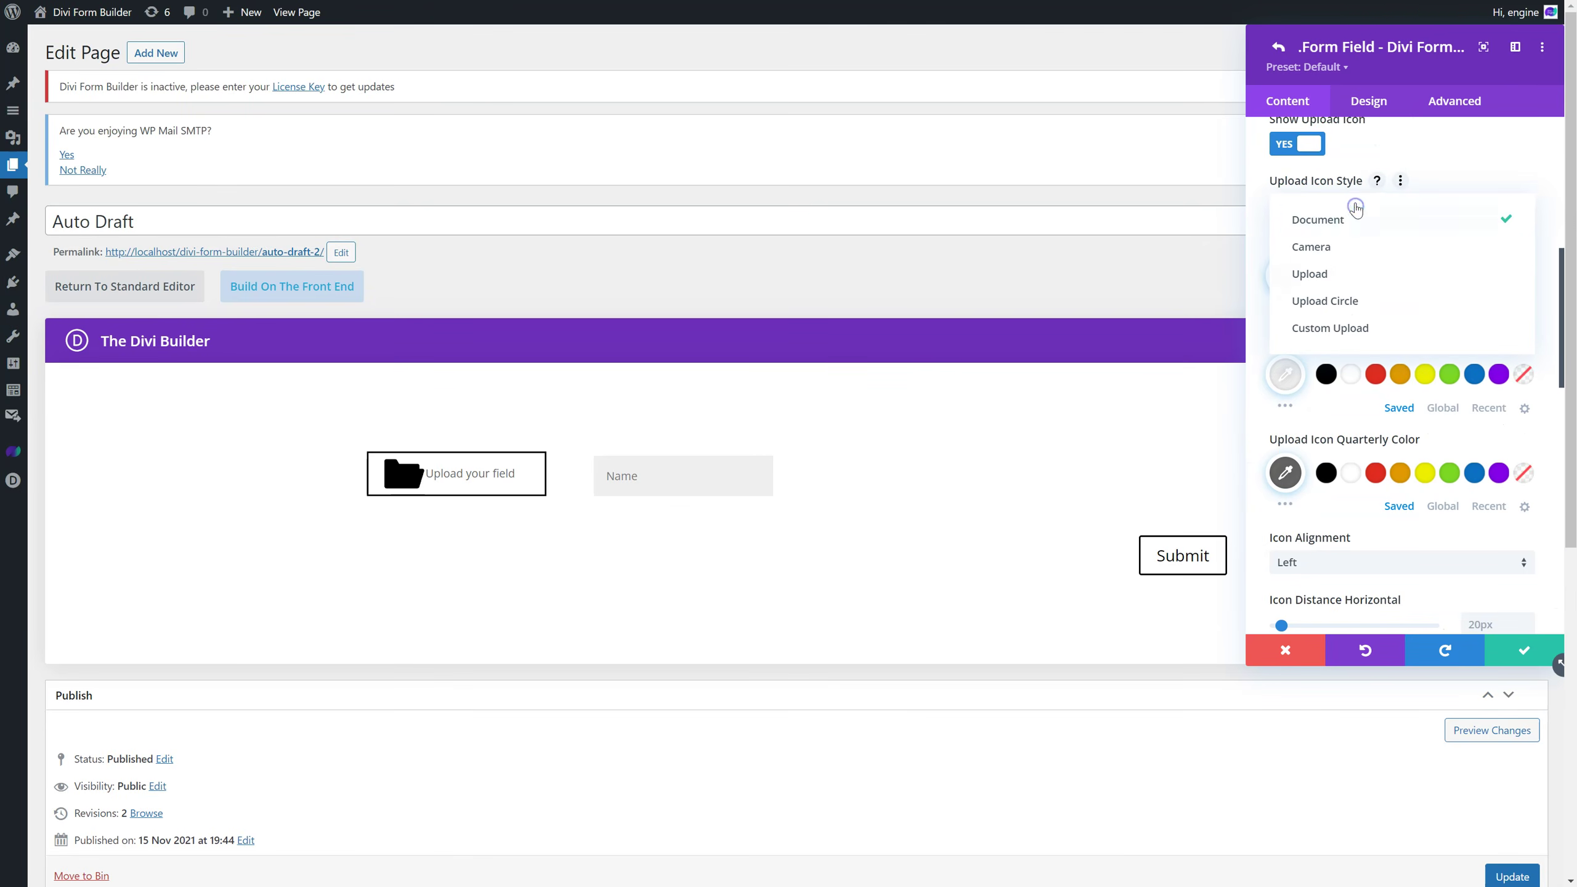
click(1360, 248)
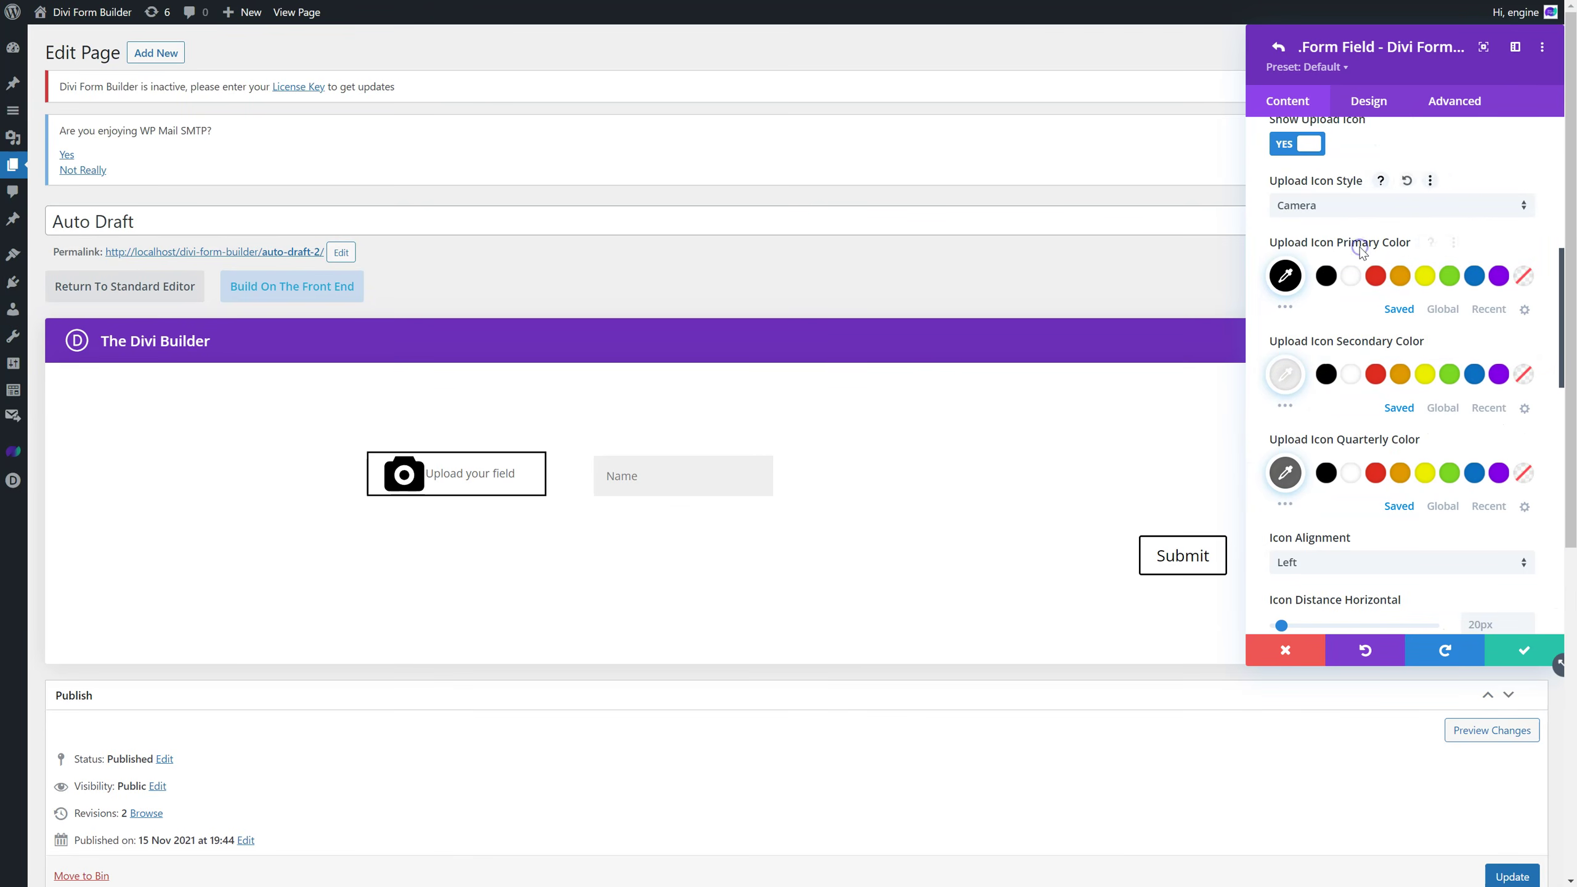
click(1358, 211)
click(1365, 300)
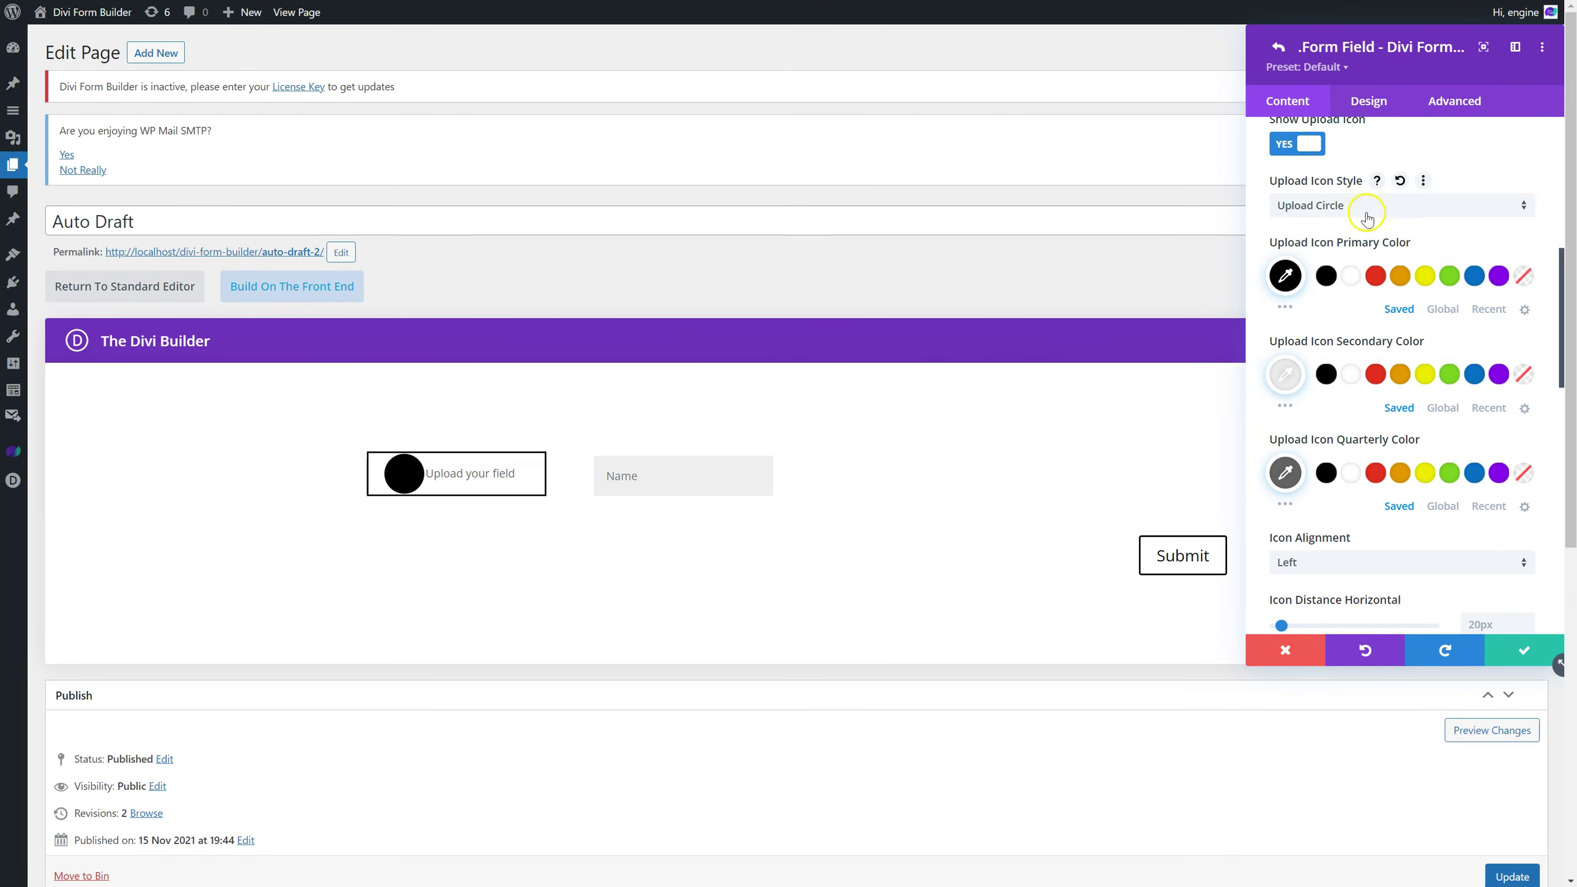
Set the upload icon's primary color to white, its secondary color to red and its quarterly color to orange.
click(1349, 277)
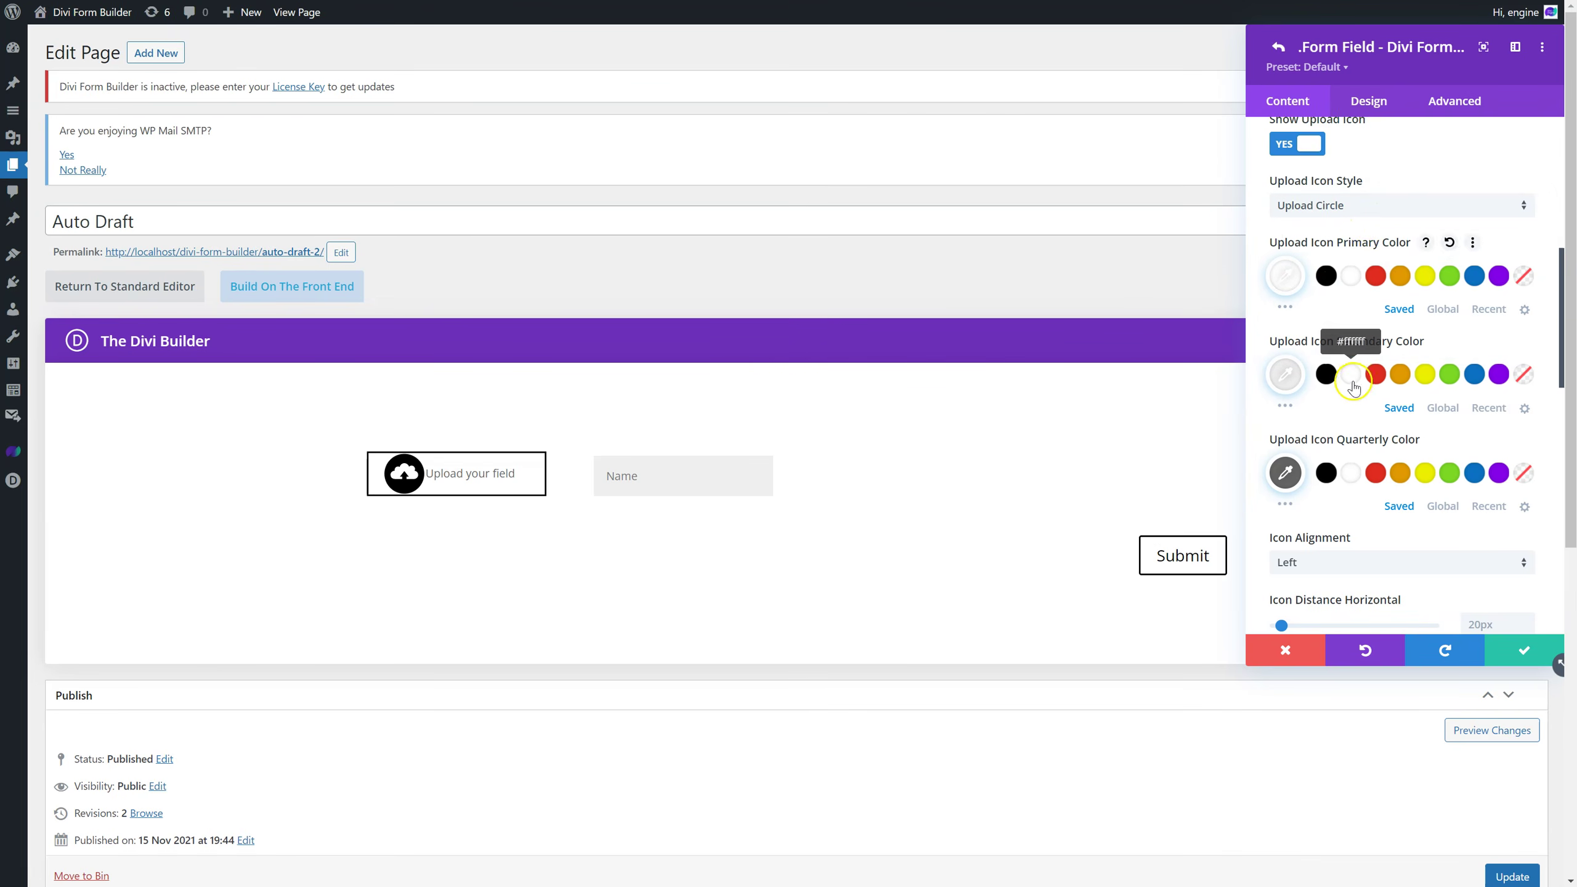
click(1376, 374)
click(1400, 473)
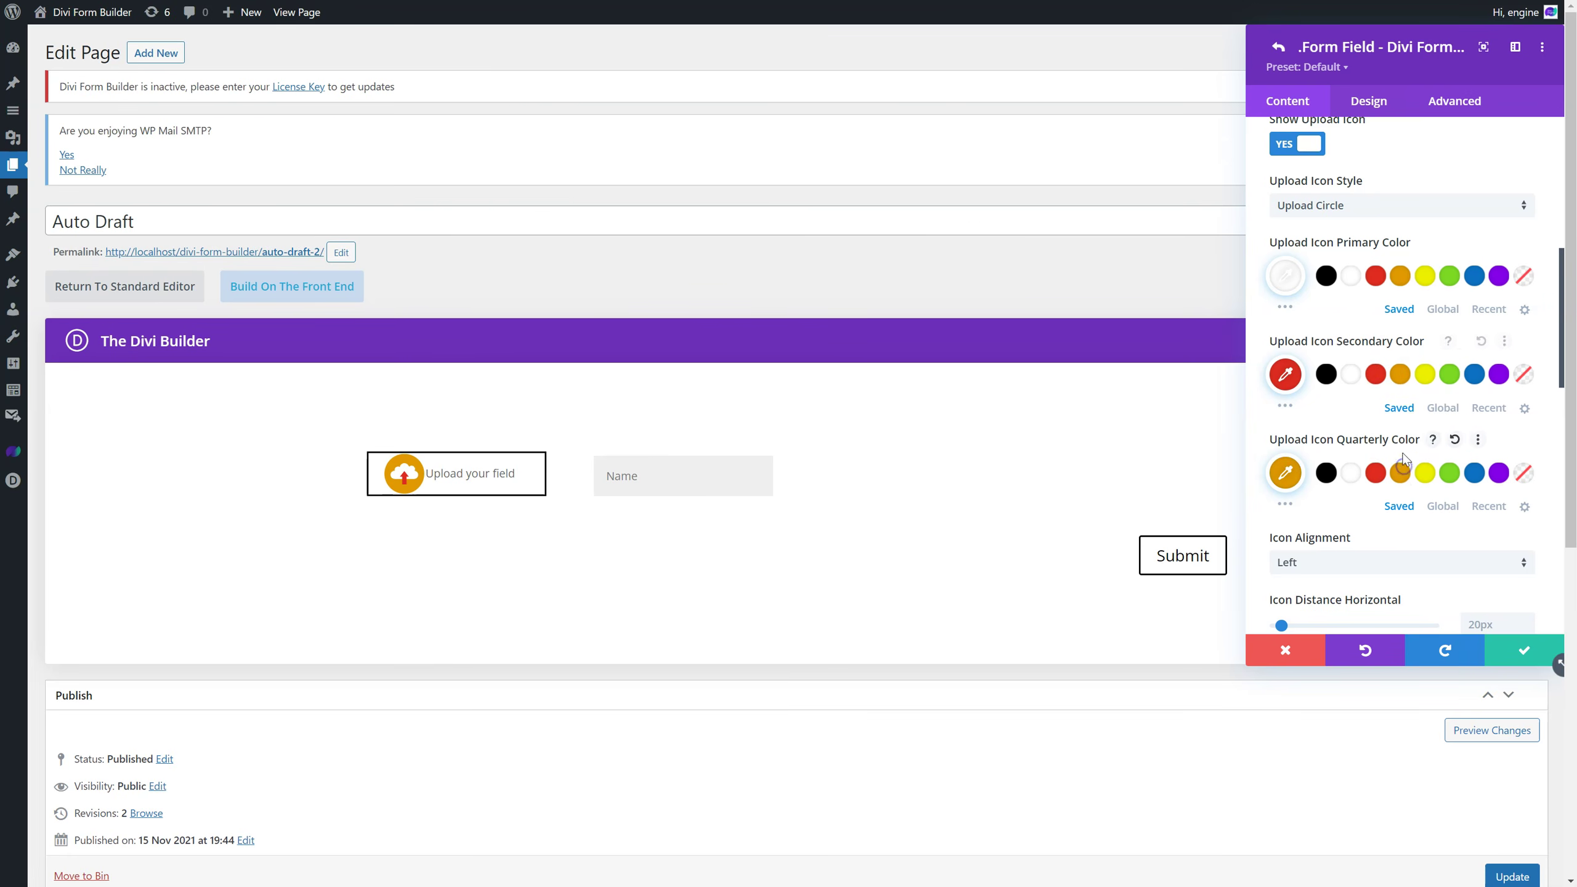
Try the Upload icon style, switching from it to Camera.
click(1344, 212)
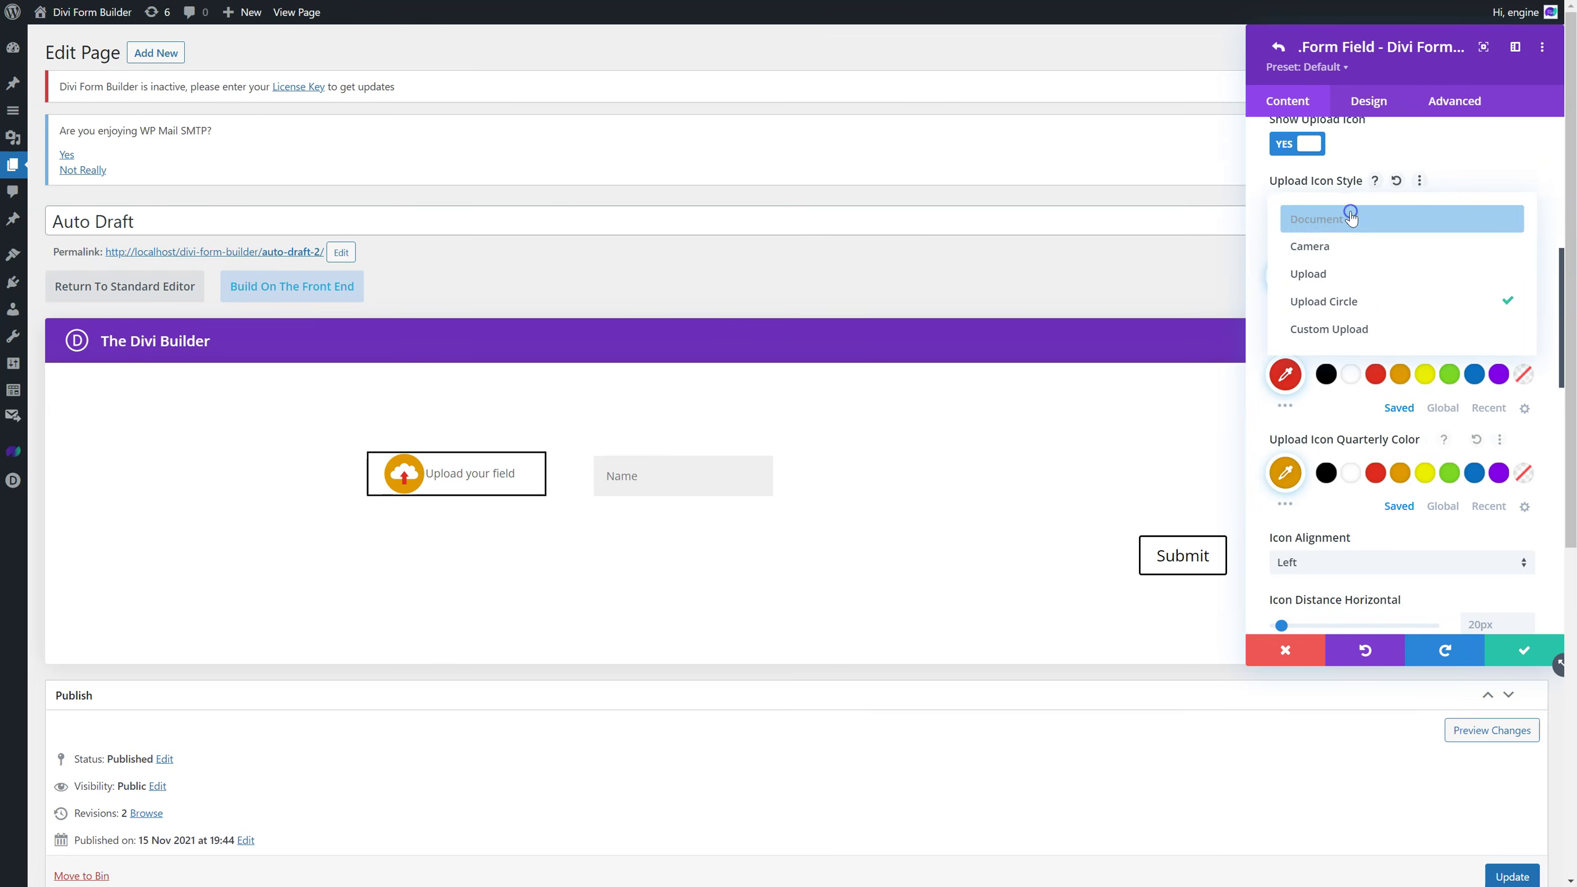
click(1363, 276)
click(1354, 214)
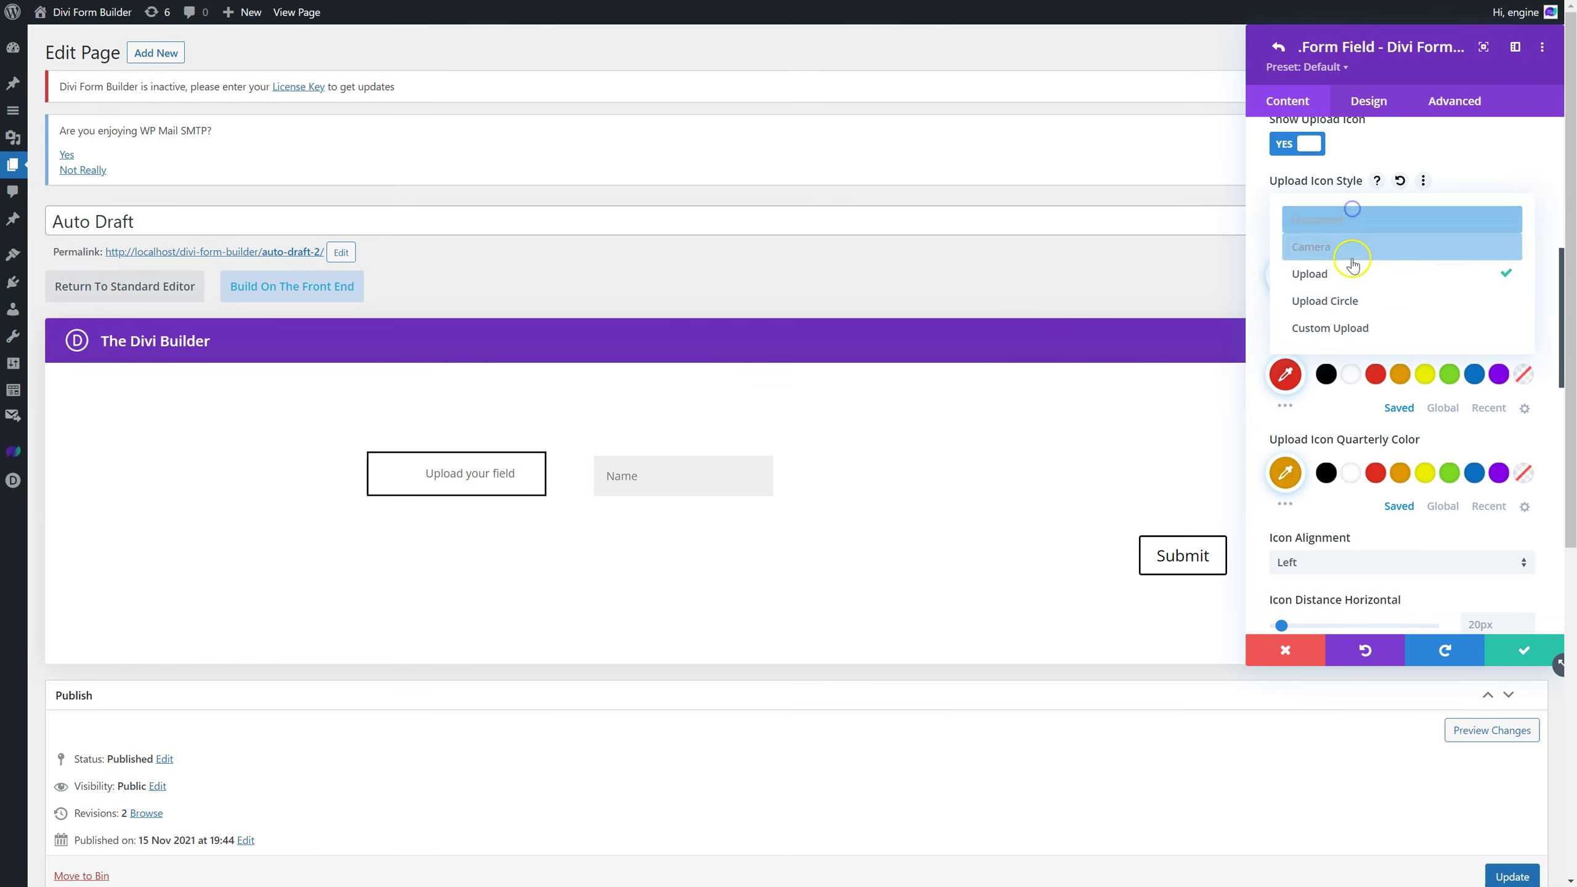
click(1355, 246)
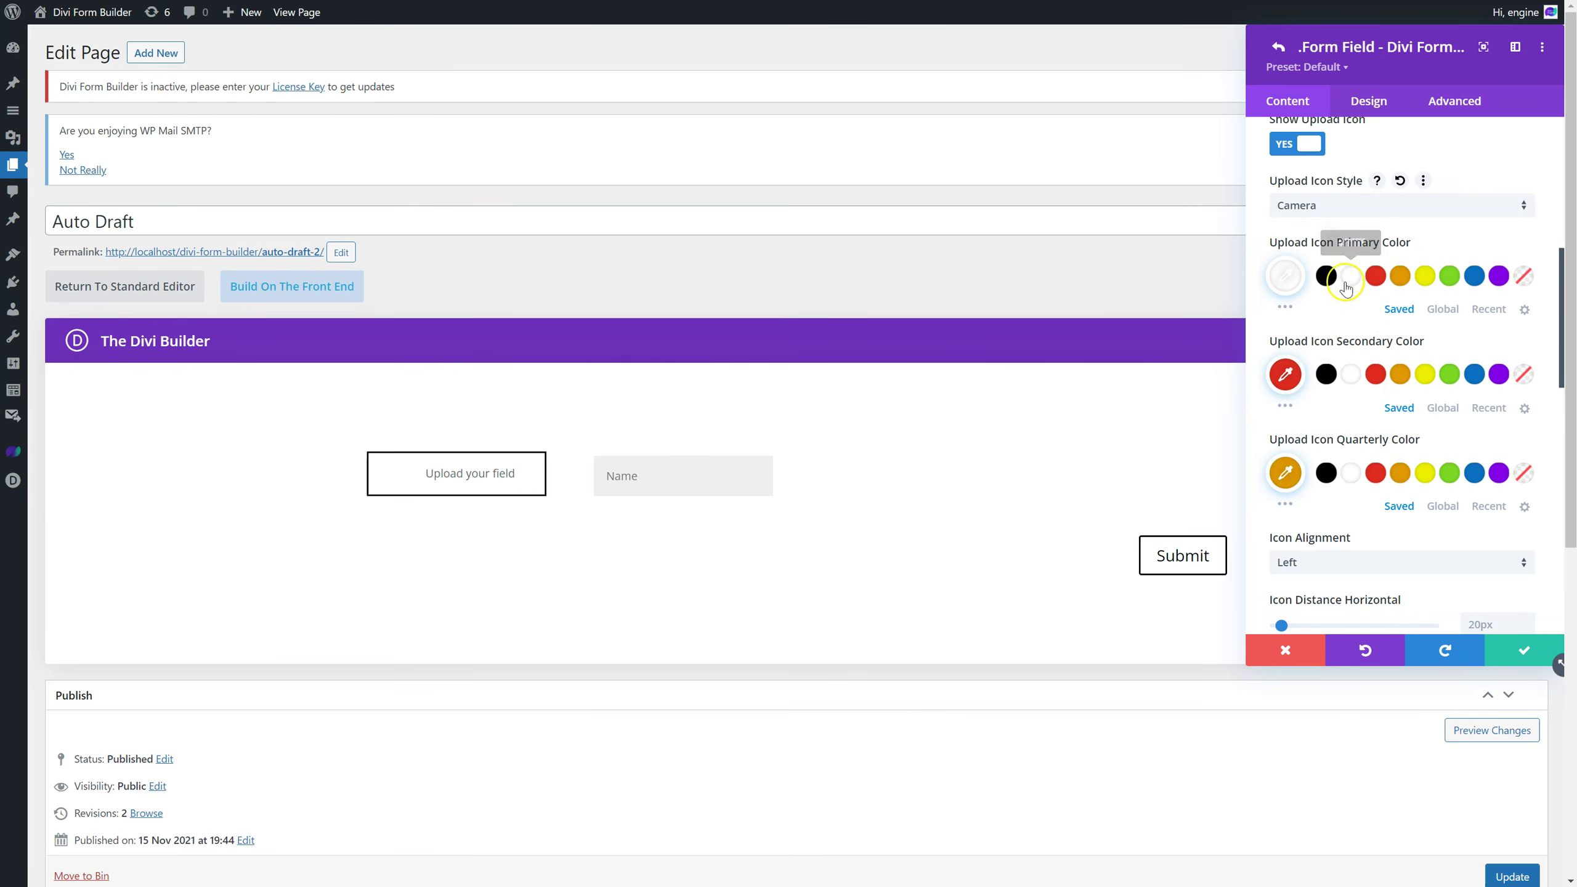
Set the upload icon's primary color to black and its style to Document.
click(1326, 275)
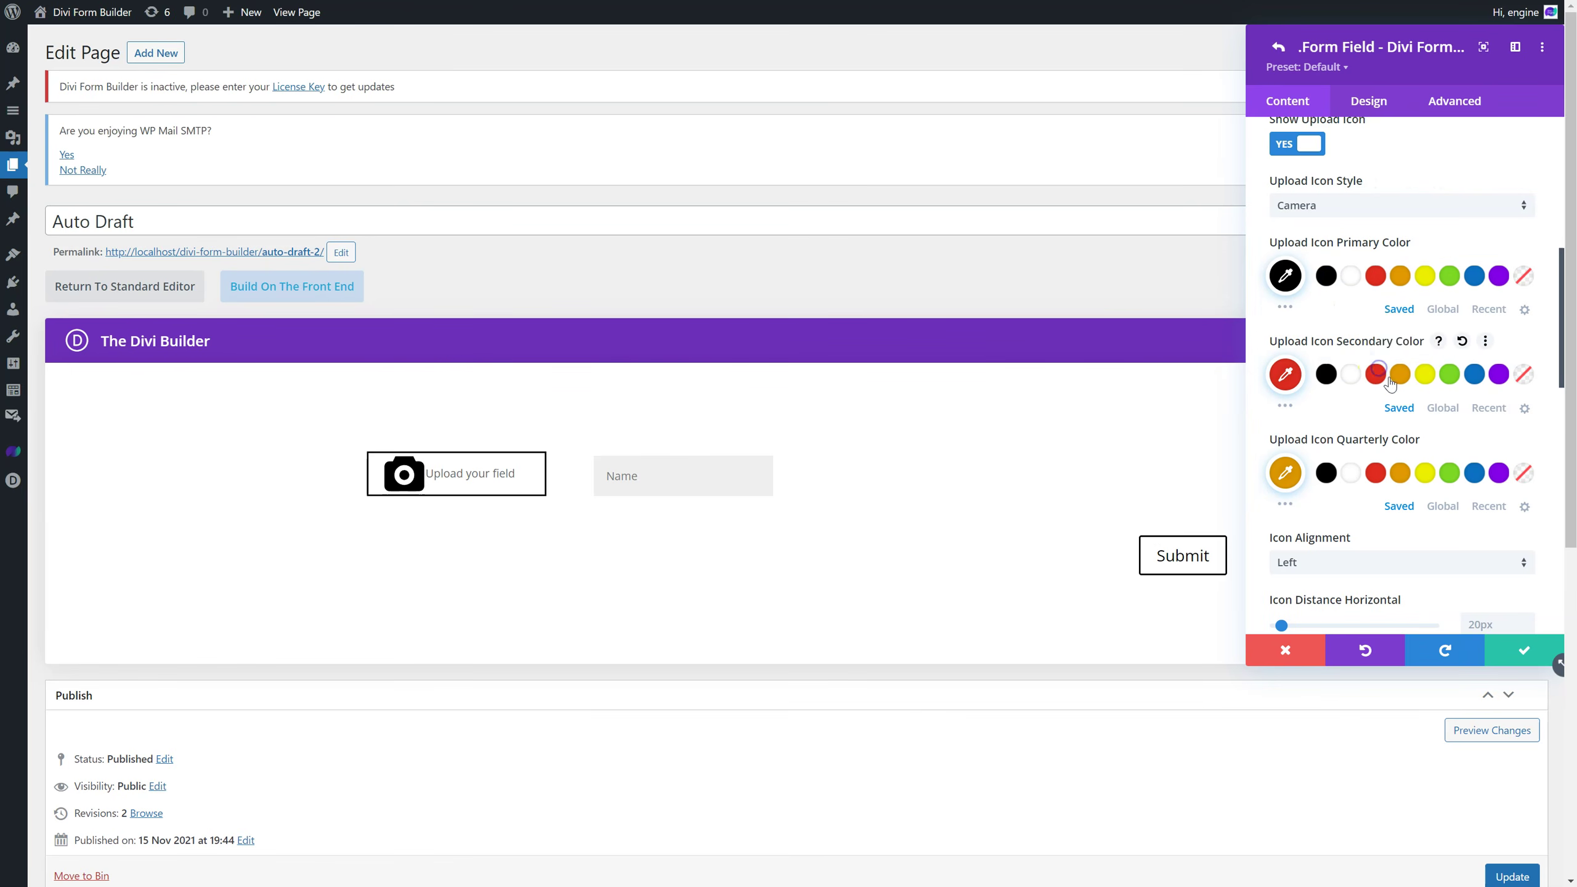
click(1353, 215)
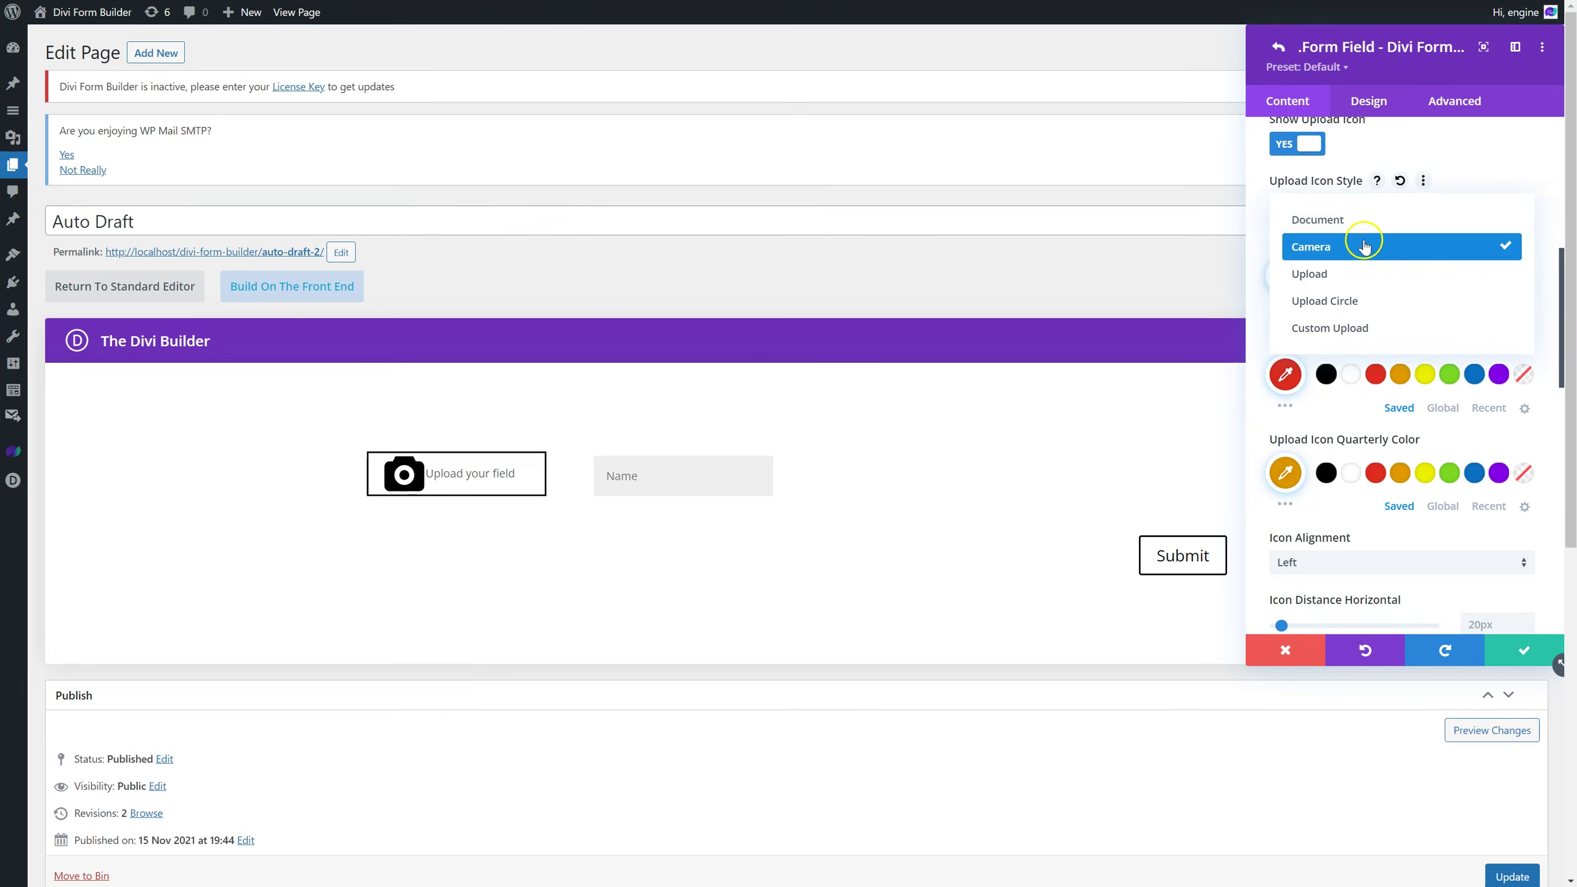
click(1364, 222)
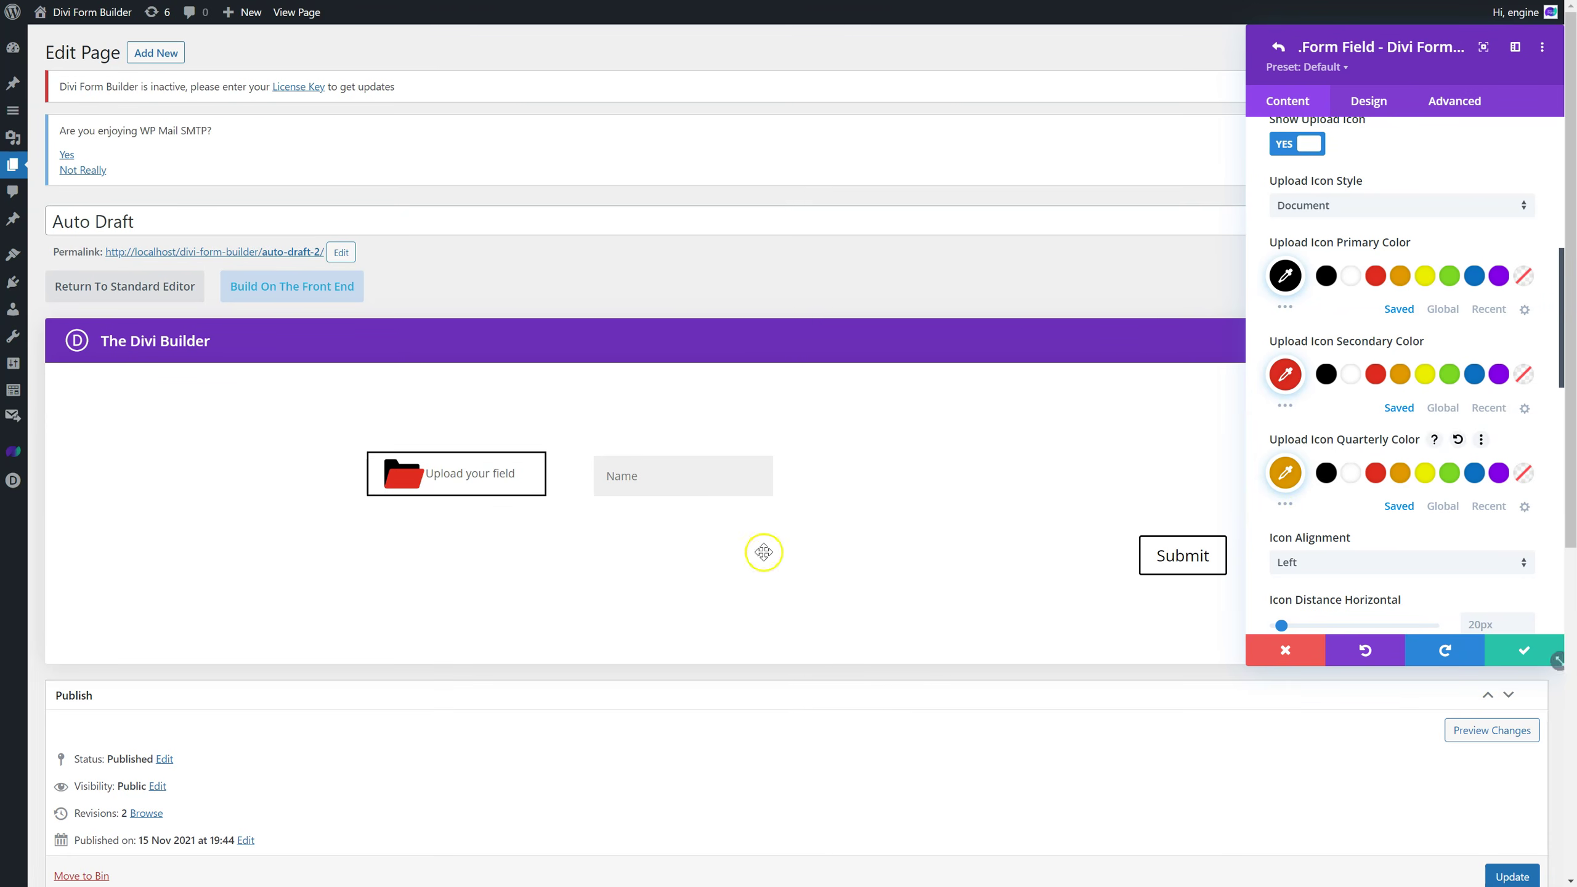
Try the Custom Upload icon style, returning to Document.
click(1327, 207)
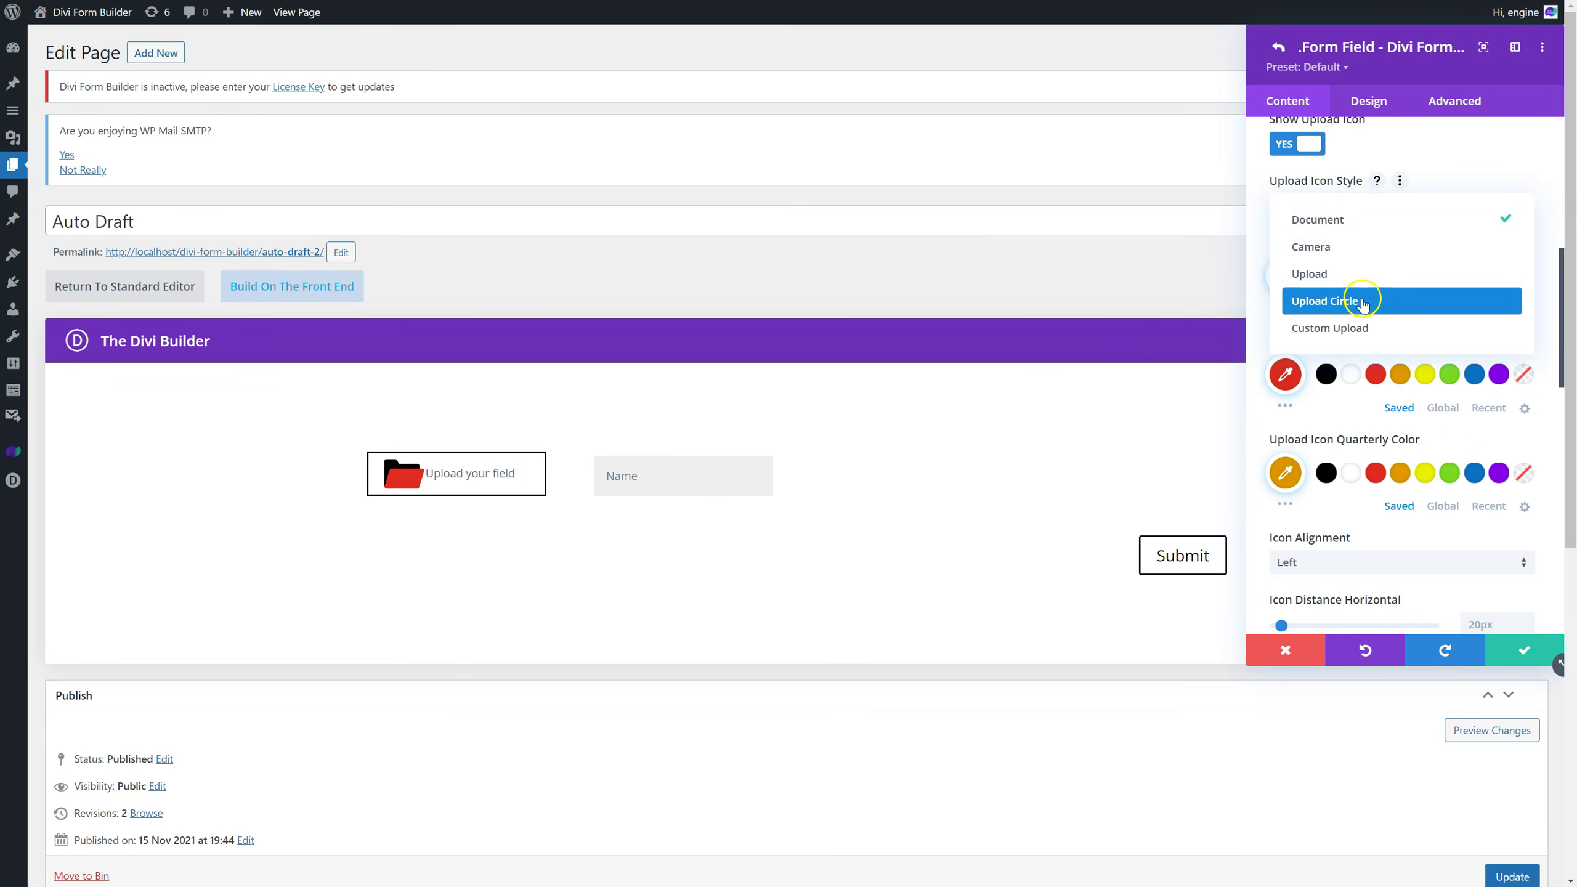
click(1359, 335)
click(1359, 205)
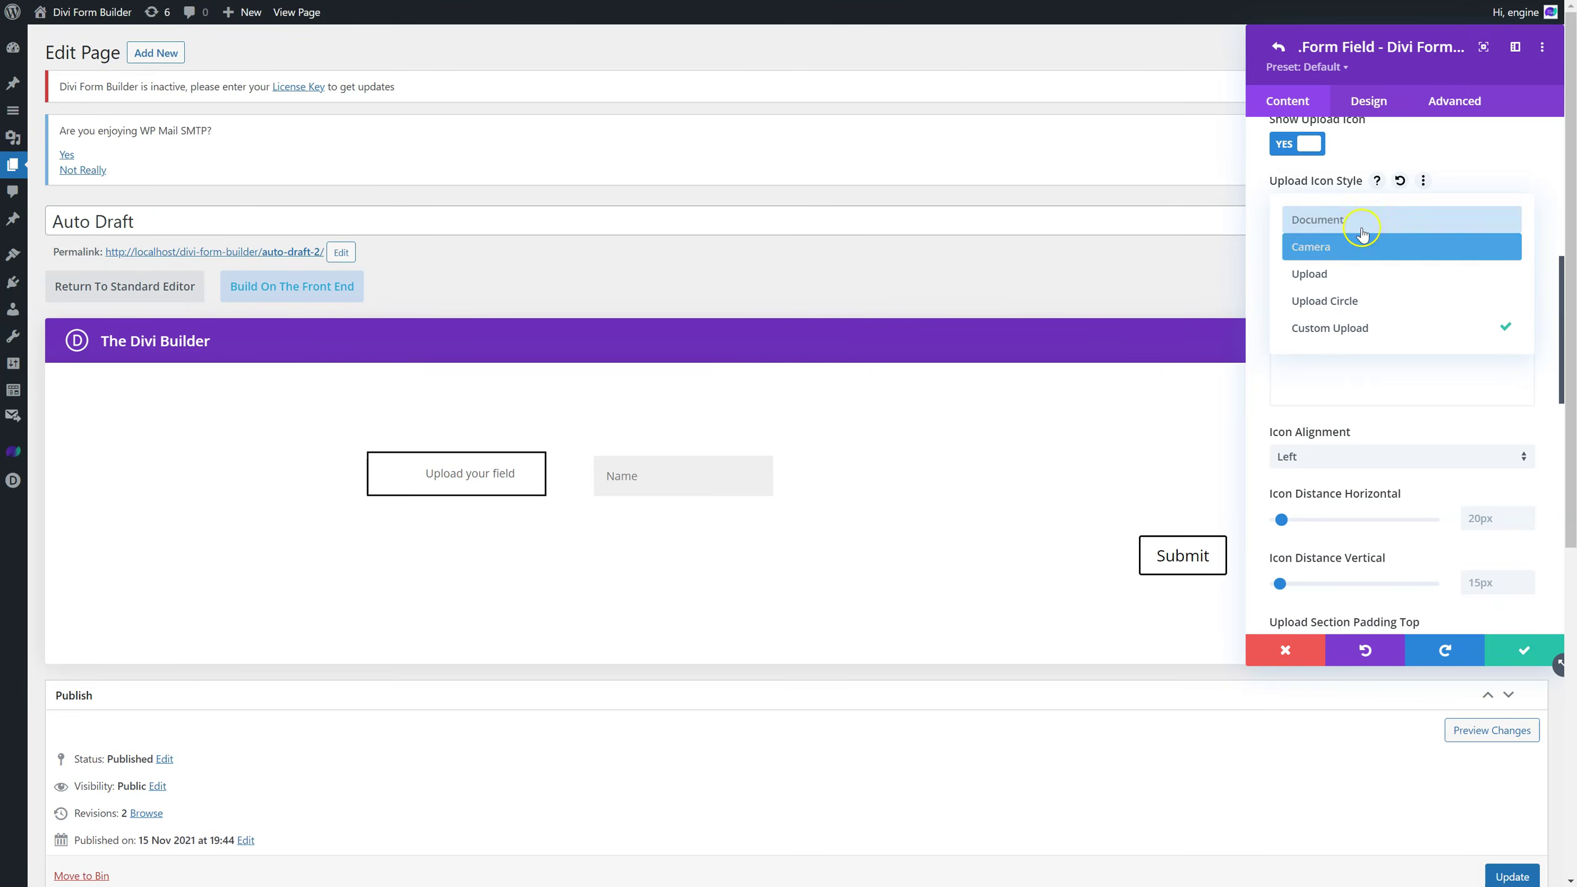
click(1361, 221)
Check the icon alignment choices, keeping Left.
scroll(1385, 369, down, 4)
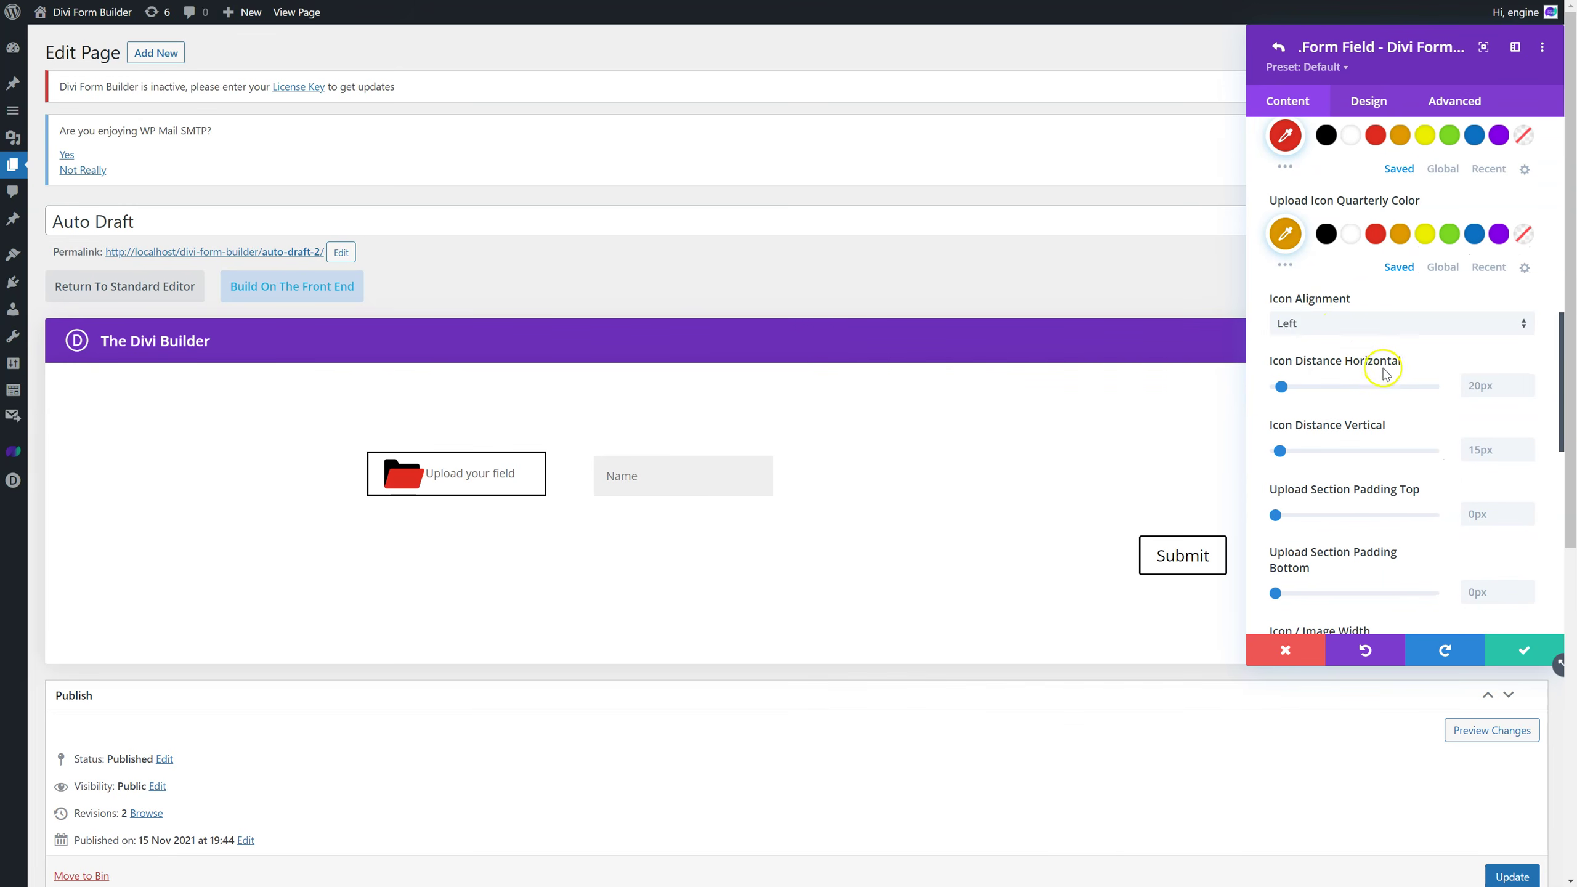
click(1339, 325)
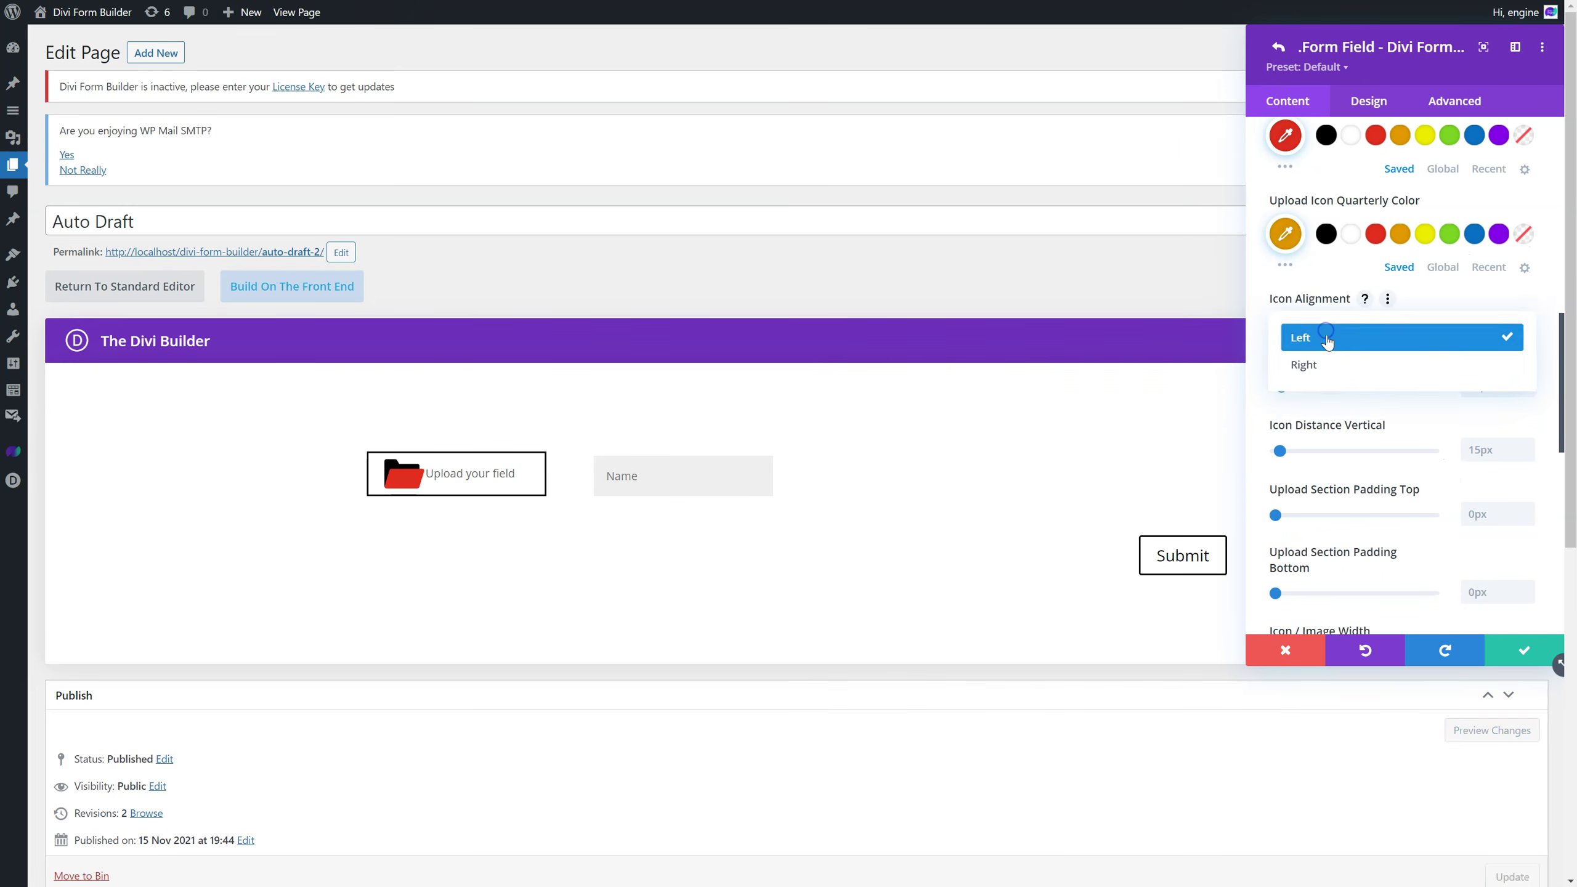
click(1337, 337)
Set the upload icon's horizontal distance to 12px and its Icon / Image Width to 32px.
scroll(1329, 351, down, 1)
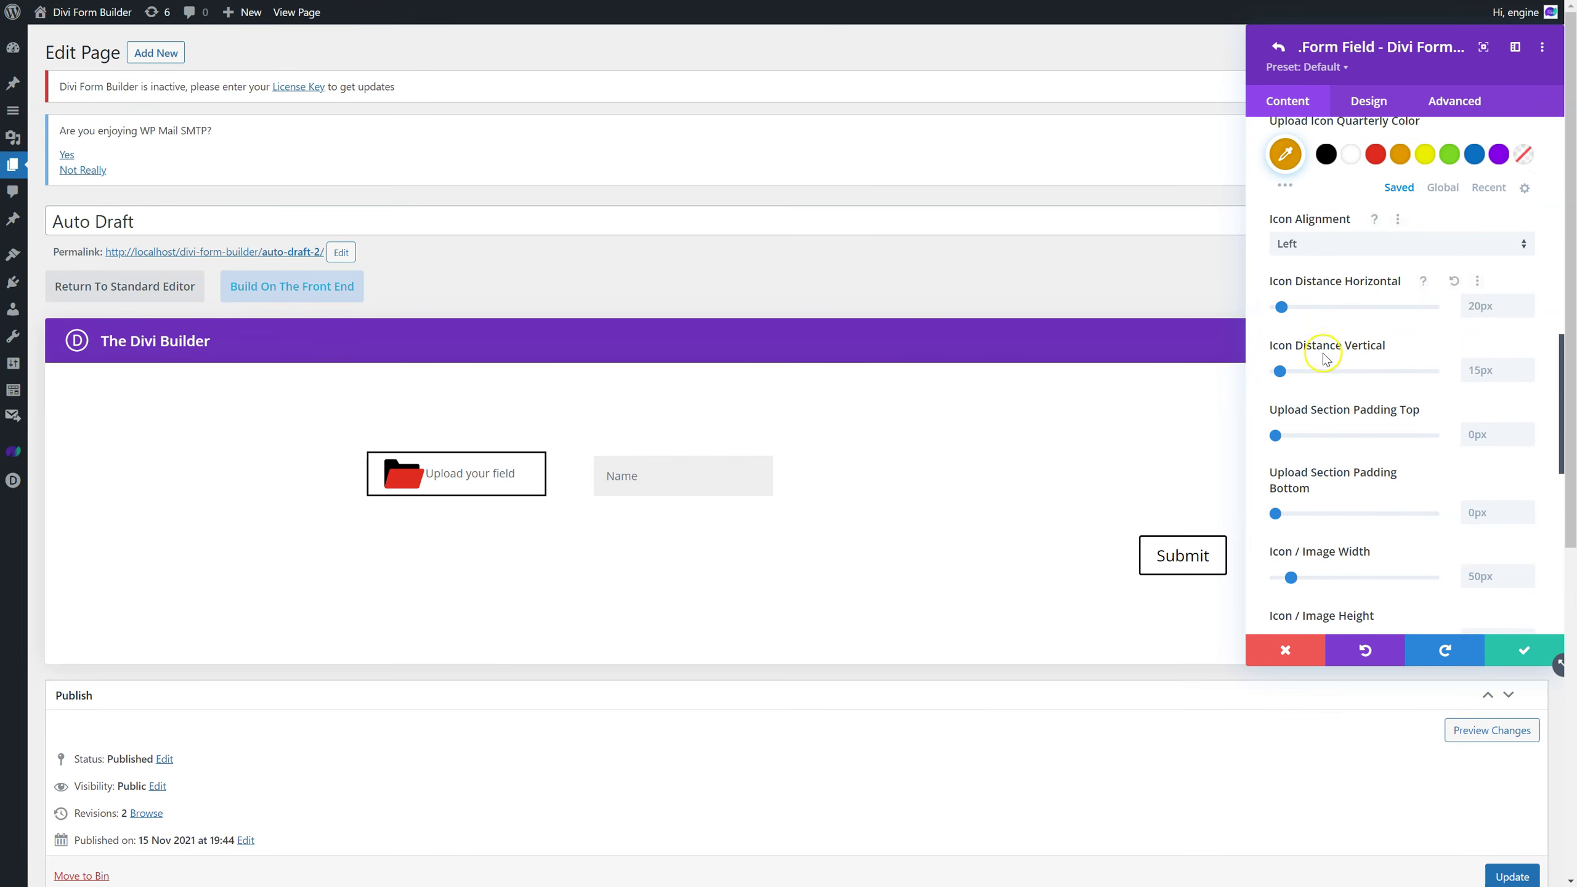
drag(1284, 313, 1282, 313)
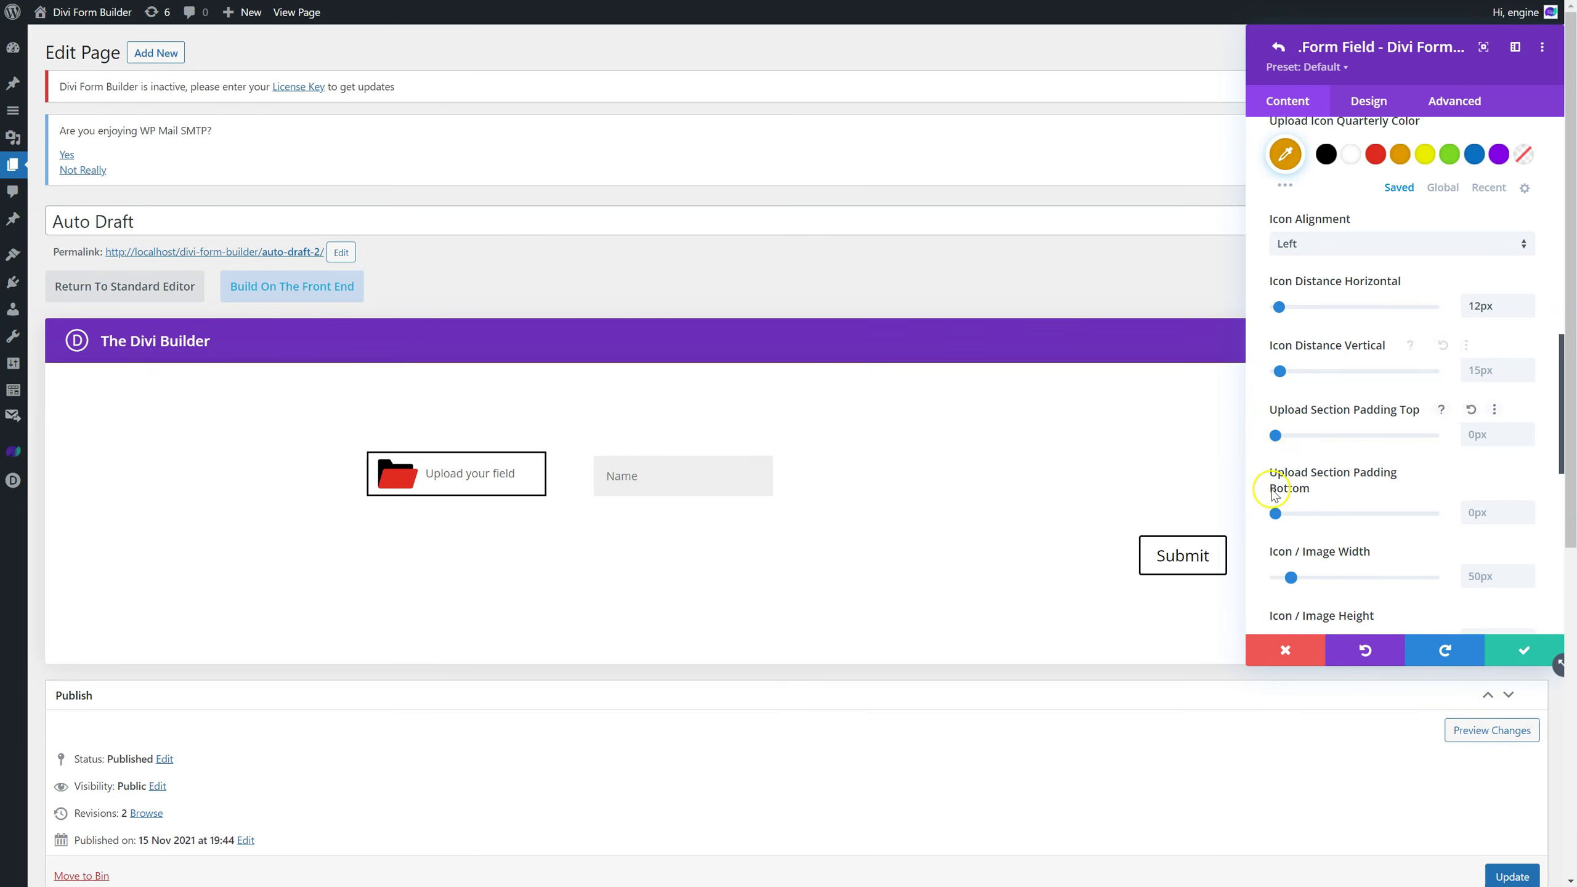
drag(1291, 578, 1286, 577)
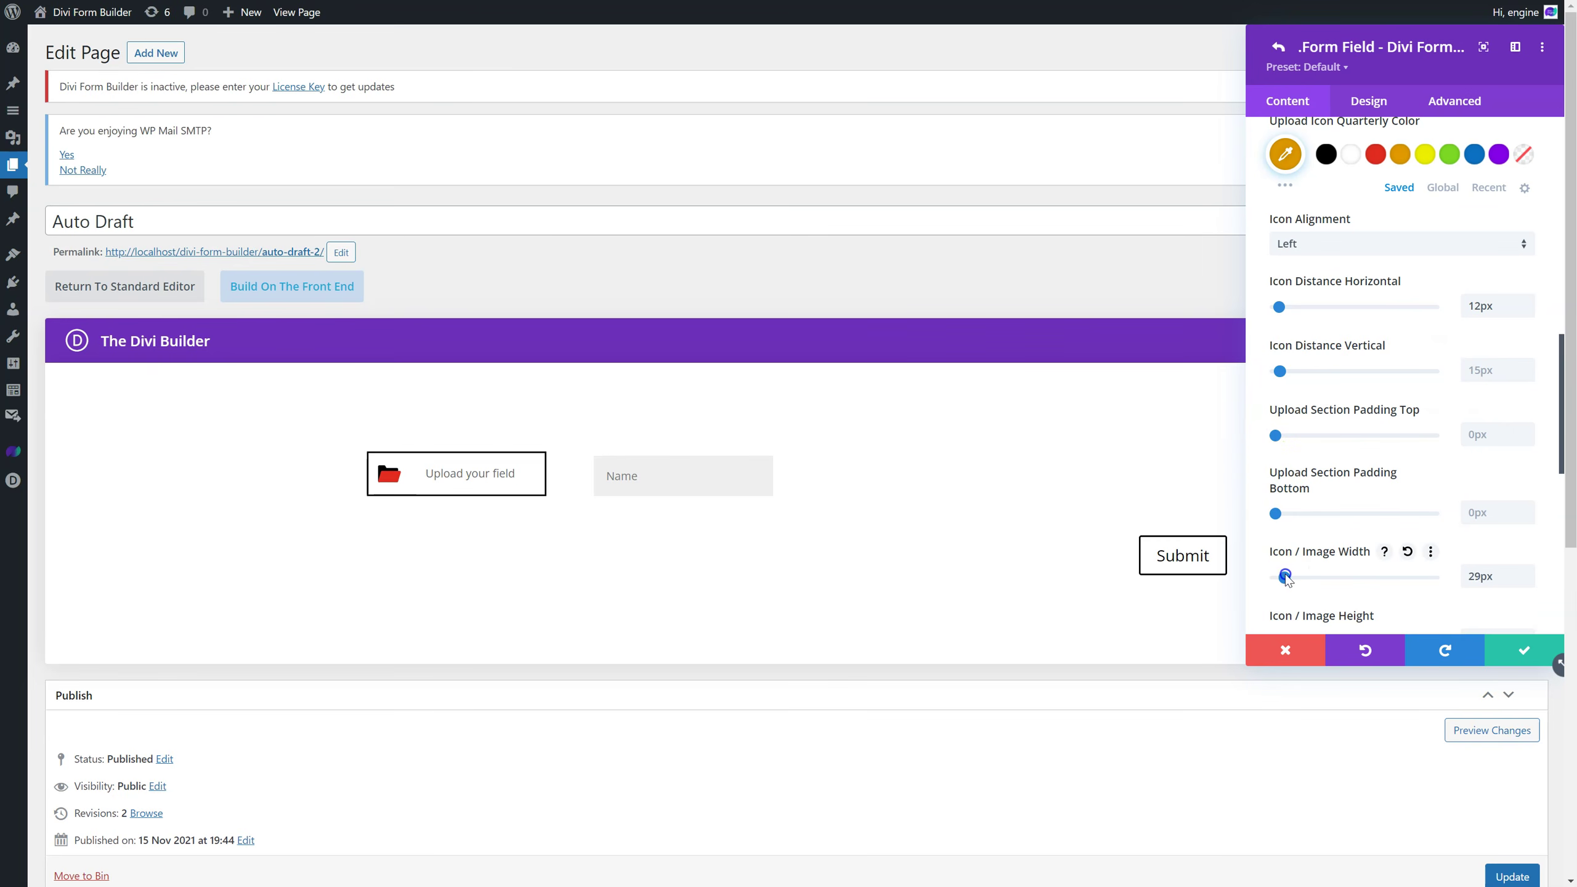
Try the Vibrate drag animation for the upload icon, returning to Wobble.
scroll(1285, 559, down, 5)
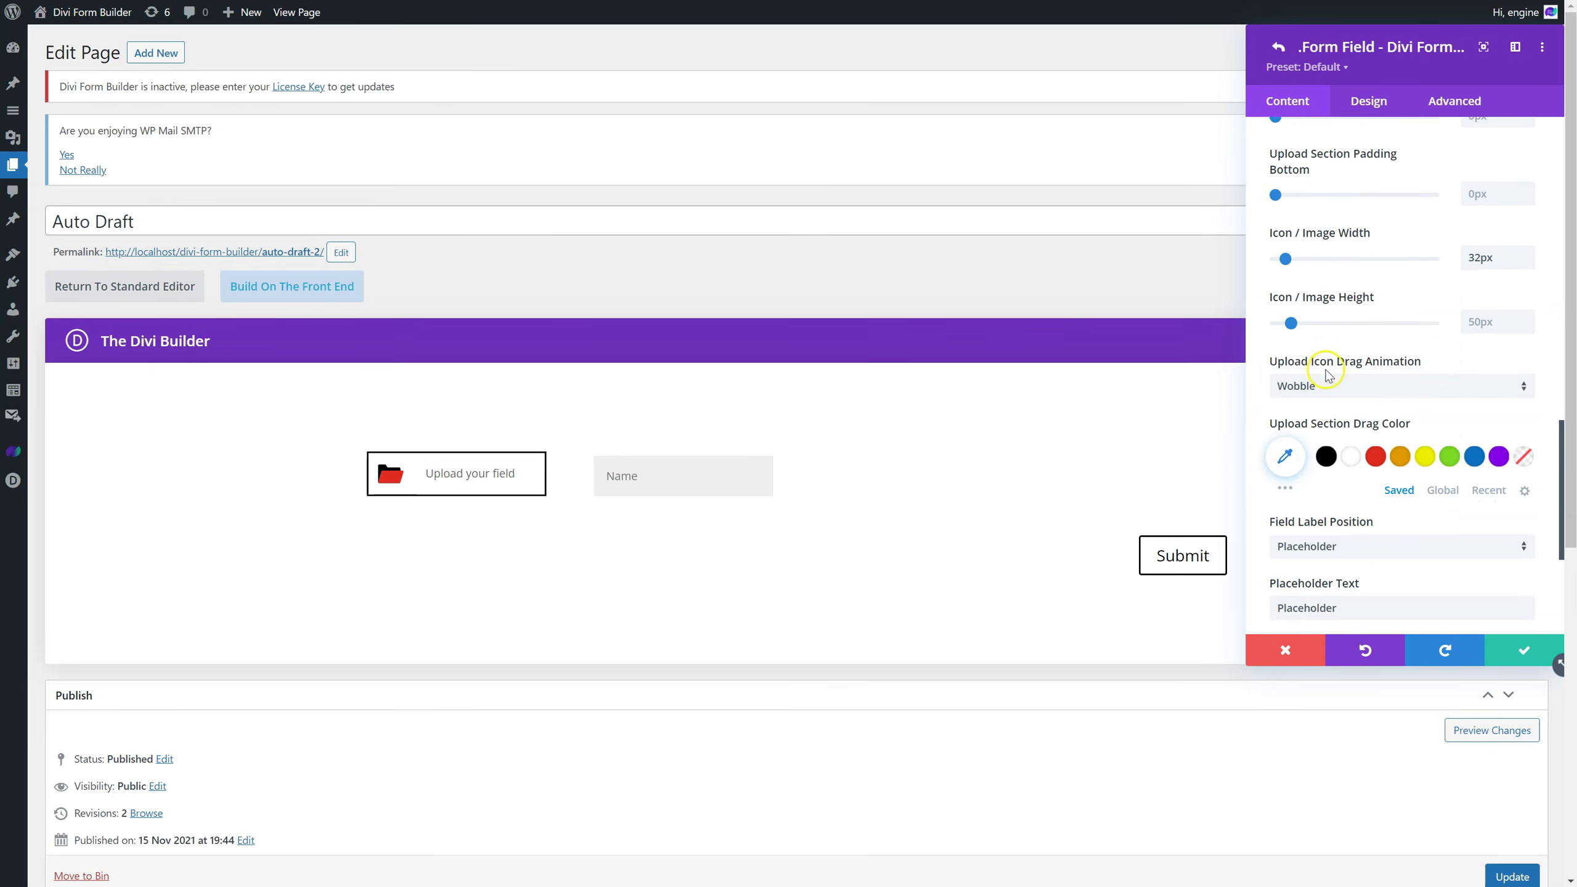
click(1319, 397)
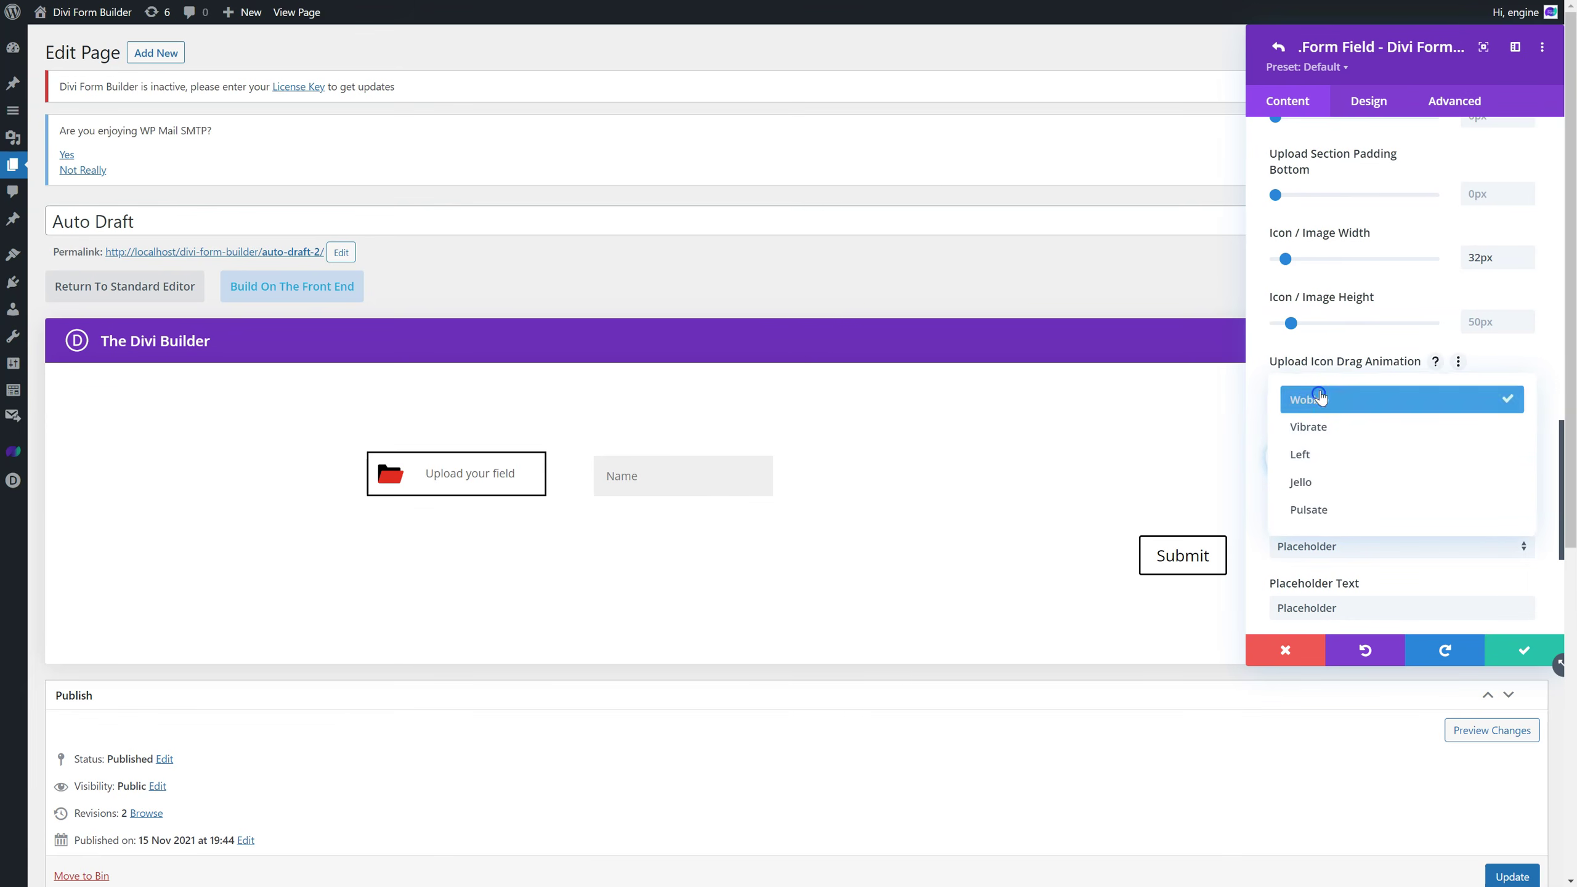
click(1335, 433)
click(1332, 388)
click(1349, 399)
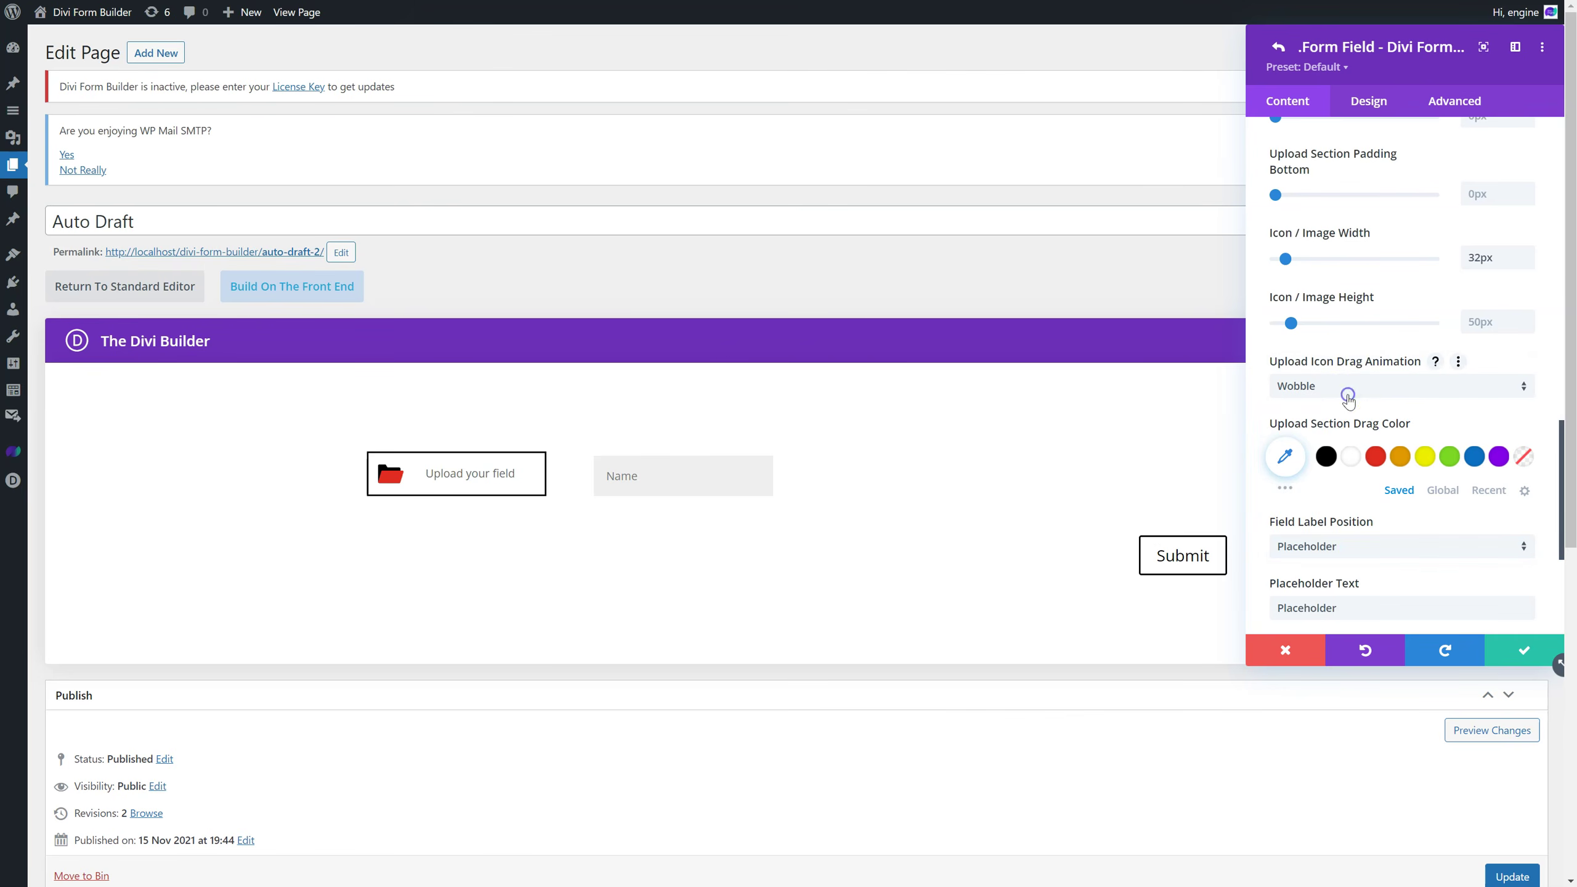
Set the Inputs Border Style to Dashed in the field's border design settings.
scroll(1335, 399, down, 2)
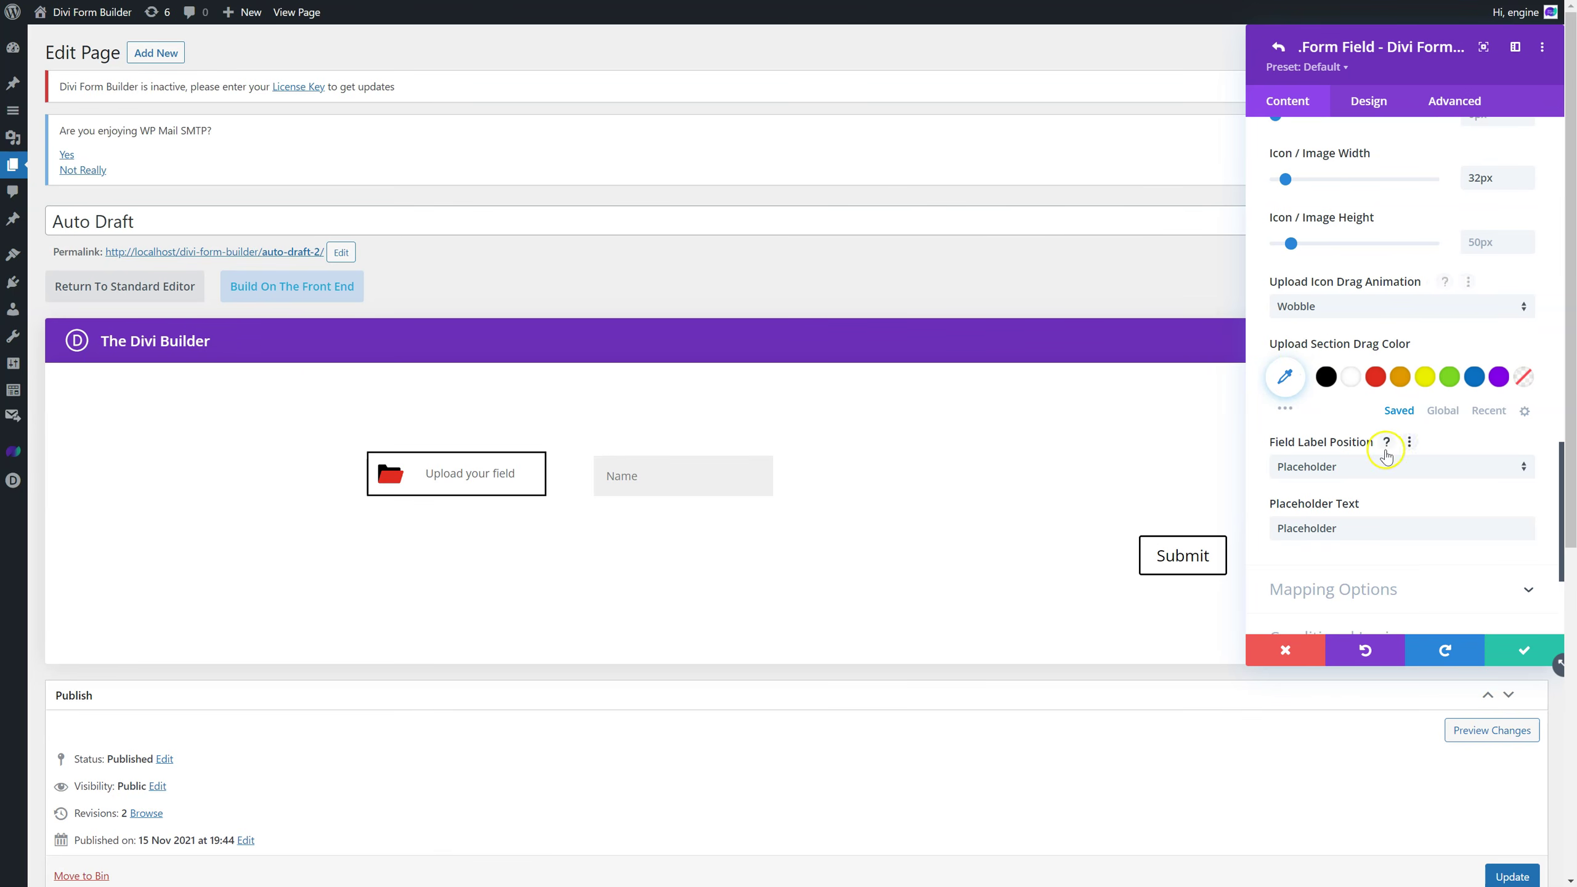
scroll(1387, 455, down, 2)
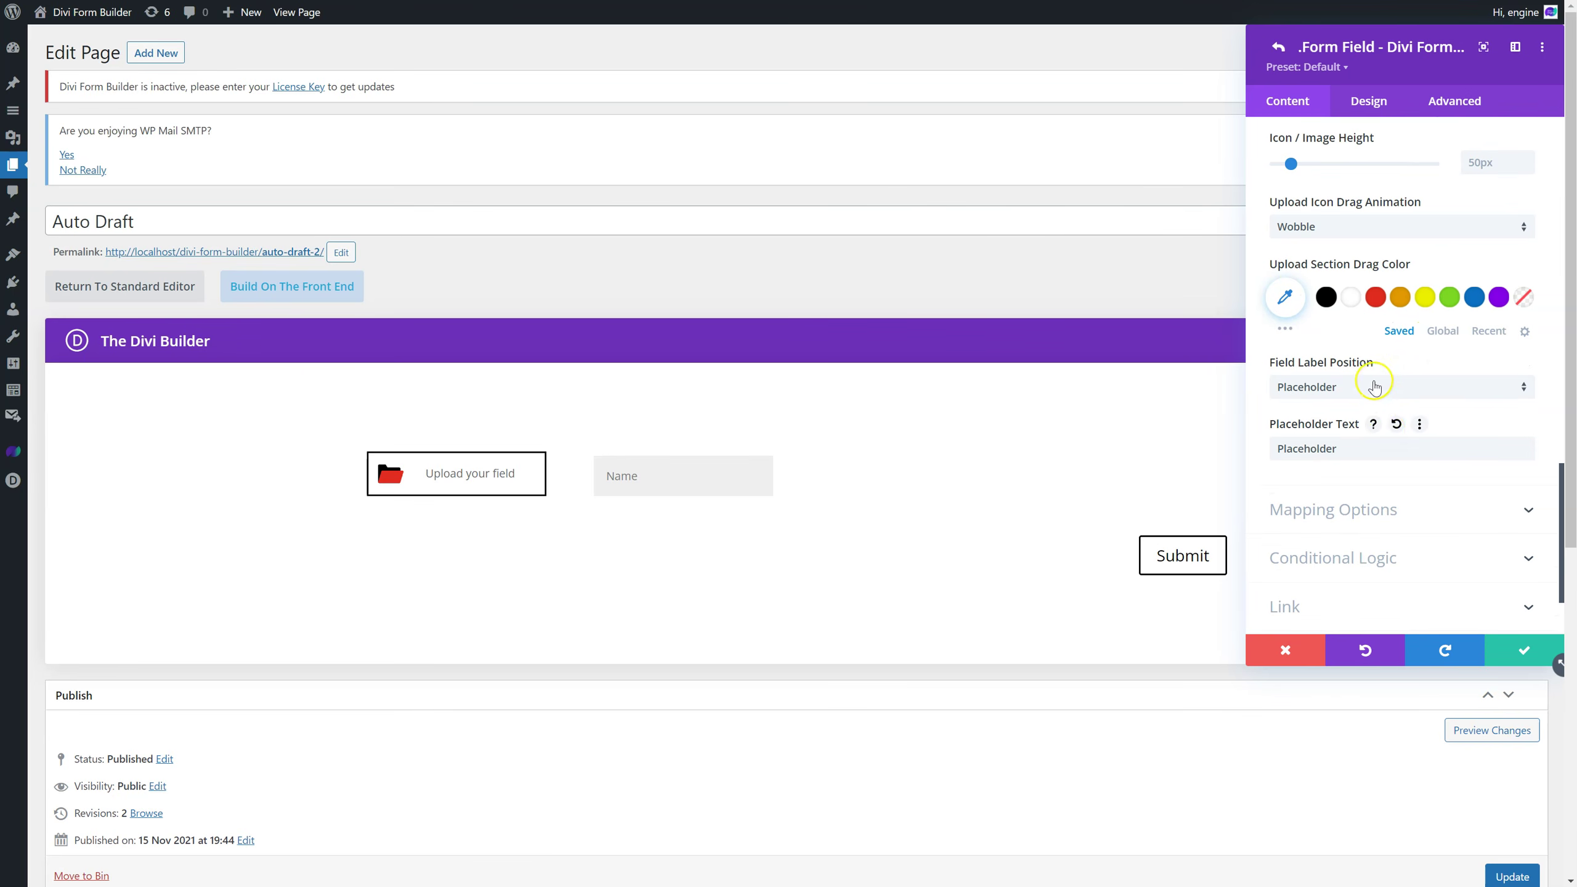
scroll(1368, 435, up, 20)
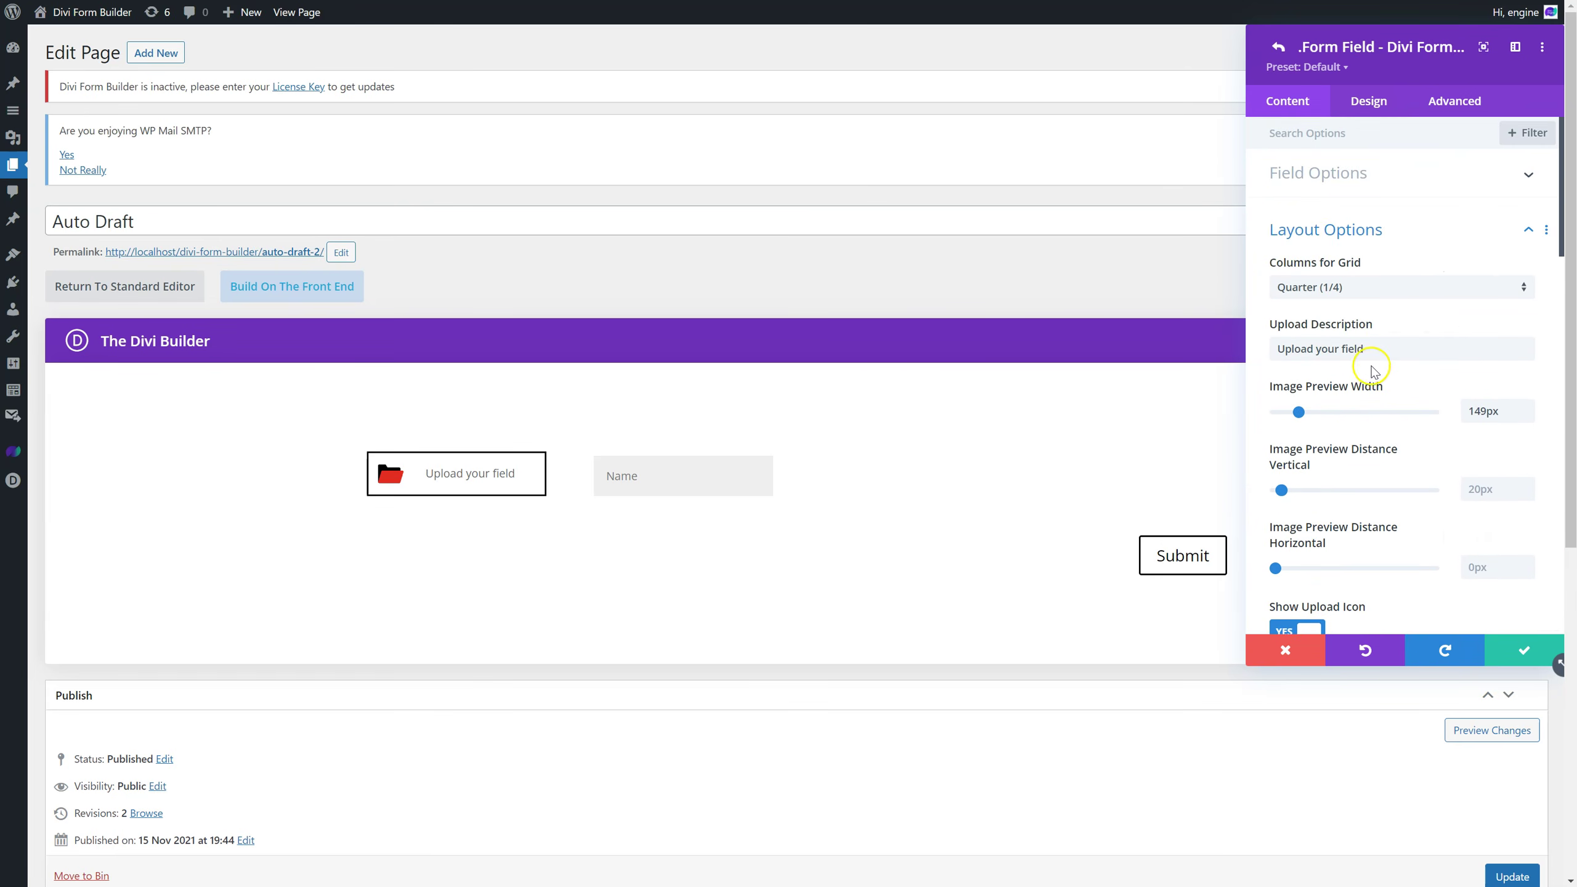
click(1364, 113)
scroll(1365, 415, down, 4)
click(1366, 407)
scroll(1370, 410, down, 5)
scroll(1366, 423, down, 5)
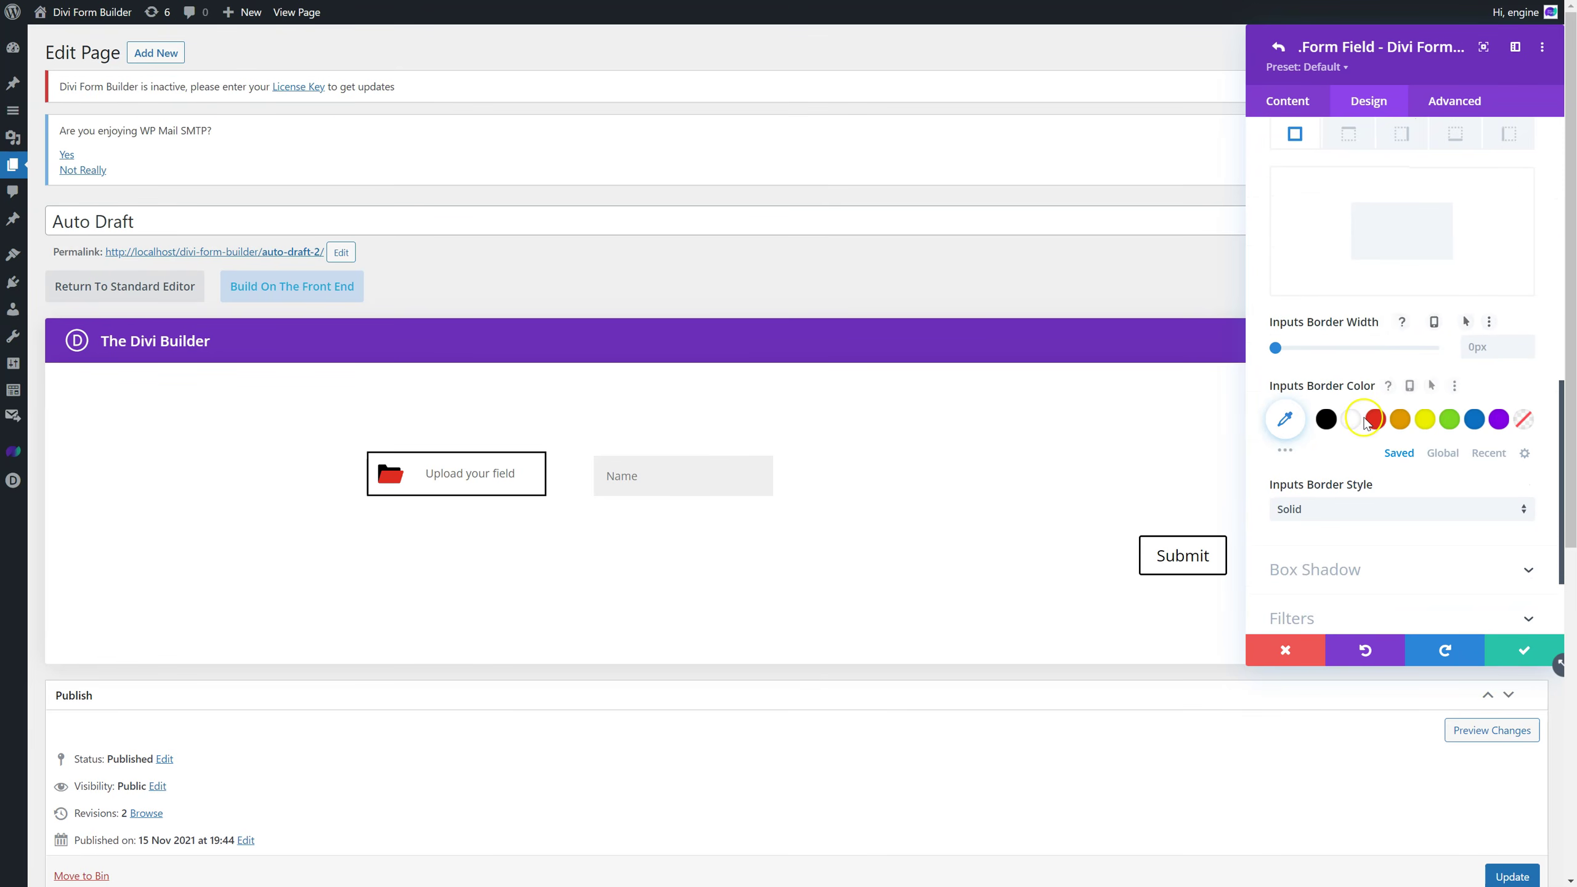
click(1334, 438)
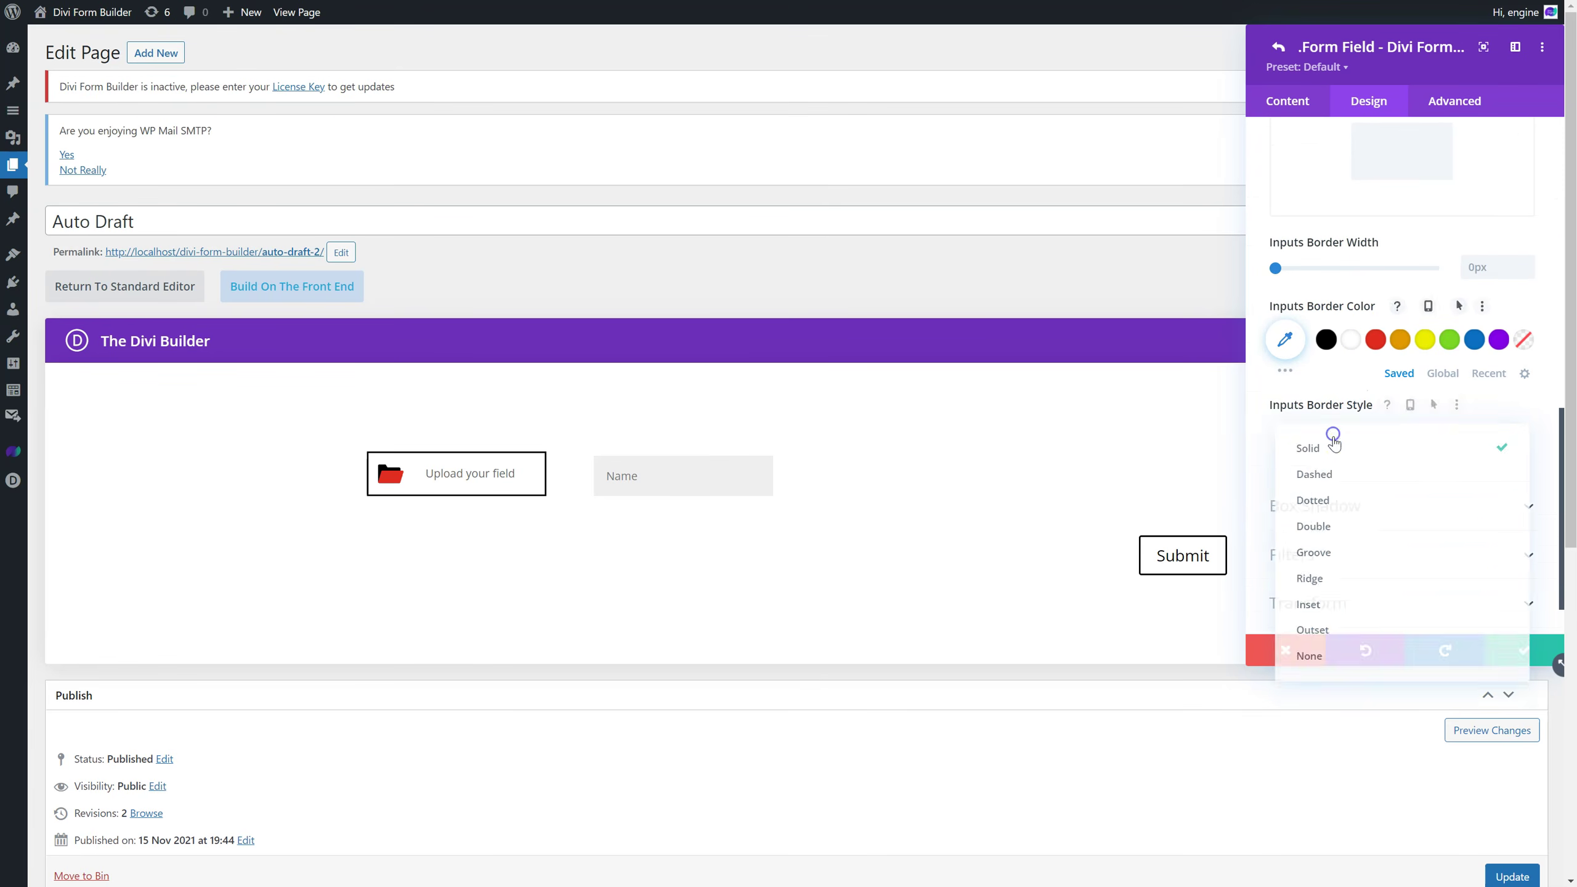
click(1353, 480)
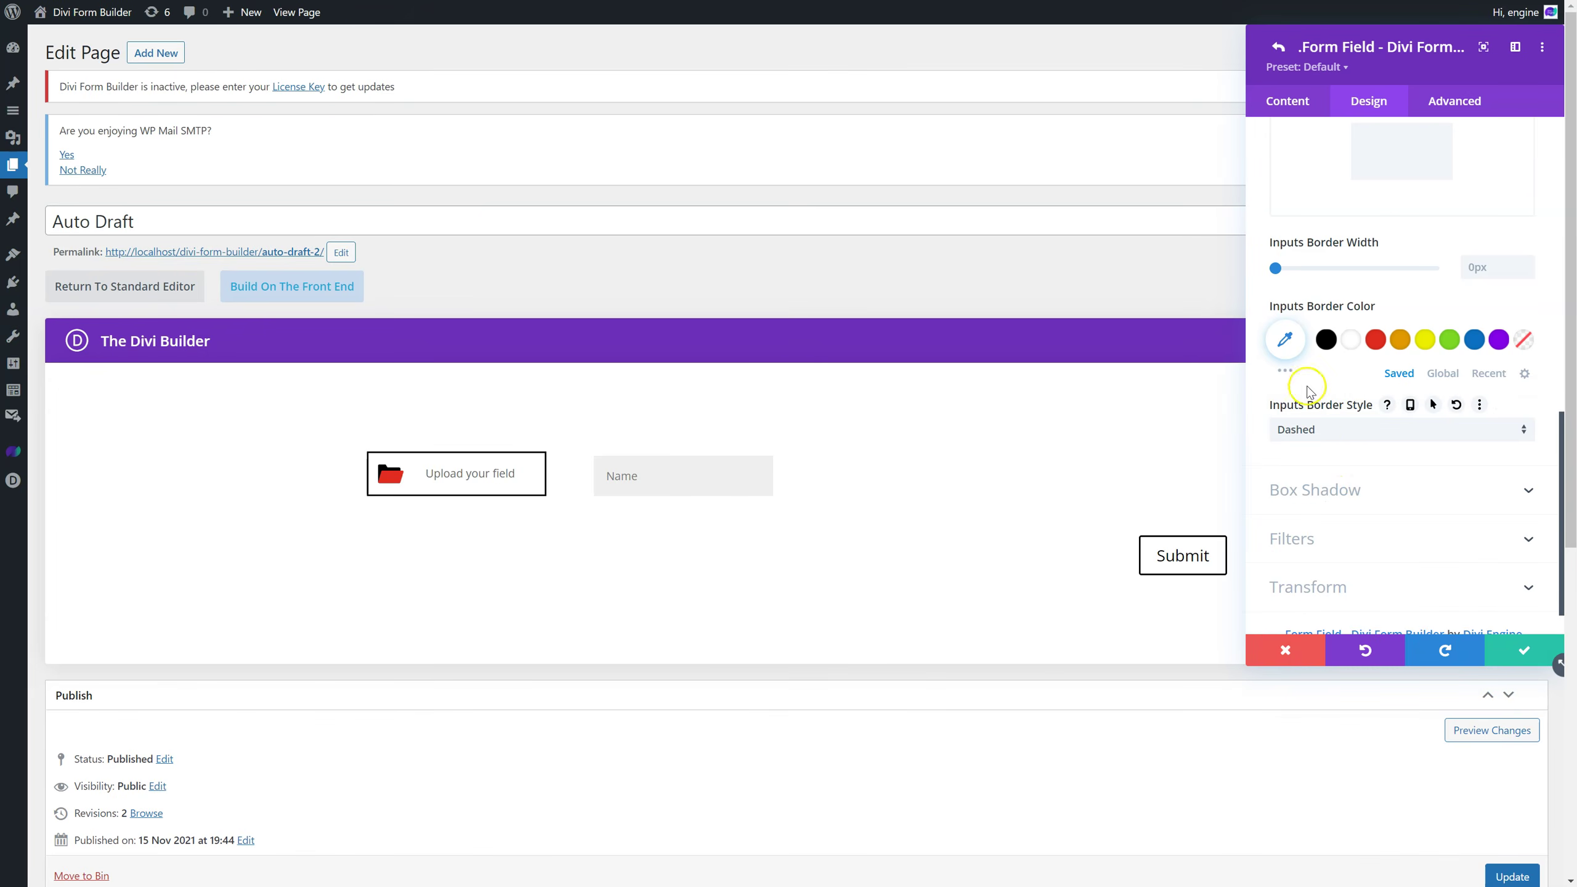
Return to the form's settings and reopen the Name field's options.
scroll(1341, 435, up, 10)
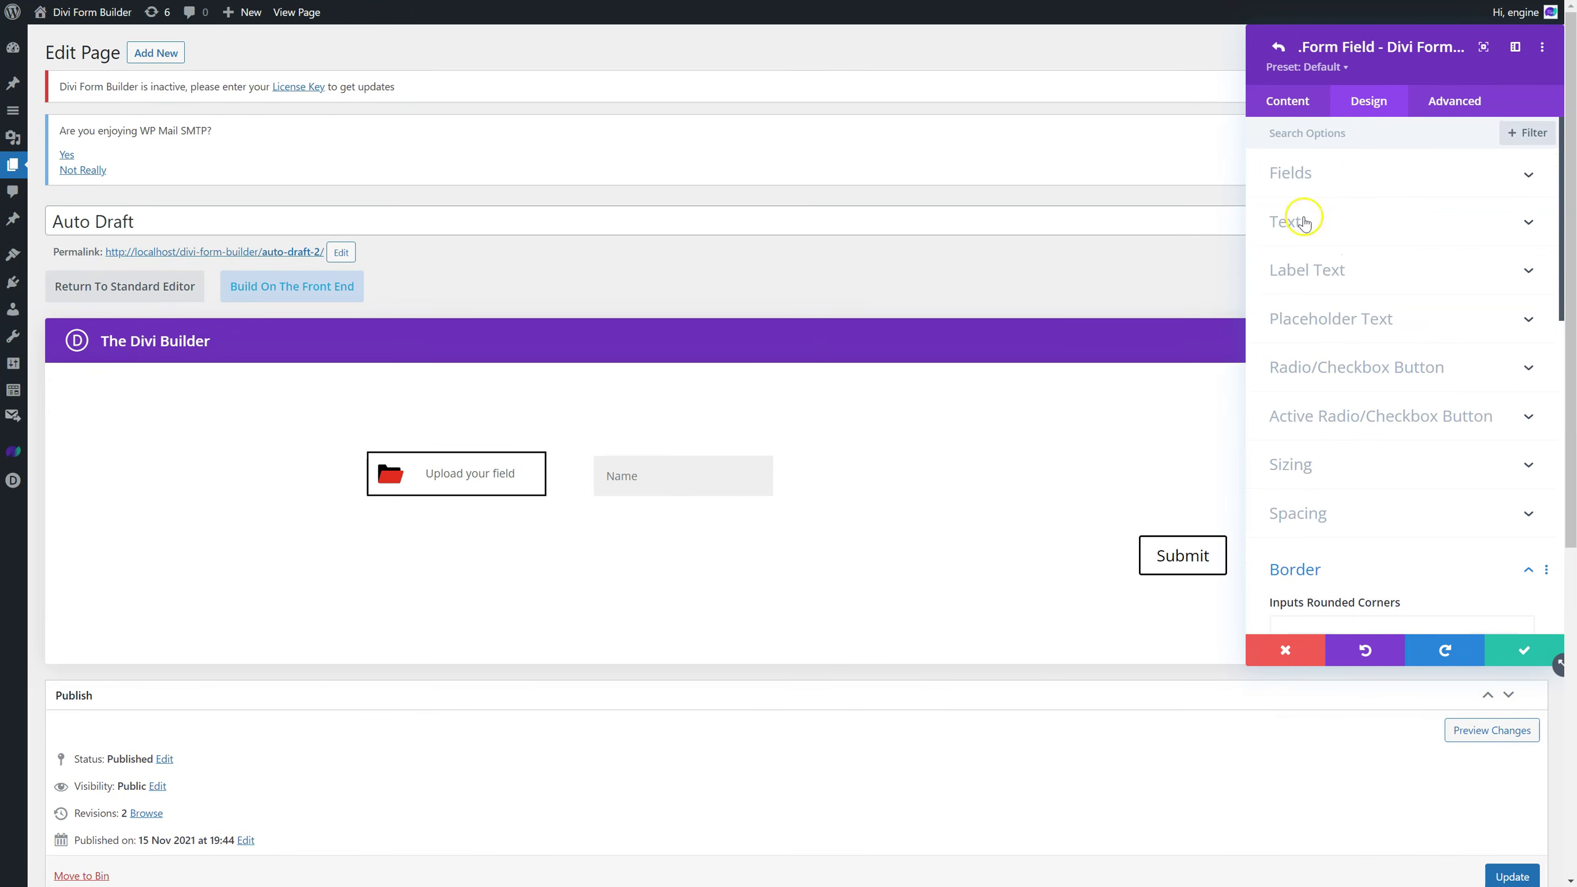
click(1278, 48)
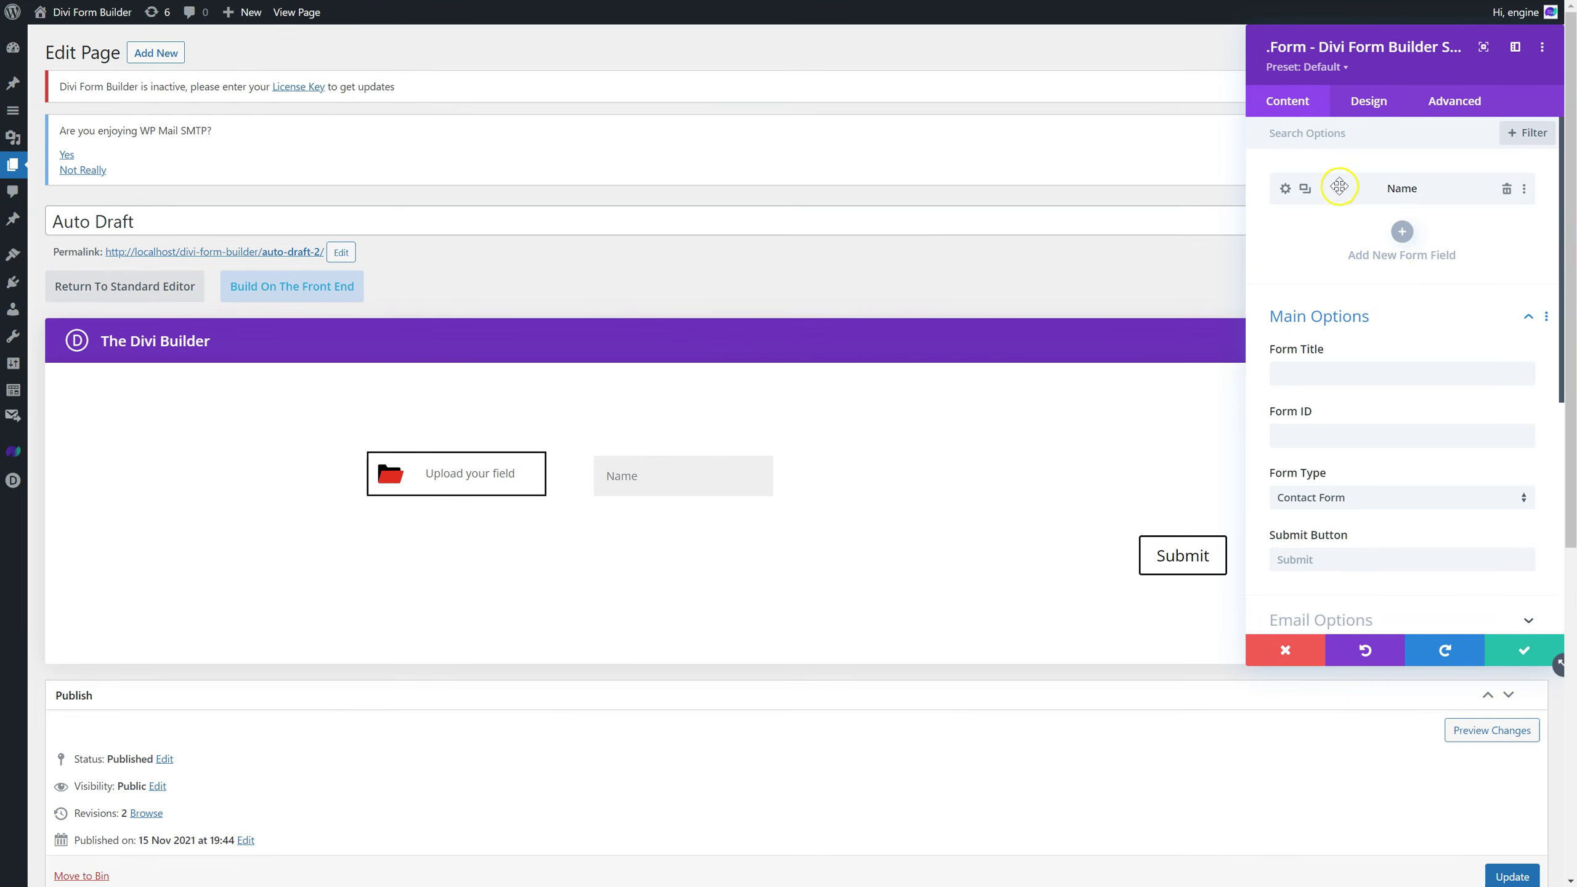
click(1285, 188)
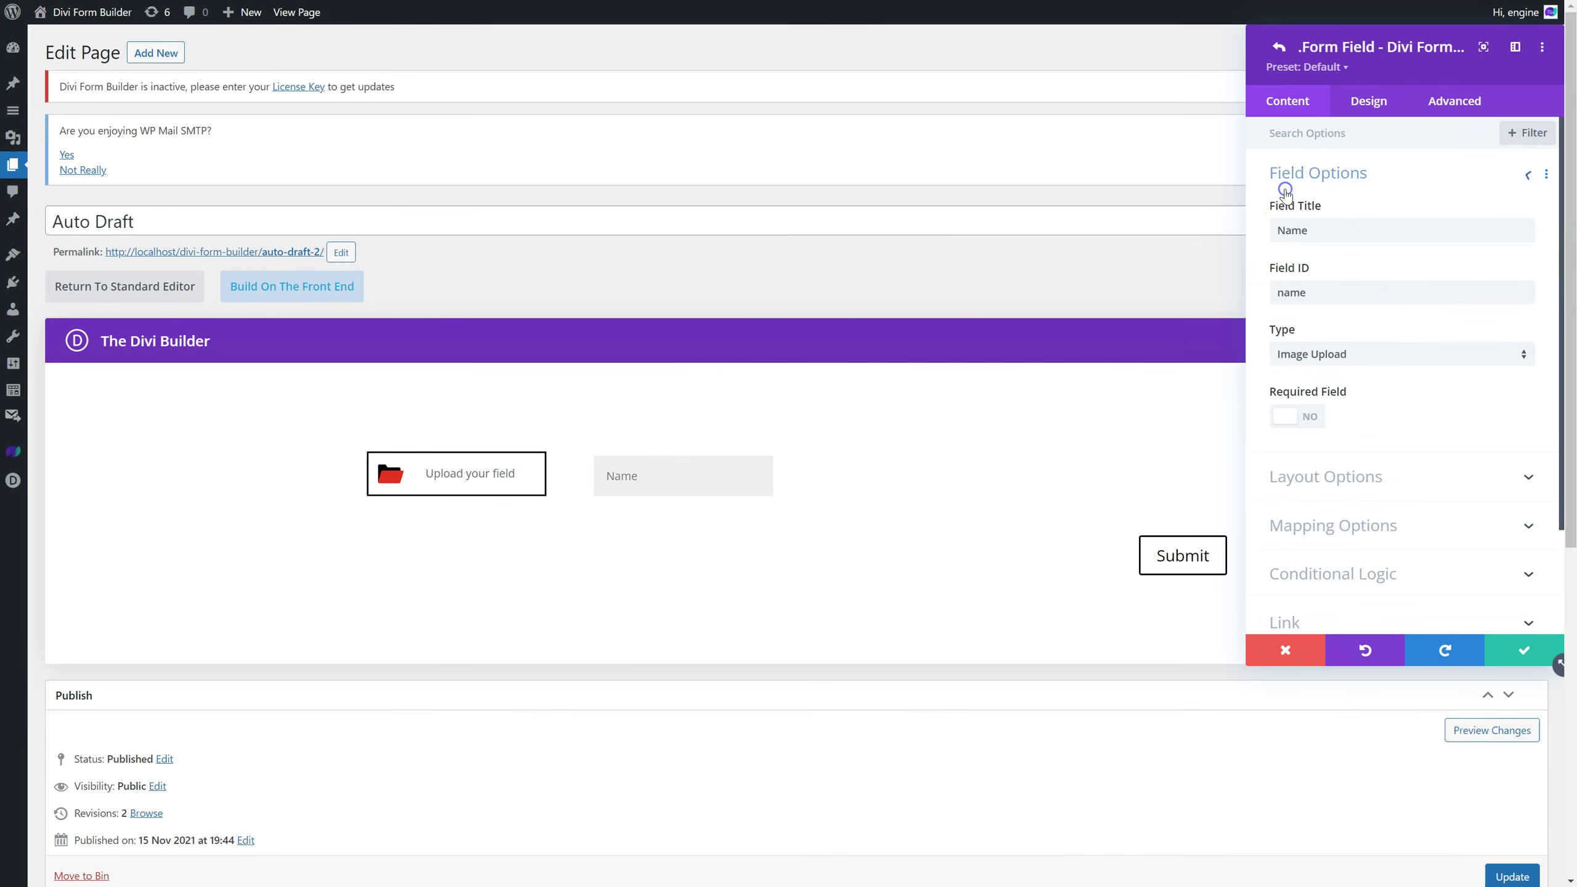
Try the Select Dropdown and File Upload Field types for the Name field, and switch its type to Date Field.
click(1369, 354)
click(1415, 559)
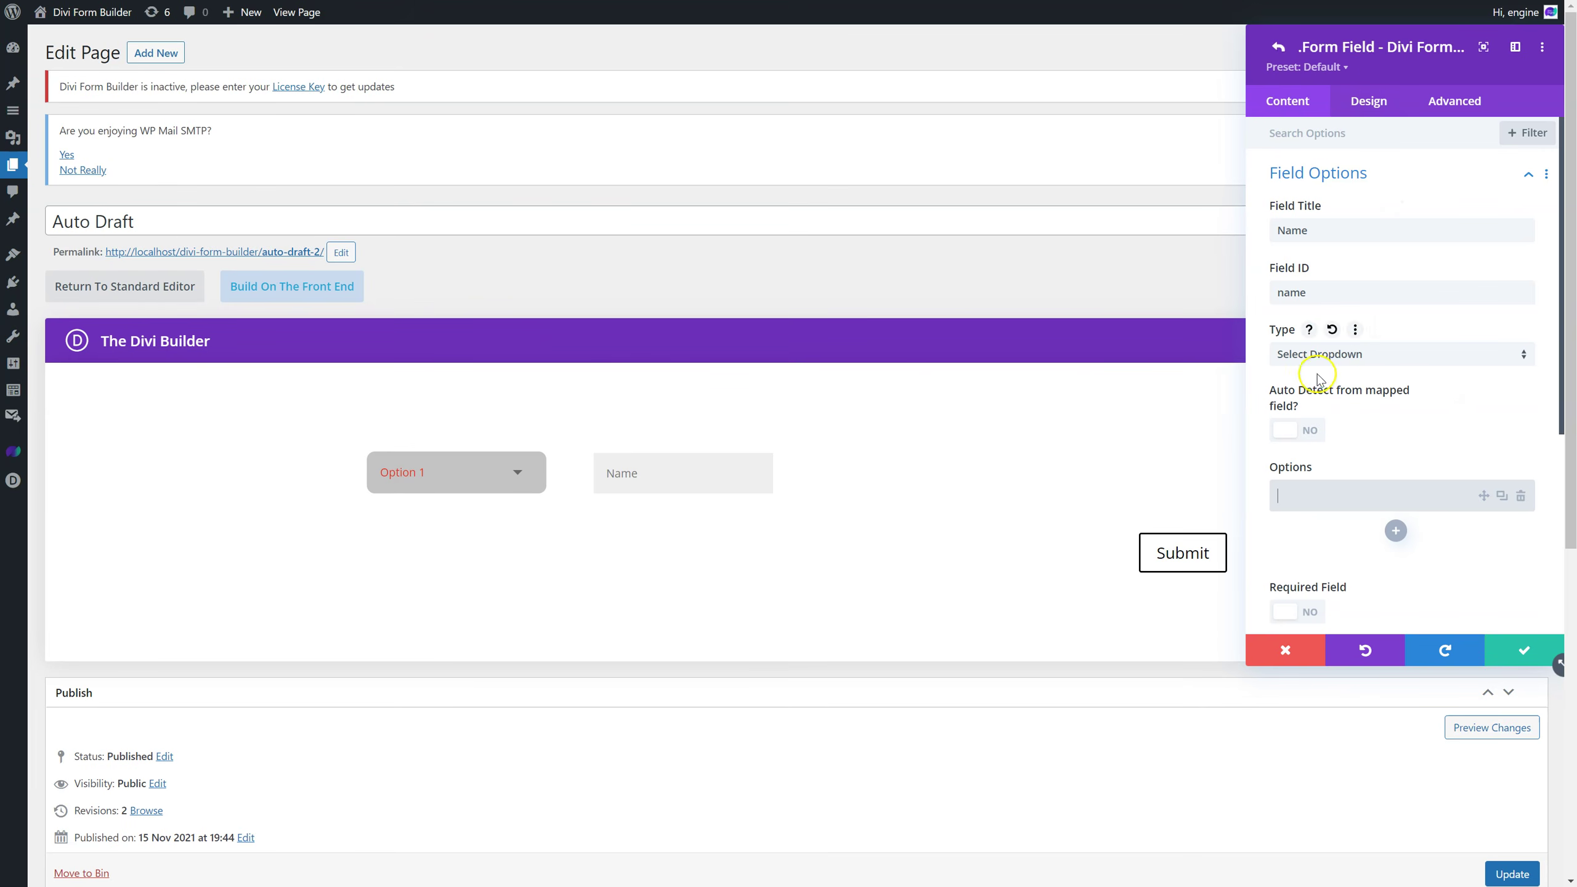
click(1364, 354)
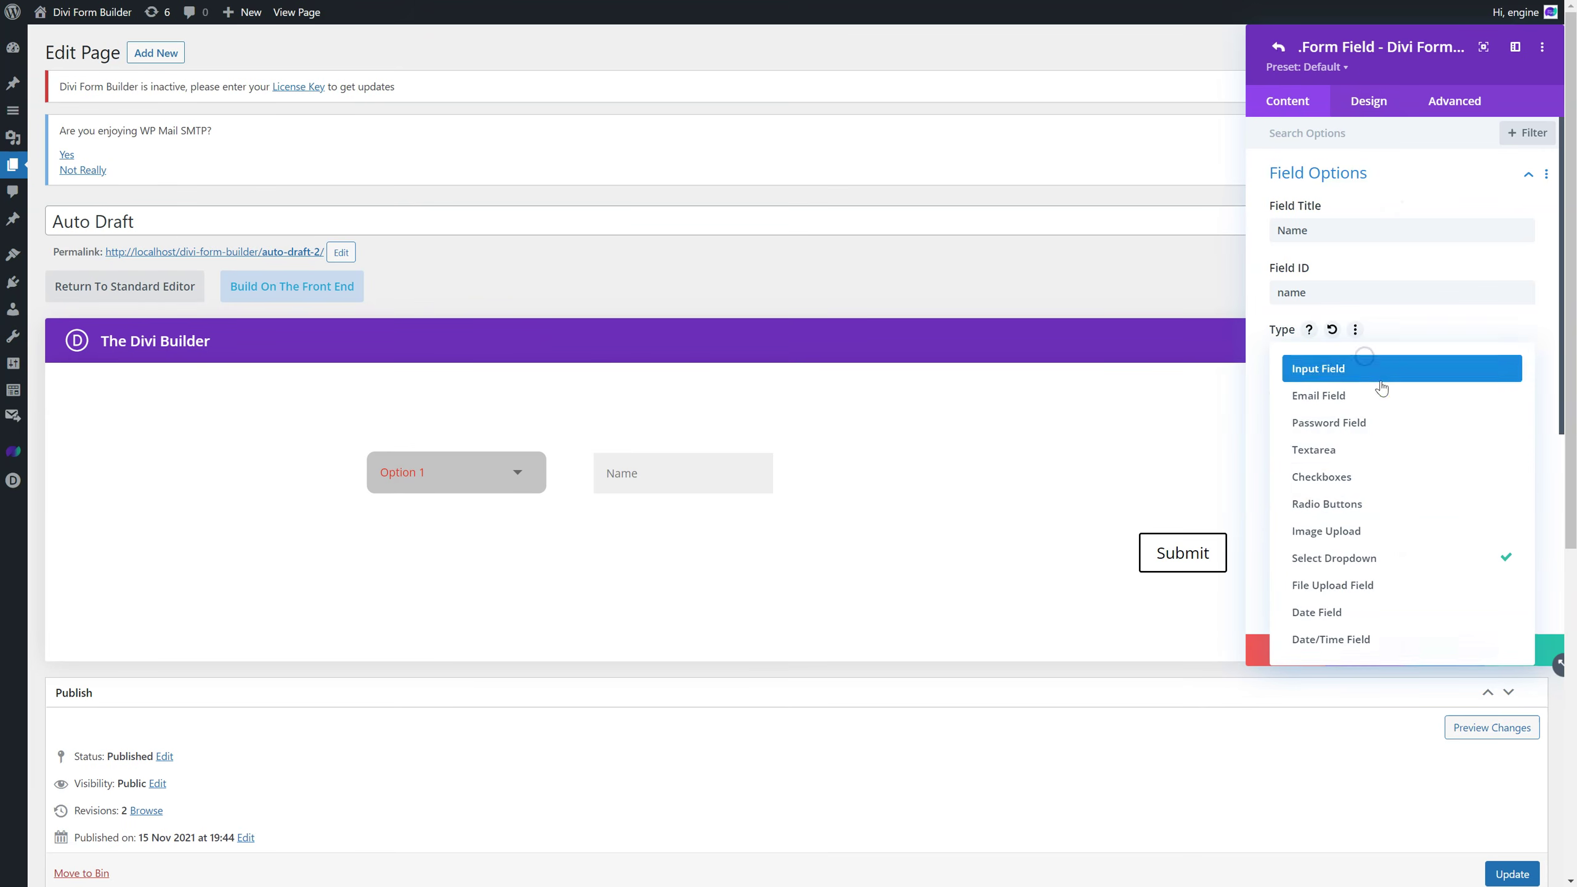
click(1374, 583)
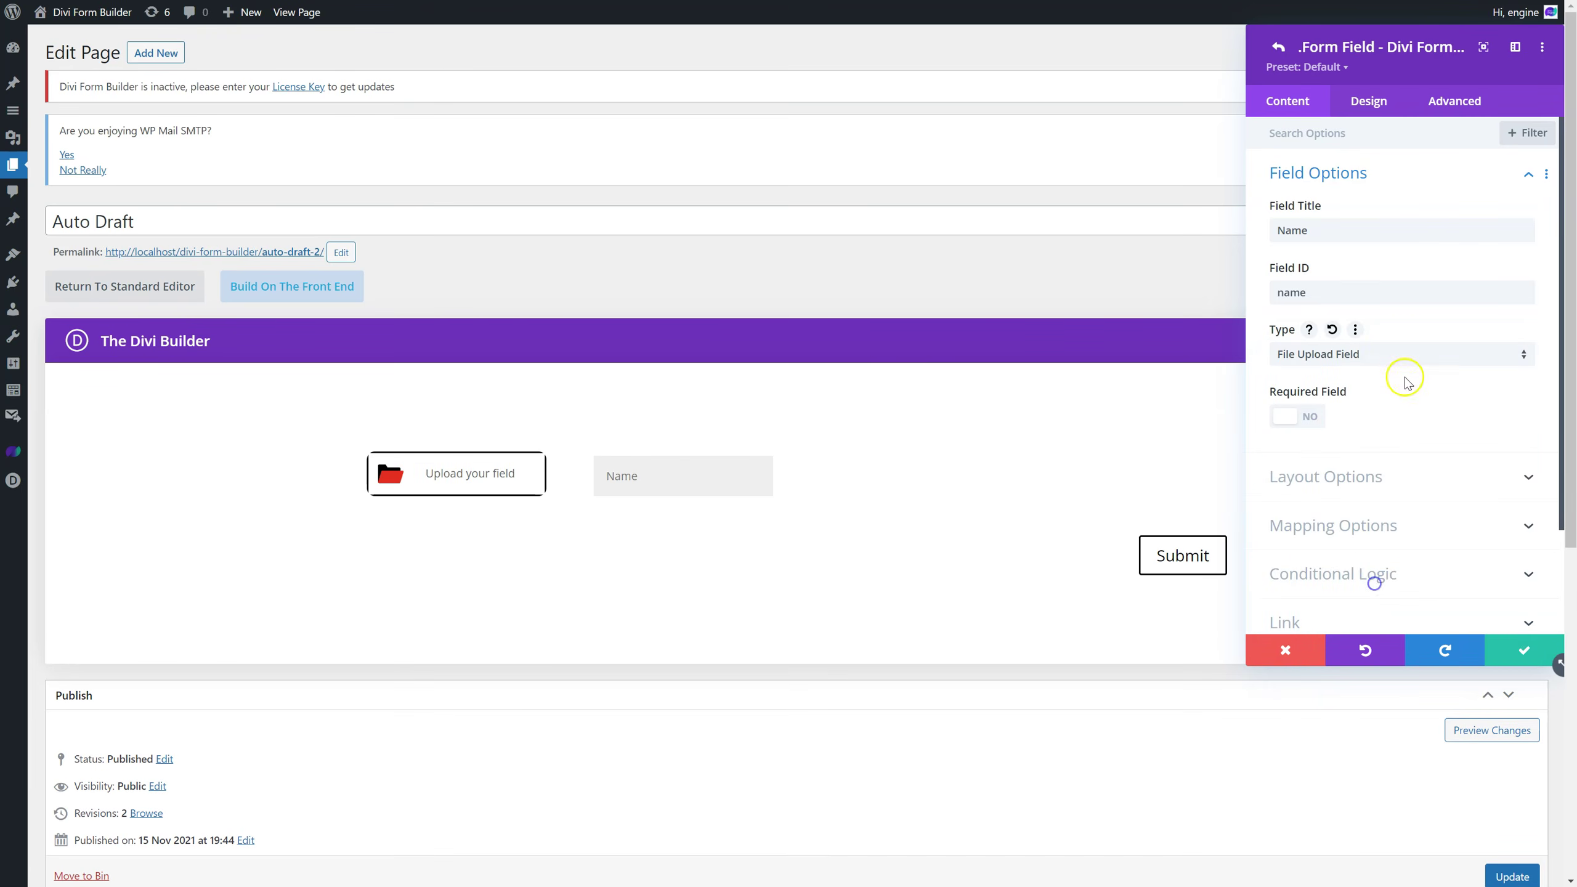
click(1377, 357)
click(1421, 614)
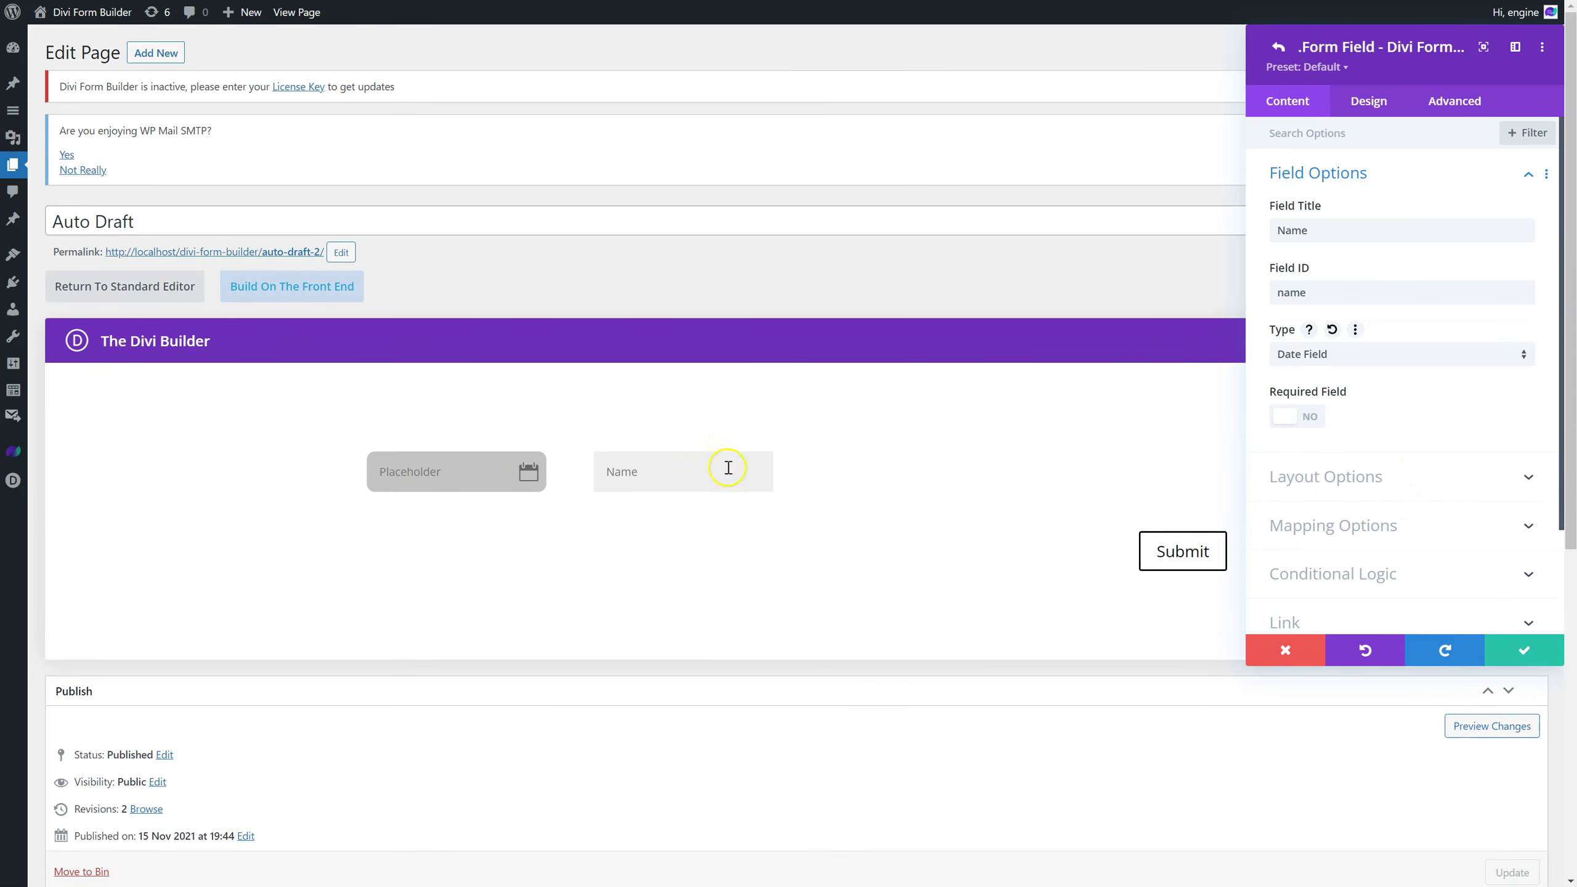
Examine the Date/Time Appearance design settings of the date field, including number colors, border radius and icon color.
click(1367, 104)
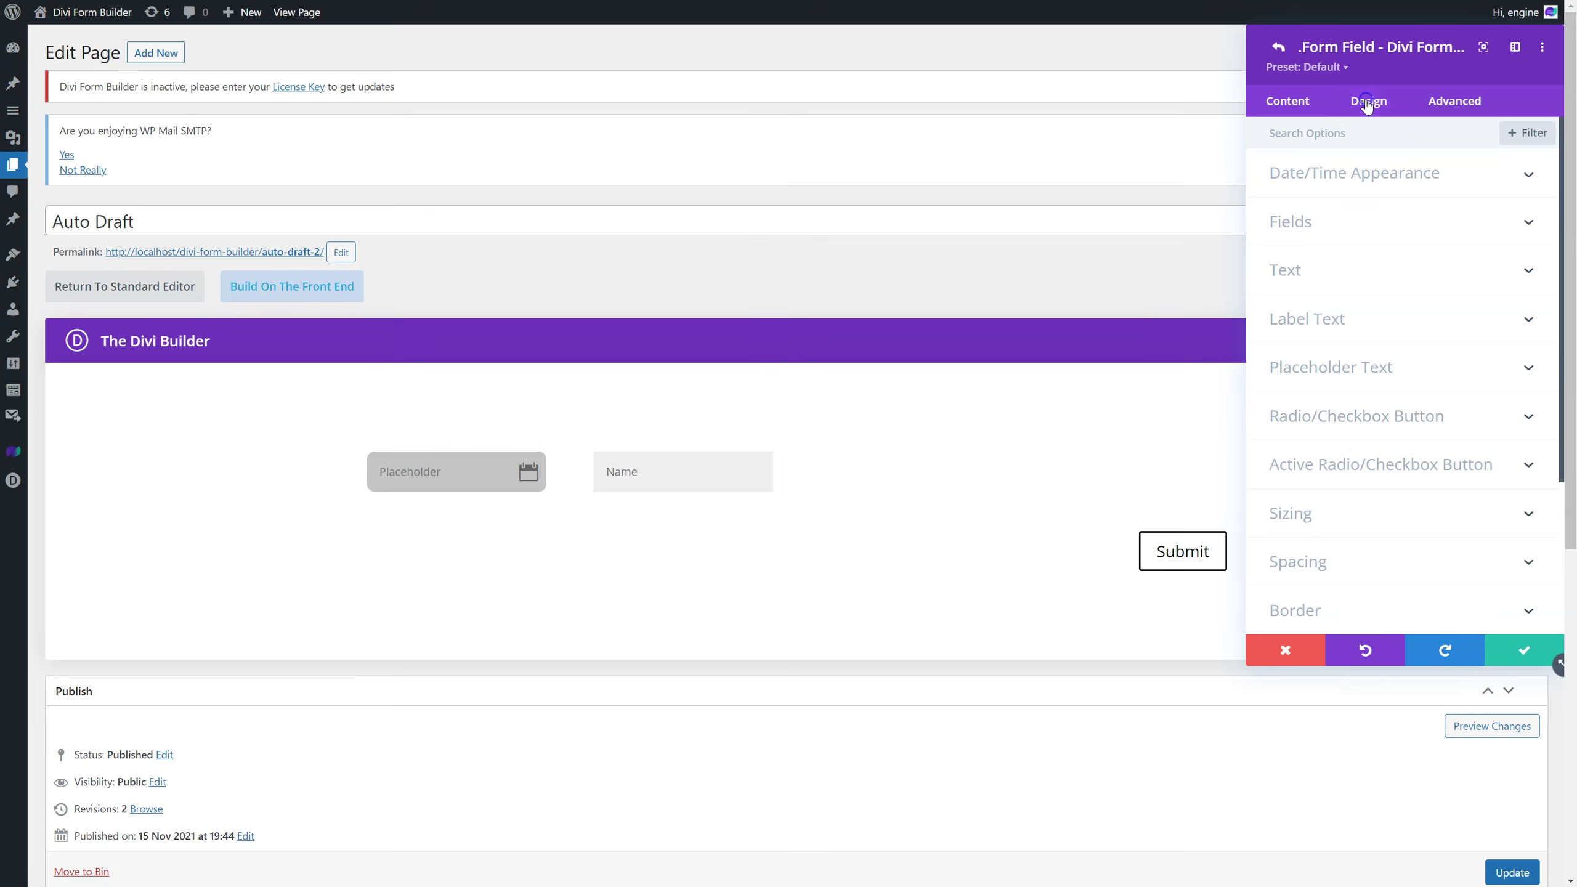
click(1330, 177)
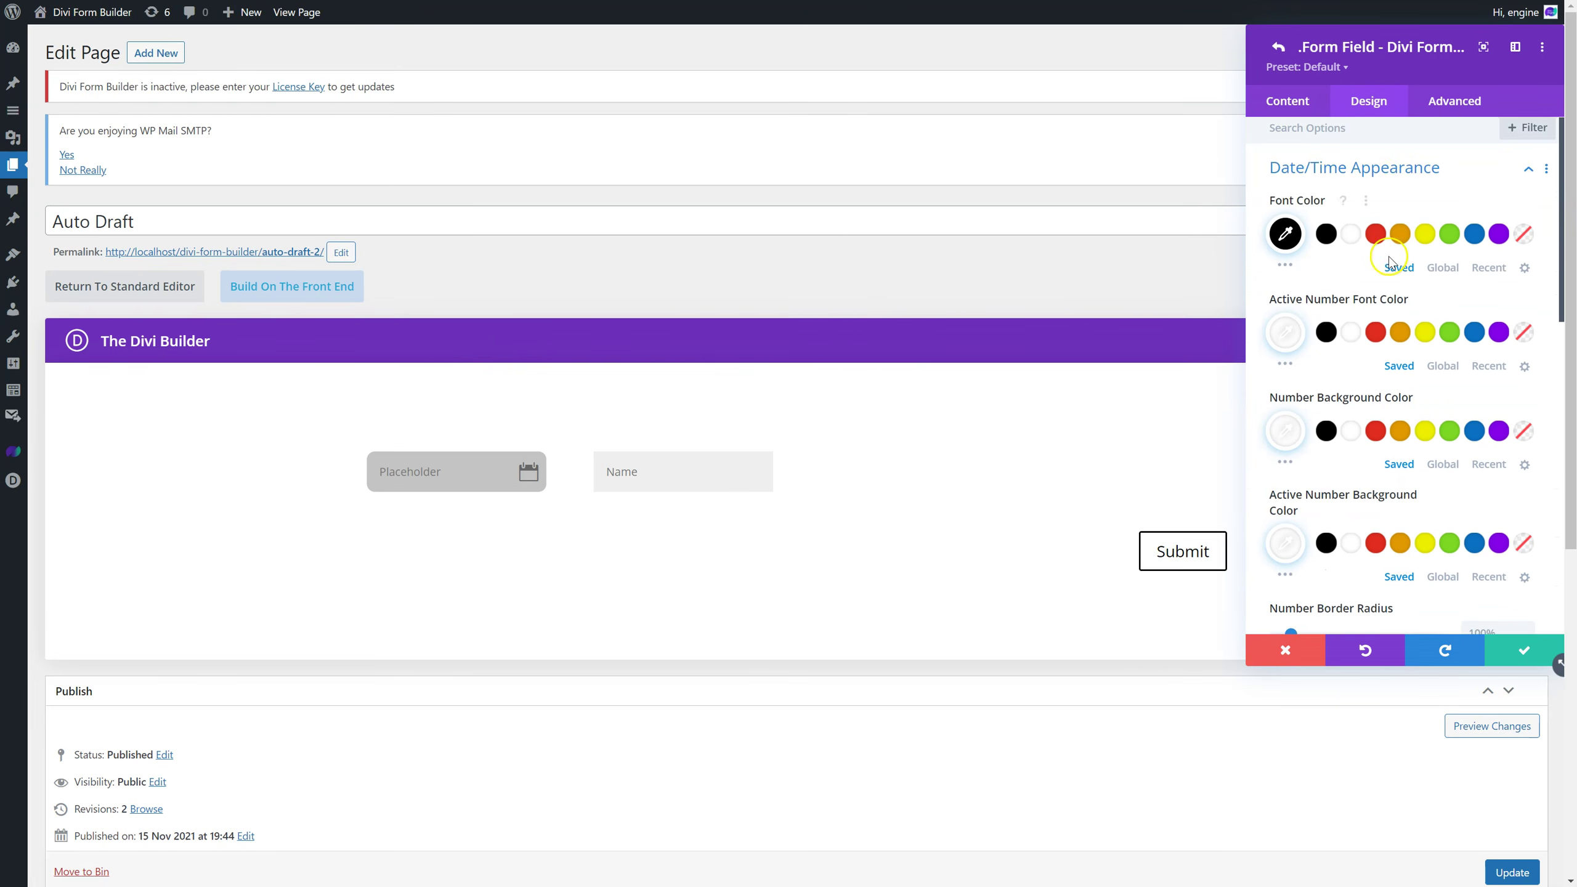
scroll(1389, 261, down, 5)
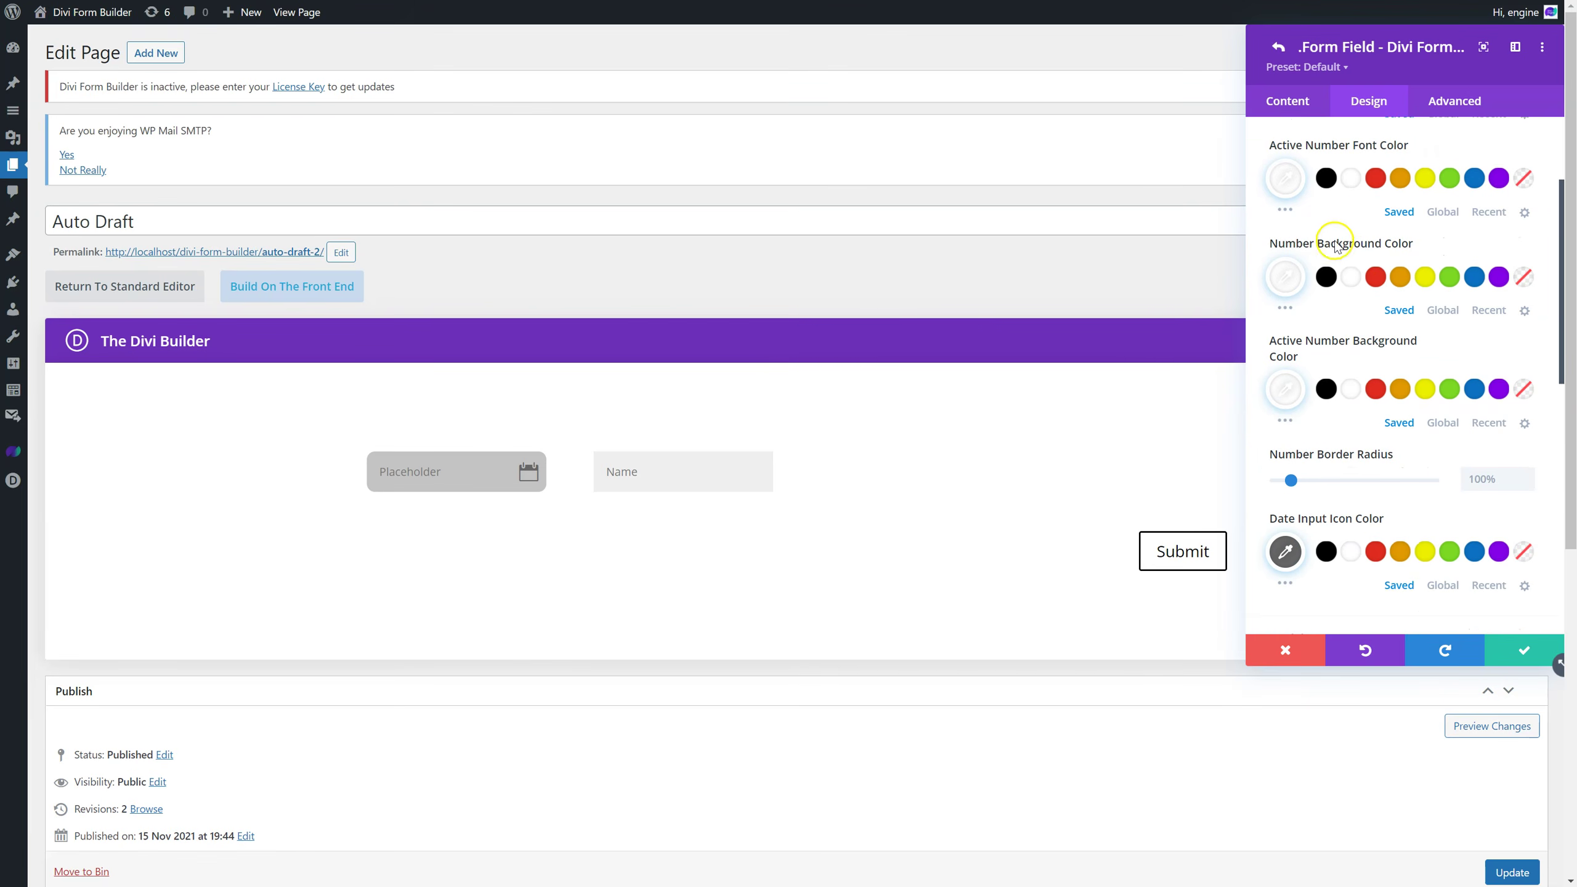
scroll(1347, 294, down, 3)
scroll(1346, 293, up, 3)
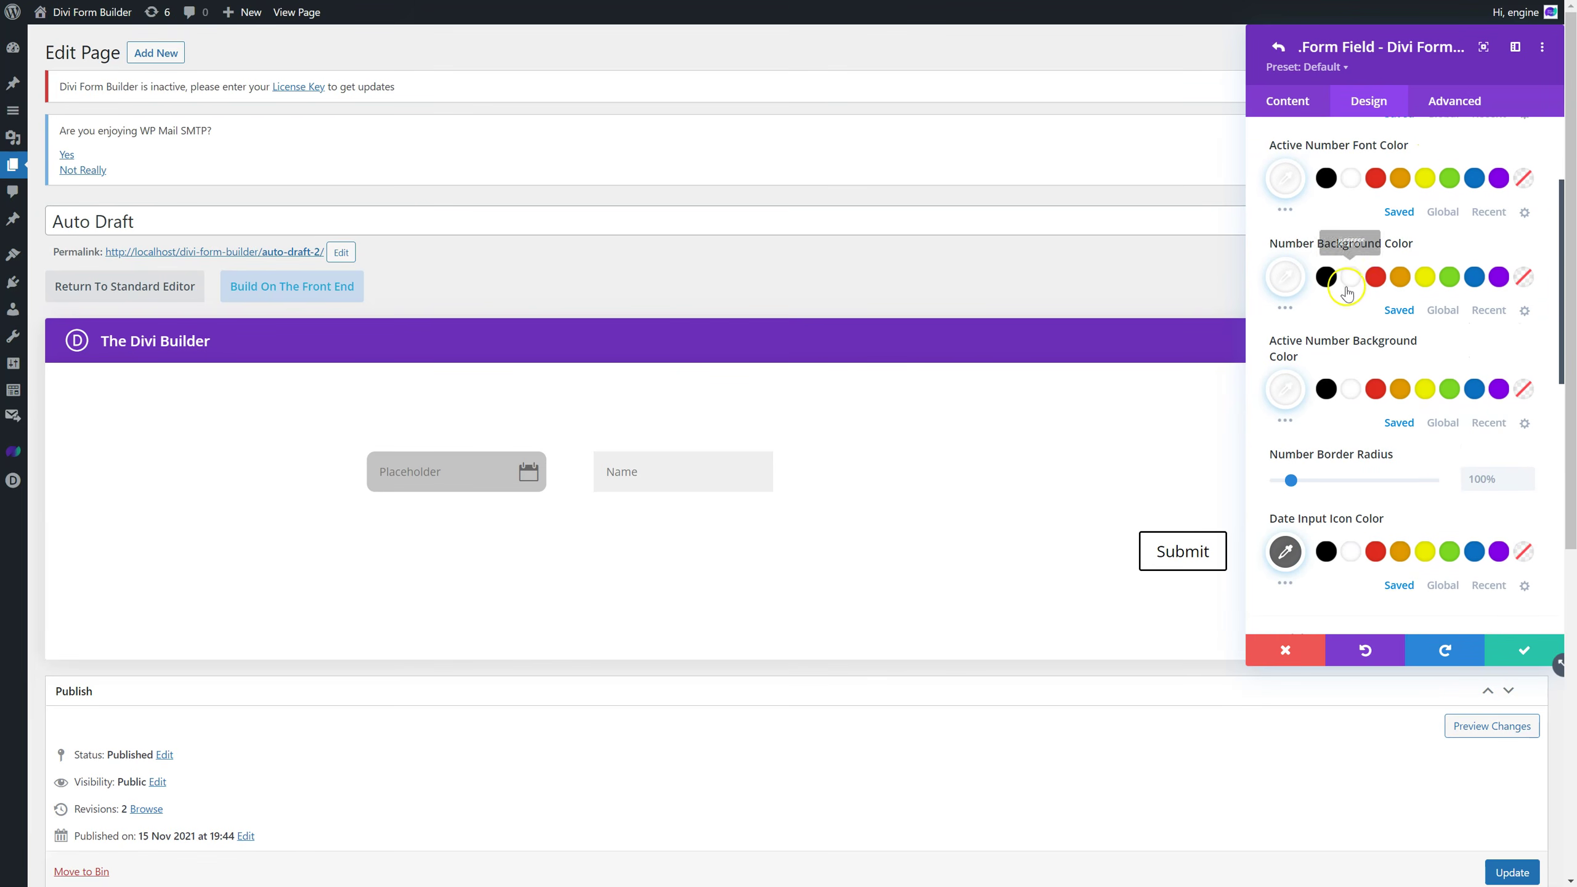
scroll(1346, 294, up, 2)
scroll(1335, 310, up, 2)
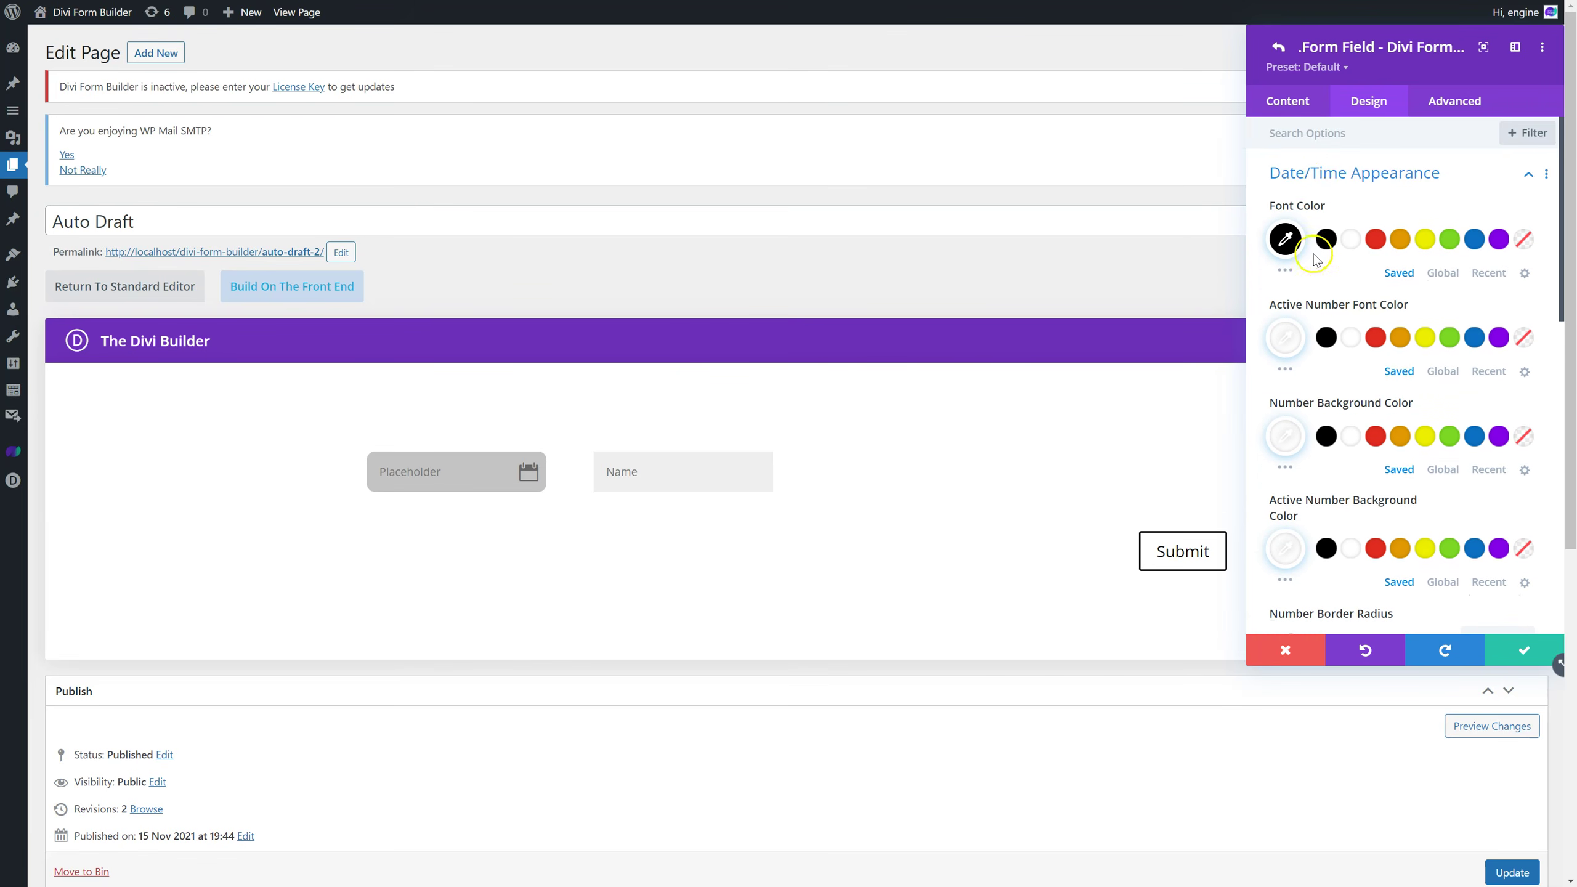
click(1325, 173)
Review the date field's layout options and the available field types, and return to the form's settings.
click(1307, 105)
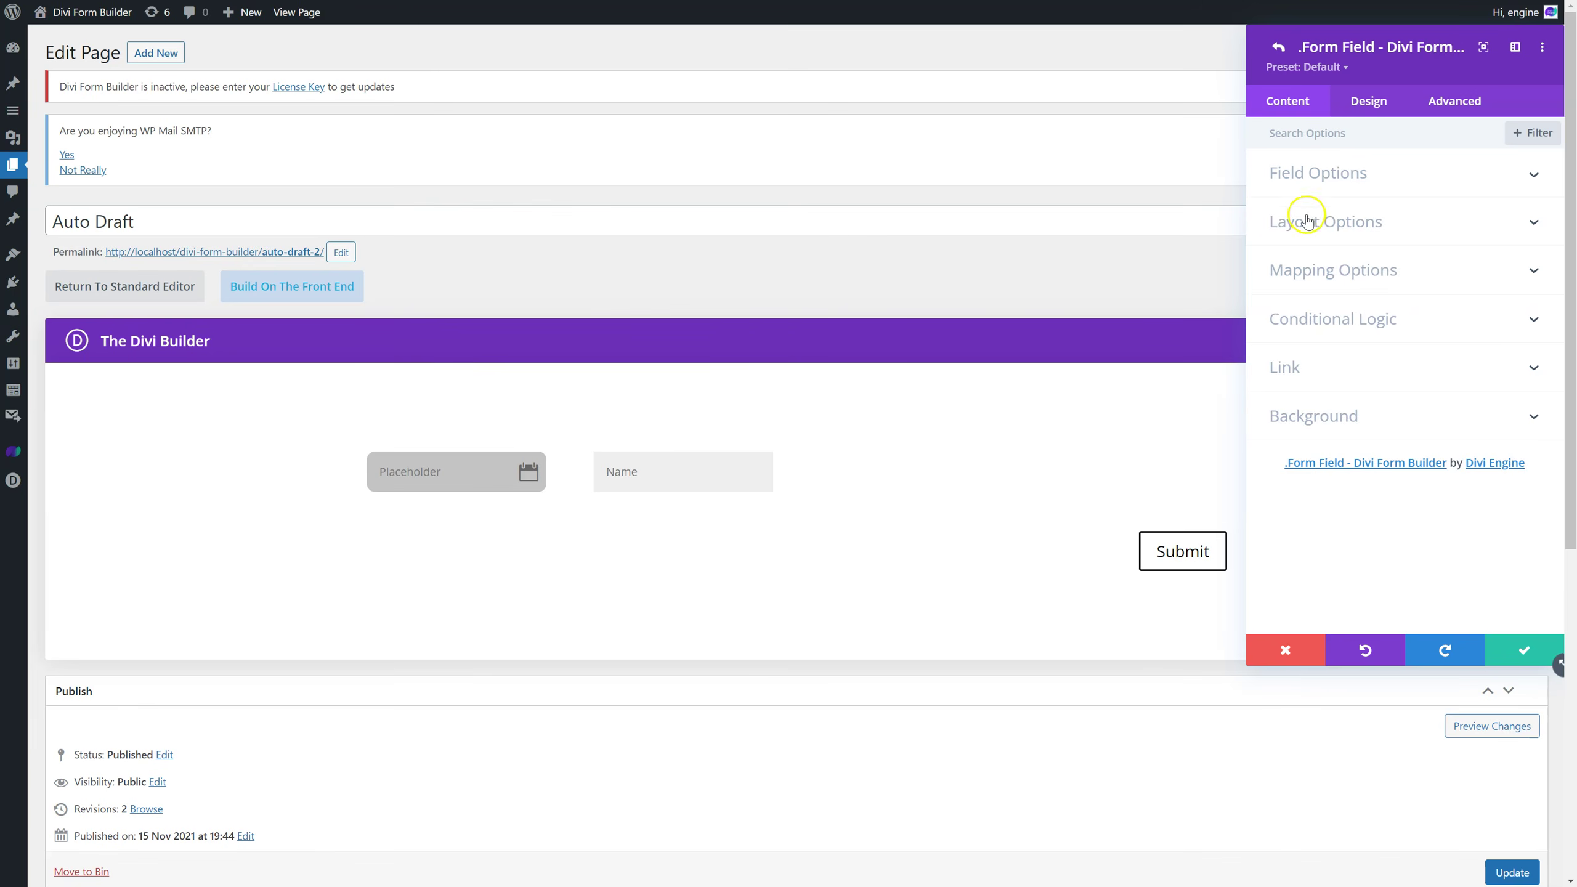
click(1355, 173)
click(1357, 469)
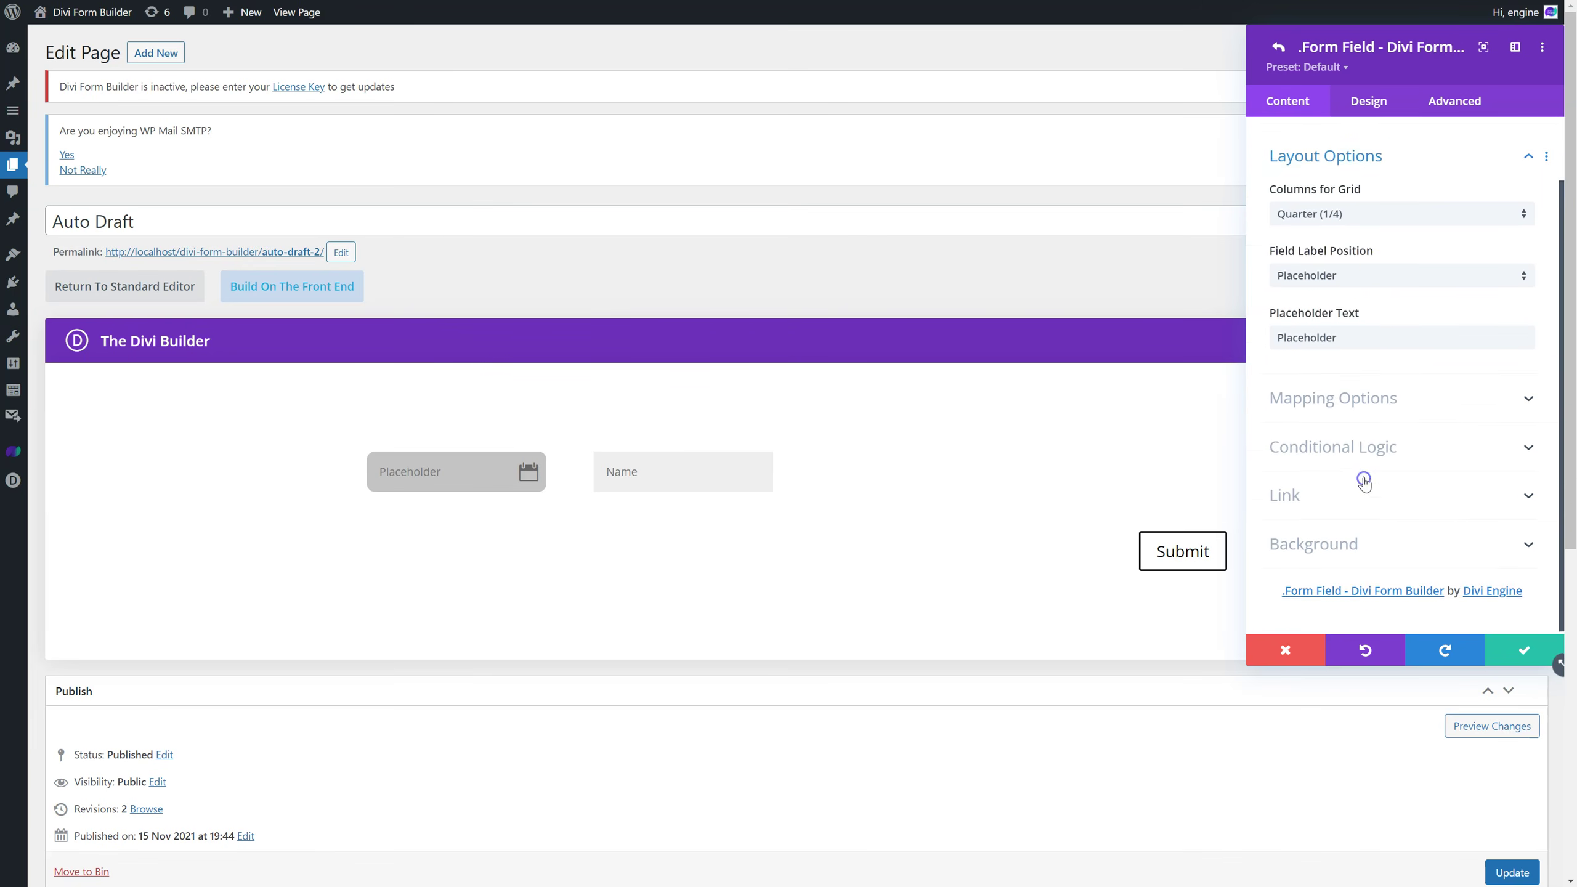
scroll(1359, 205, up, 2)
click(1355, 173)
click(1351, 367)
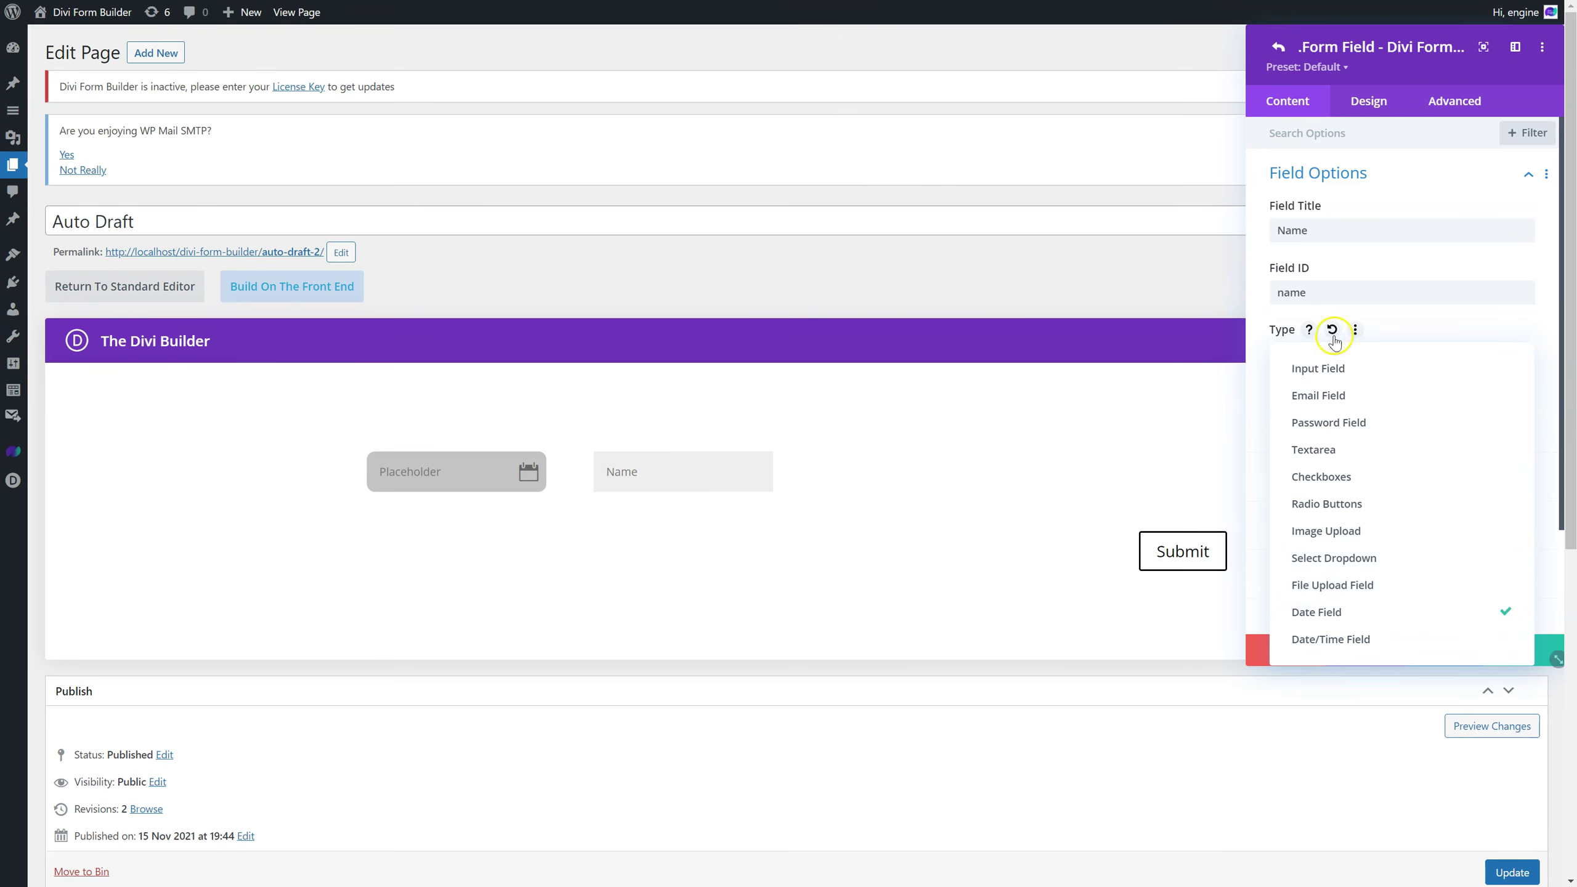
click(1358, 172)
mouse_move(1339, 210)
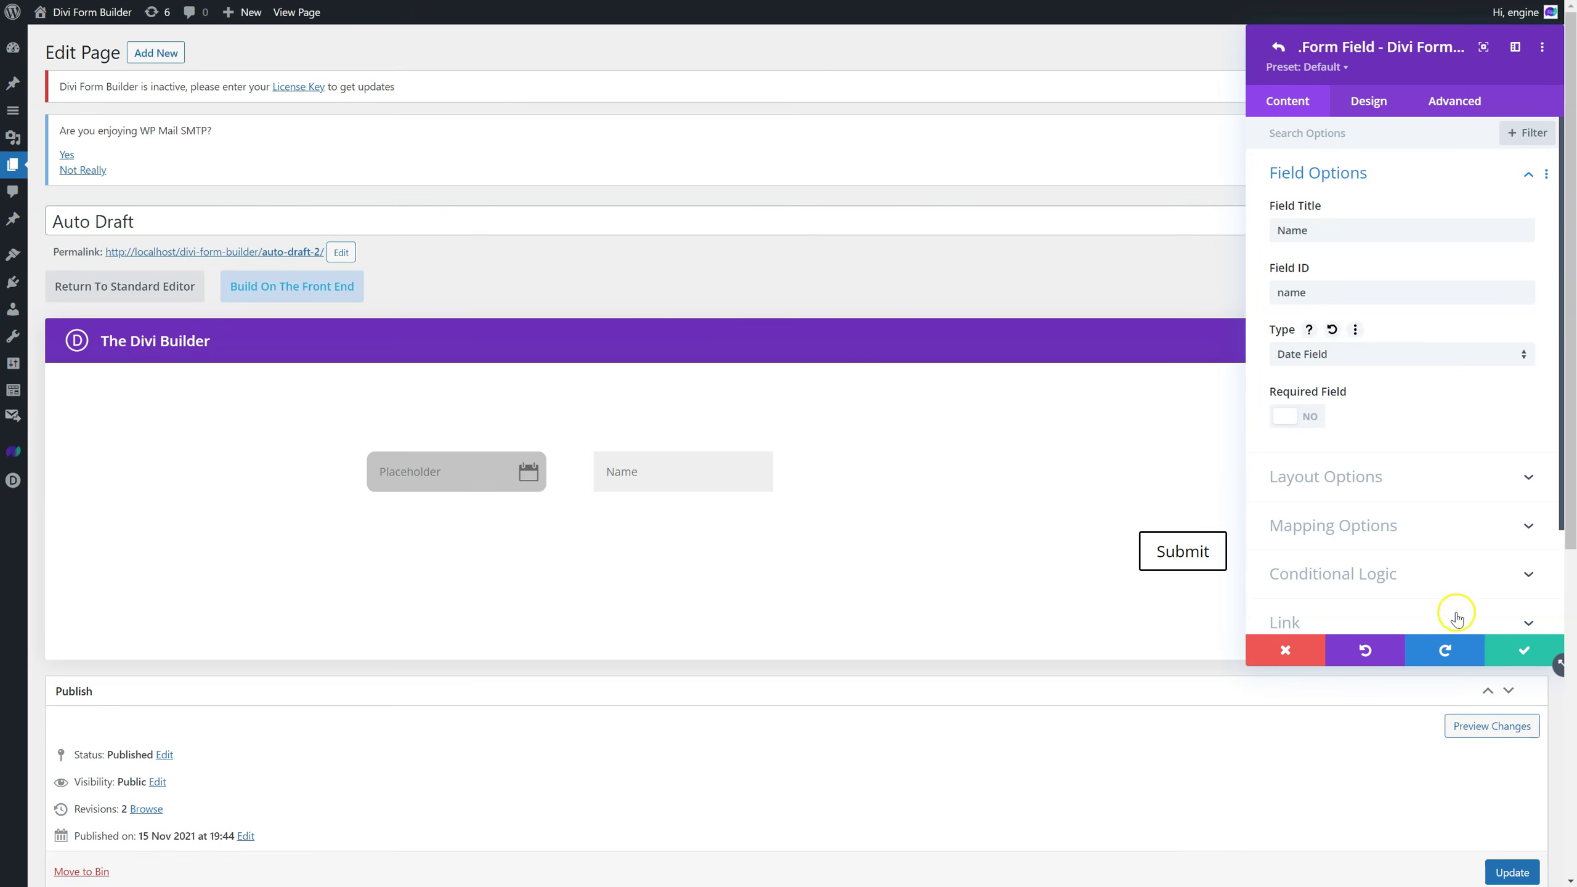
click(1500, 647)
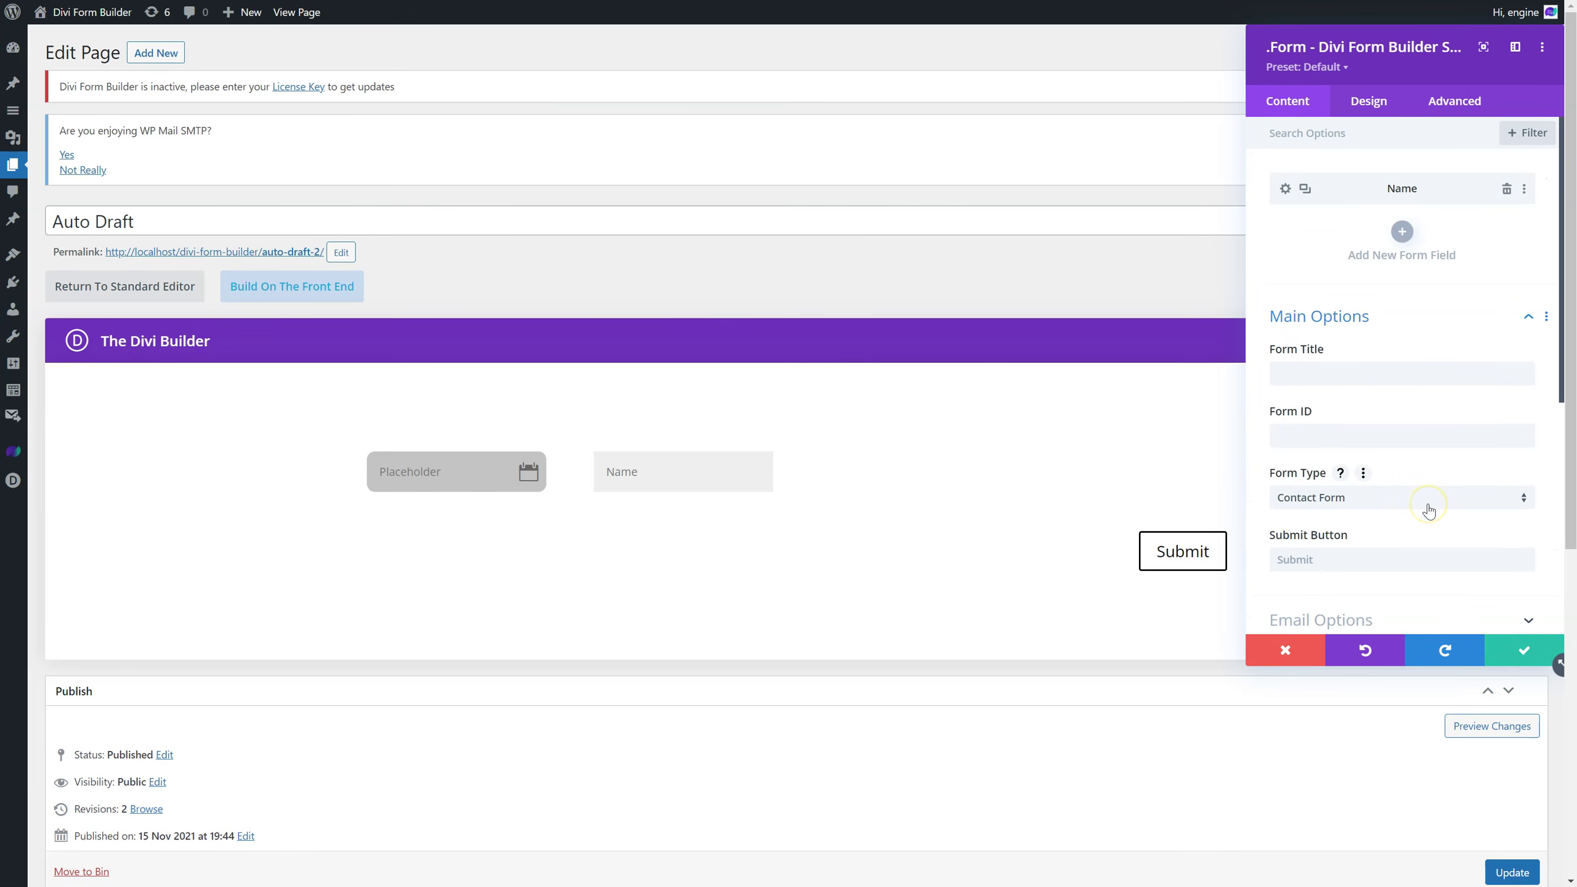
click(1285, 189)
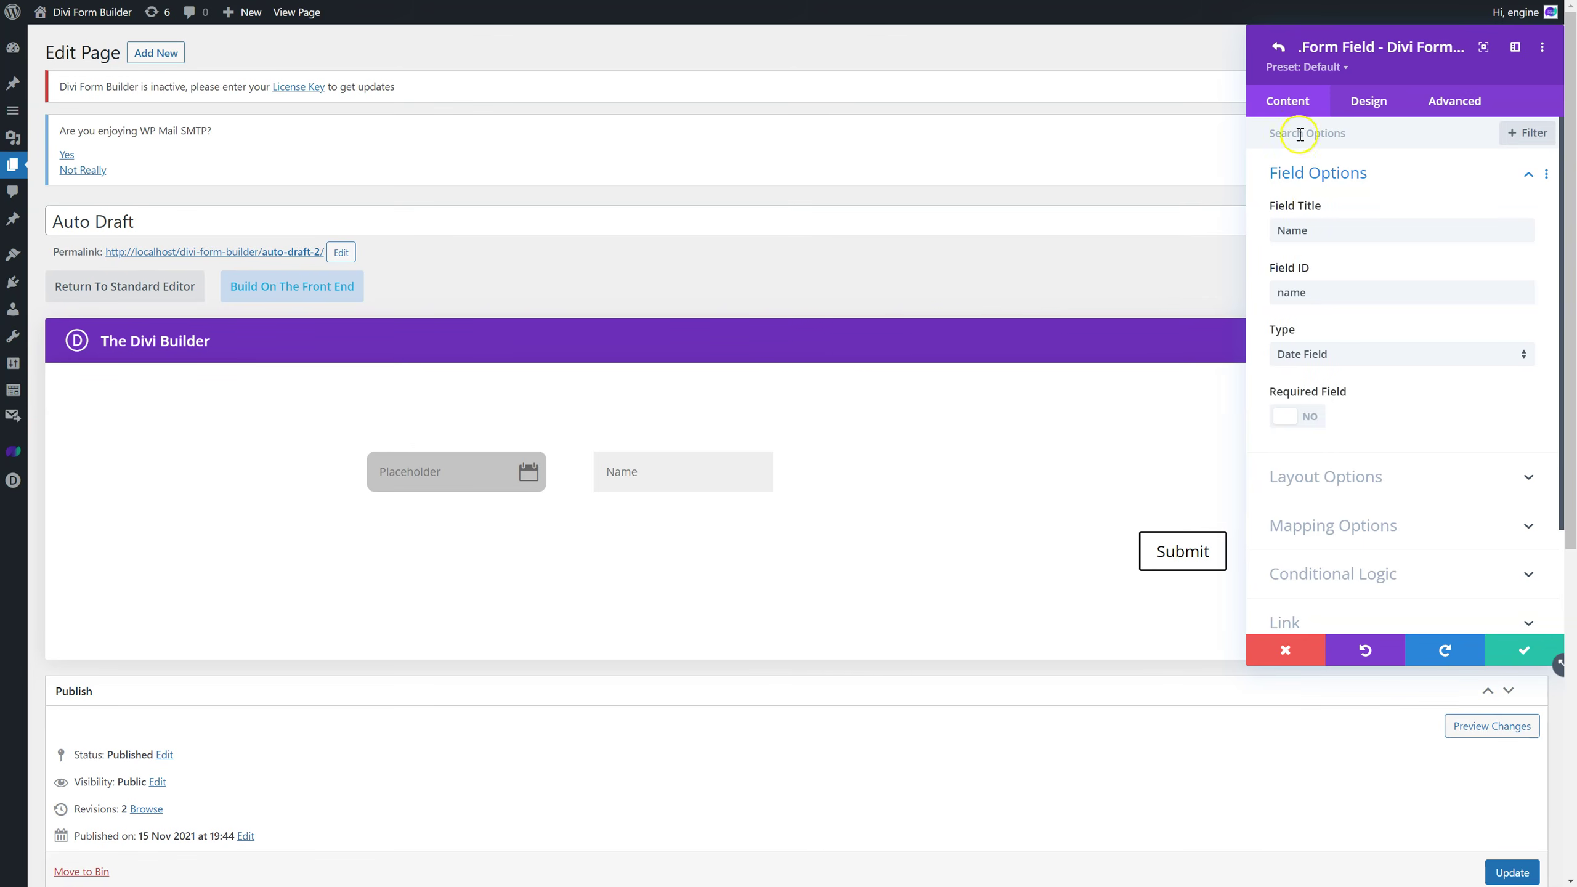
click(1277, 46)
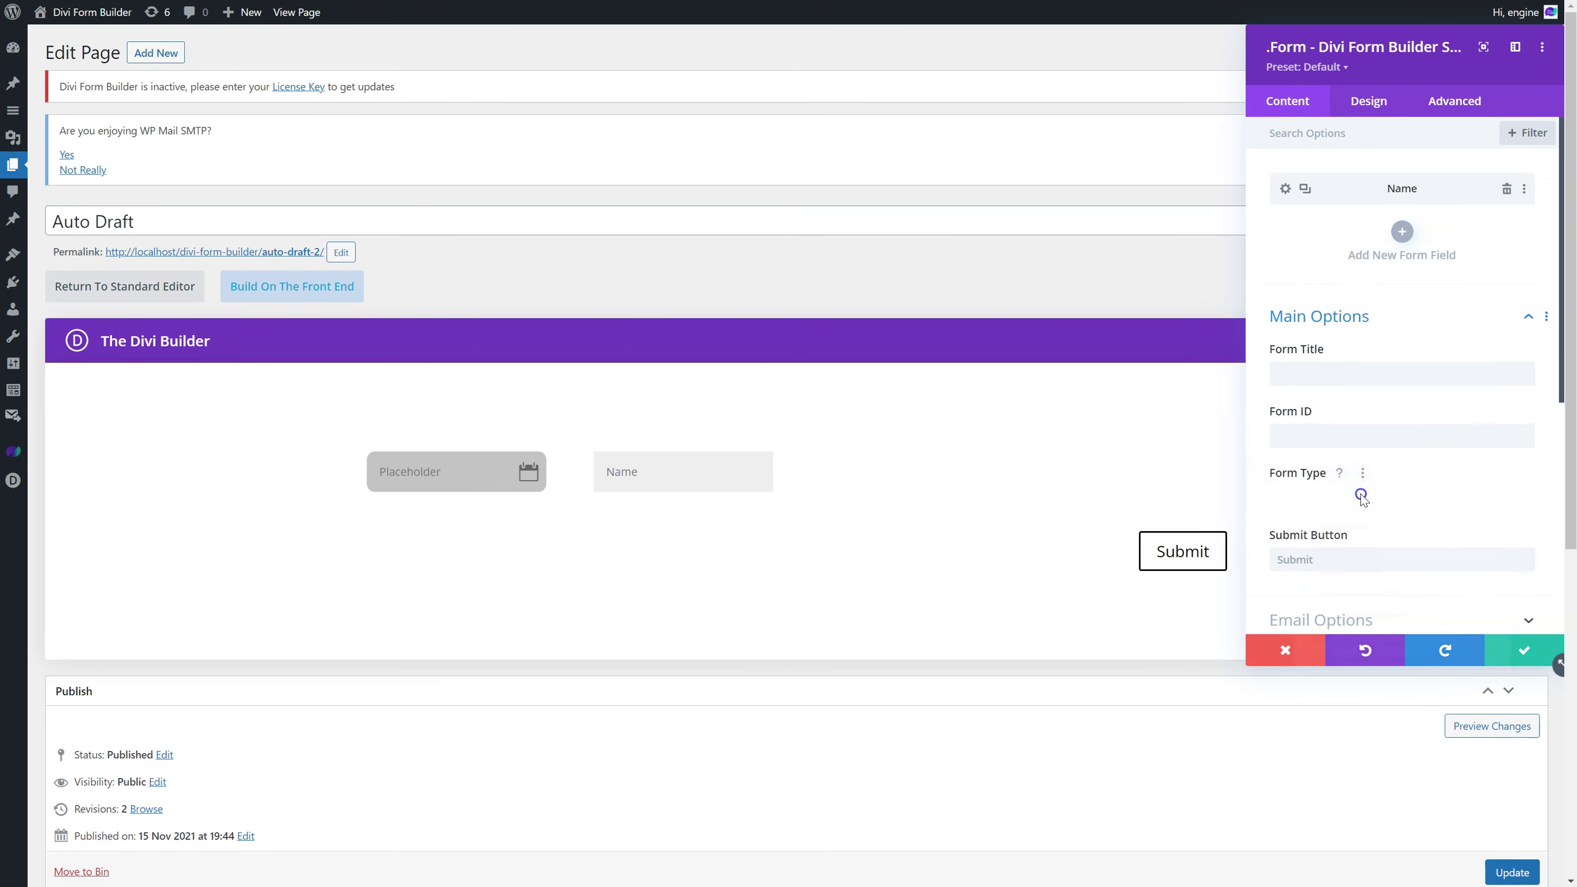
Set the Form Type to Create Property Form and delete both Name fields from the form.
click(1361, 497)
click(1409, 591)
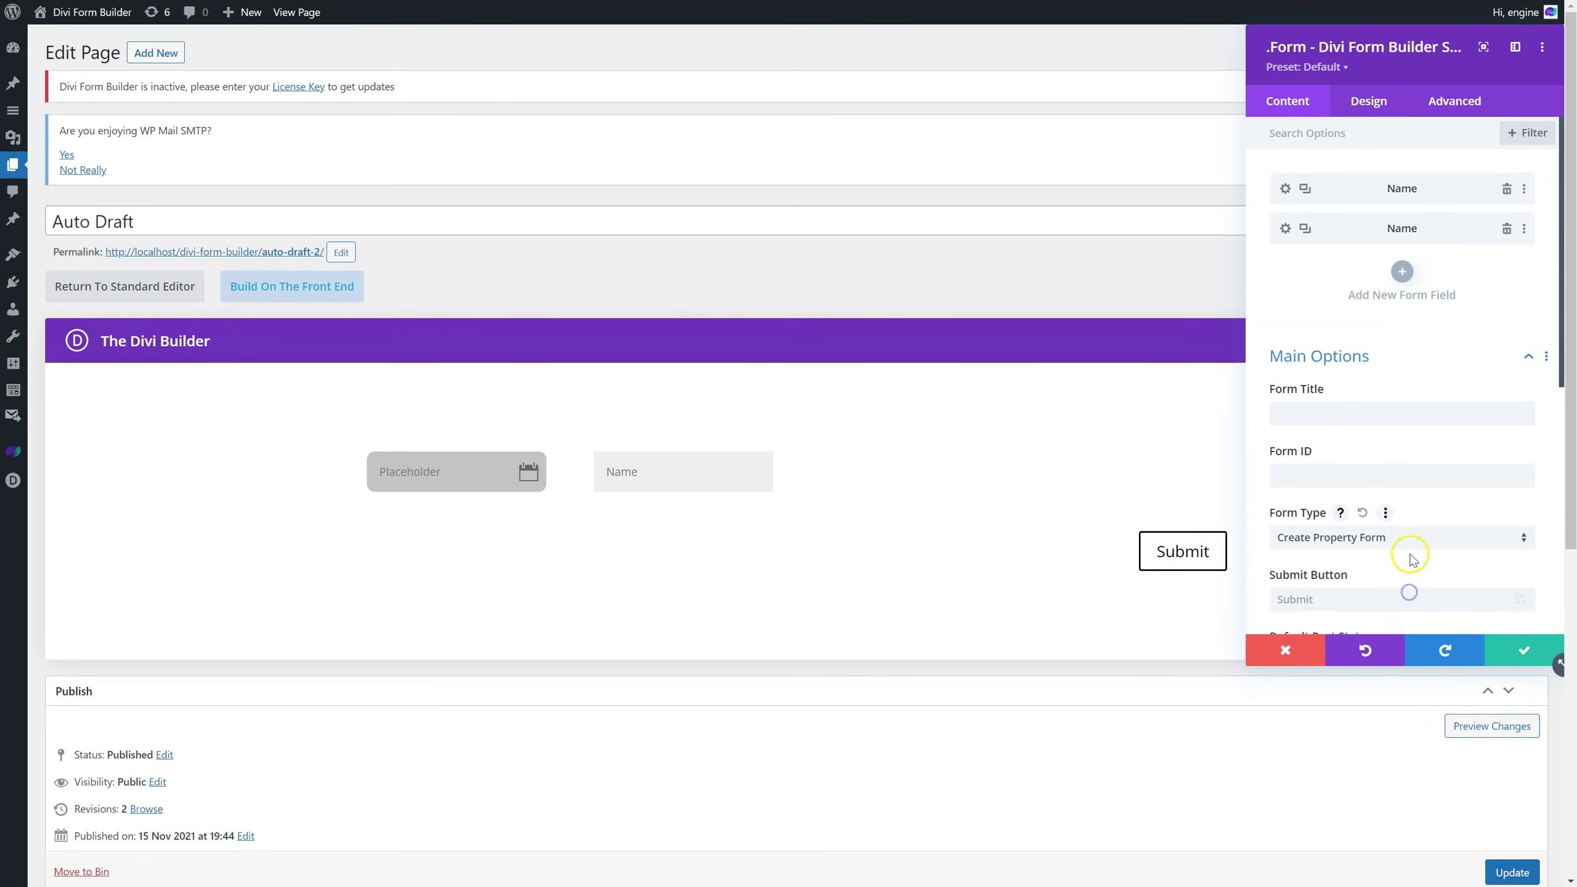
click(1508, 228)
click(1507, 189)
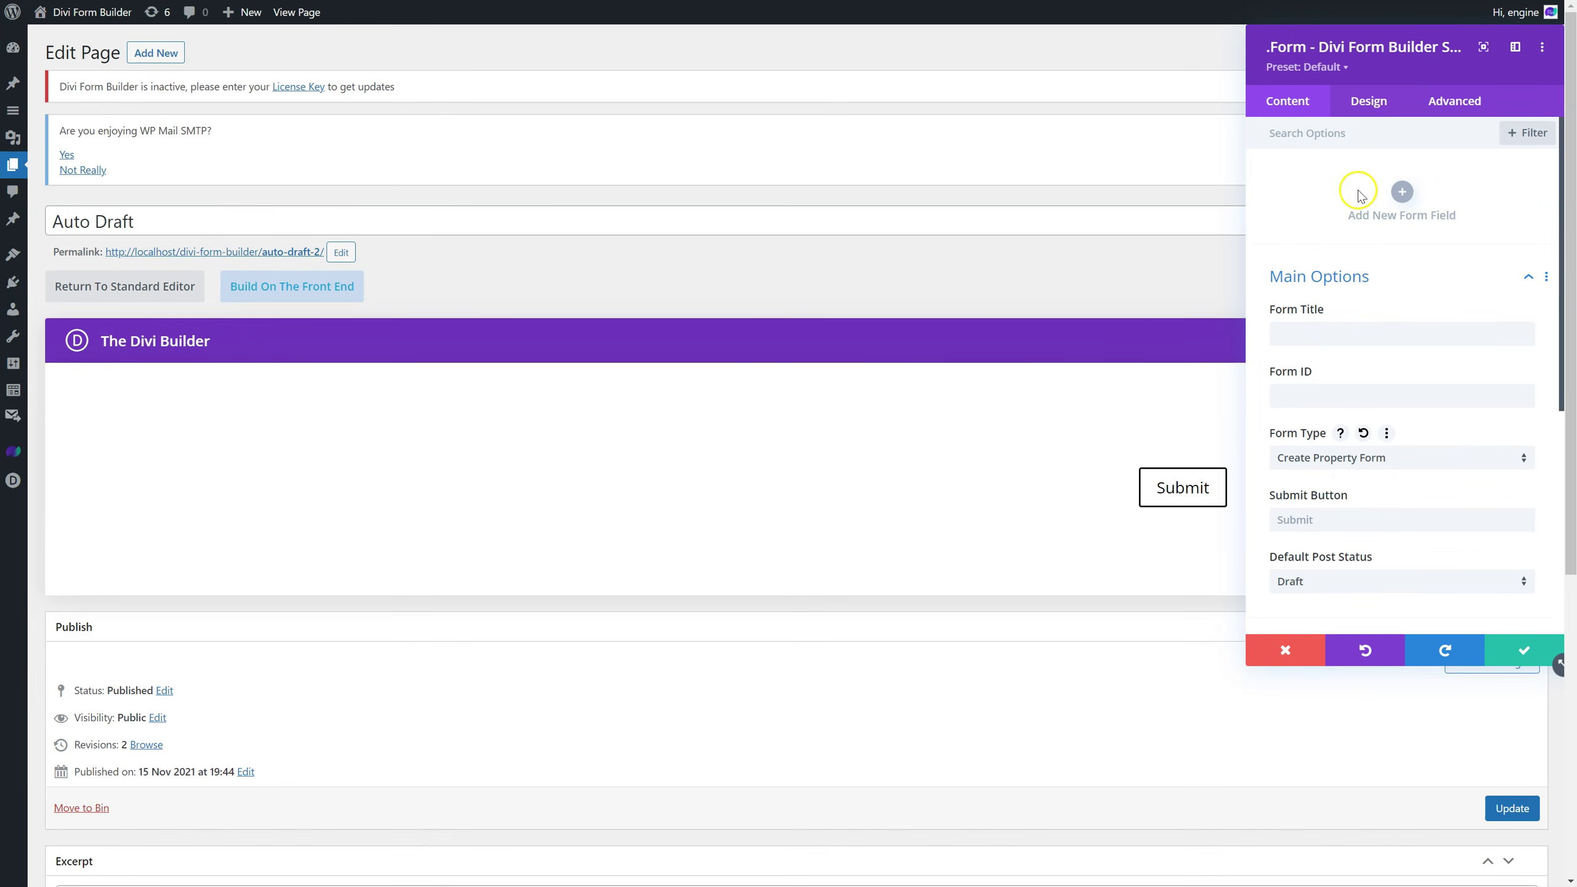
Add a form field titled Property Name, keeping Input Field as its type.
click(1405, 190)
click(1384, 227)
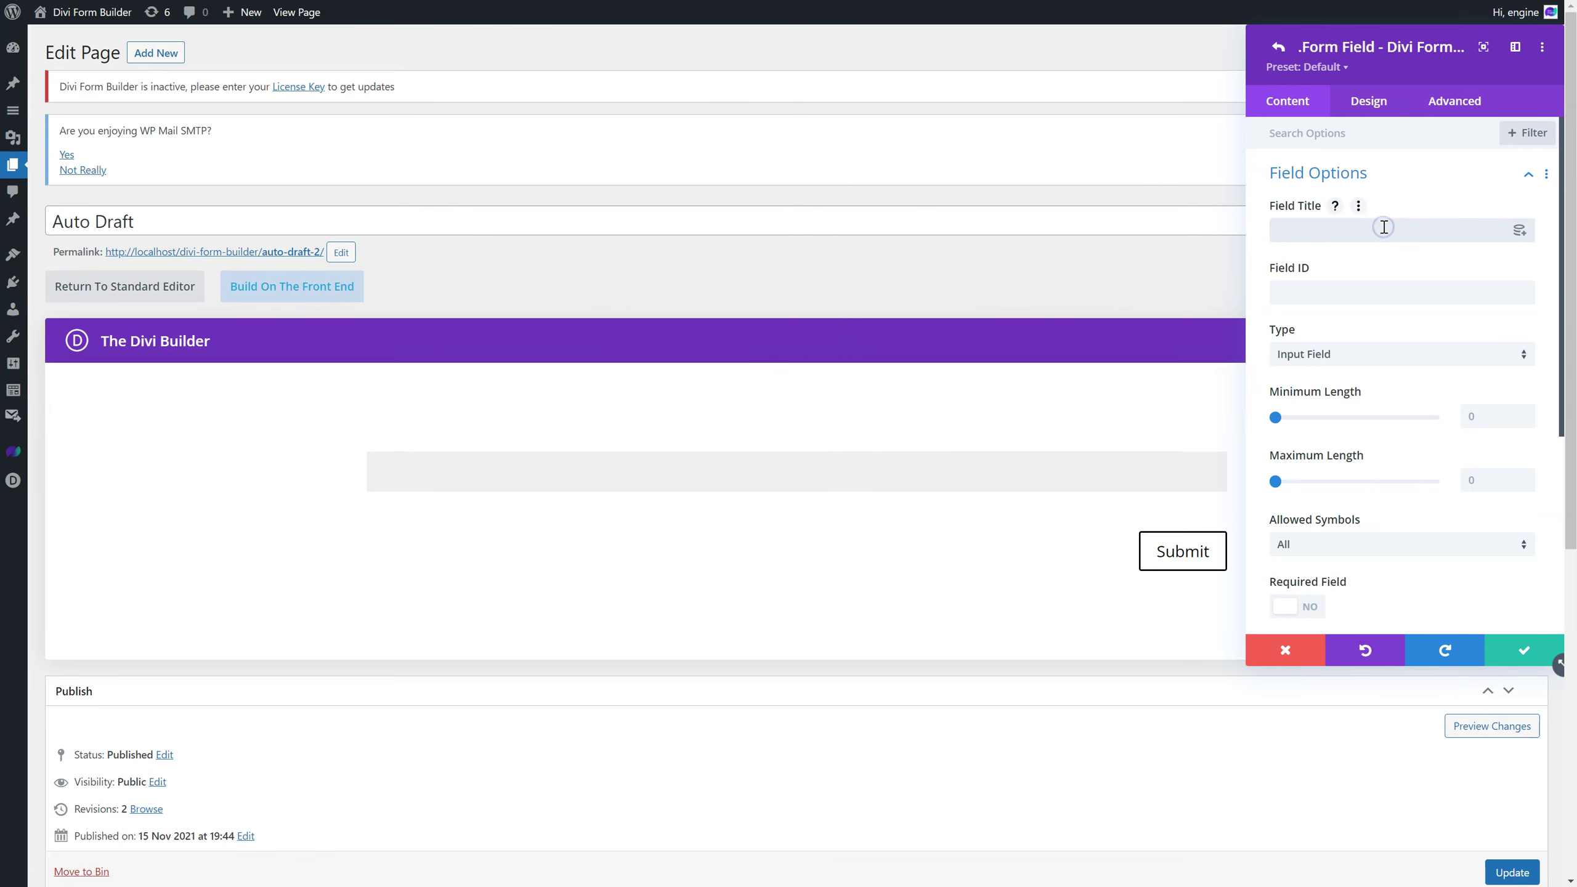
text(Prop)
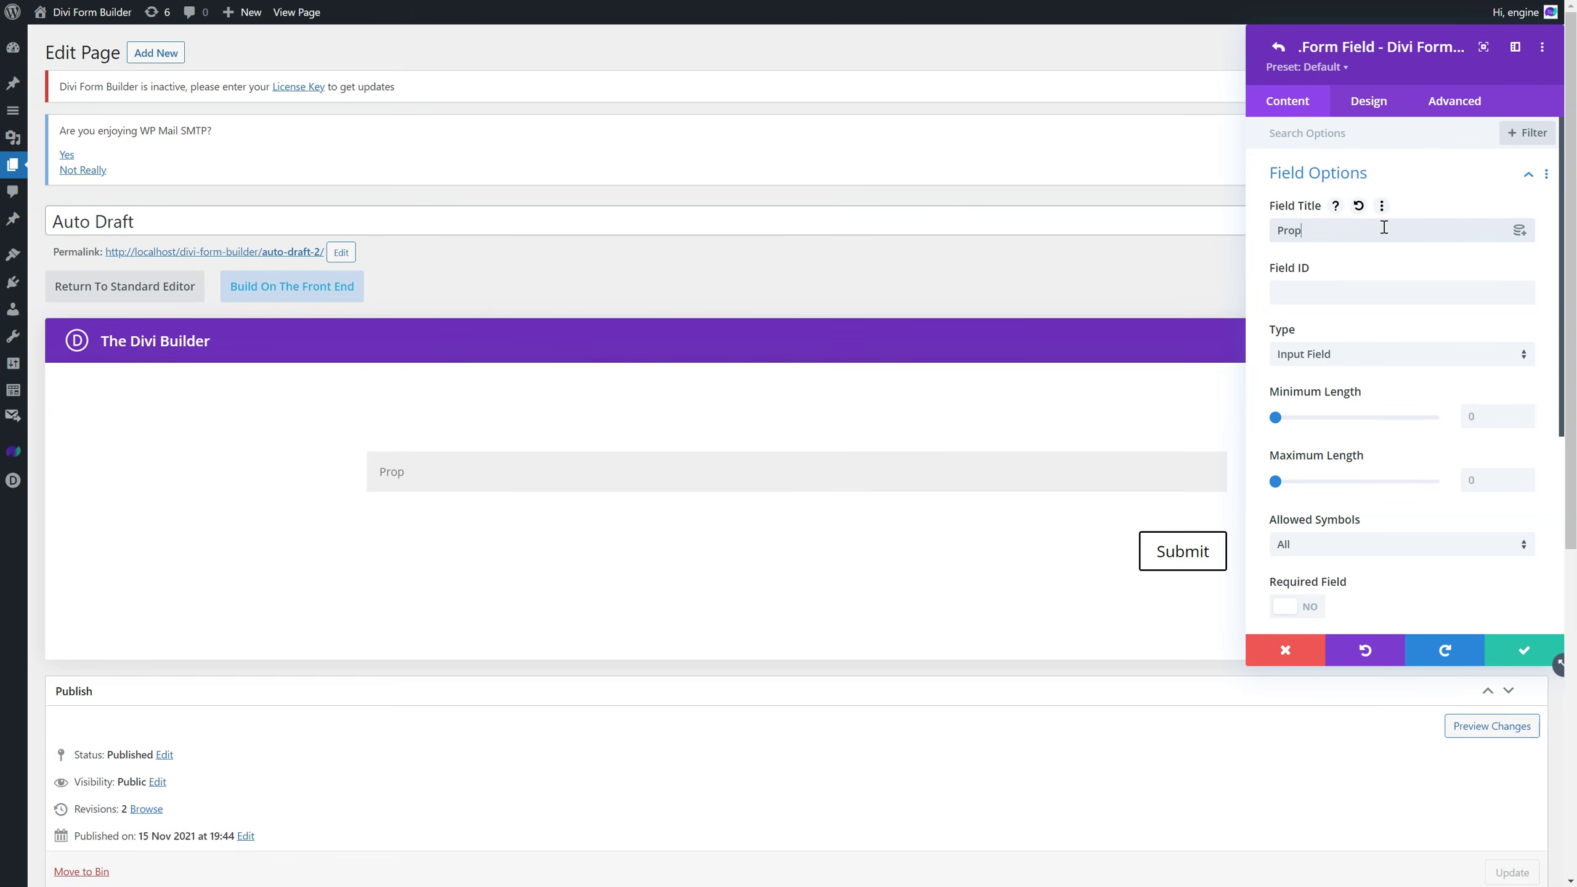
text(erty Name)
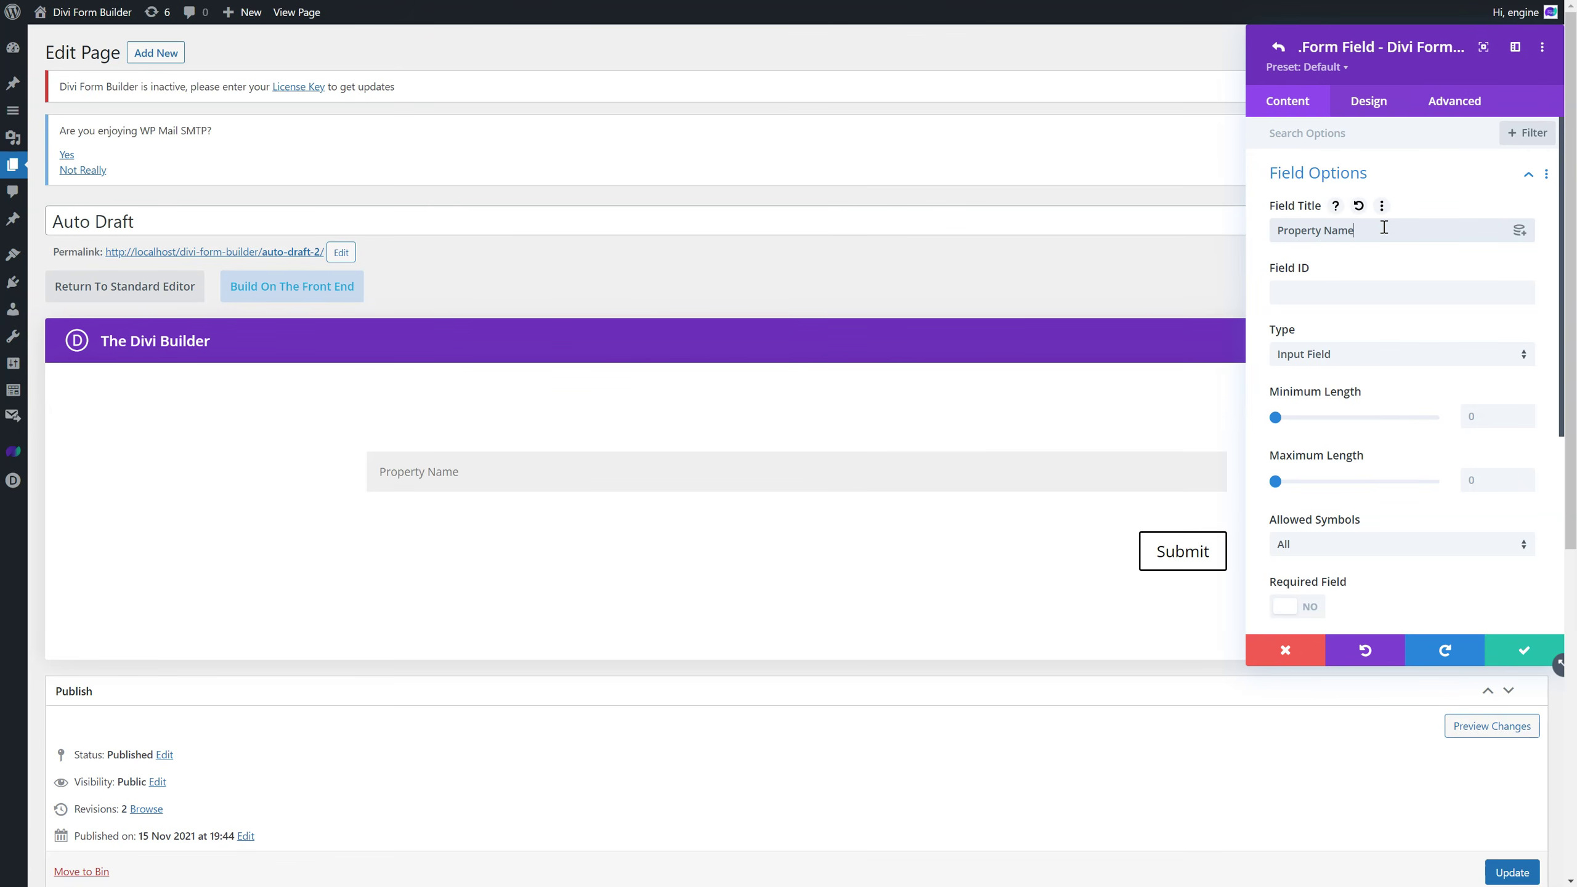
click(1351, 357)
click(1352, 370)
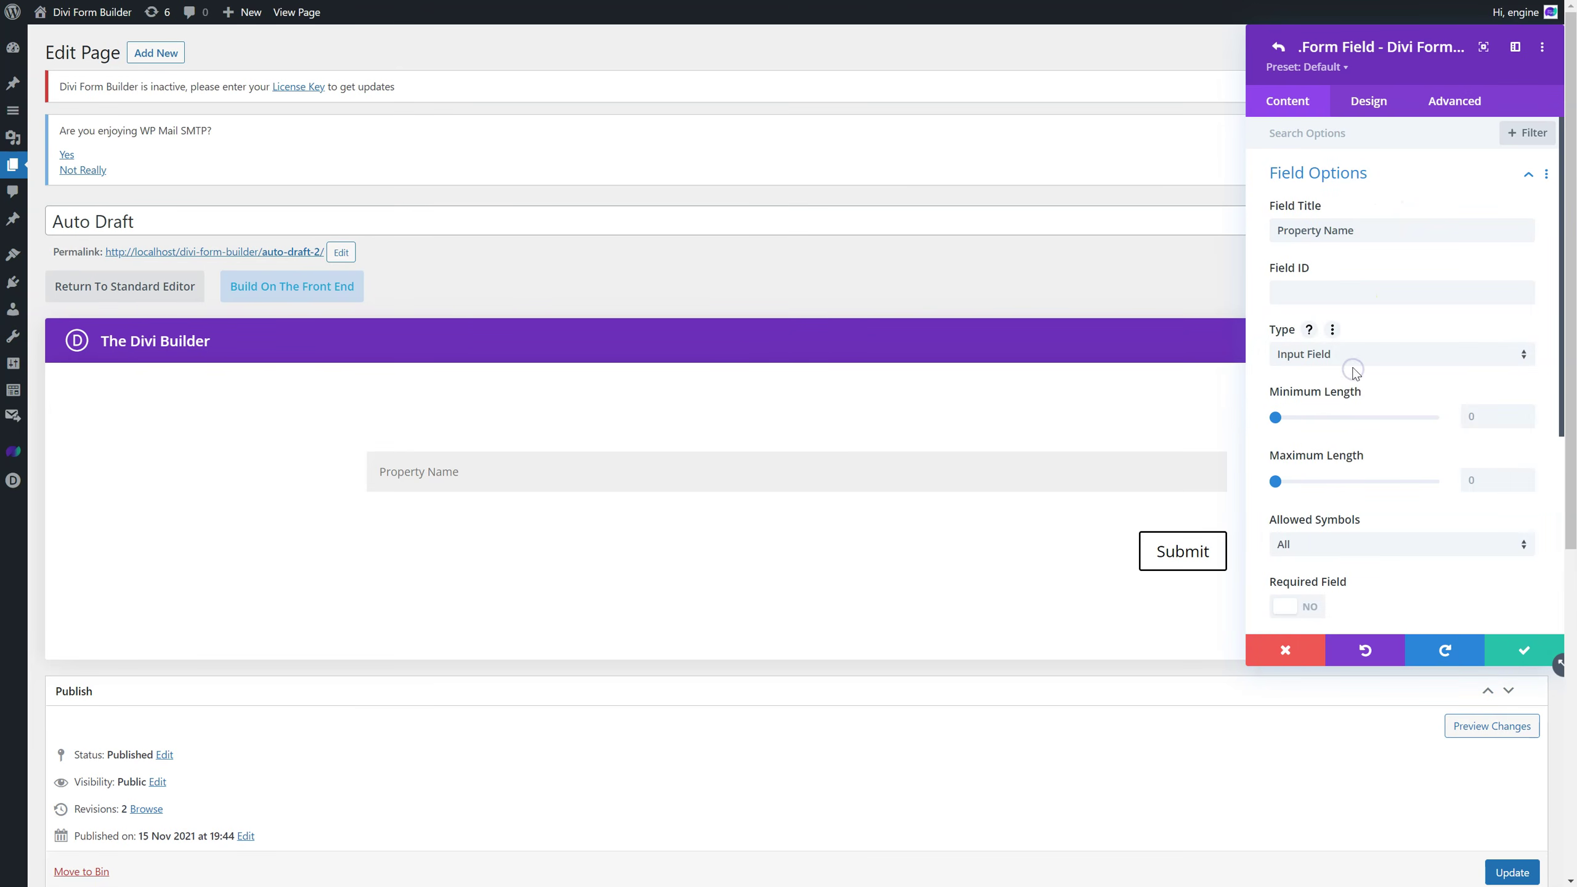
Set the Property Name field's label position to Top in its layout options.
scroll(1353, 371, down, 3)
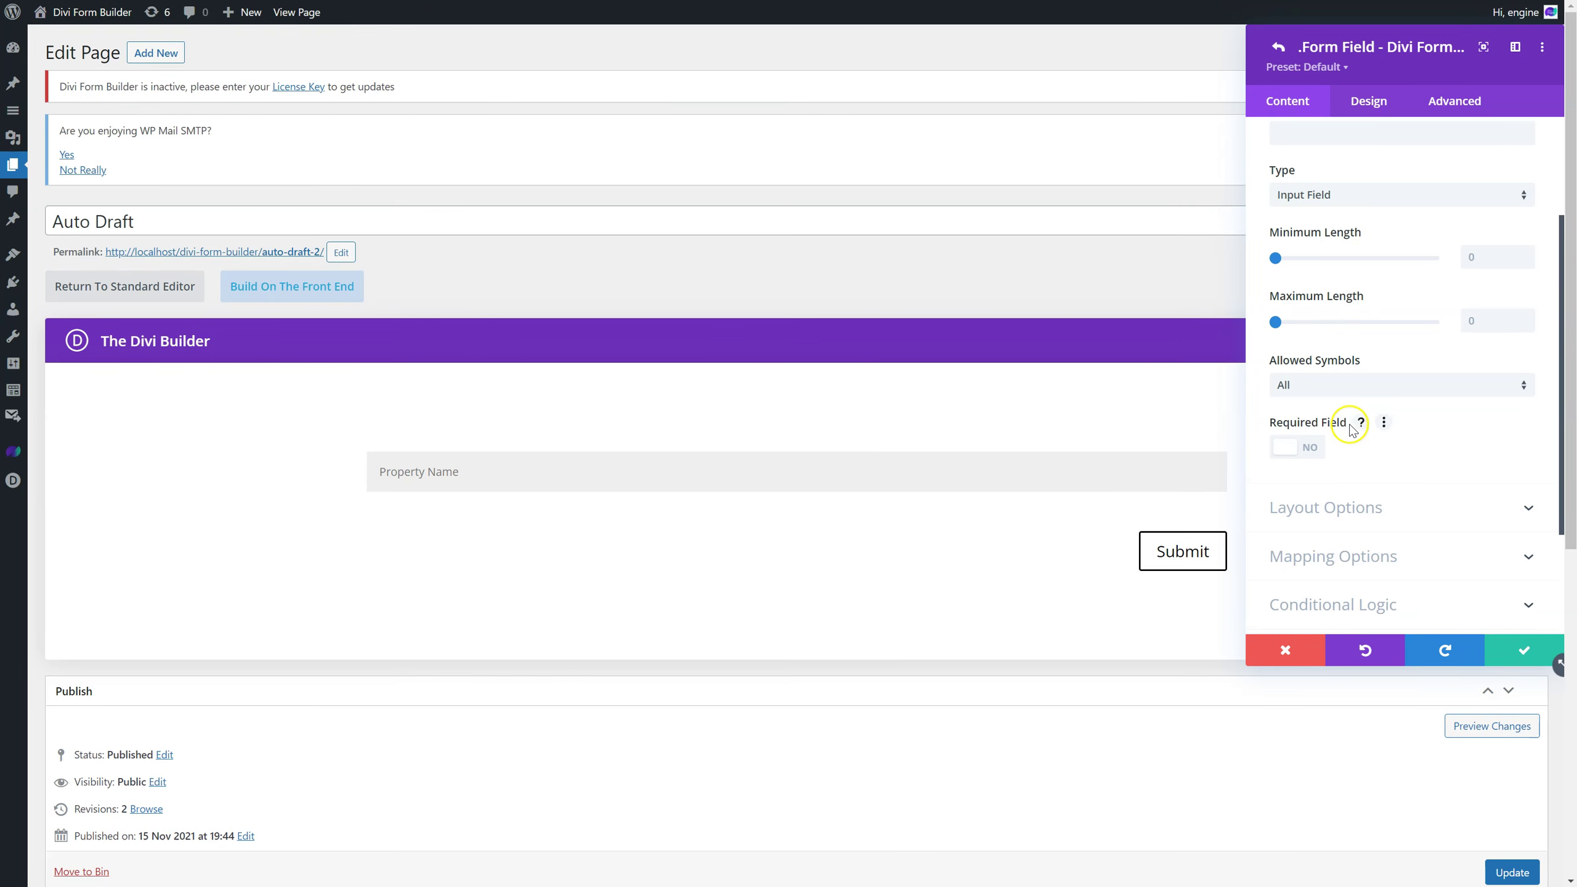
scroll(1351, 430, down, 1)
click(1350, 430)
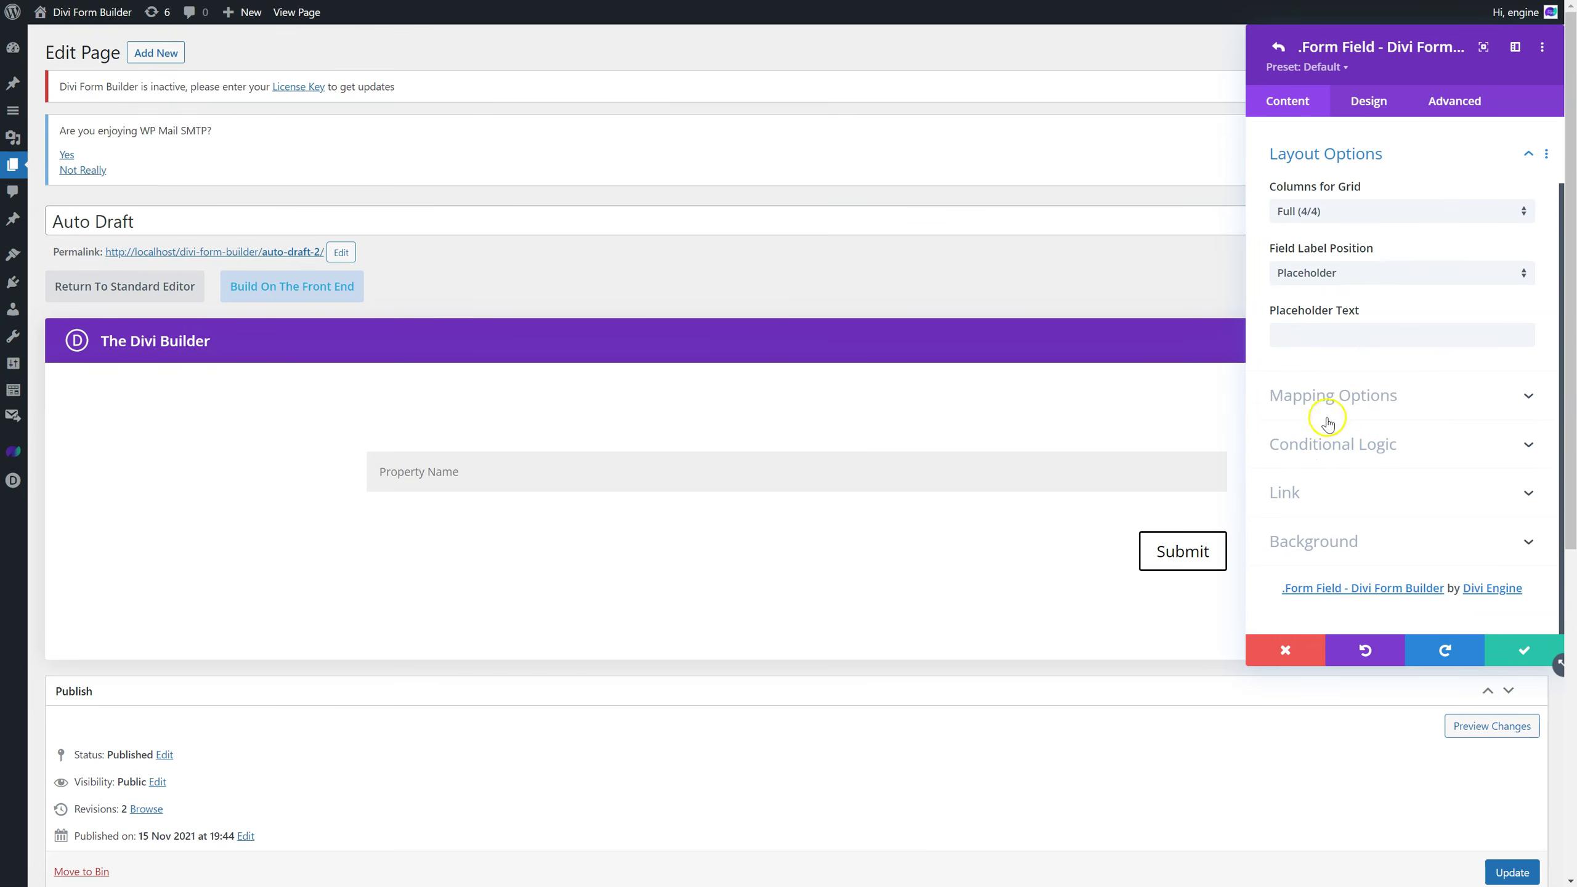
click(1359, 273)
click(1362, 314)
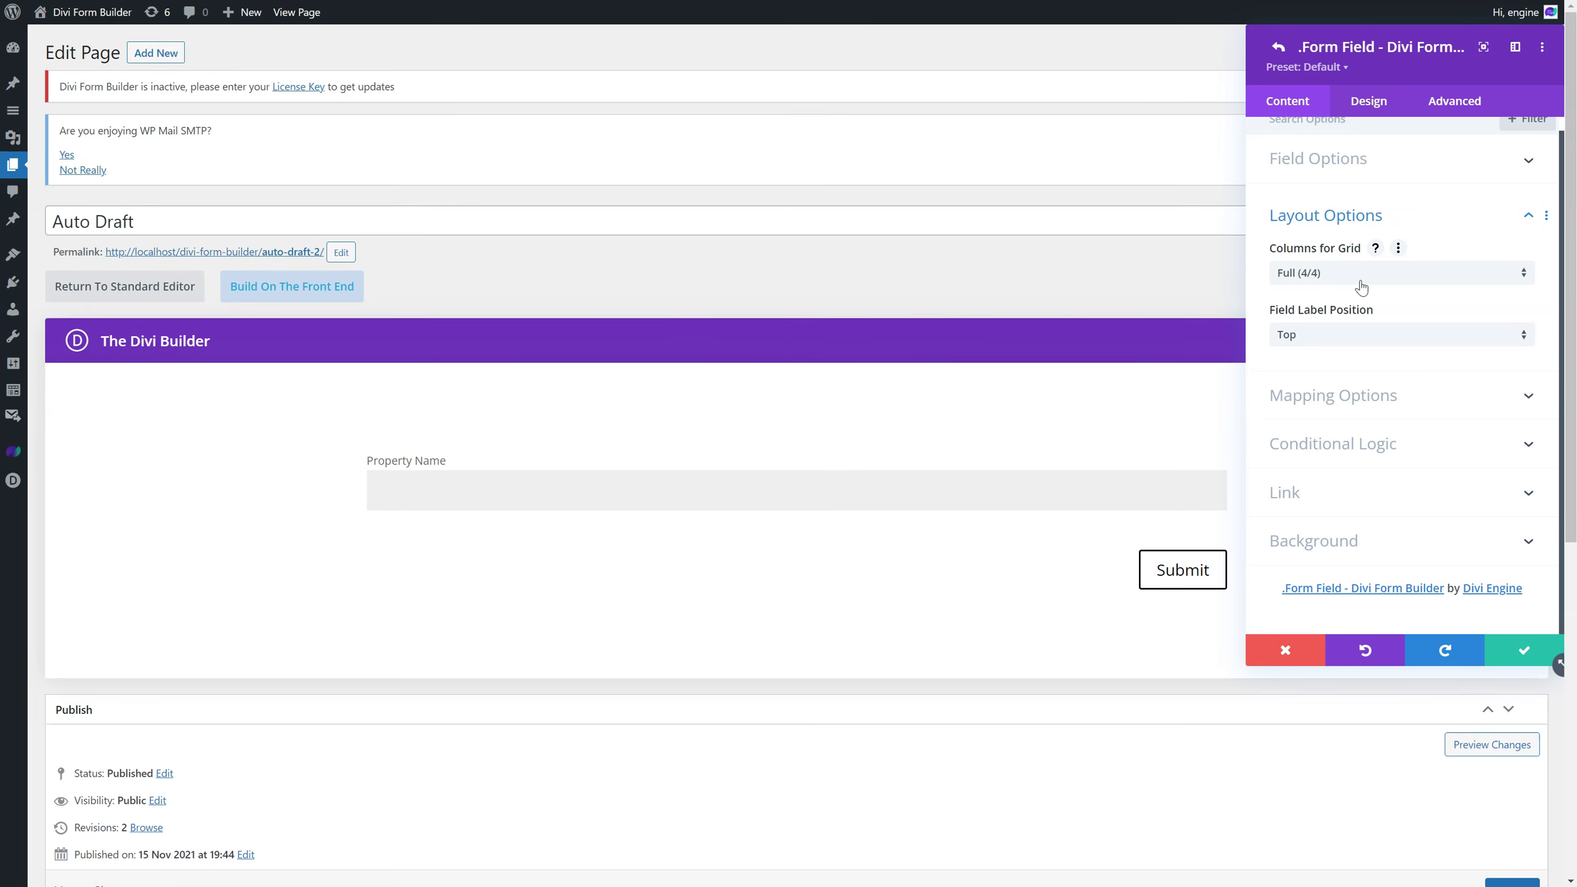
Open the Property Name field's mapping options and view the title field on the New Property page without leaving the form editor.
click(1388, 404)
click(1296, 395)
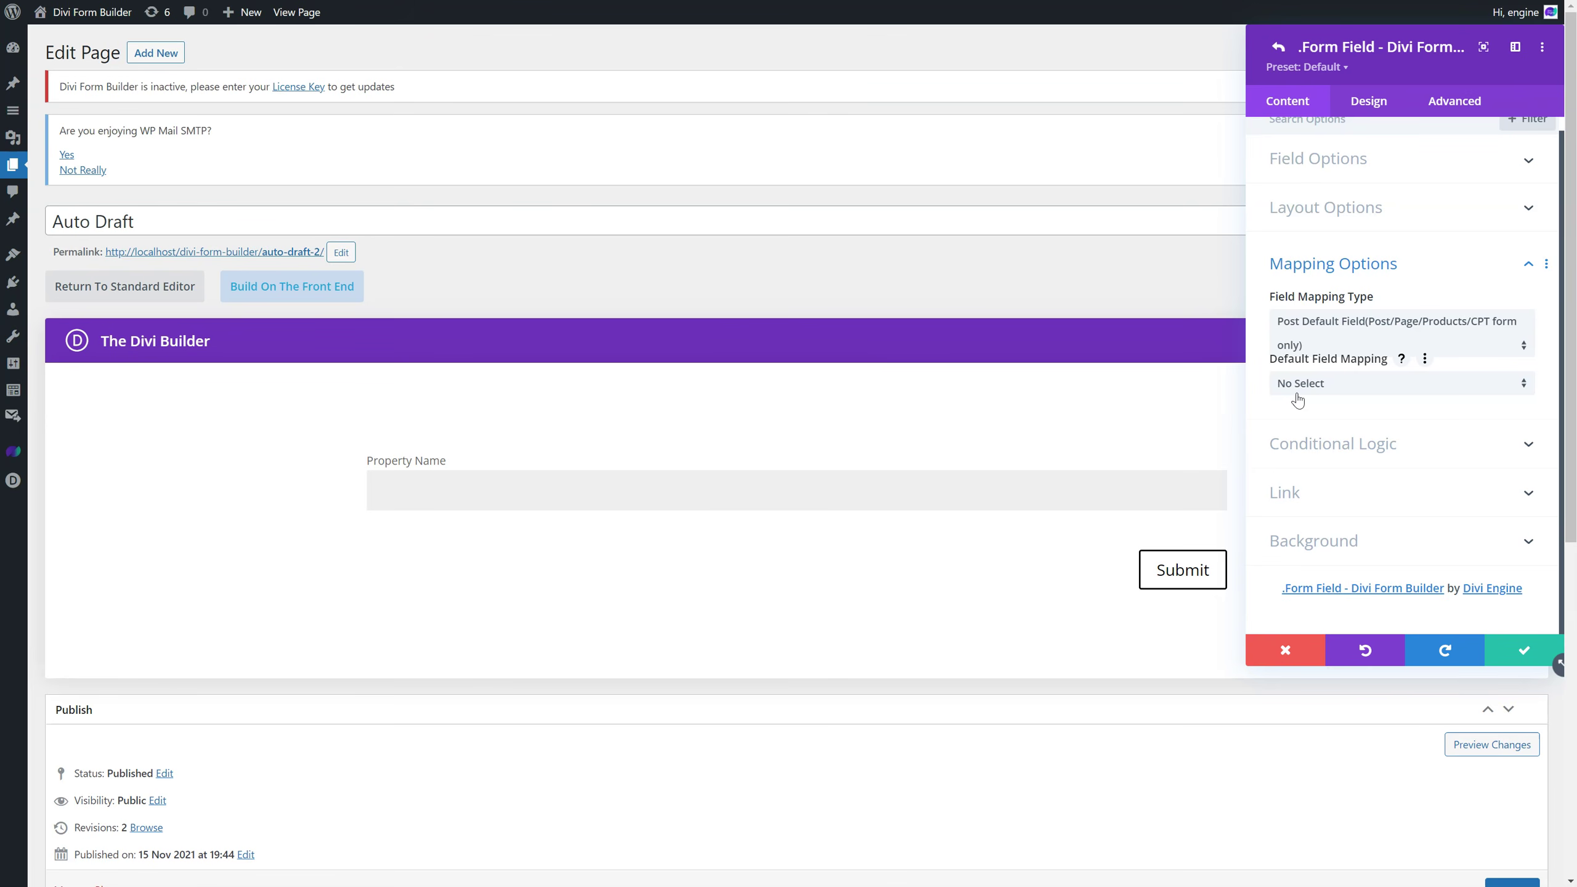
mouse_move(12, 112)
right_click(70, 113)
click(94, 127)
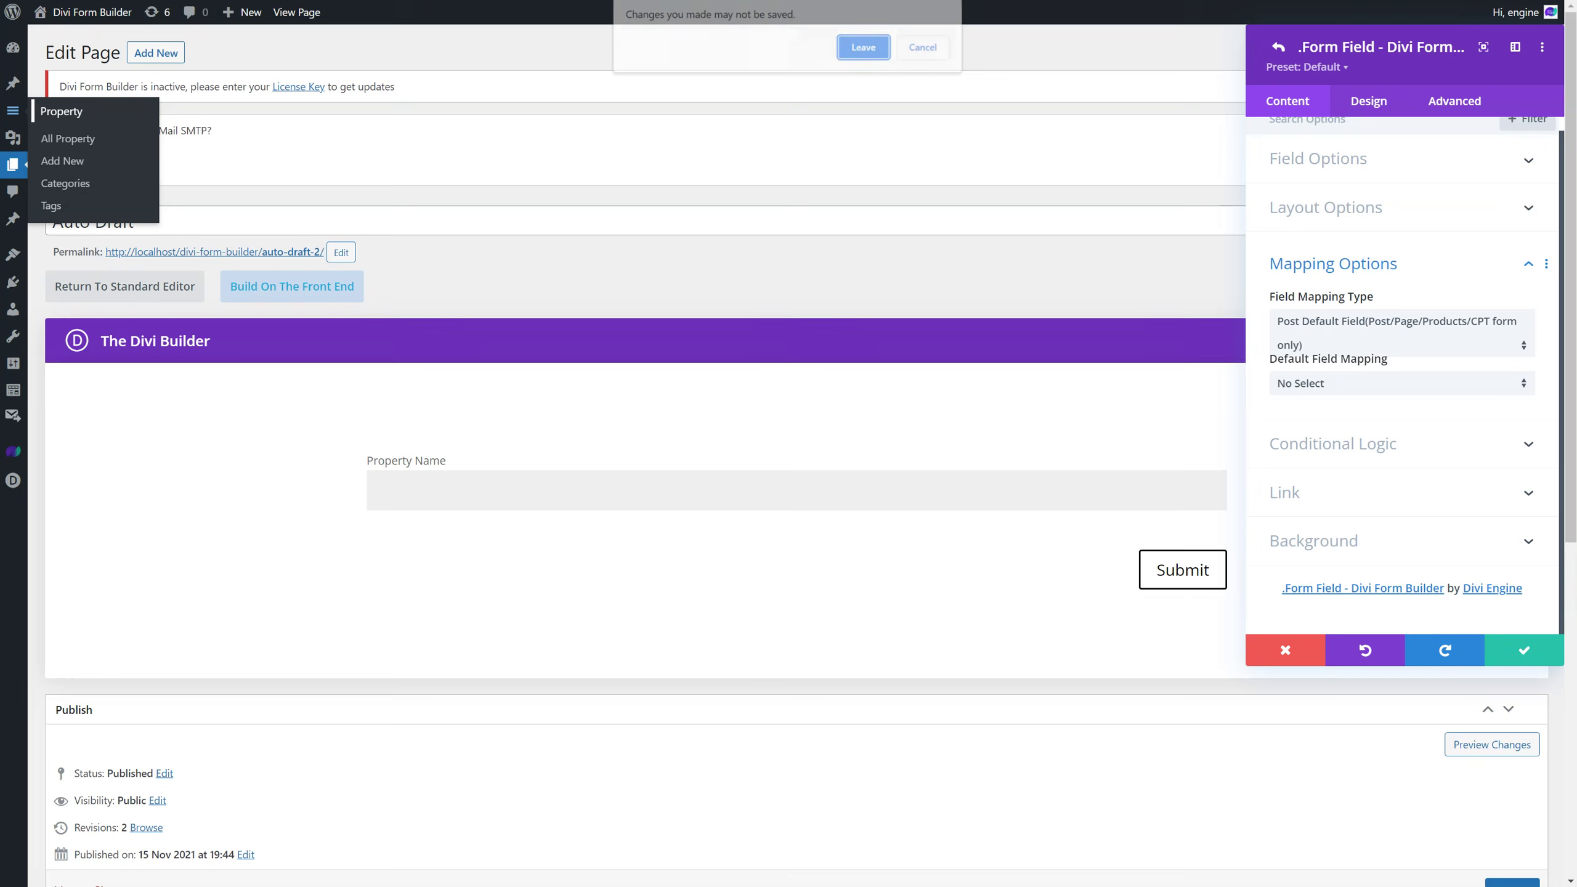
click(913, 48)
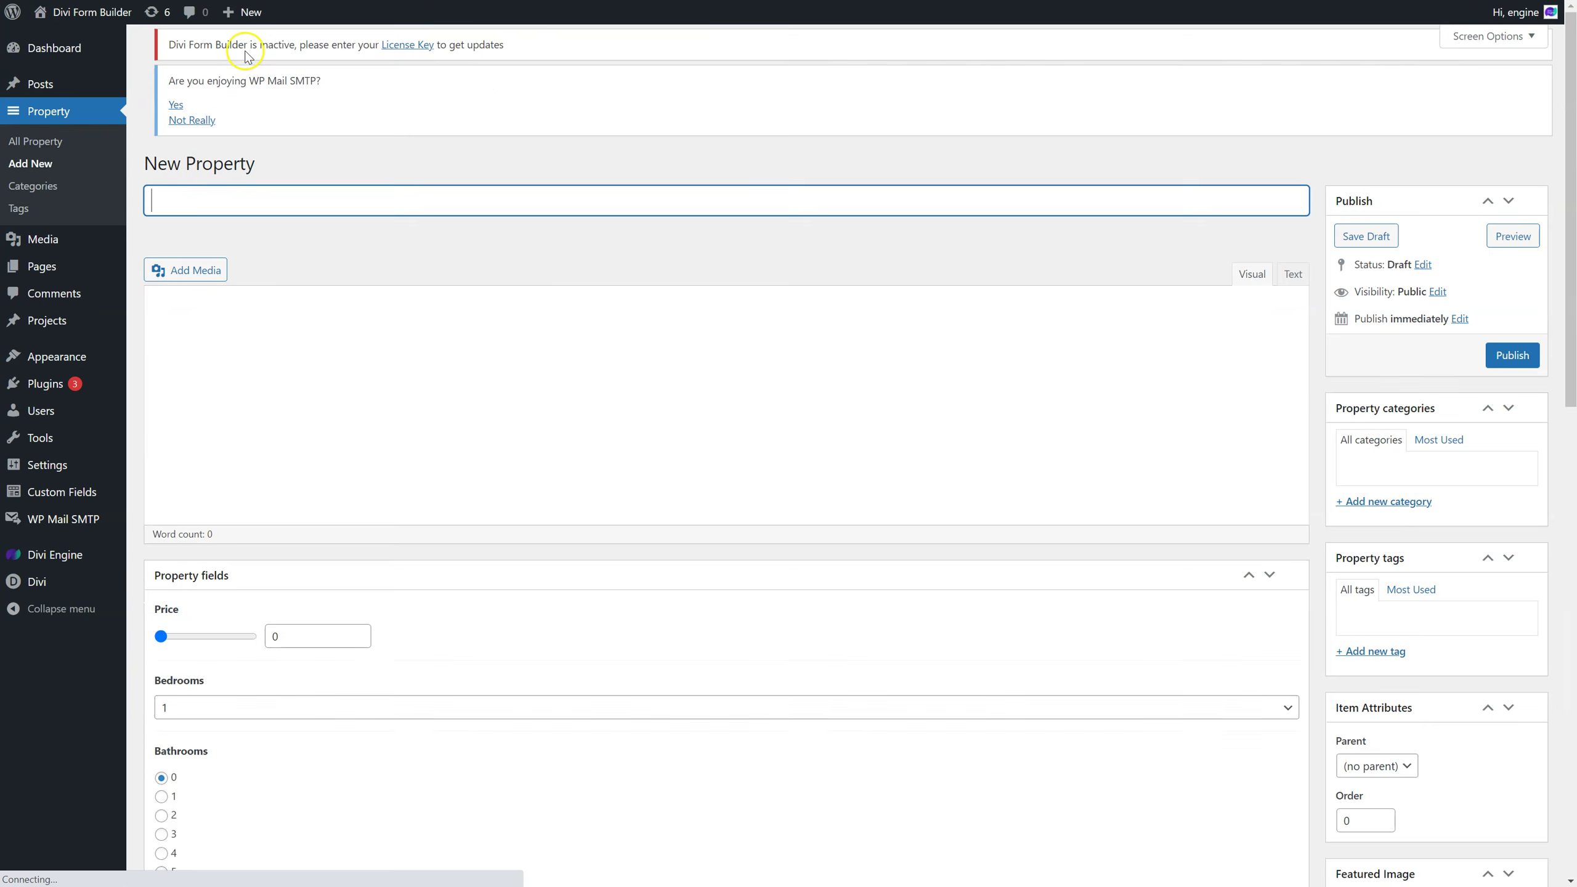
click(198, 212)
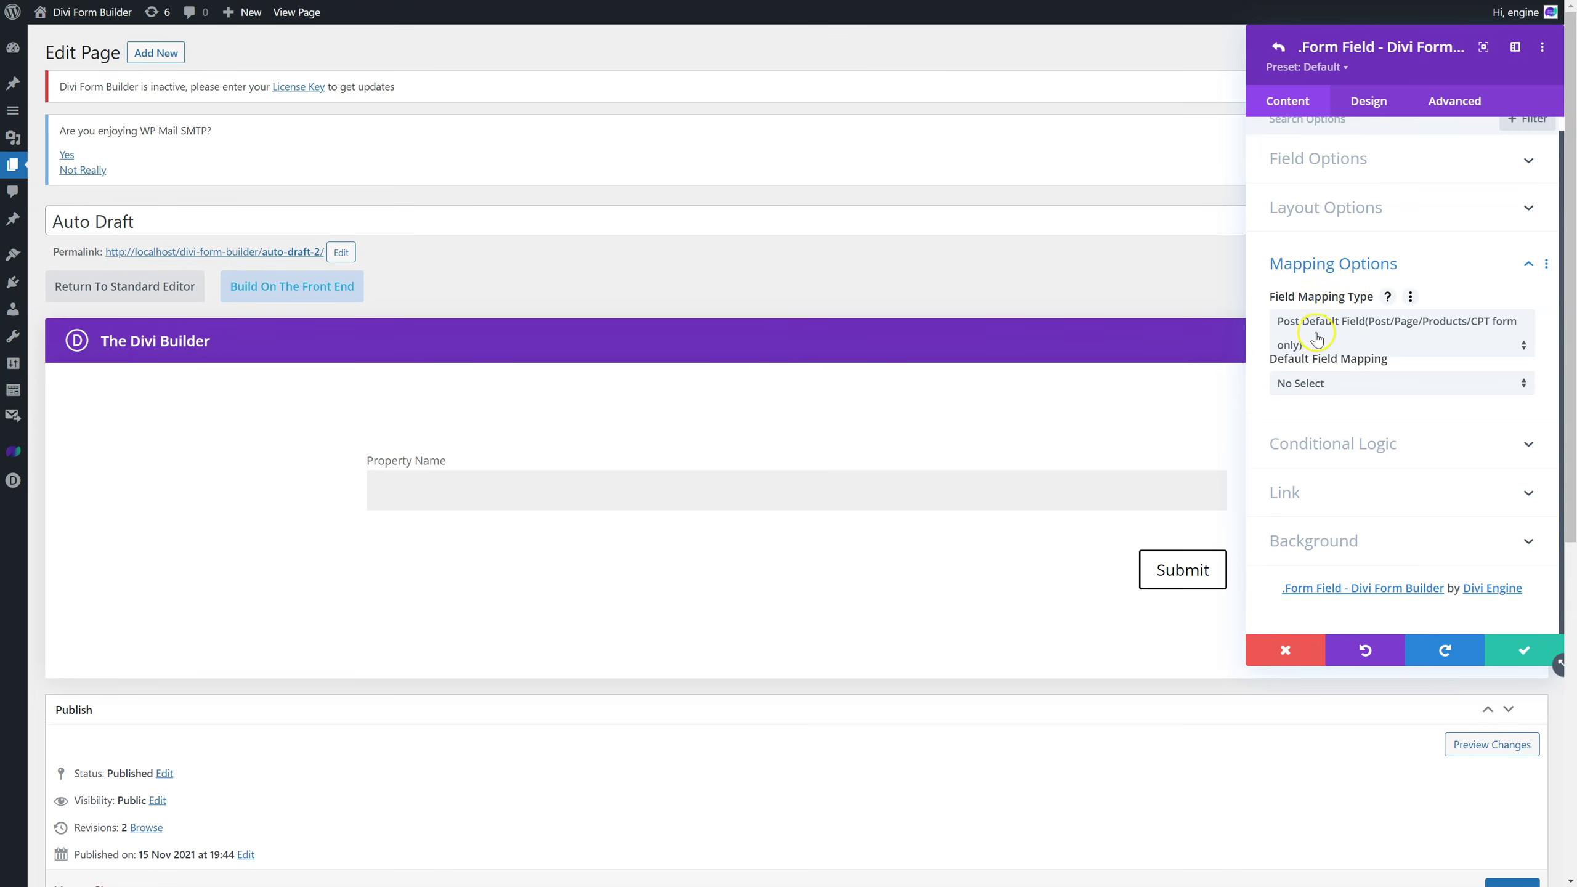
Review the Field Mapping Type options for the Property Name field and keep Post Default Field(Post/Page/Products/CPT form only).
click(1318, 335)
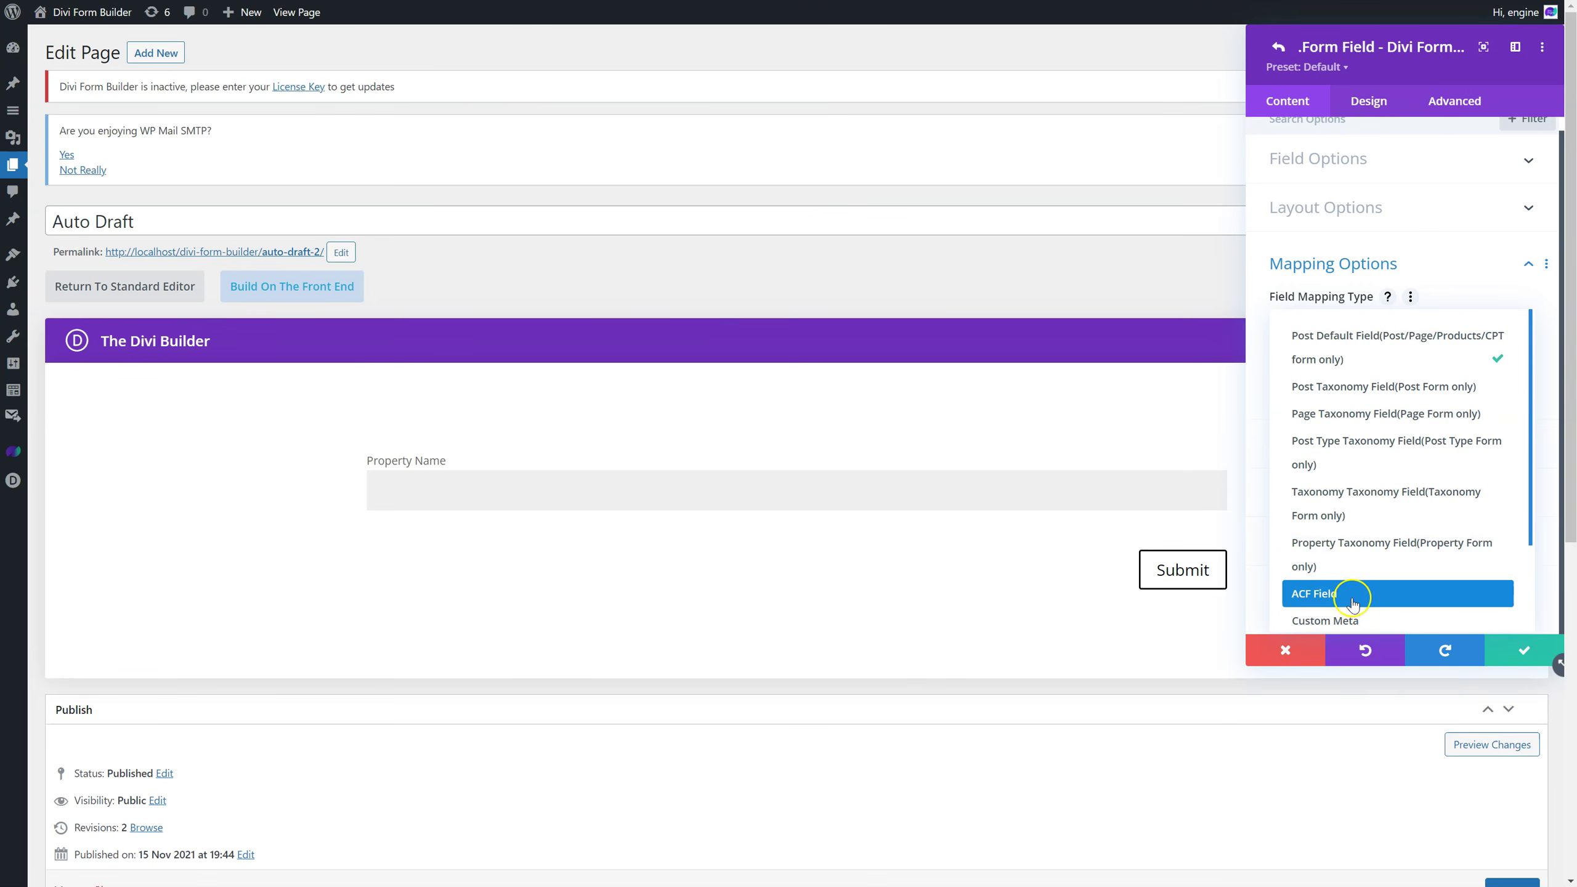
scroll(1353, 600, down, 2)
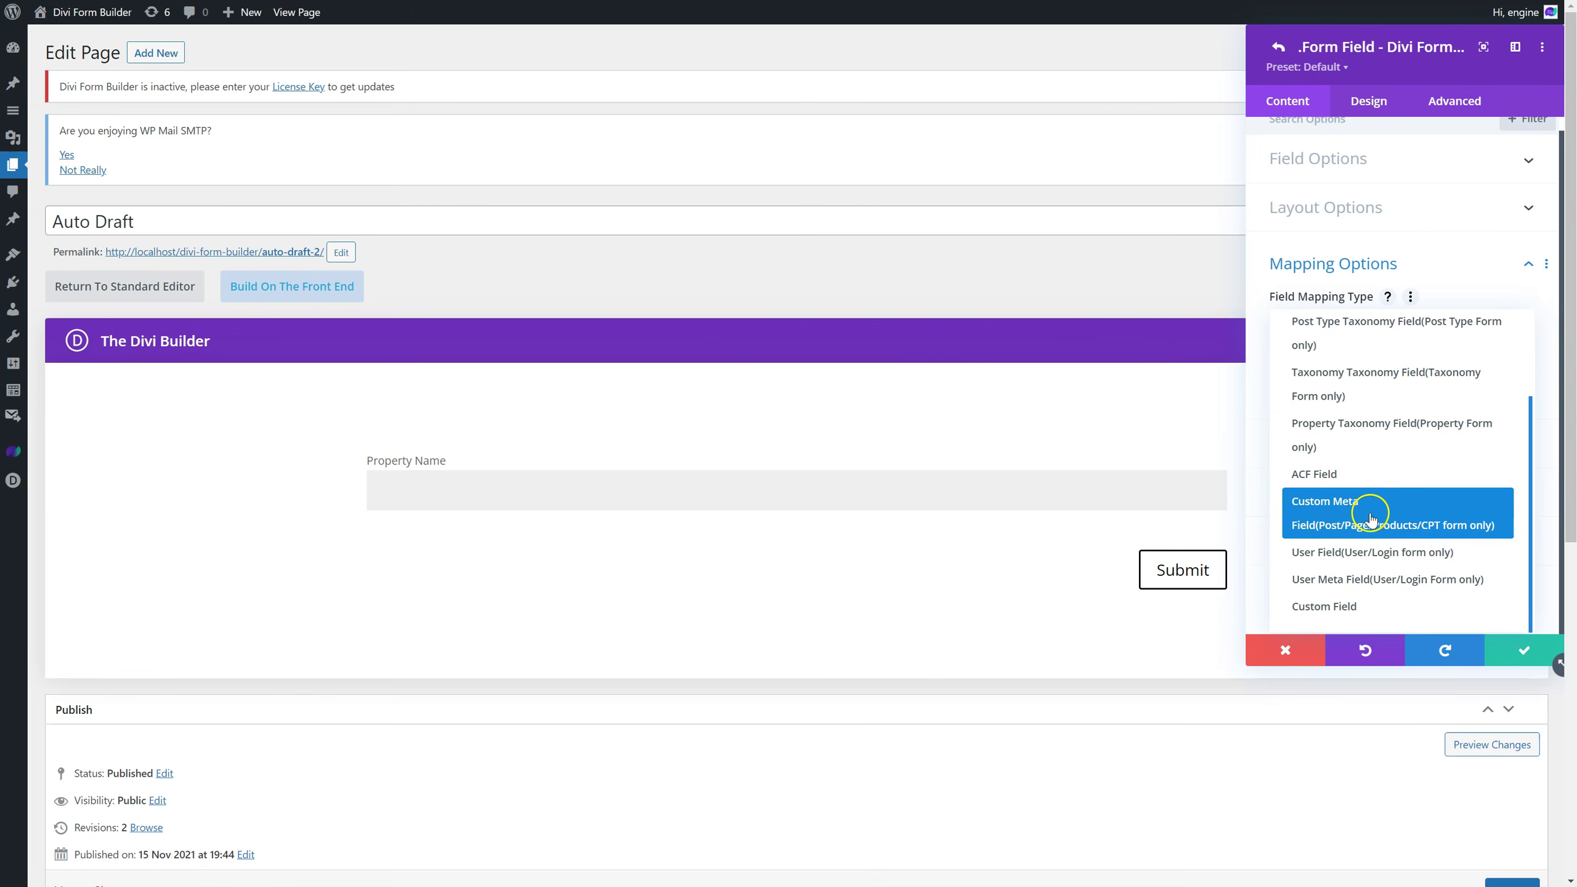
click(1359, 479)
scroll(1391, 508, up, 2)
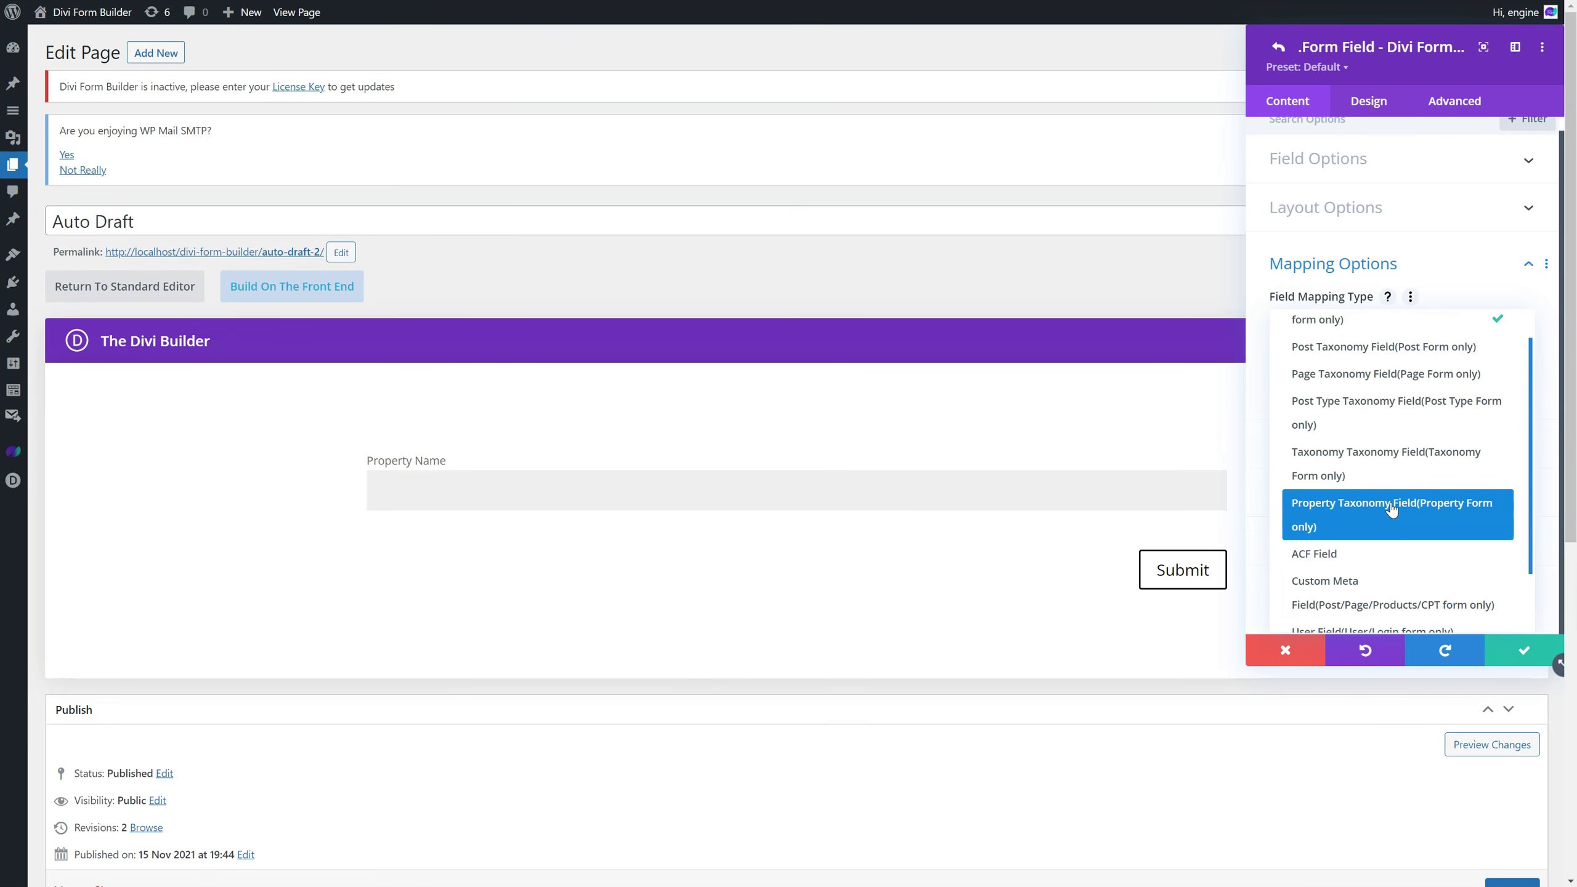
scroll(1392, 508, up, 1)
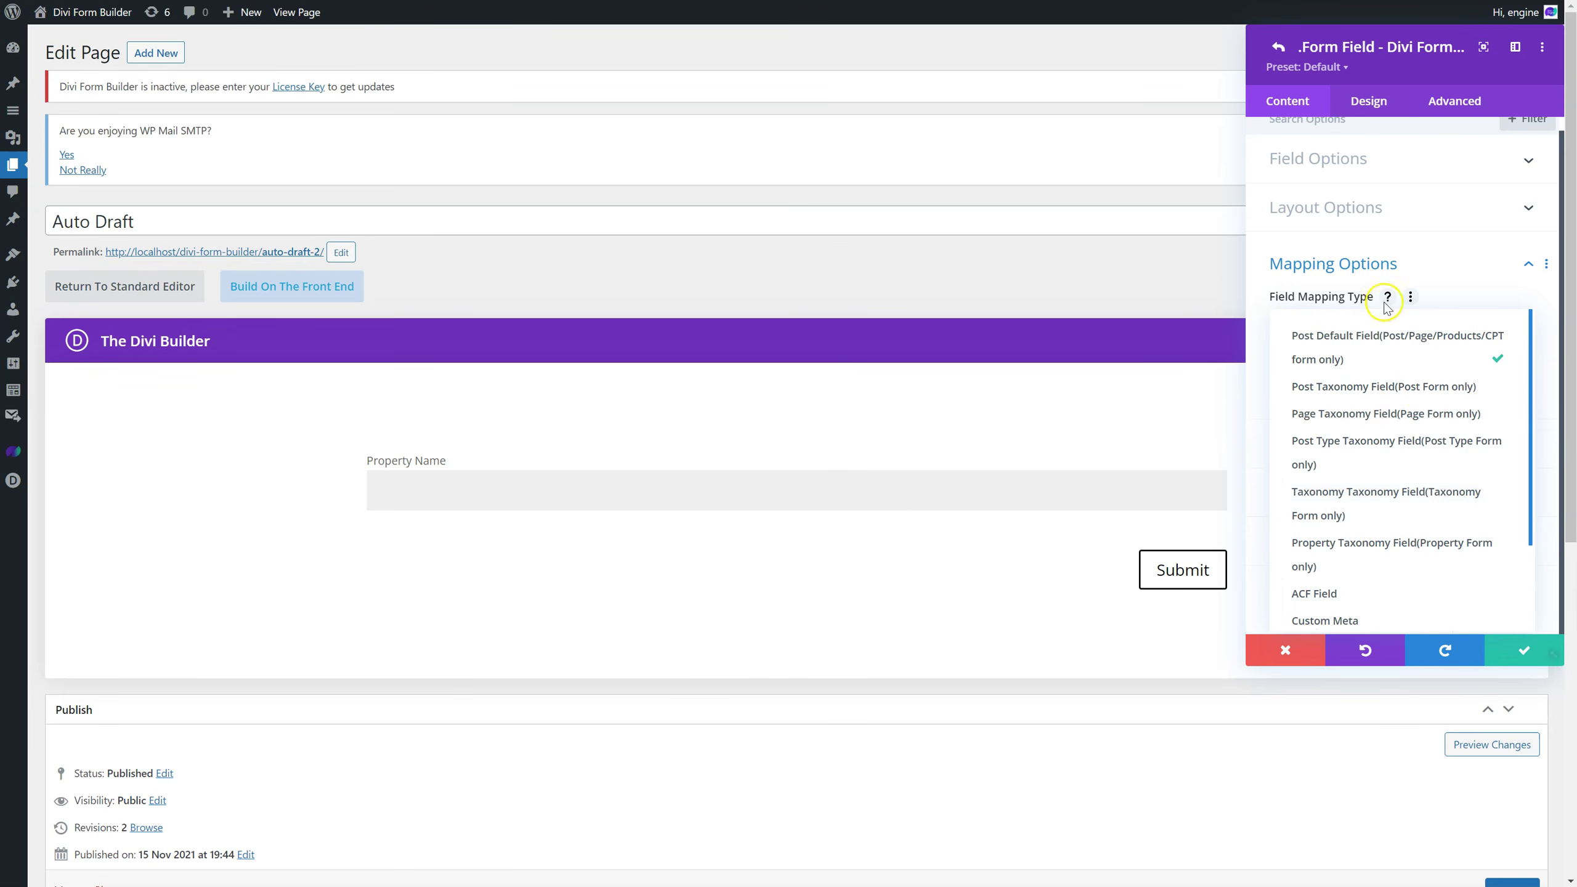
click(1373, 362)
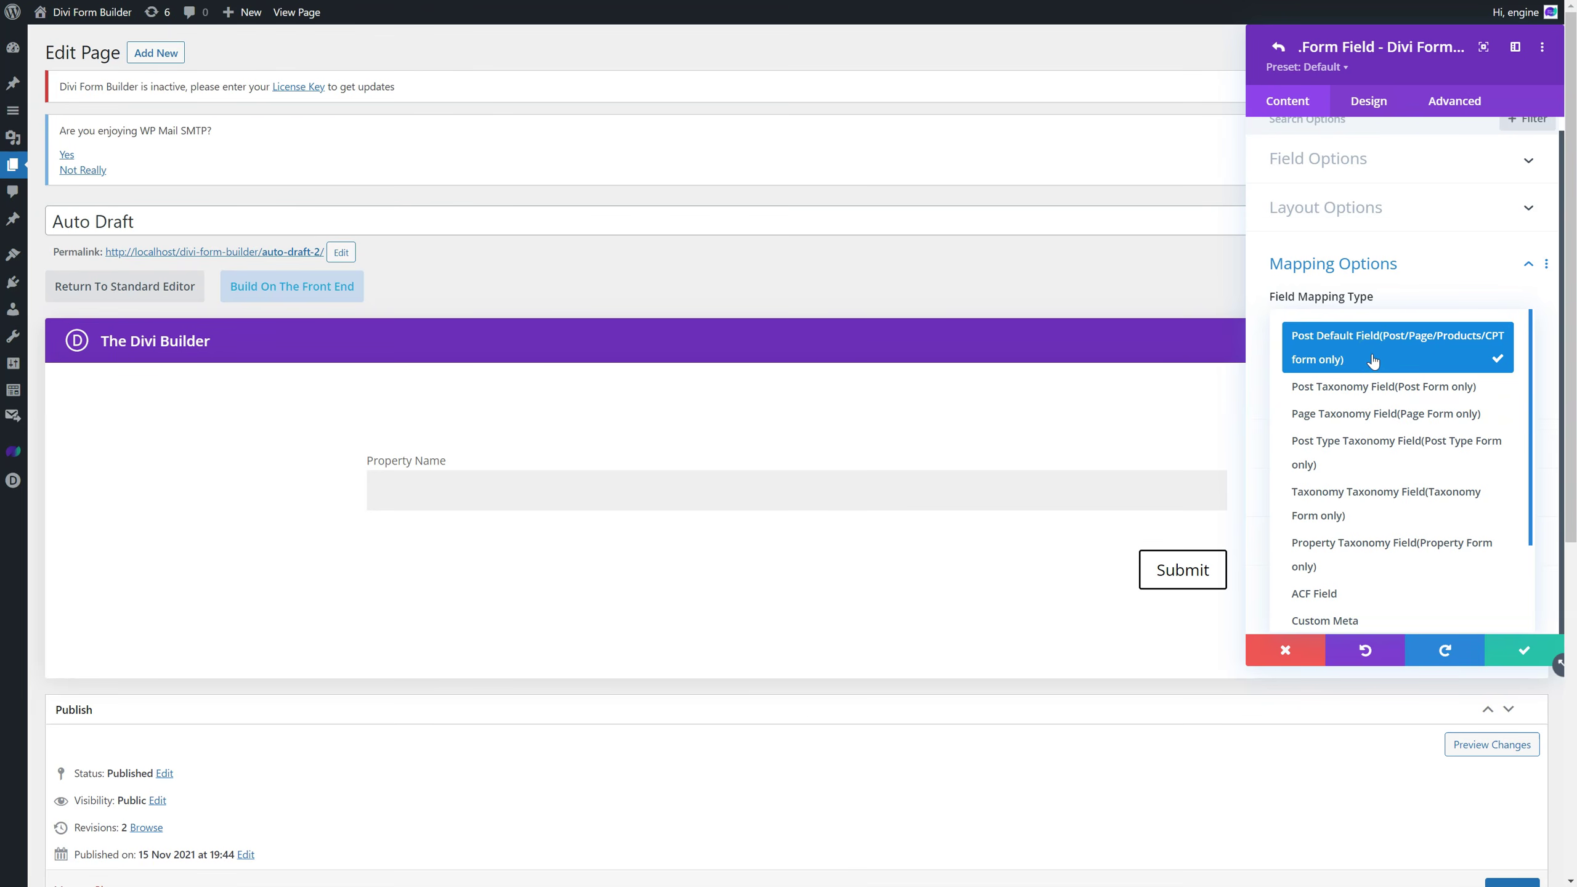
click(1373, 360)
click(1374, 325)
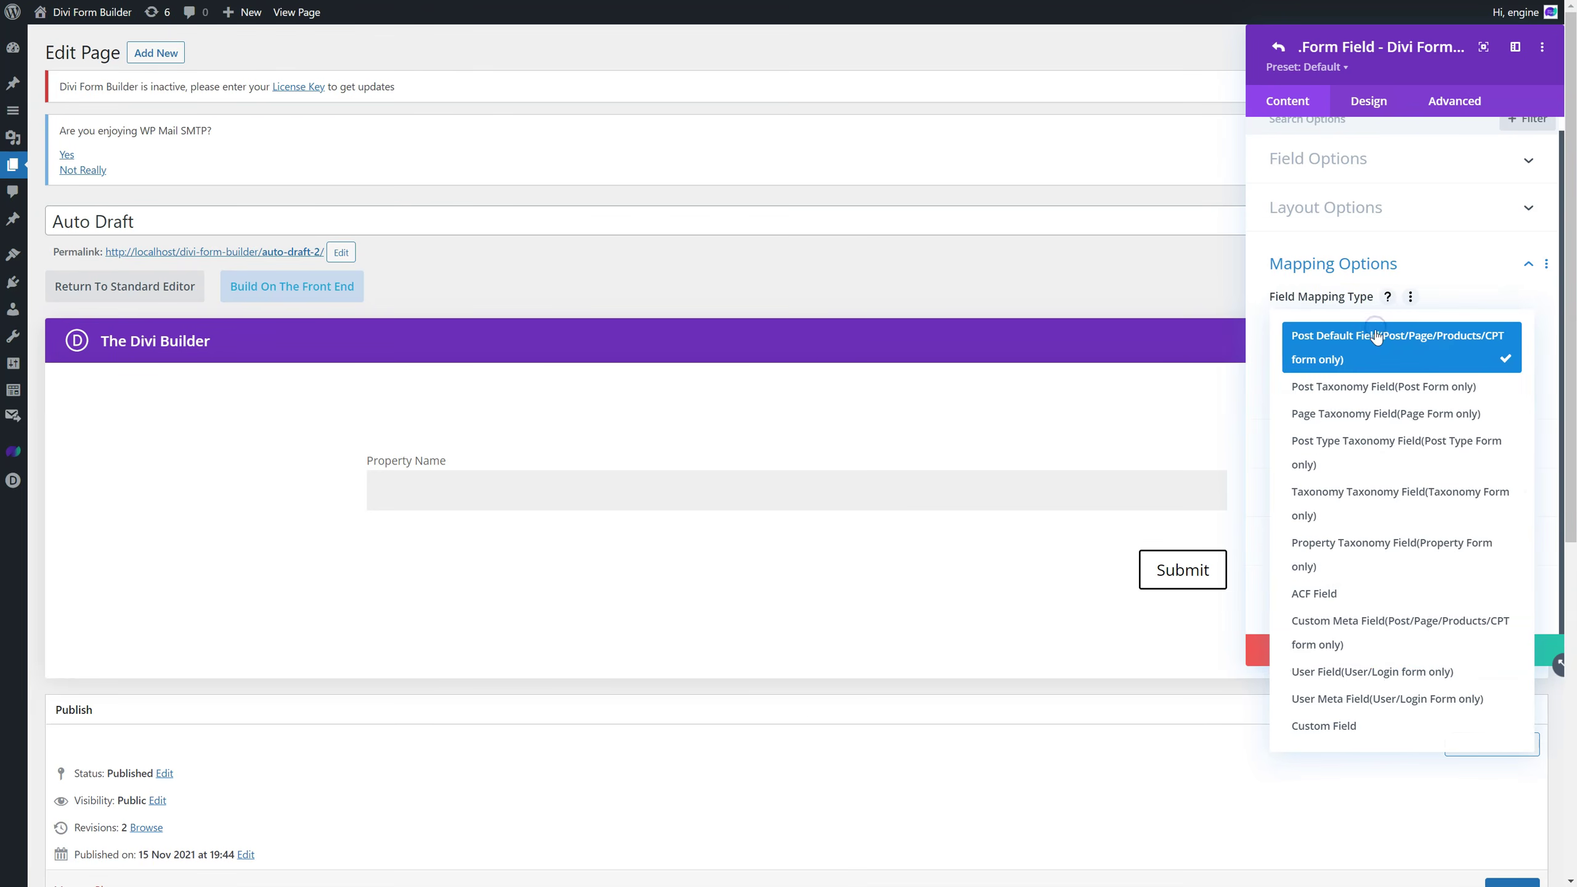
click(1376, 341)
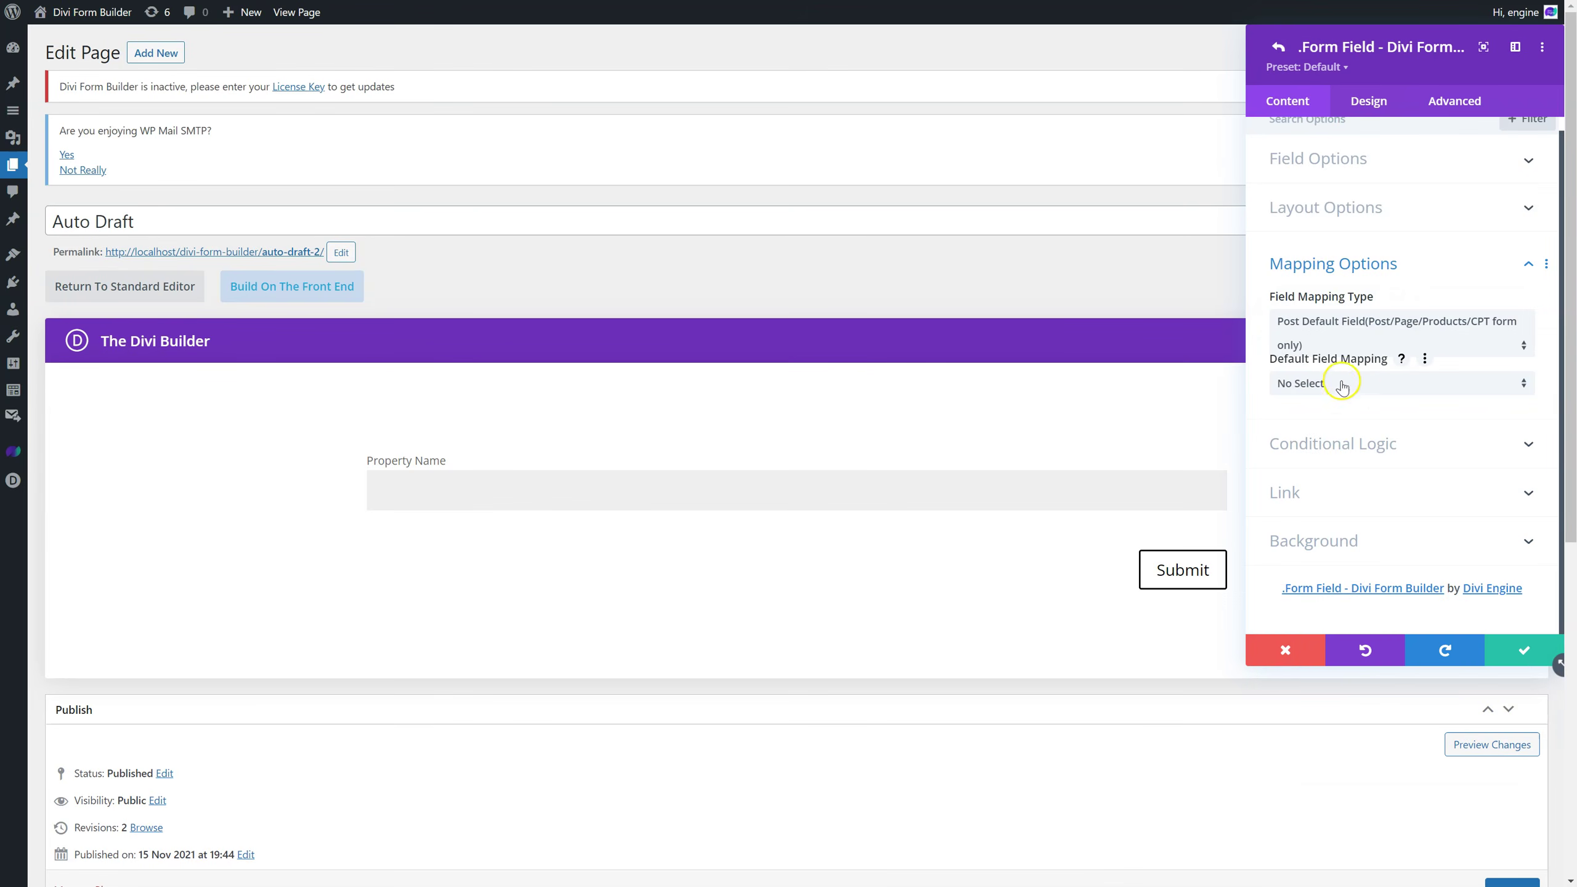
Examine the Default Field Mapping choices and compare them with the Excerpt field on the New Property page.
click(1318, 389)
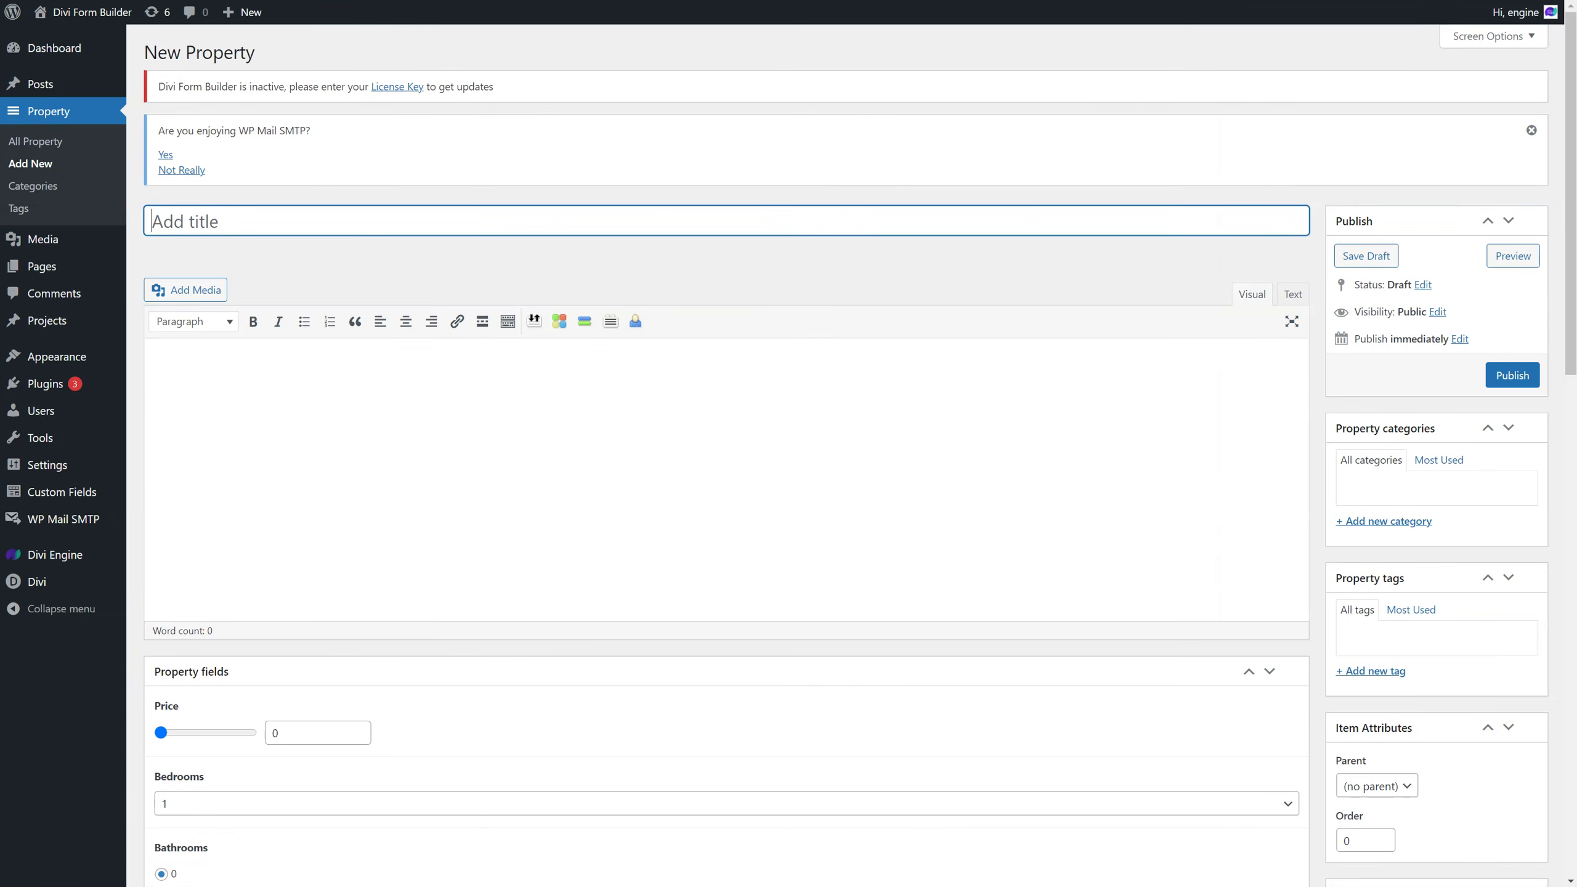
scroll(558, 535, down, 15)
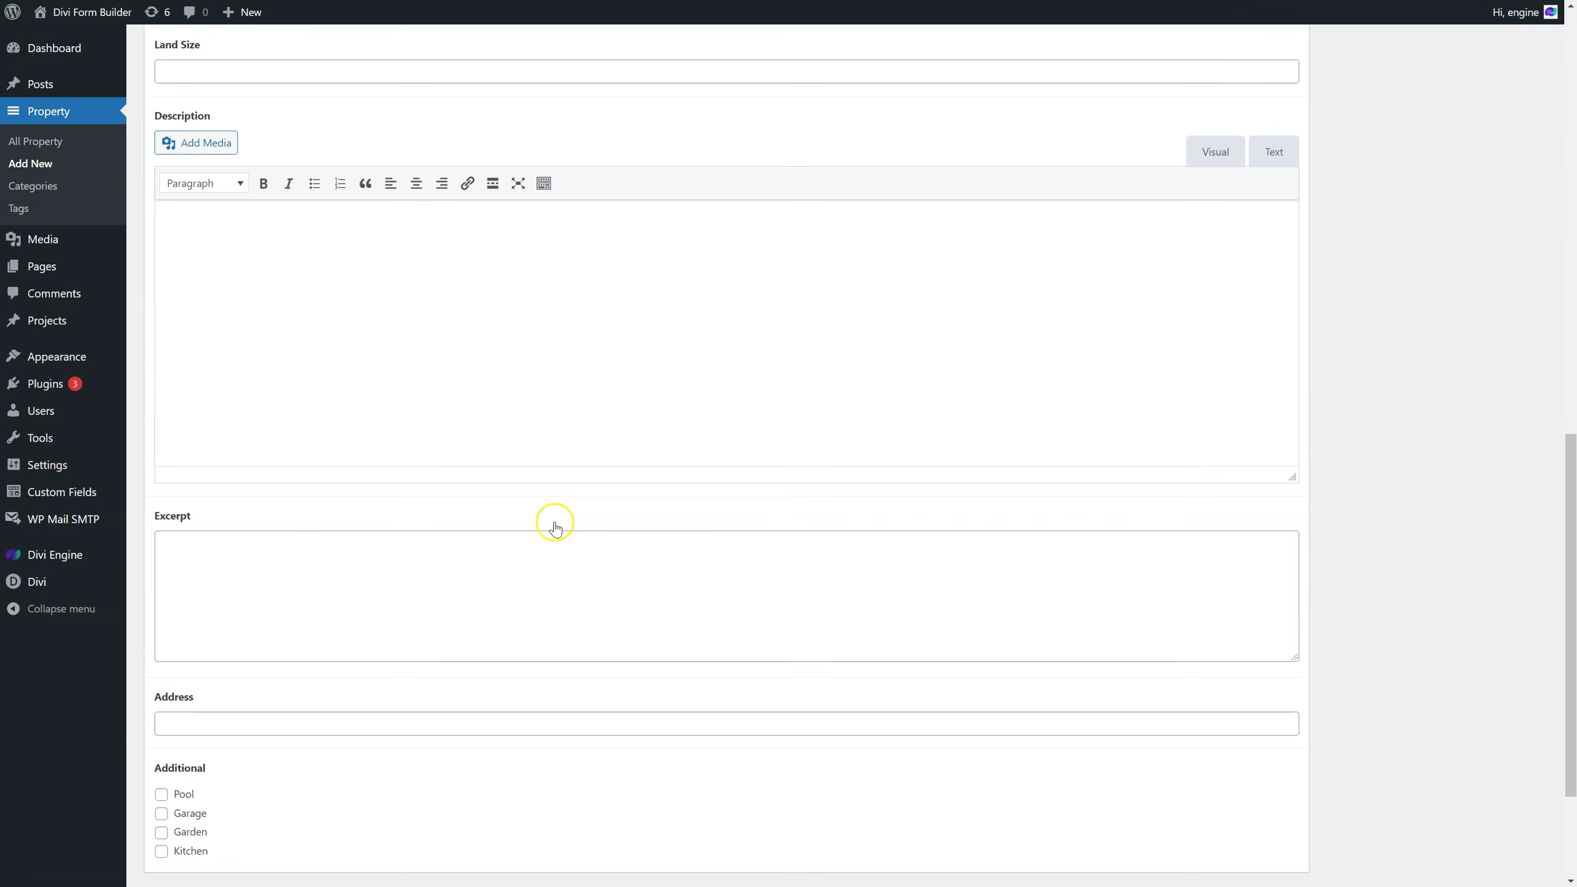
click(255, 565)
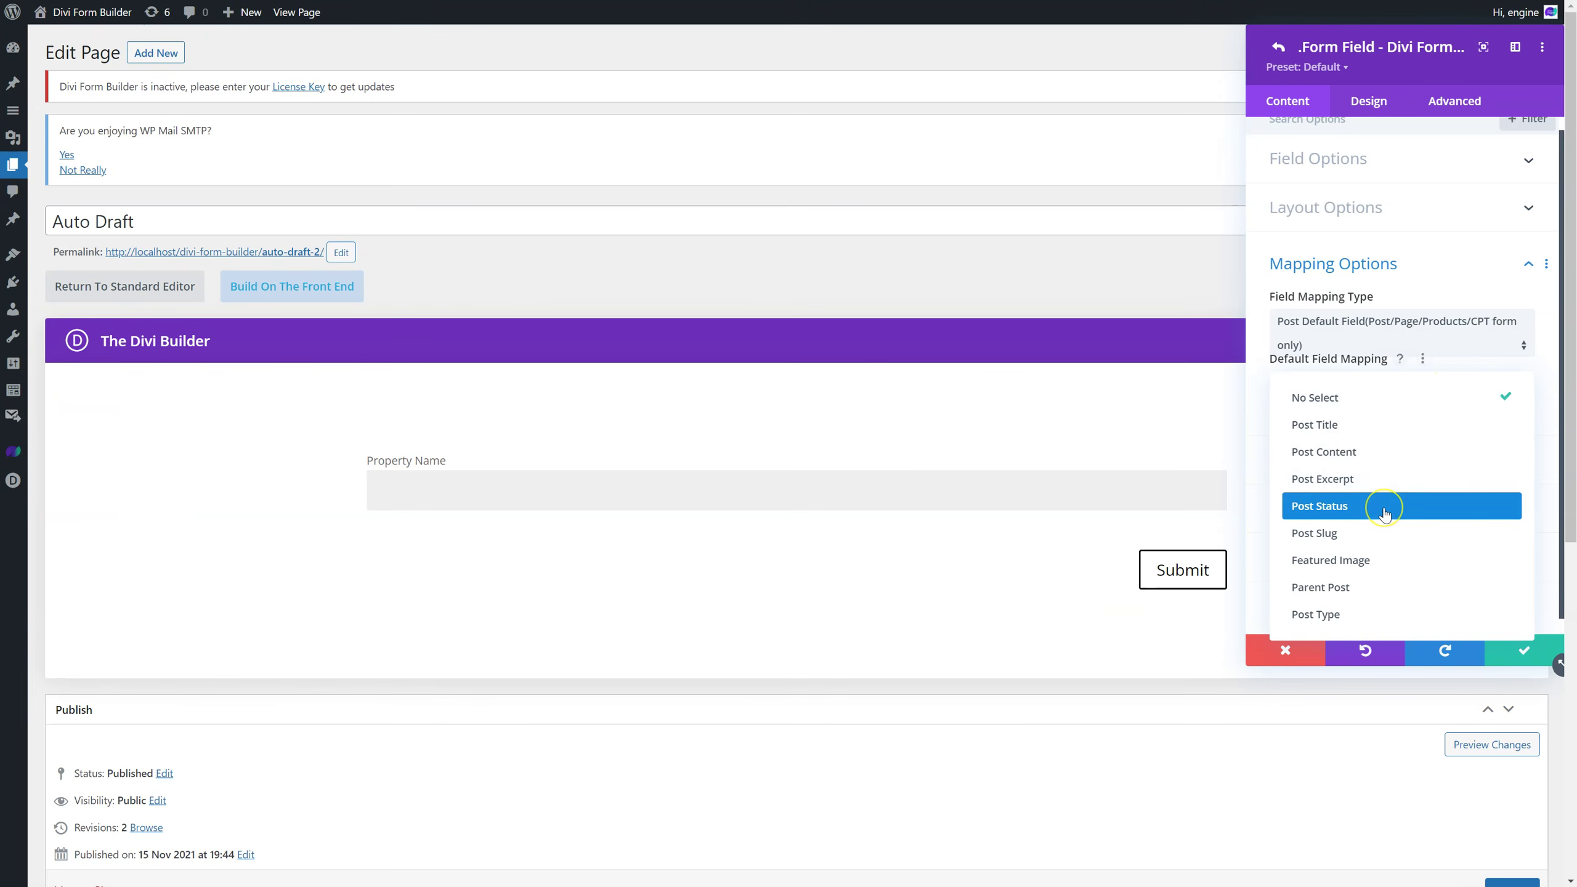
click(1381, 540)
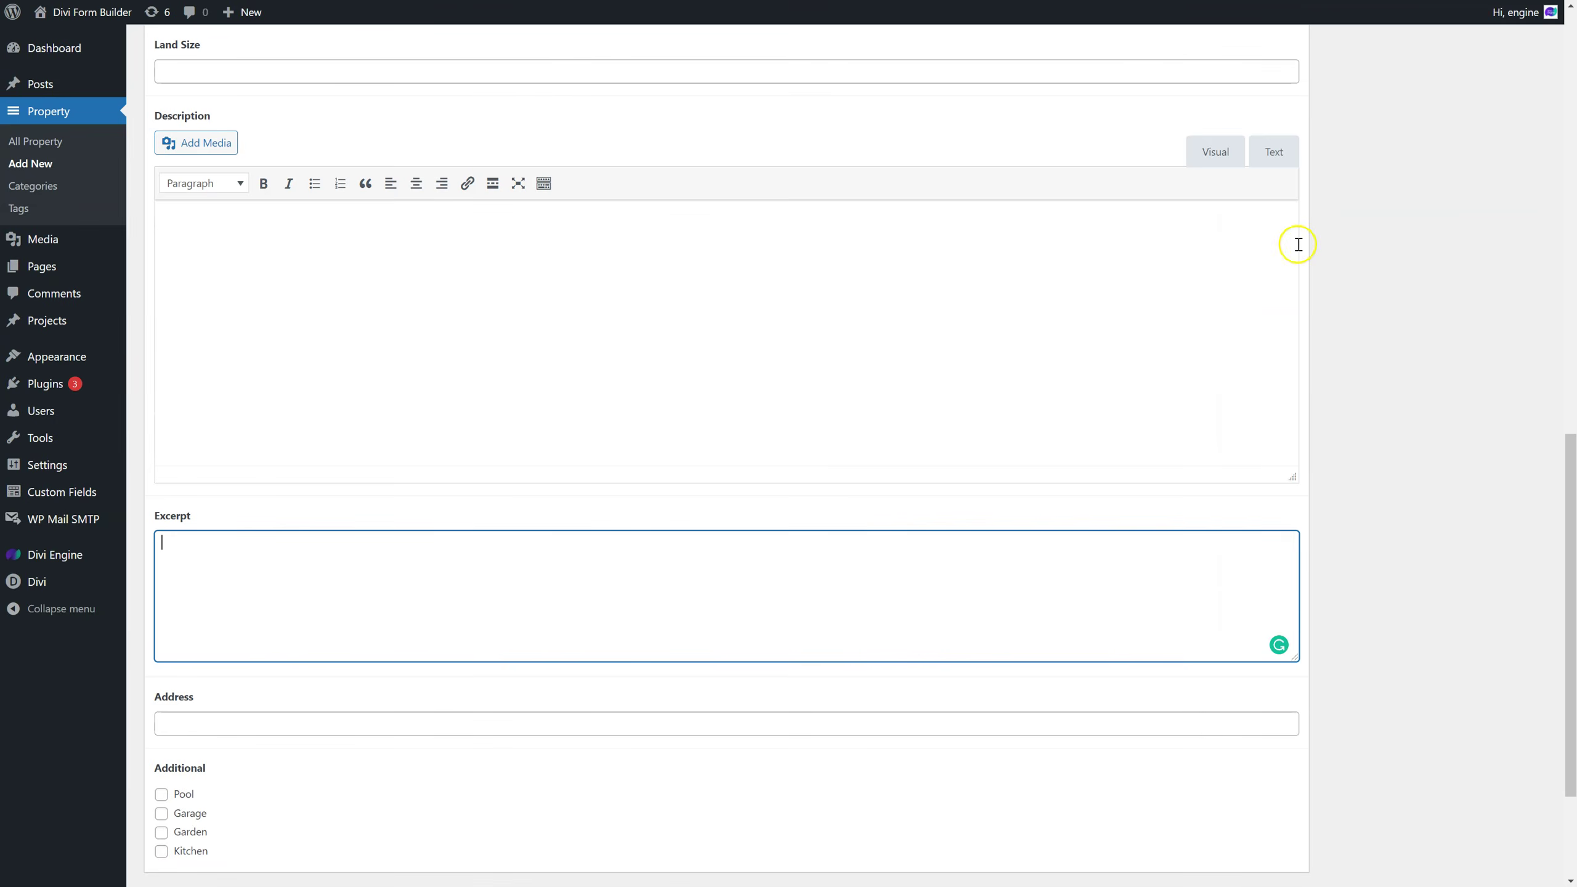
Examine the title field and the post status setting on the New Property page, cancelling the status edit.
scroll(1298, 246, up, 13)
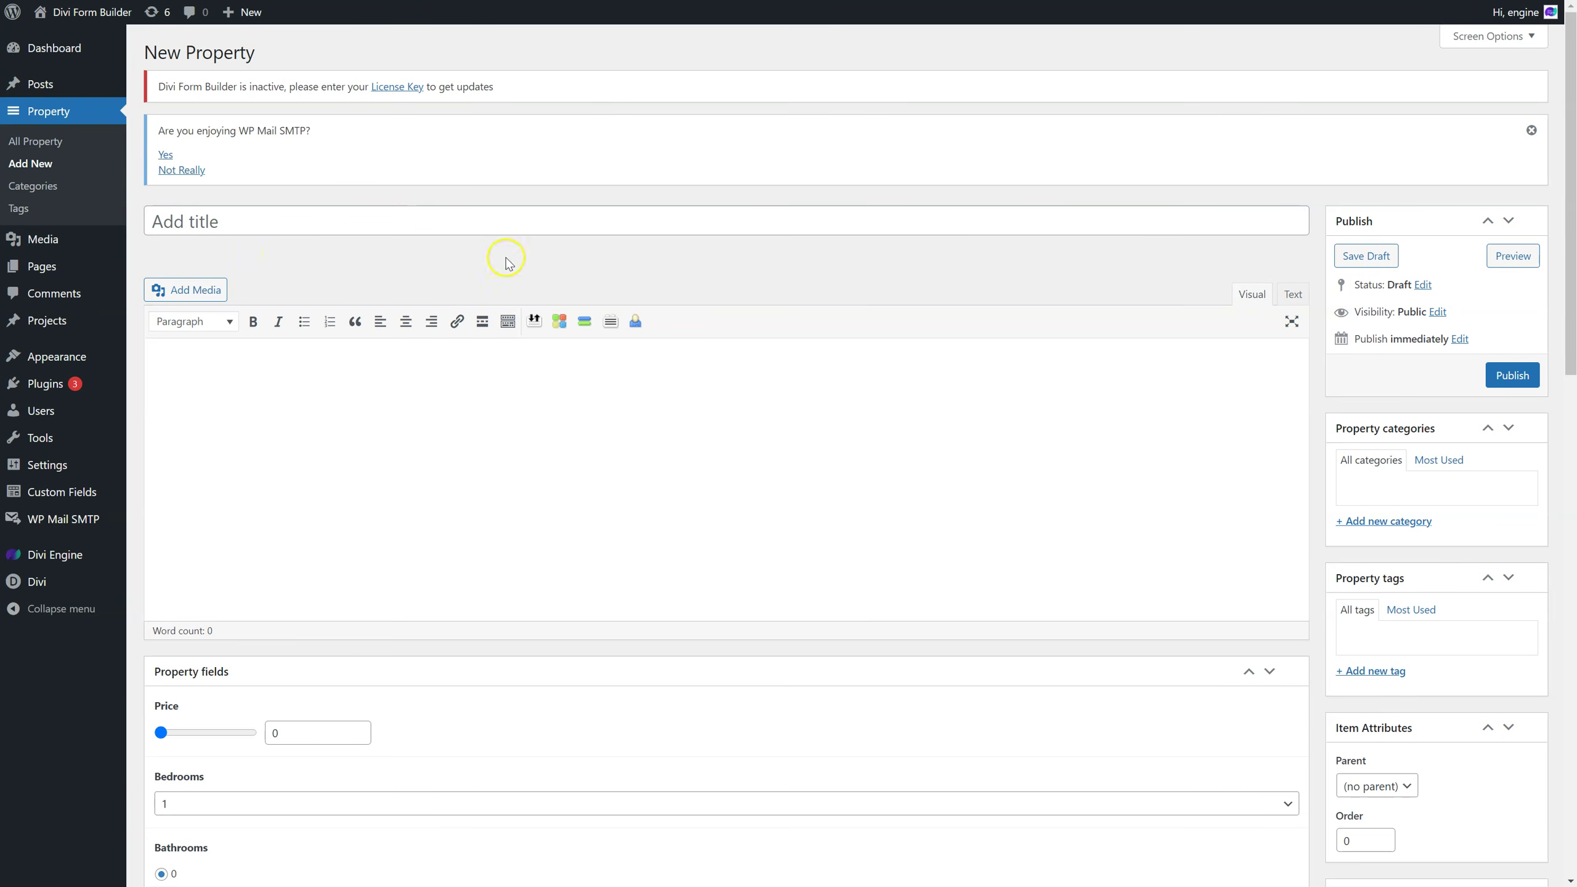
click(1423, 284)
click(1428, 307)
click(1078, 222)
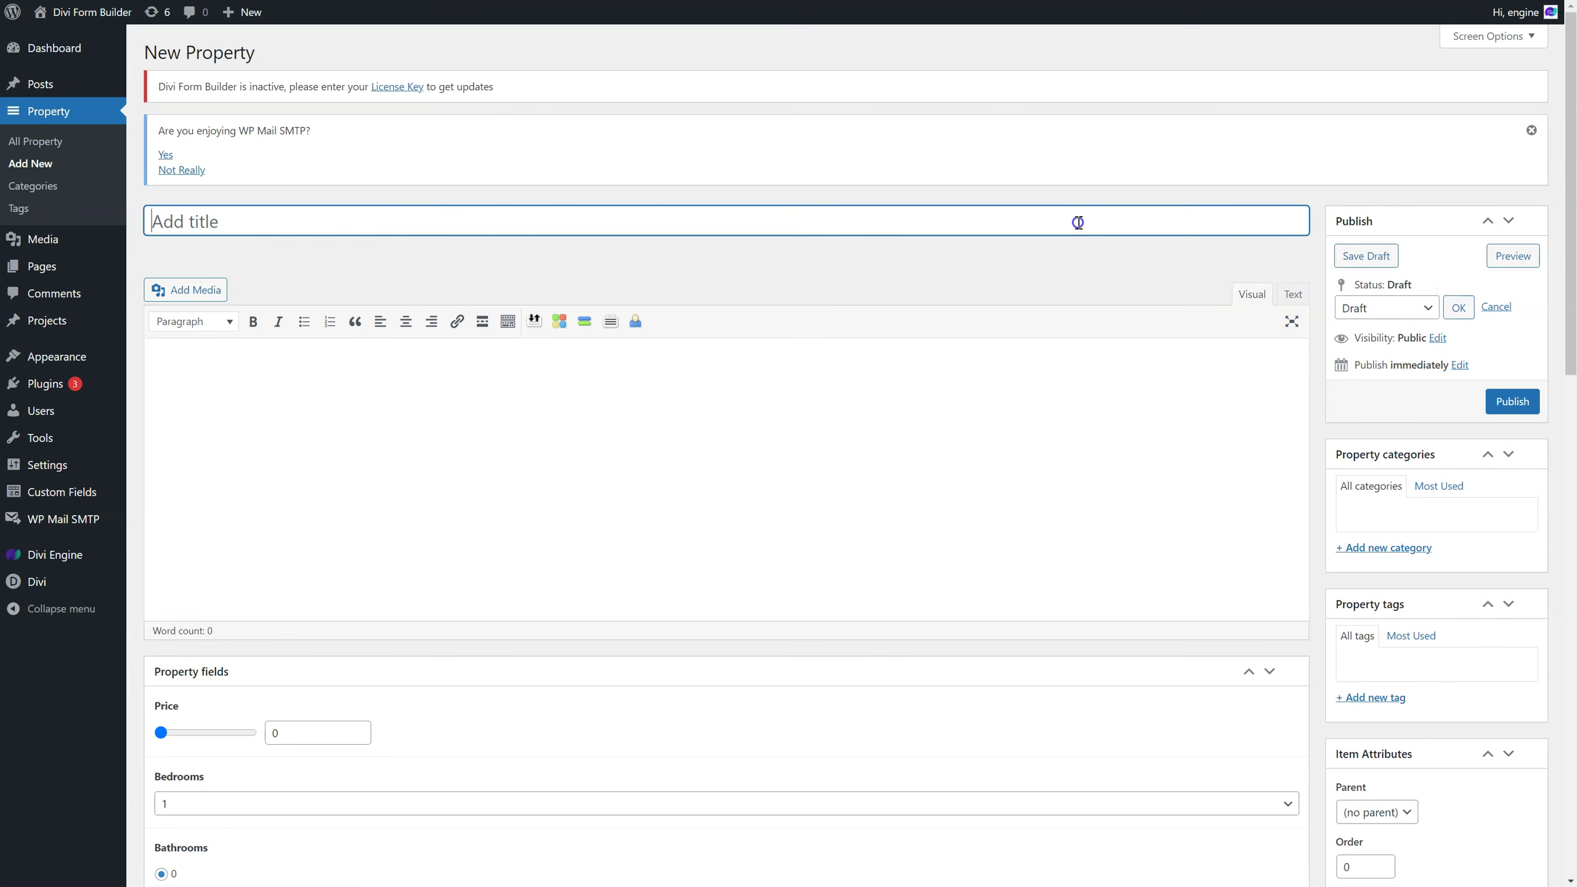
click(1494, 306)
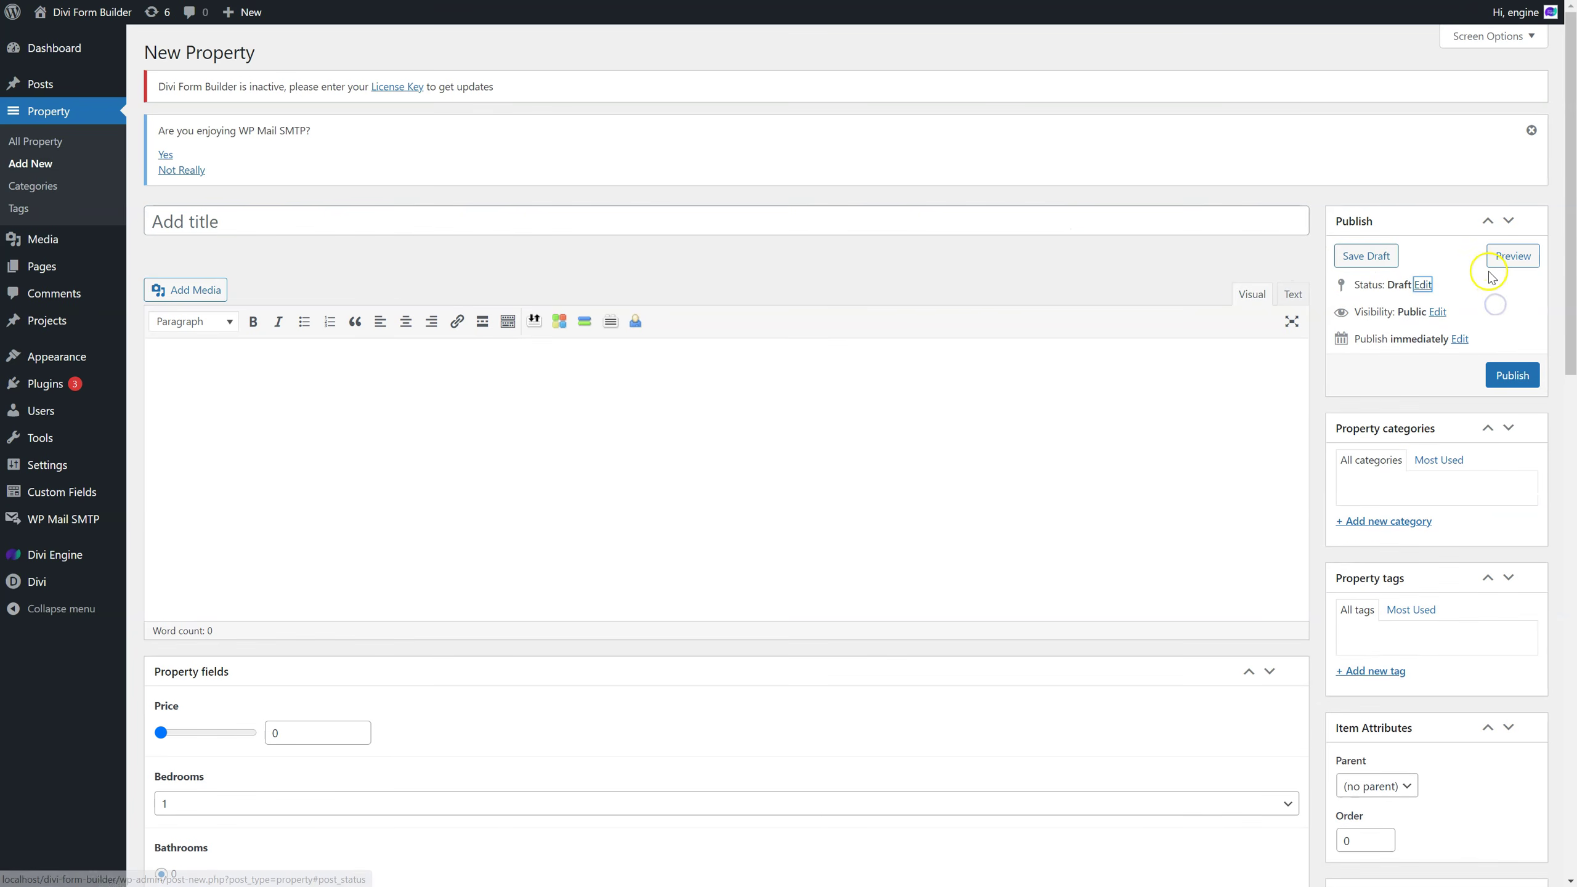
scroll(1488, 280, down, 5)
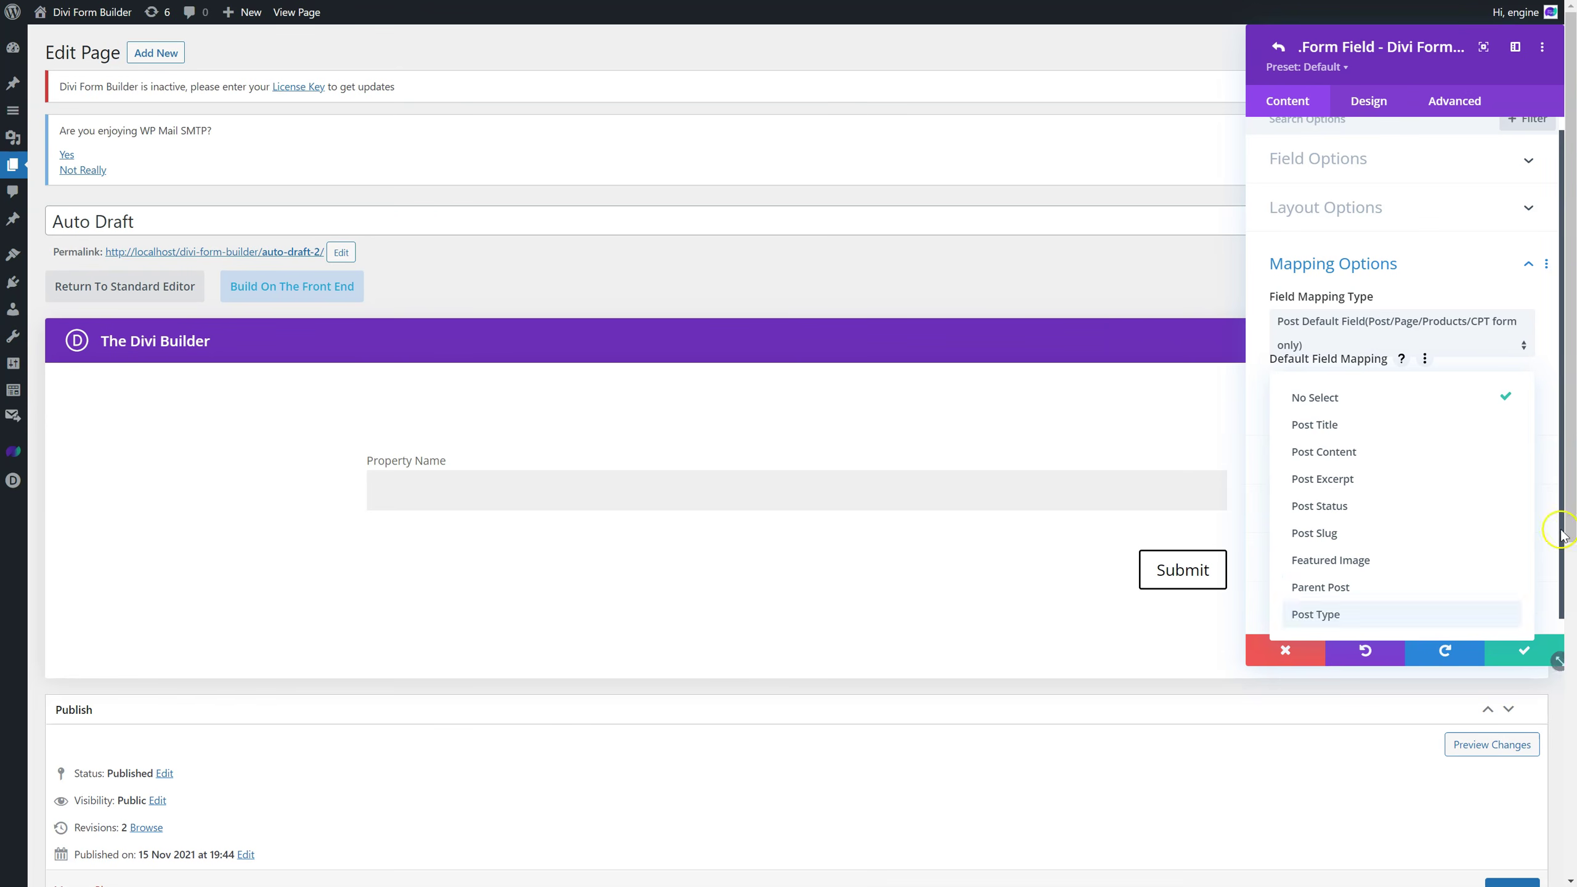
Map the Property Name field to Post Title and save the field, the form module and the page.
click(1402, 423)
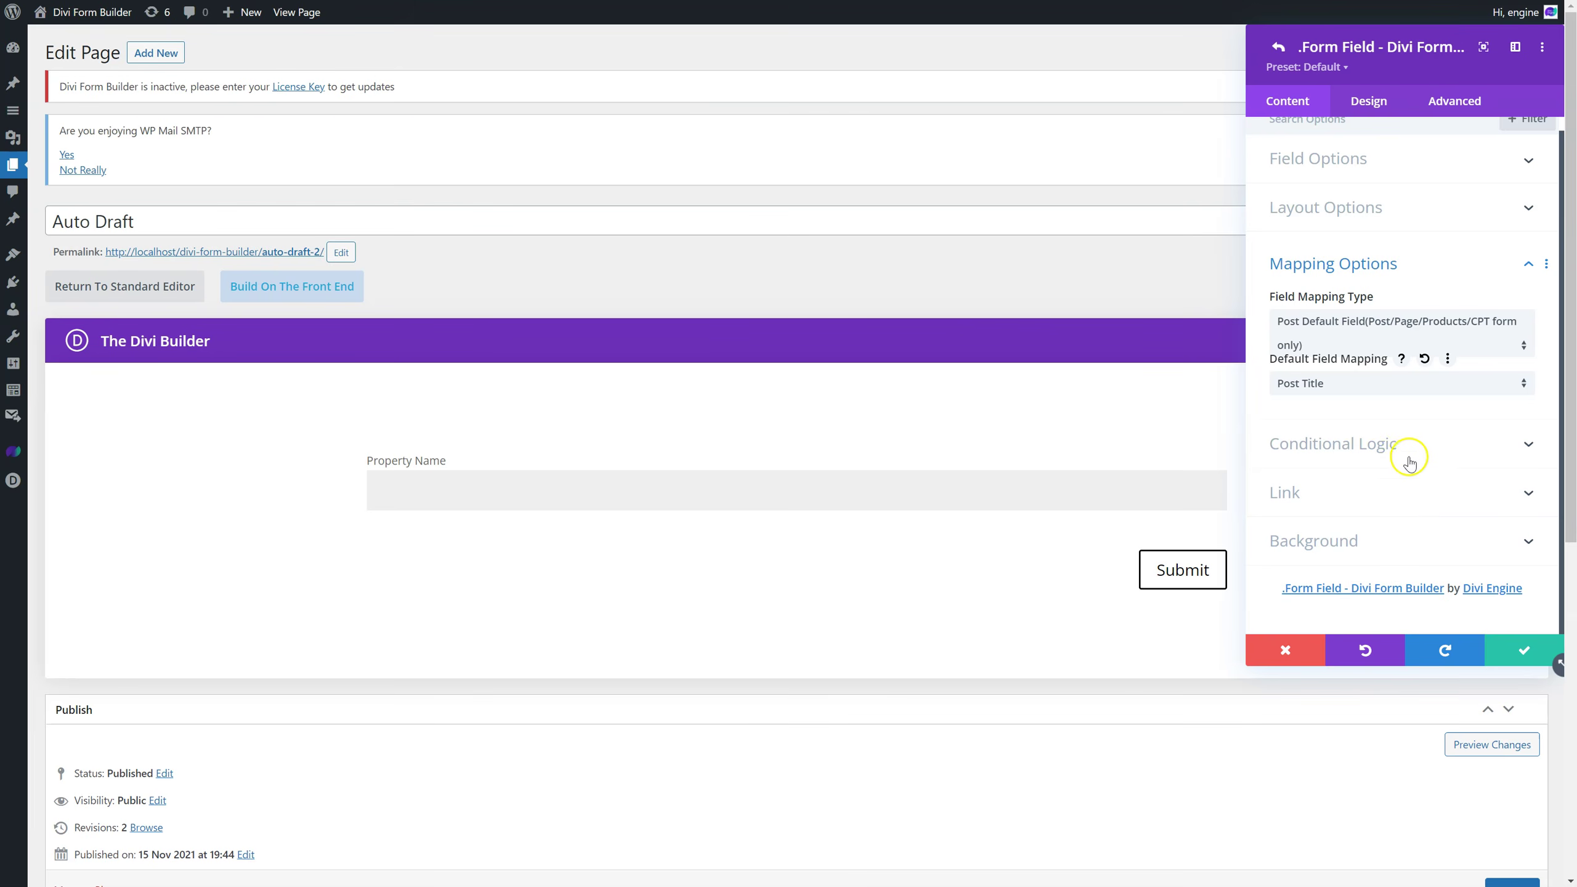
click(1523, 649)
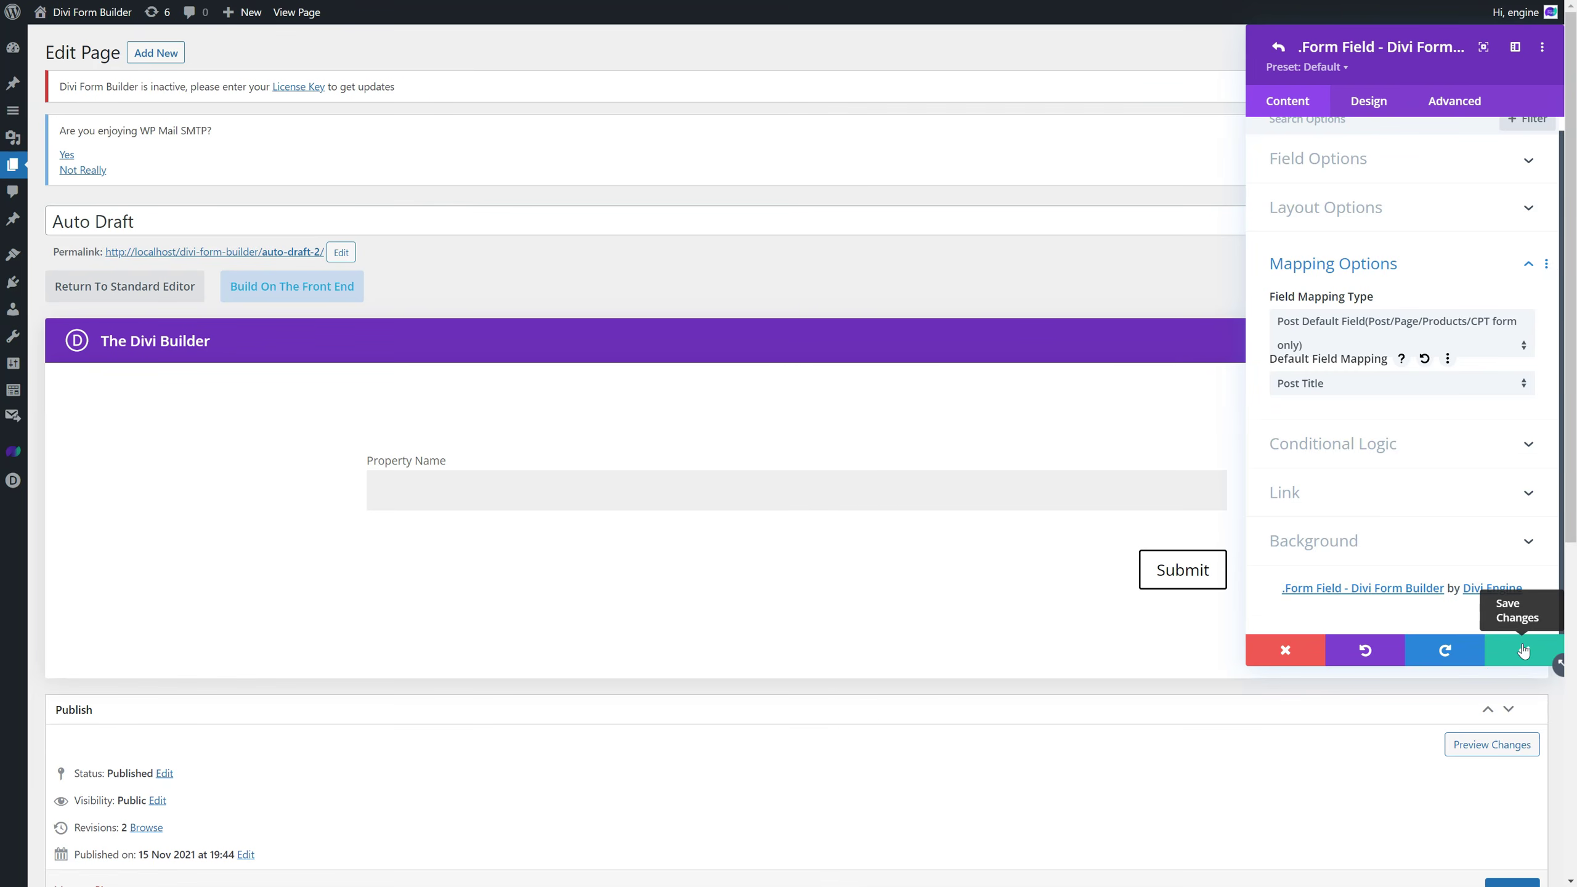
click(1523, 649)
click(1523, 650)
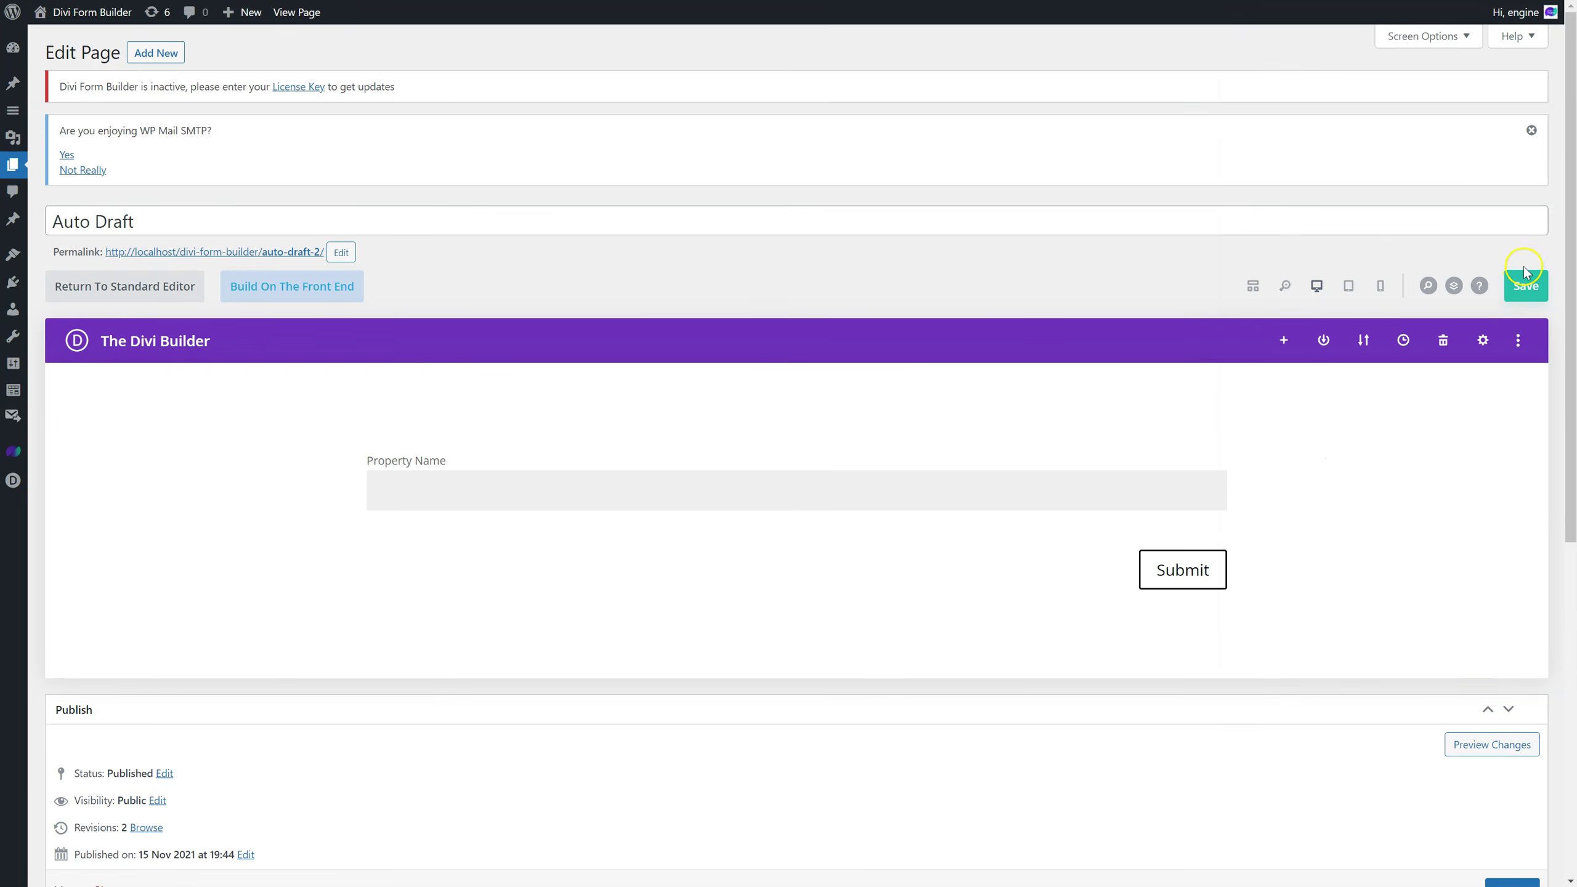
click(1526, 290)
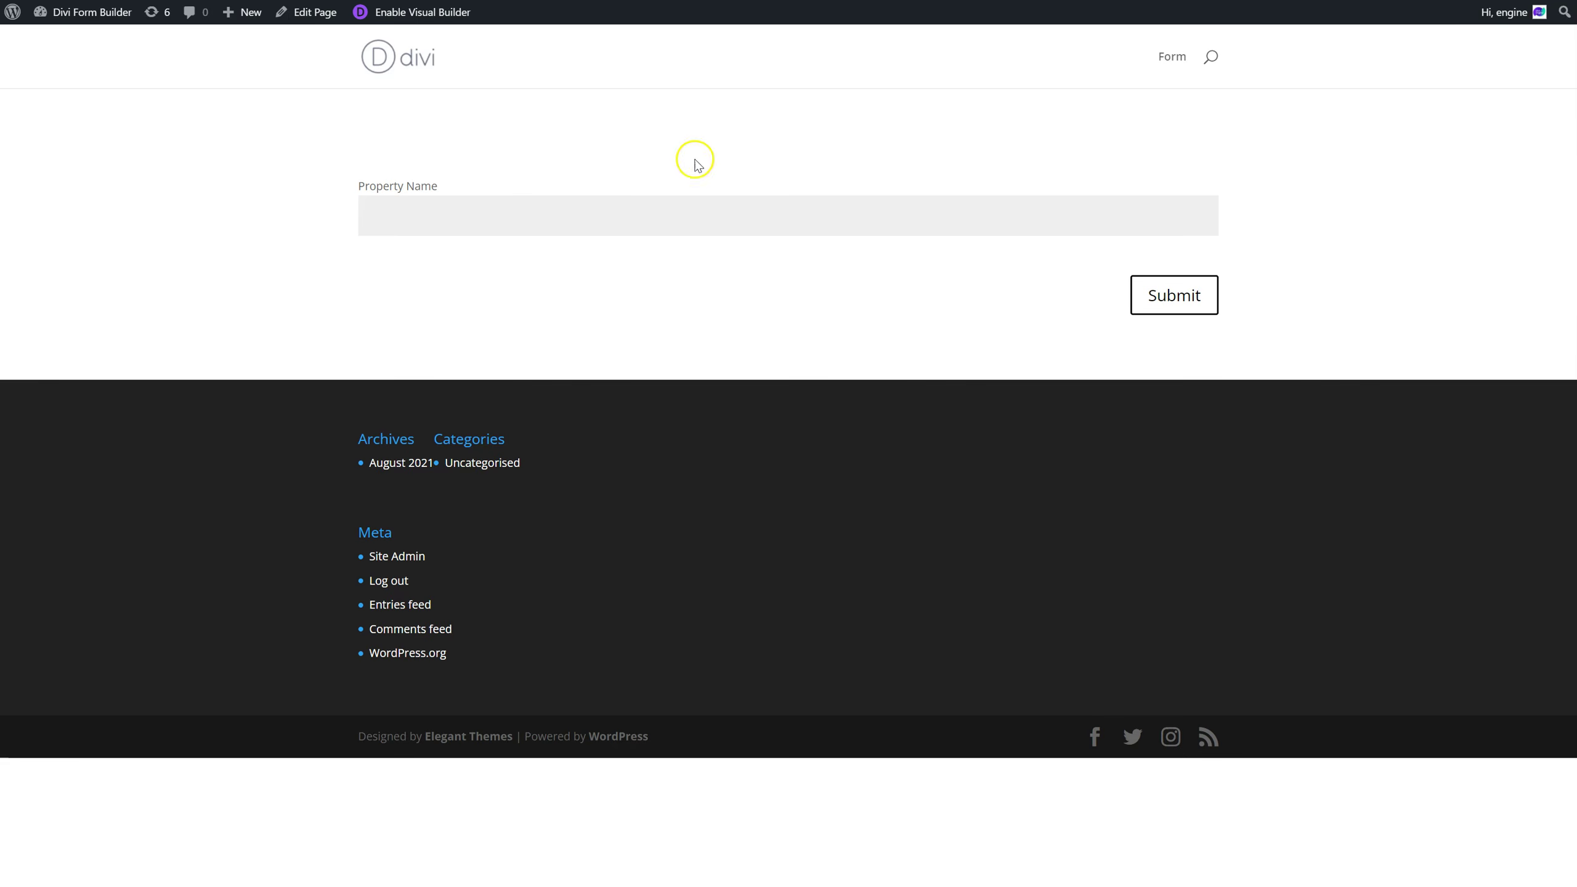
Submit a property named "testing" through the live form and open its draft from the Property list.
click(661, 208)
click(1179, 302)
drag(360, 160, 676, 168)
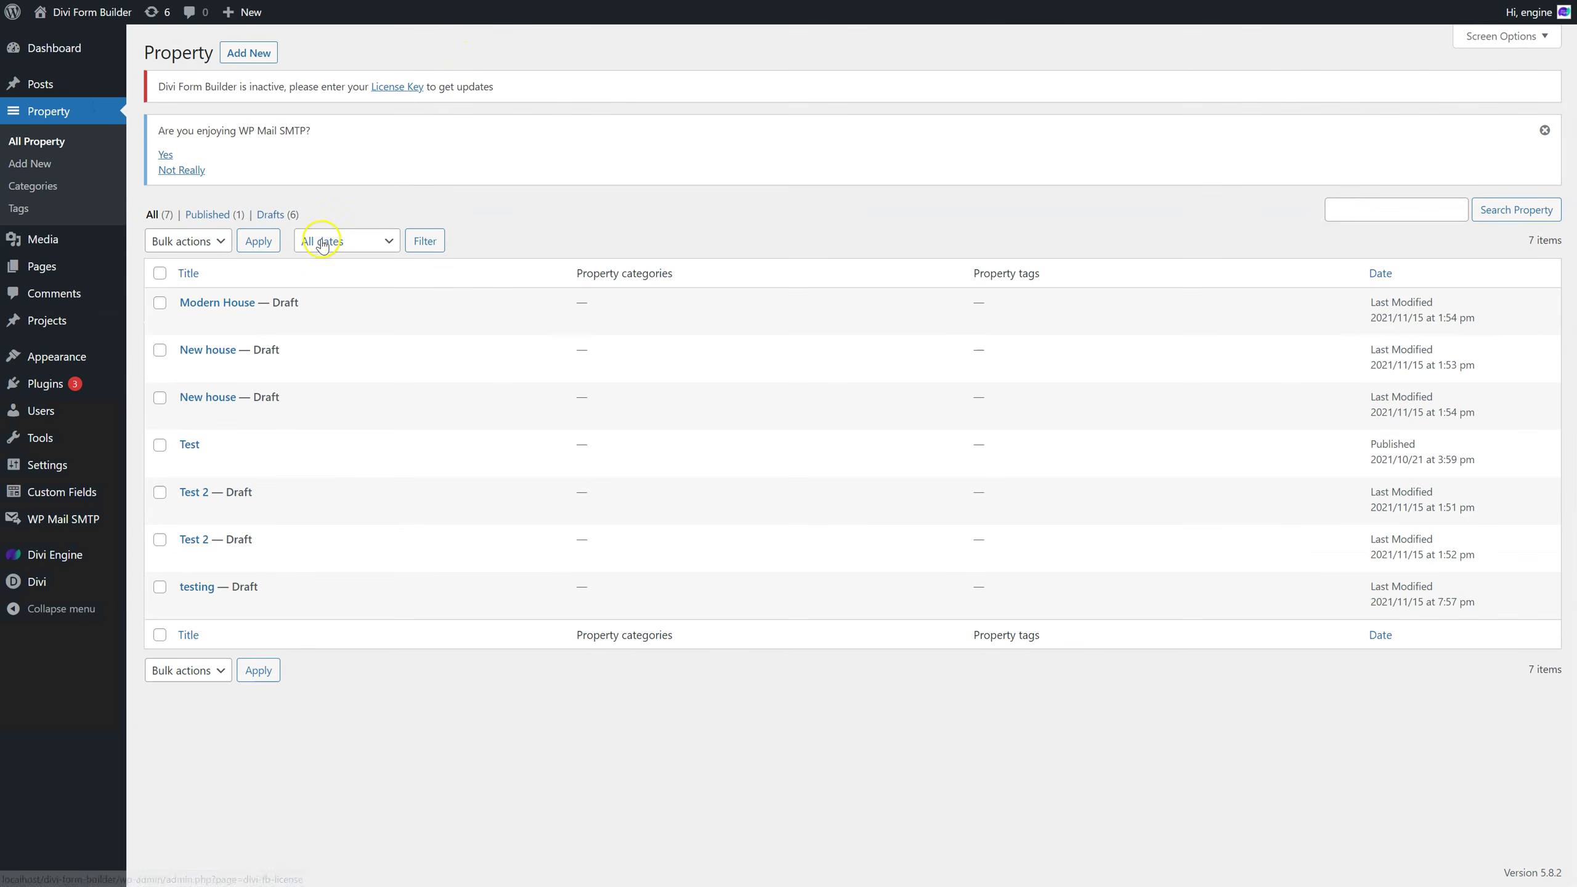
click(190, 589)
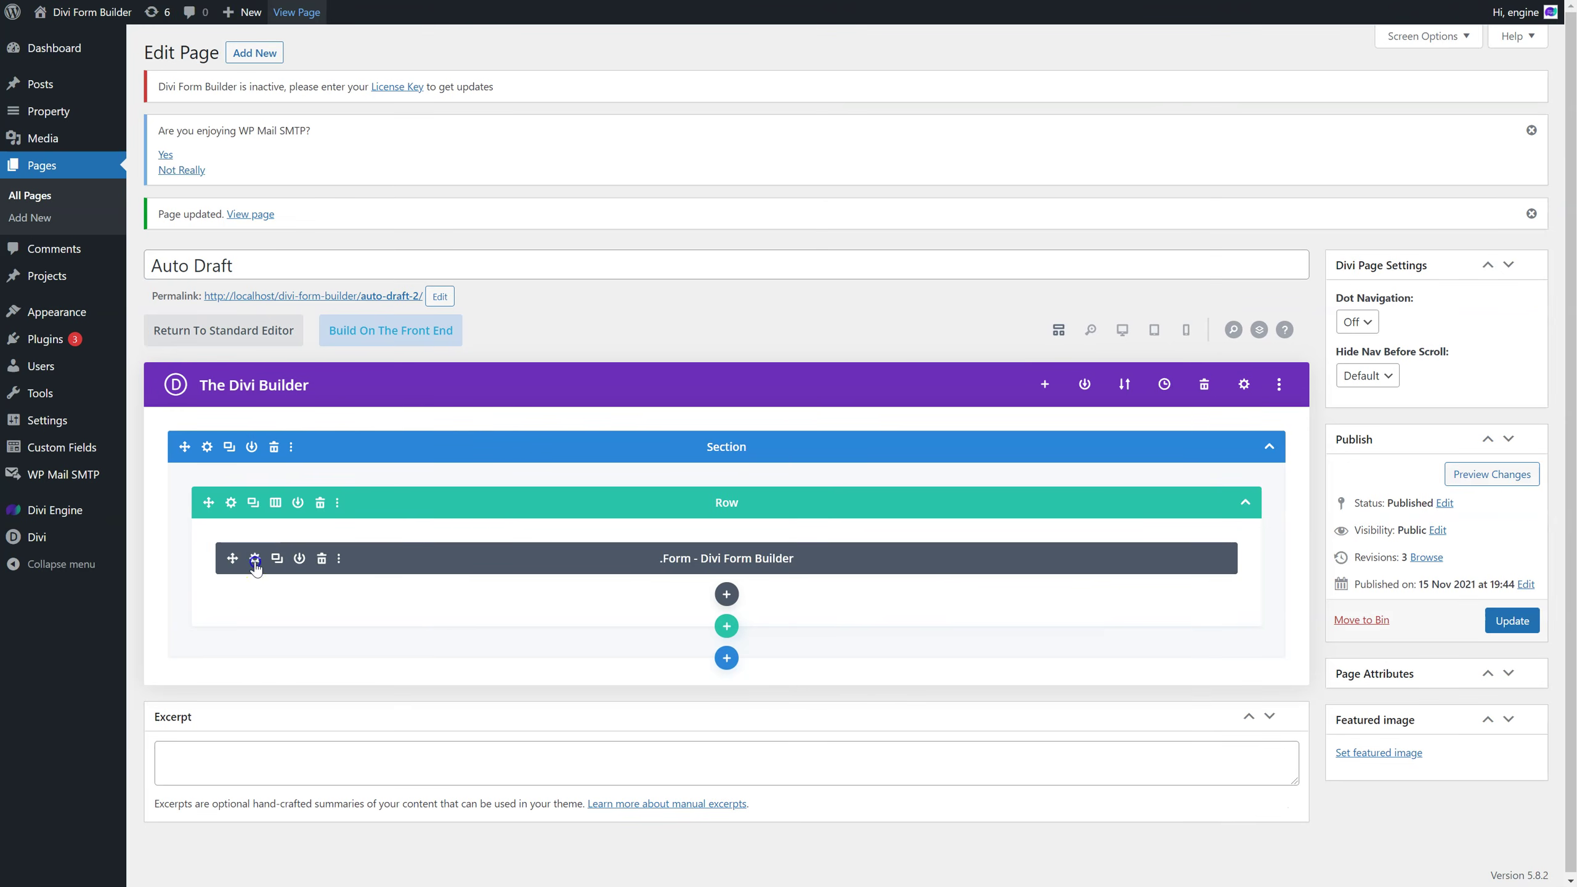
Open the Divi Form Builder module settings and review the Default Post Status choices, keeping Draft.
click(254, 558)
scroll(1403, 429, down, 2)
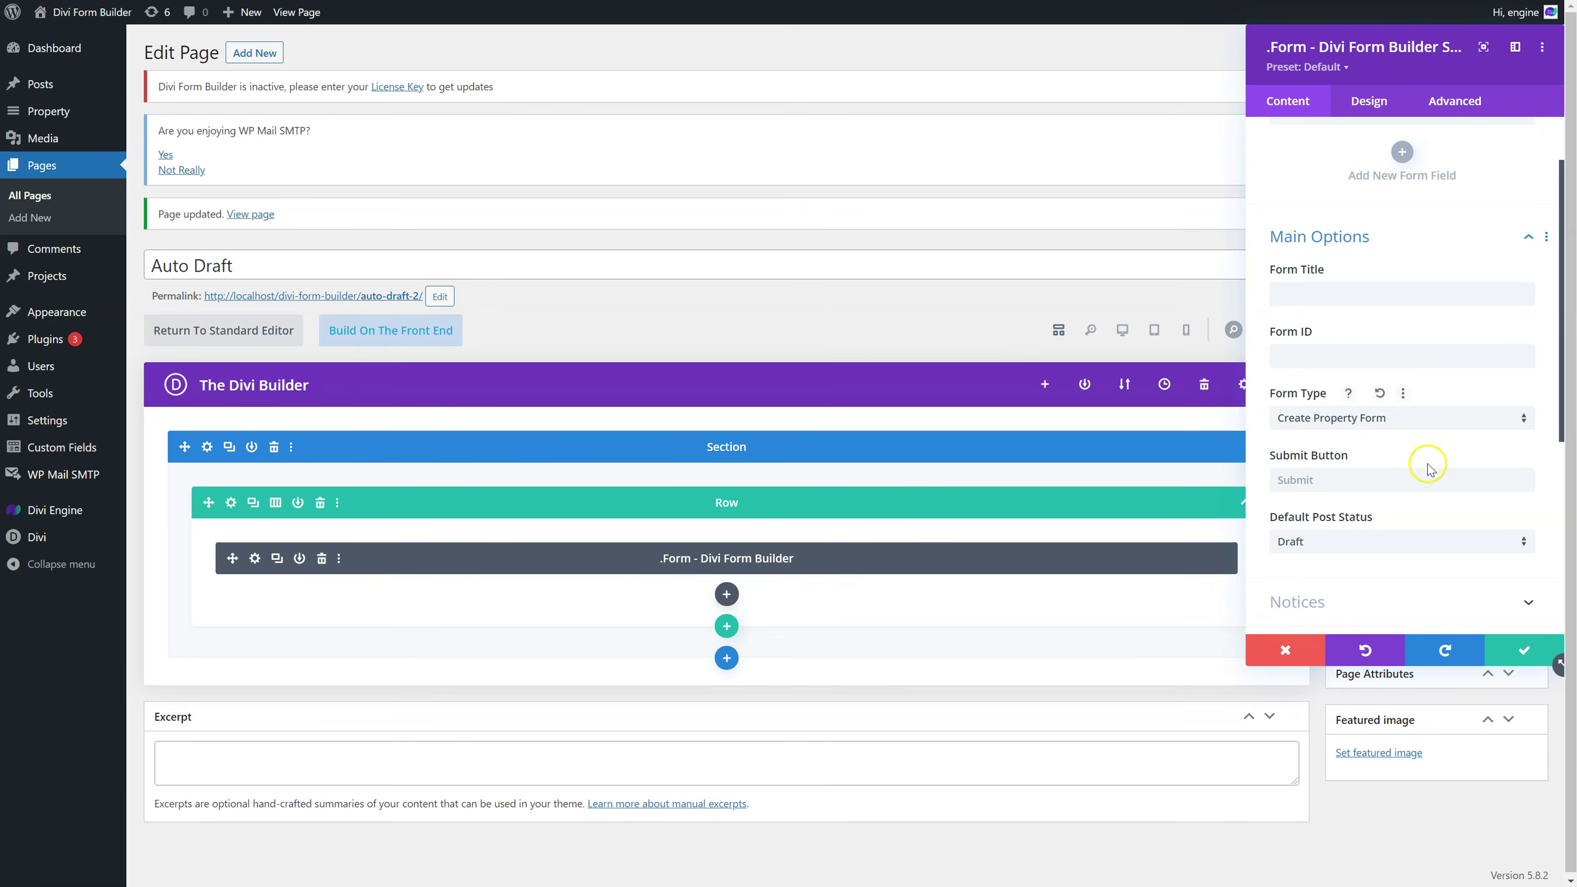
click(1363, 543)
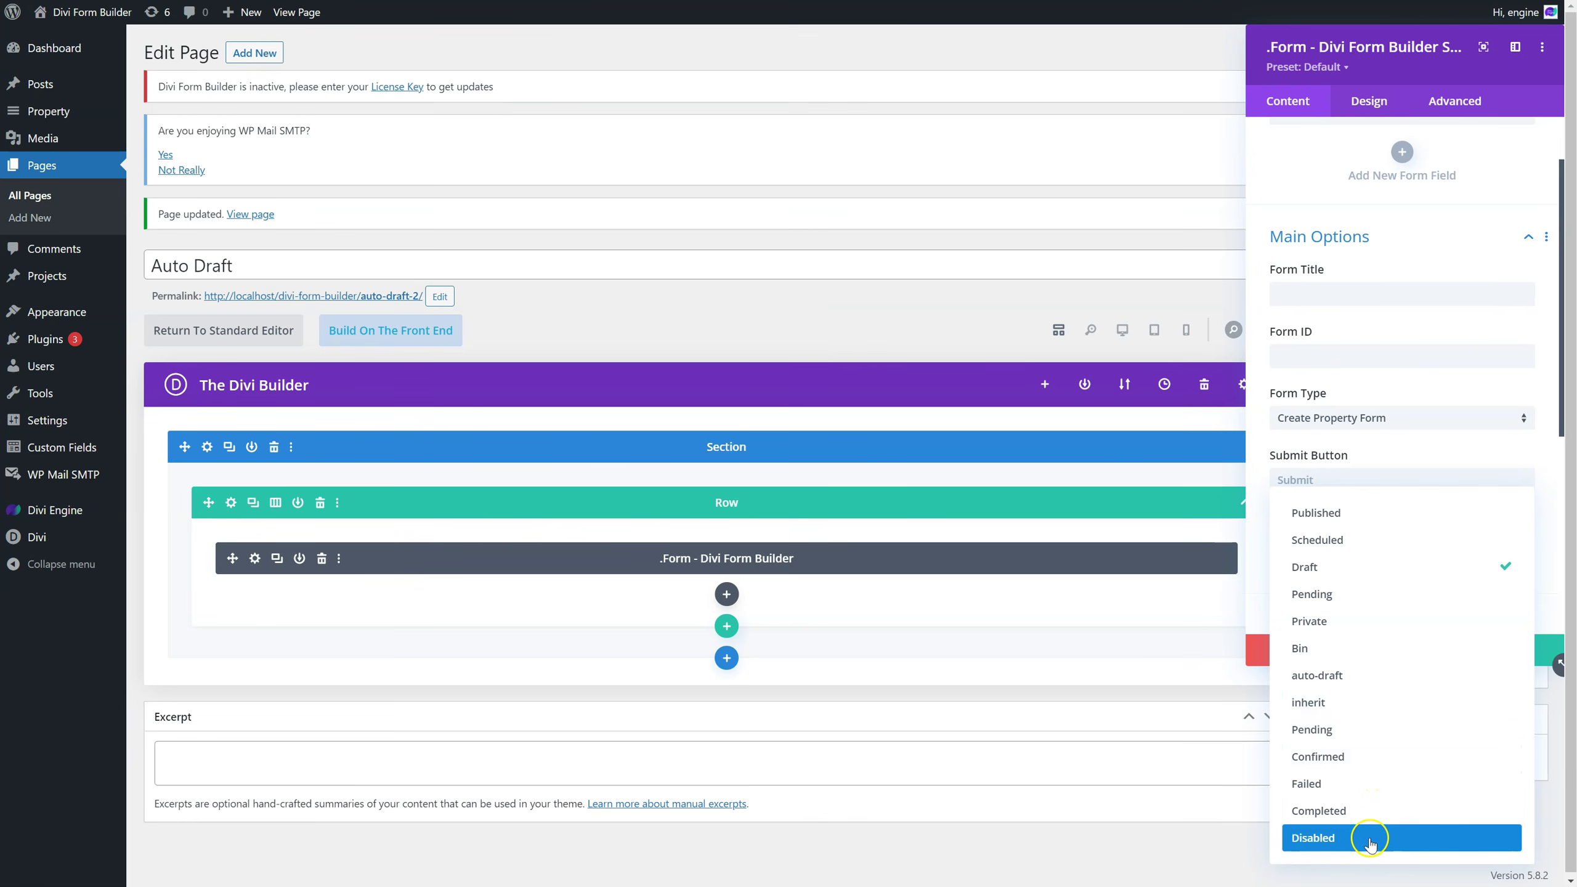
click(1357, 513)
click(1410, 546)
click(1414, 570)
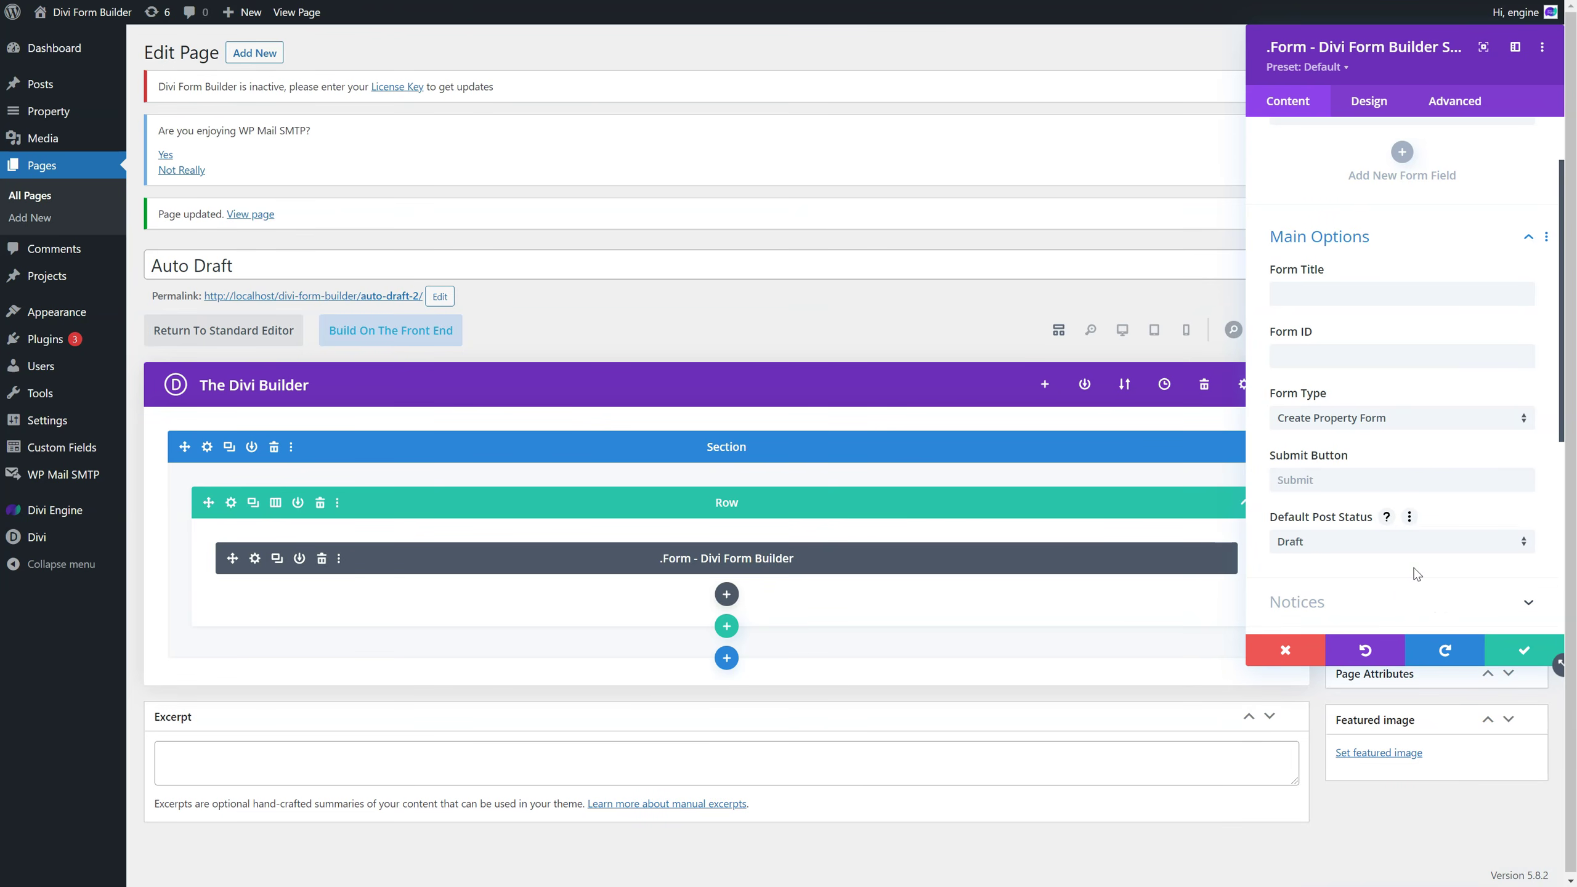
scroll(1406, 510, up, 2)
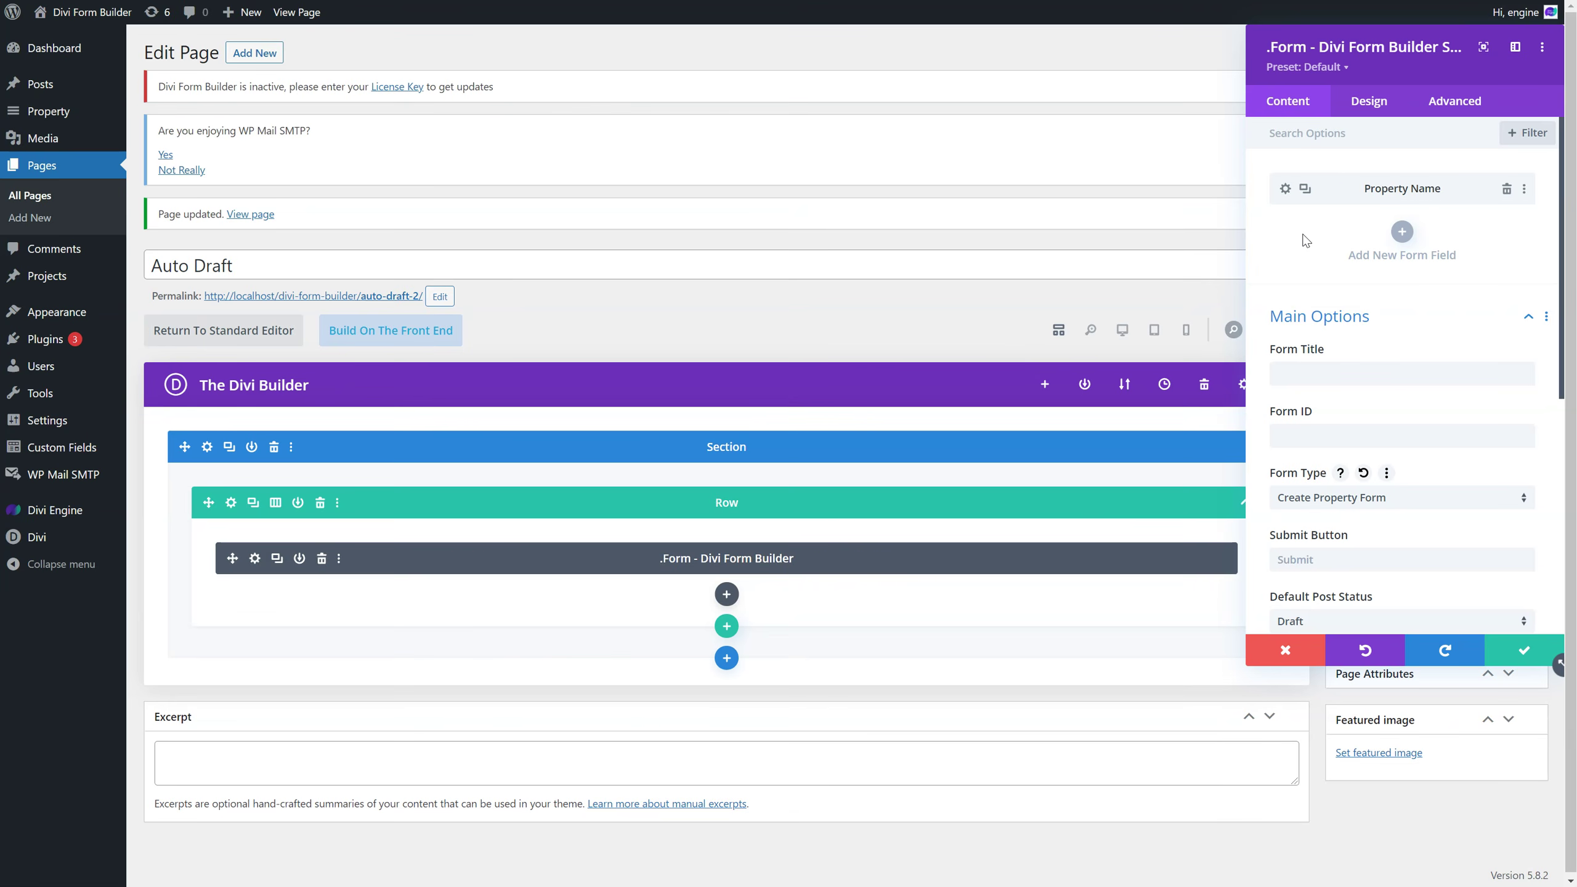
Open the Property Name field's settings and compare its field types with the Price field on the testing property.
click(1288, 197)
click(1286, 193)
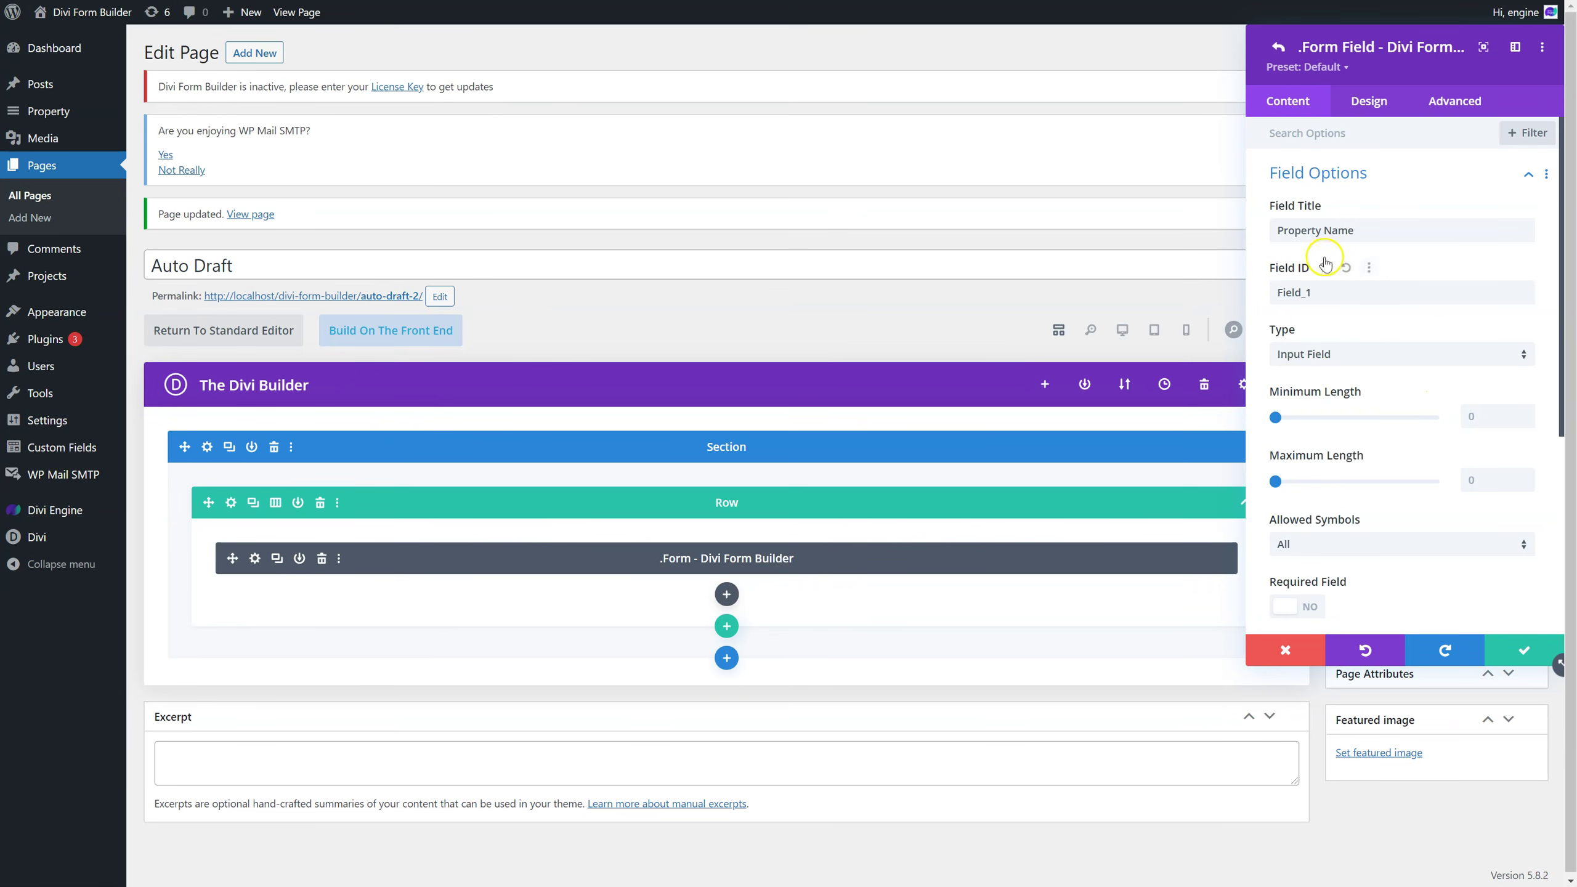
click(1423, 366)
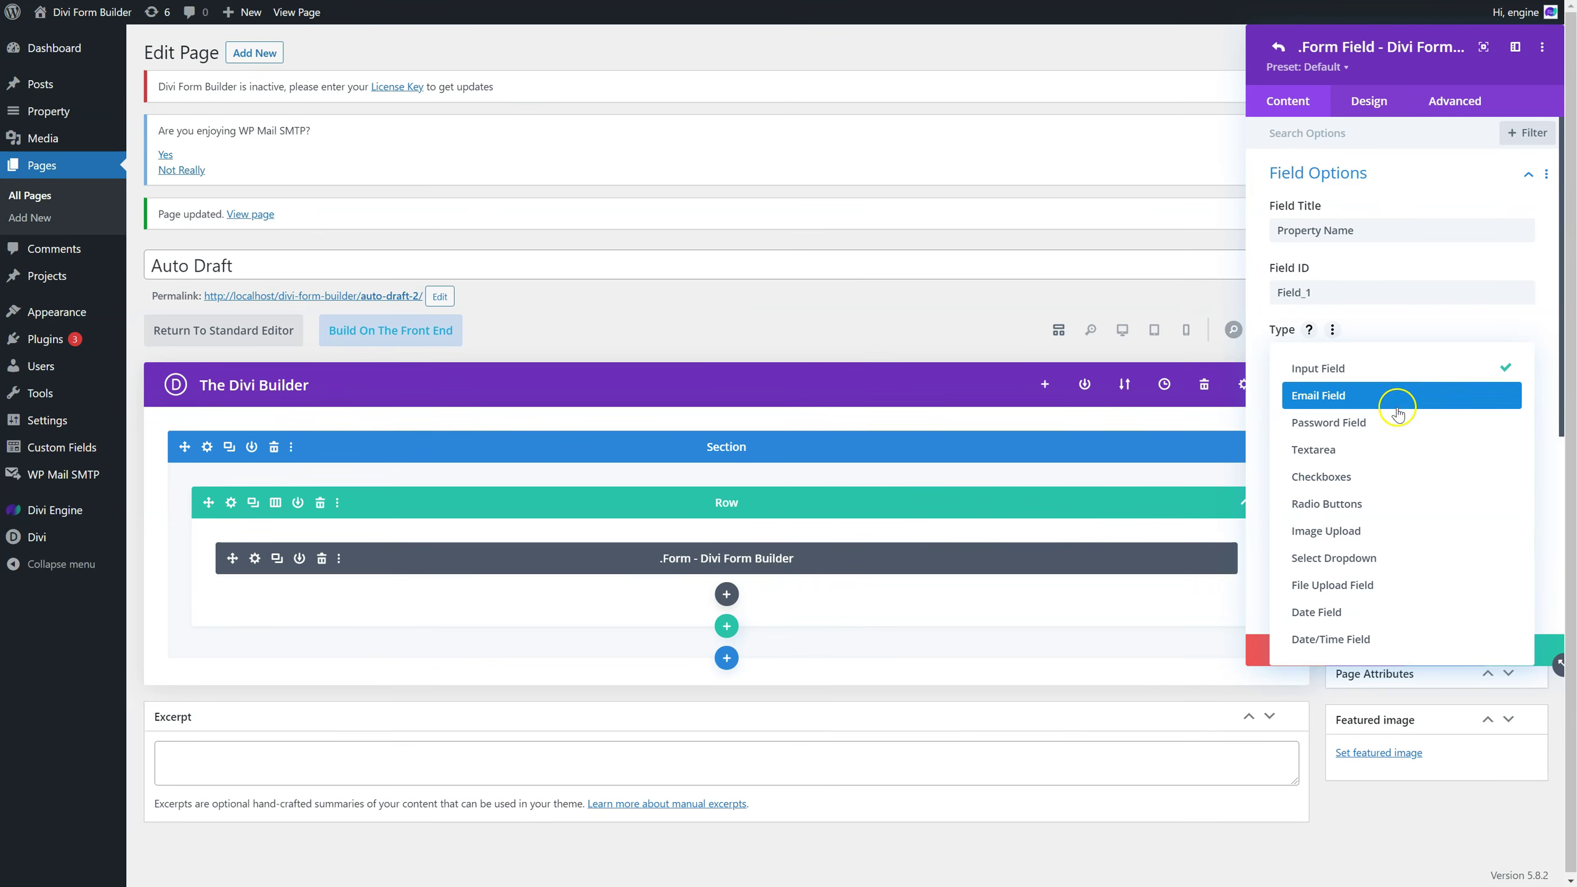
click(1398, 372)
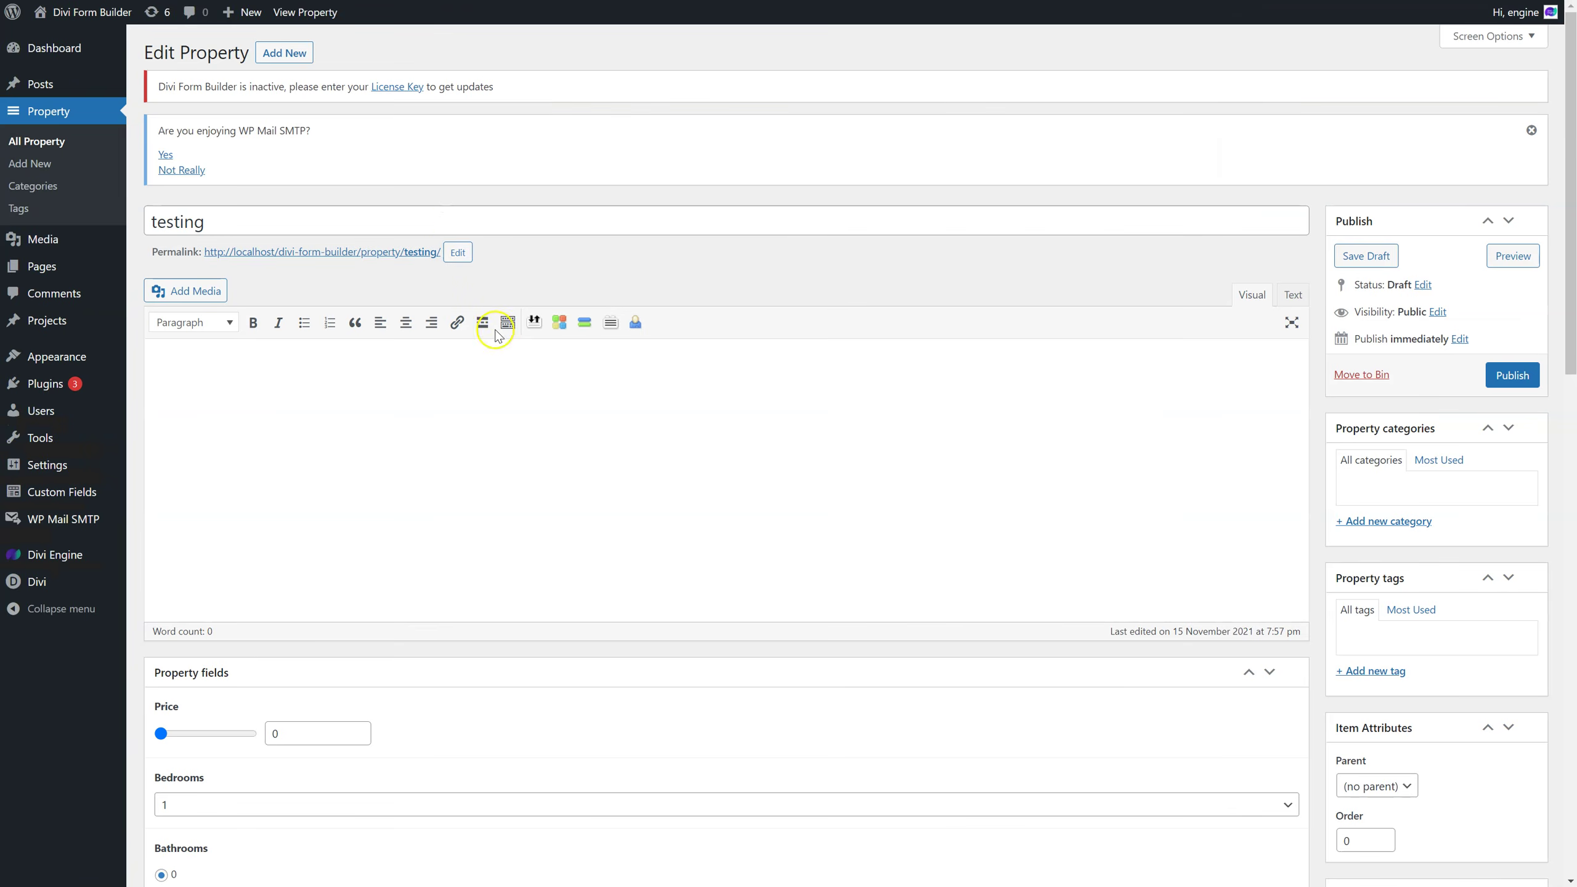
scroll(271, 385, down, 5)
double_click(274, 416)
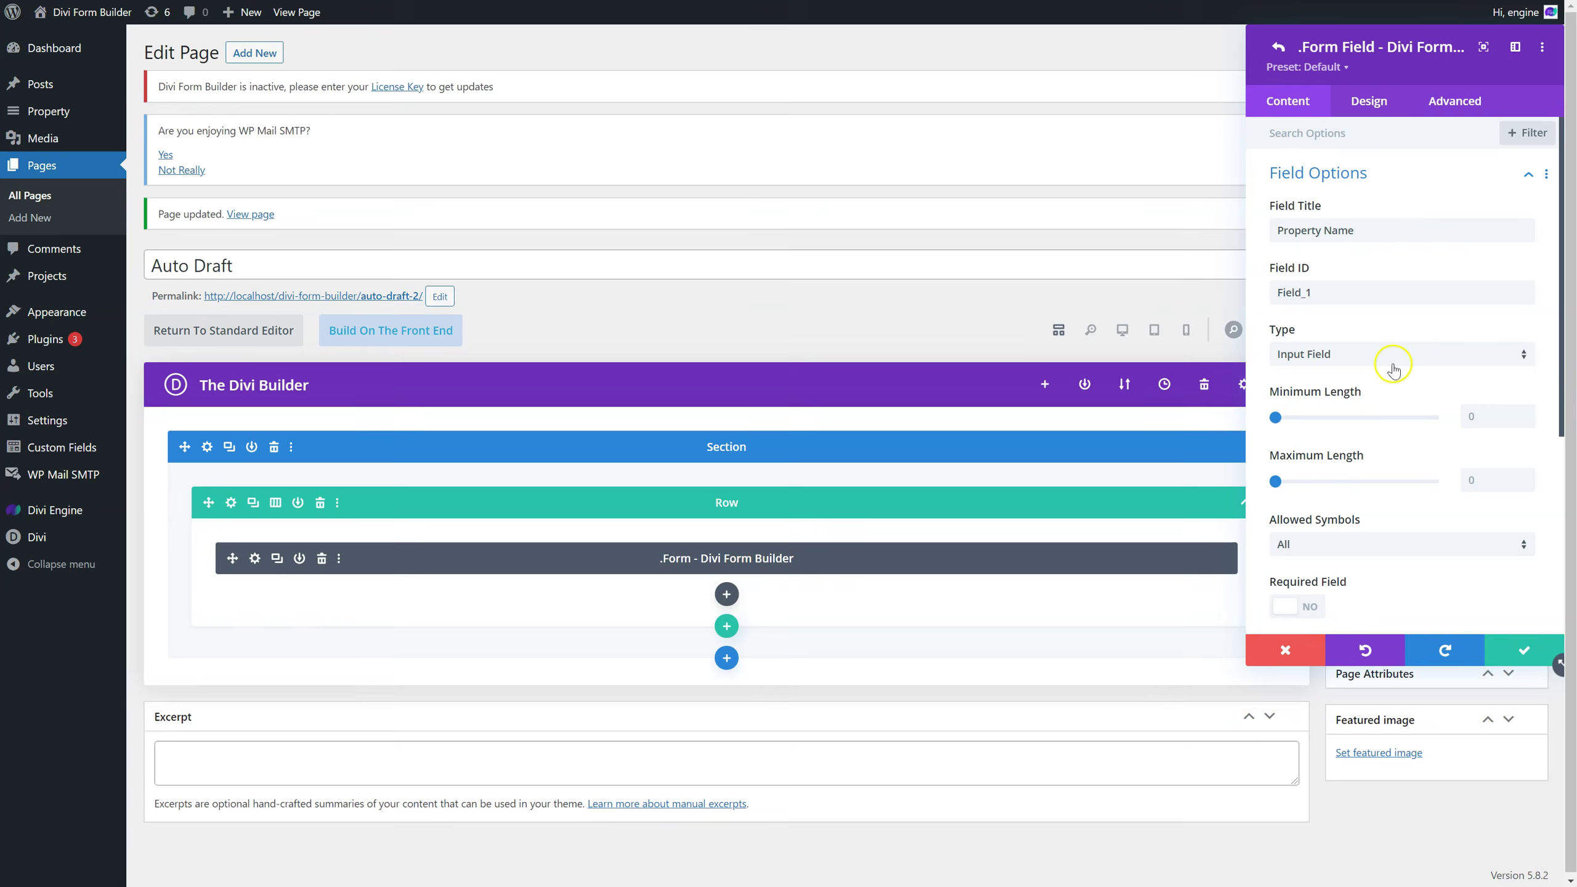
Keep Input Field as the Property Name field's type and set its Allowed Symbols to Numbers Only (0-9).
click(1394, 365)
click(1394, 368)
click(1303, 549)
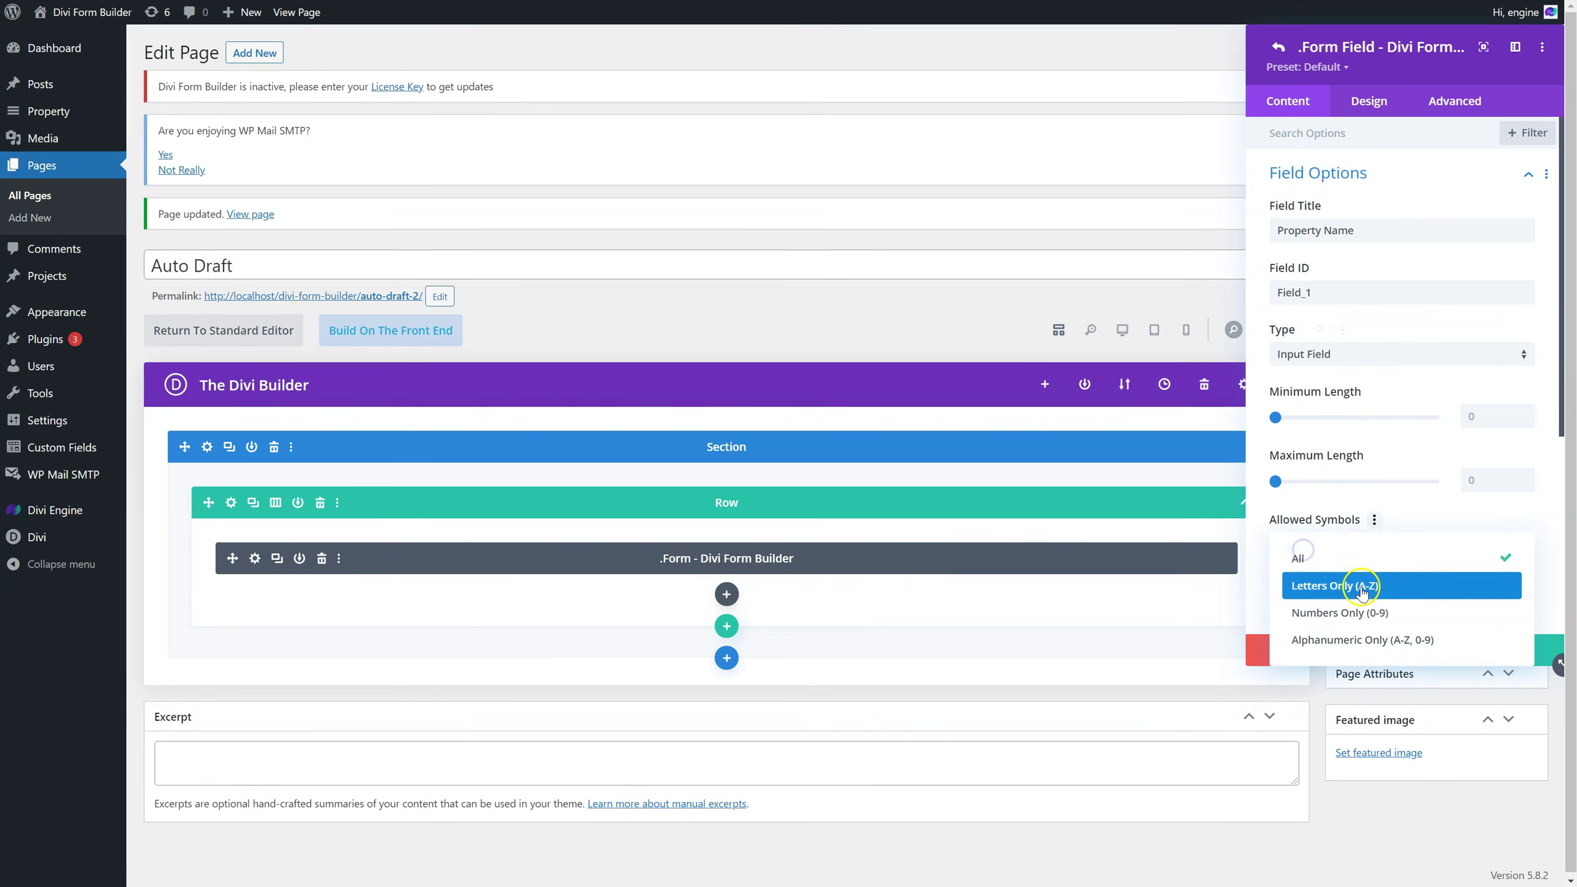
click(1365, 611)
click(1355, 230)
click(1365, 292)
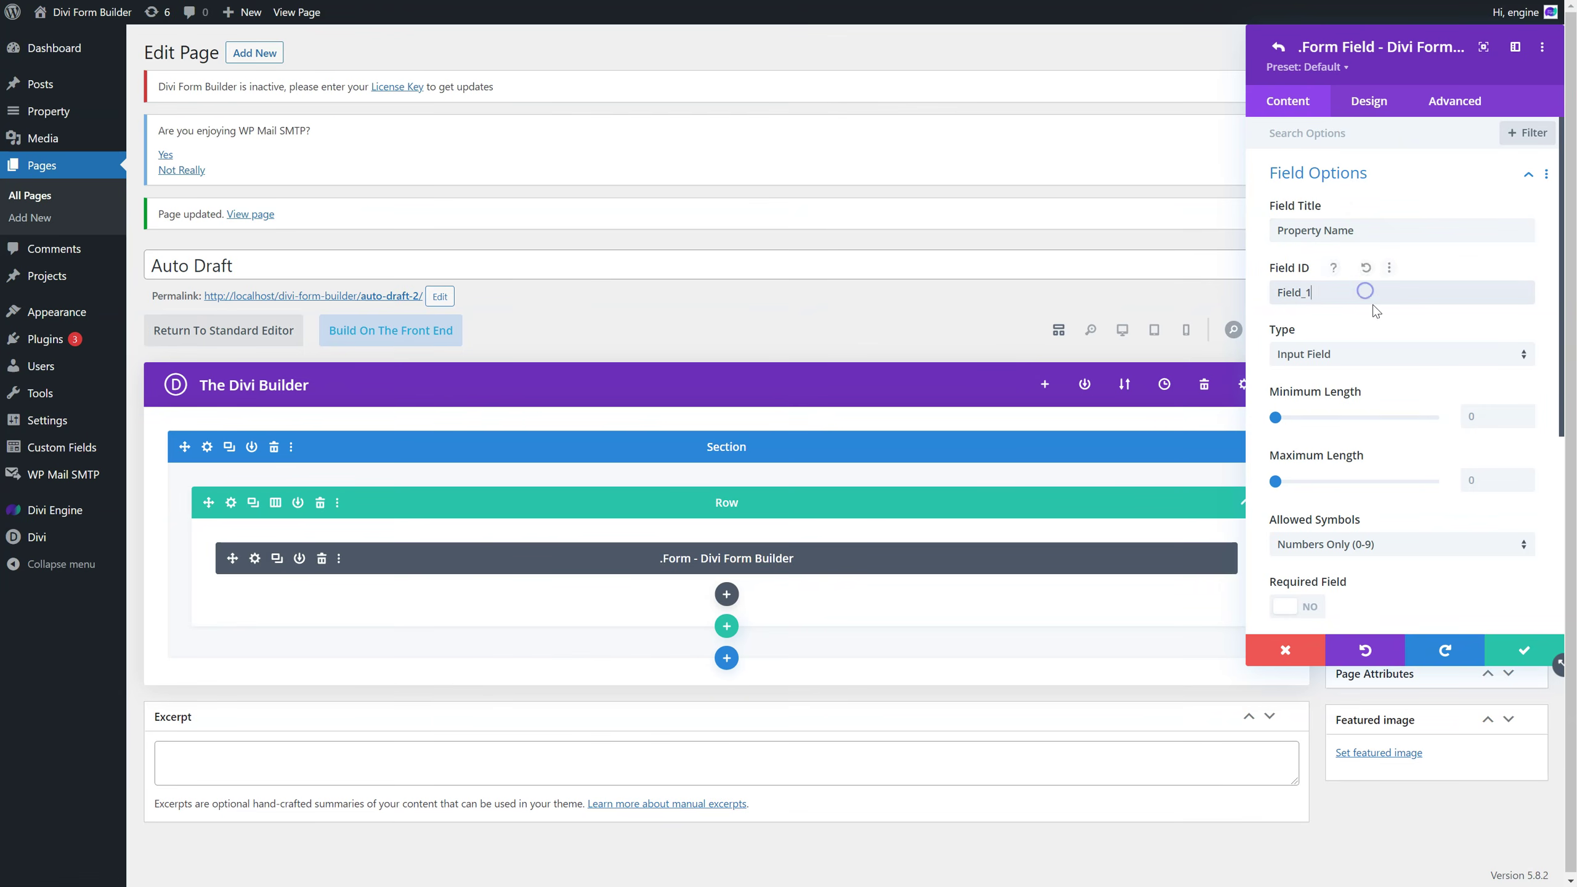
Change the Property Name field's type to Checkboxes and replace its option text with 0, following the property's Bathrooms choices.
click(1364, 367)
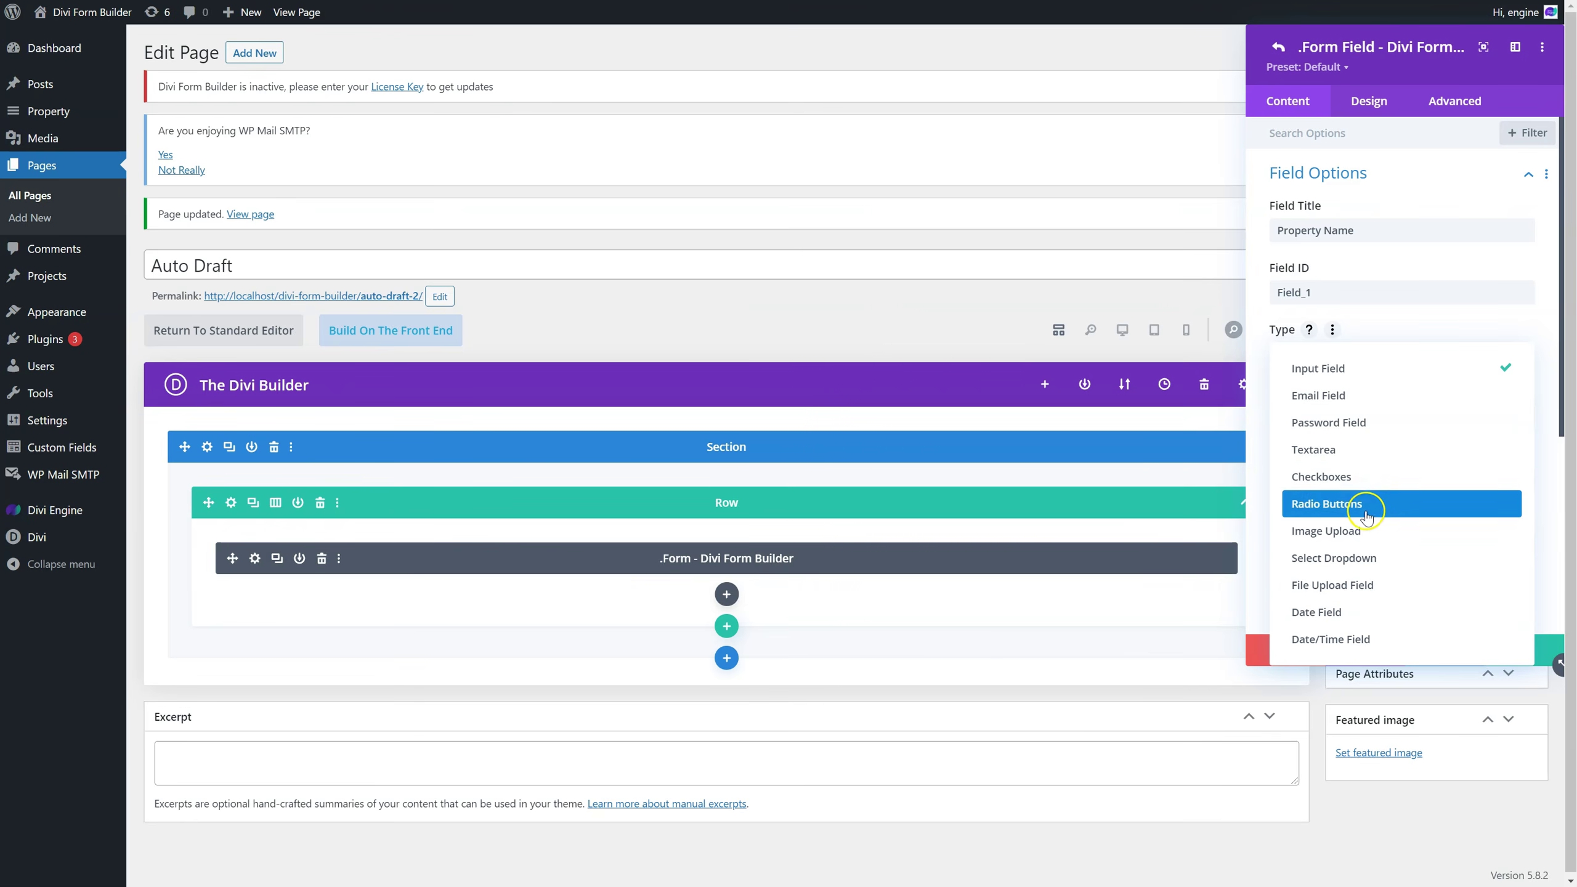
click(1375, 480)
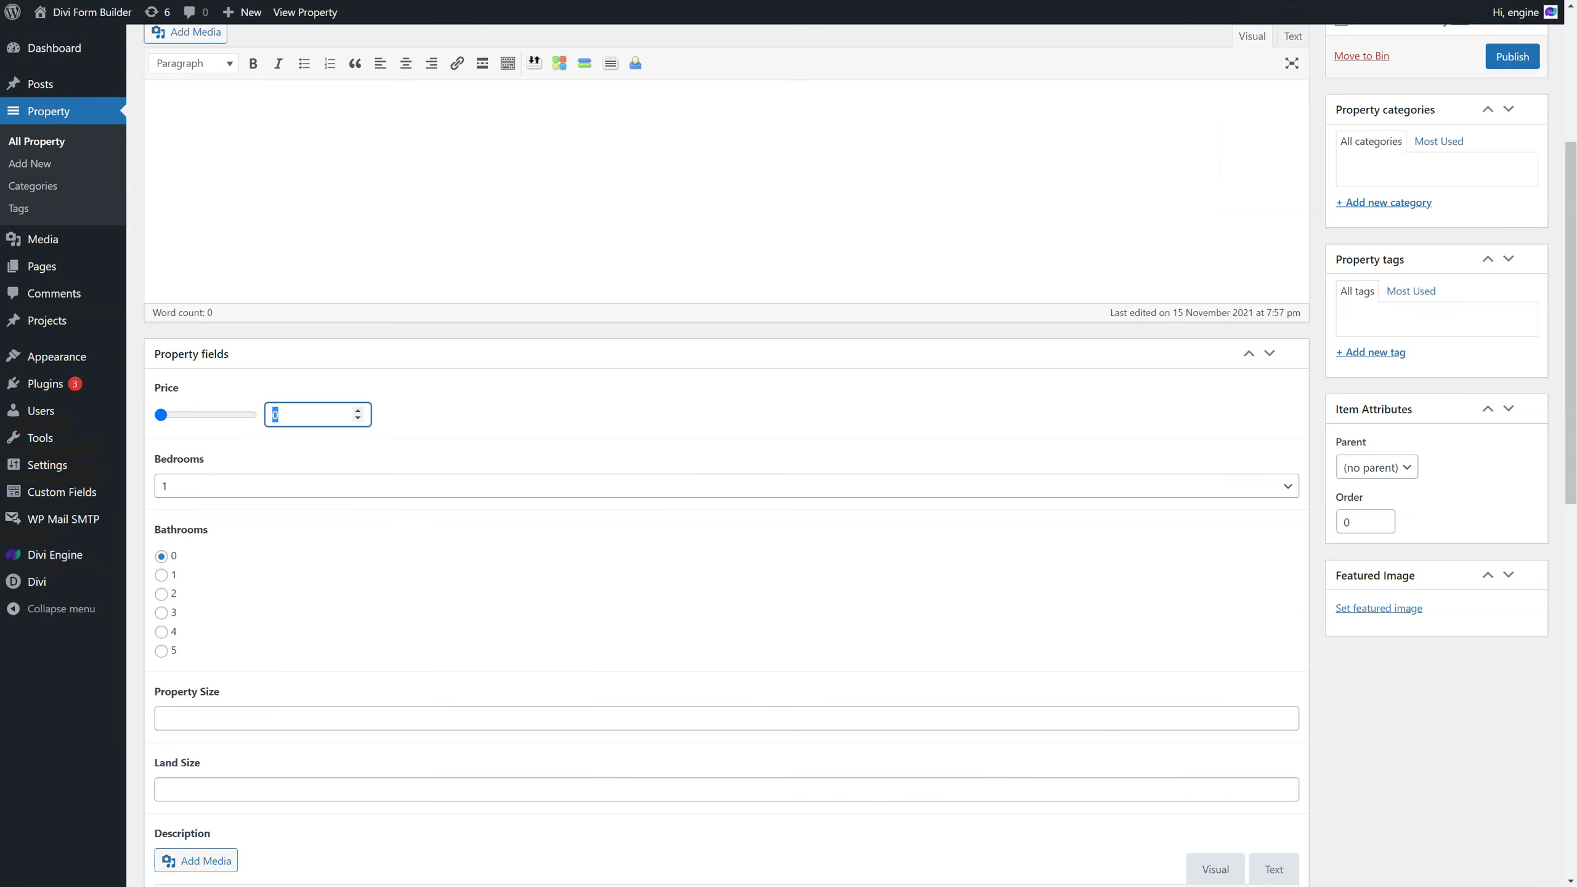
scroll(275, 489, down, 3)
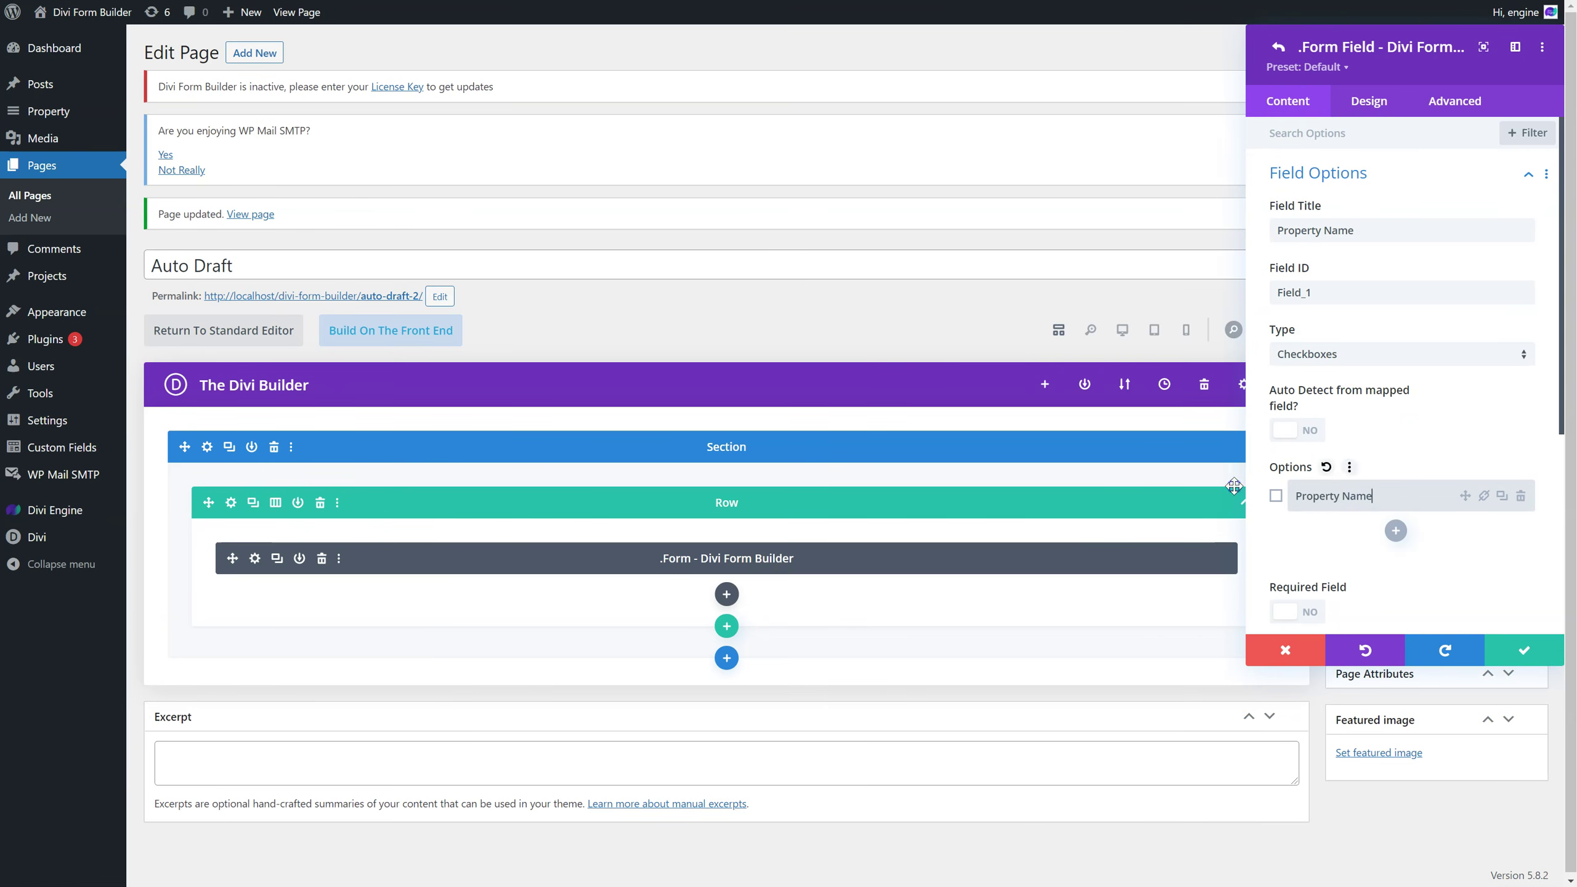
triple_click(1343, 491)
text(0)
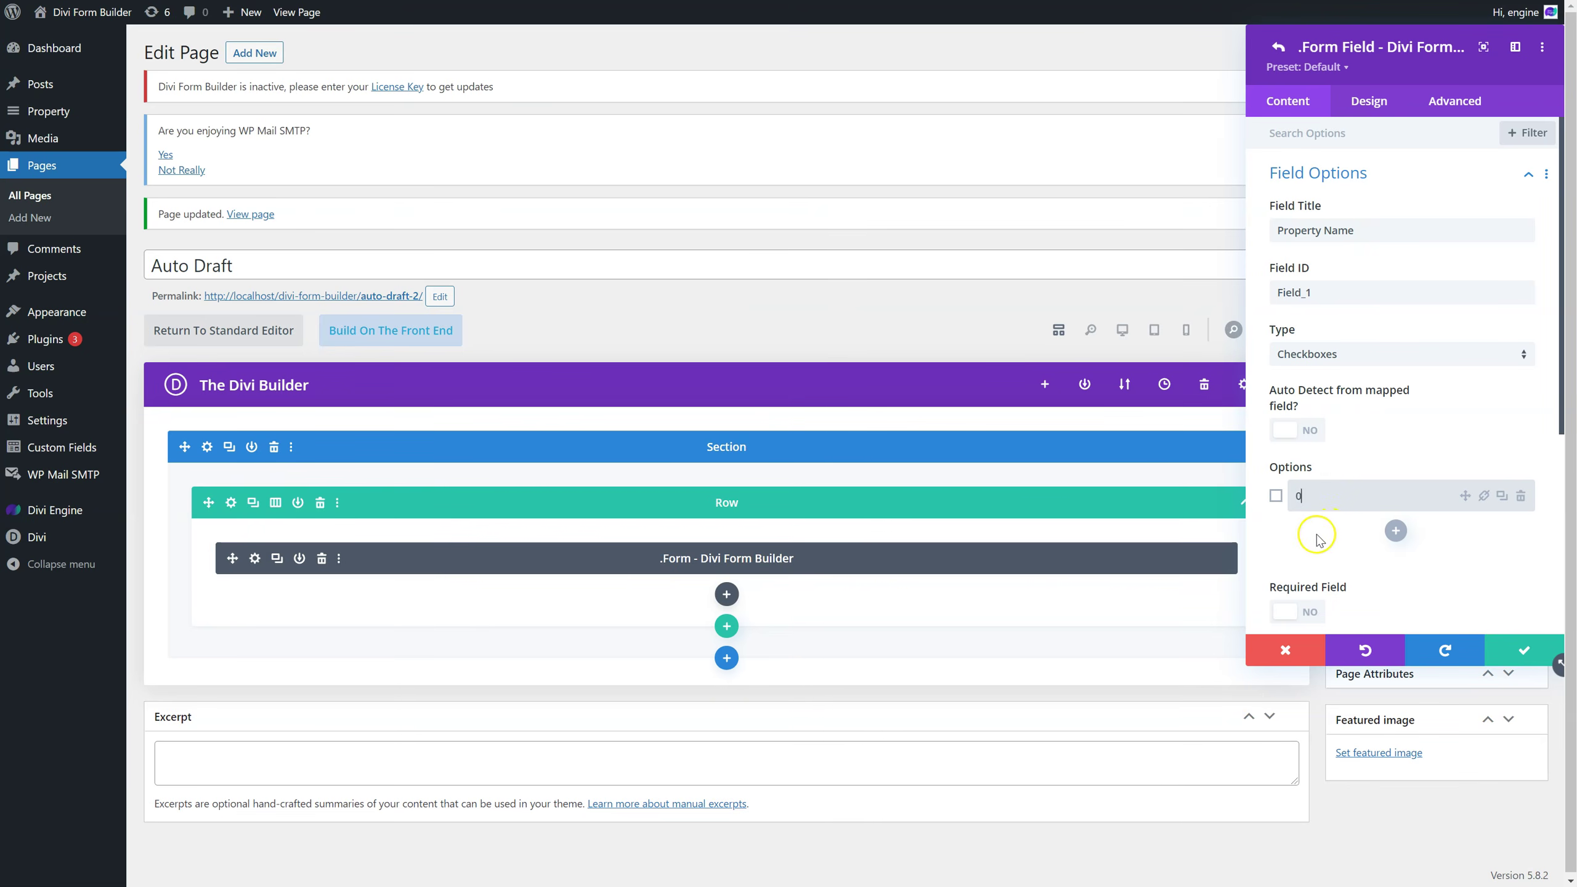
Add 1 and 2 as further checkbox options below option 0 of the Property Name field.
click(1393, 530)
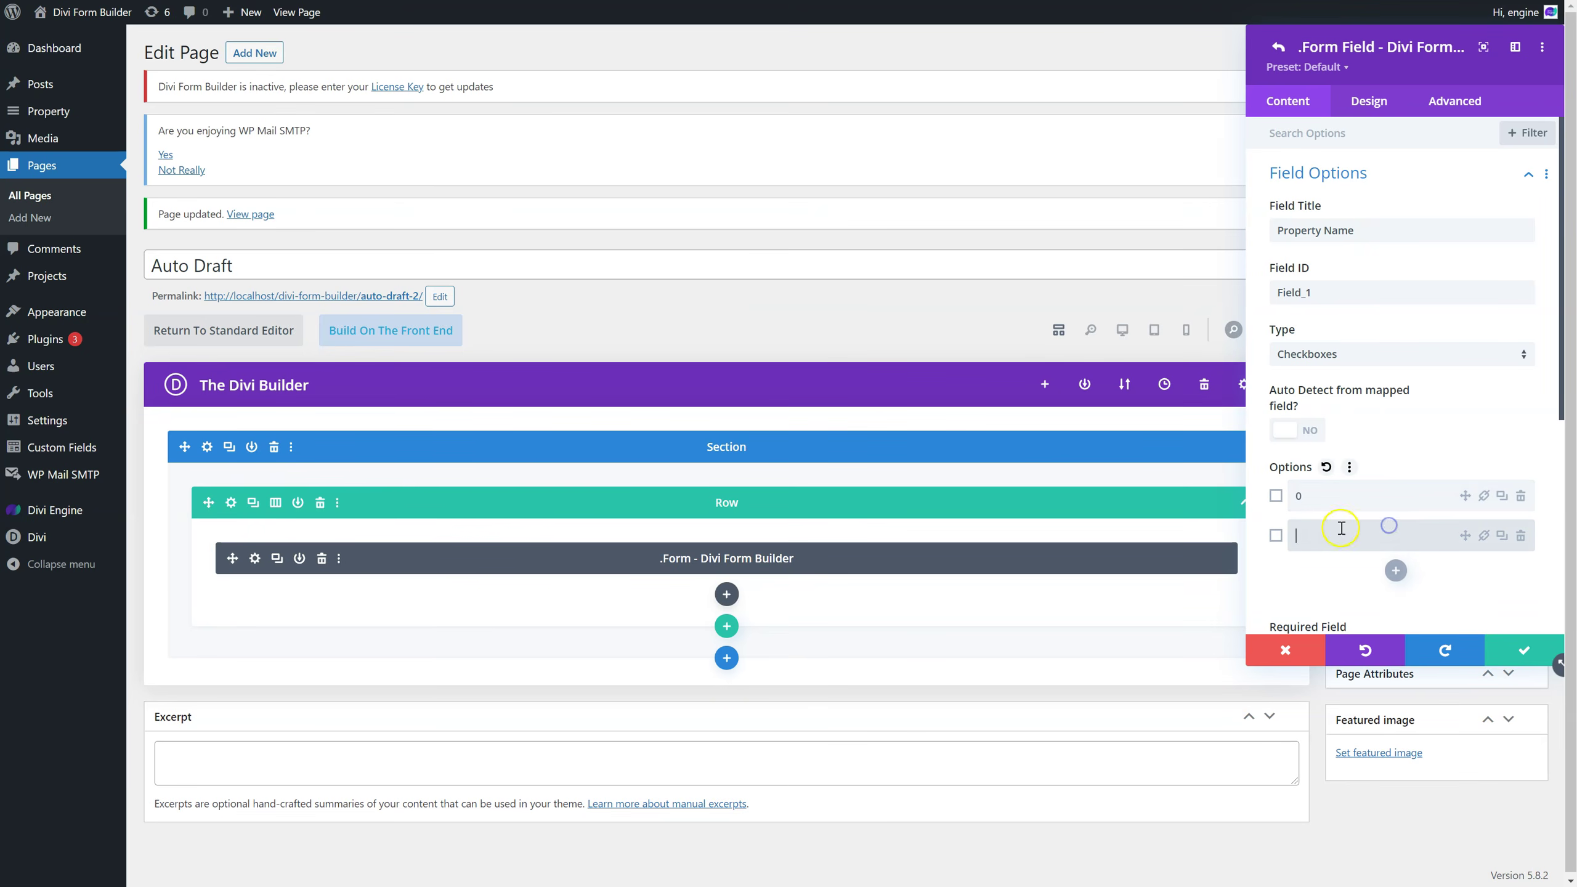
click(1391, 568)
text(2)
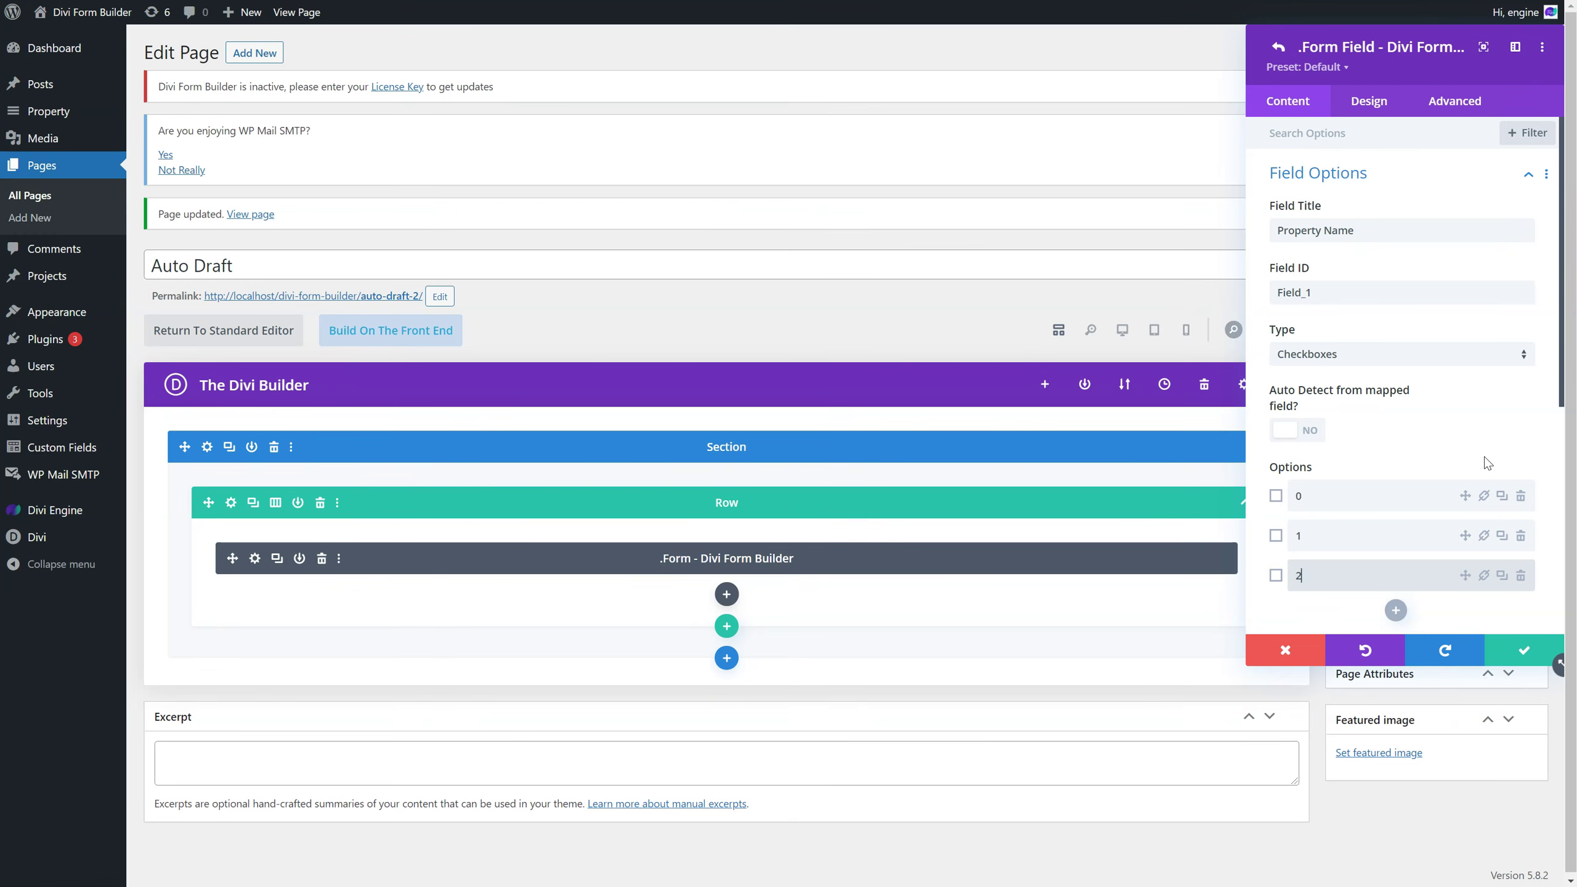
click(1484, 538)
Turn on Auto Detect from mapped field and map the Property Name field to the ACF field Bathrooms - Property fields.
click(1299, 427)
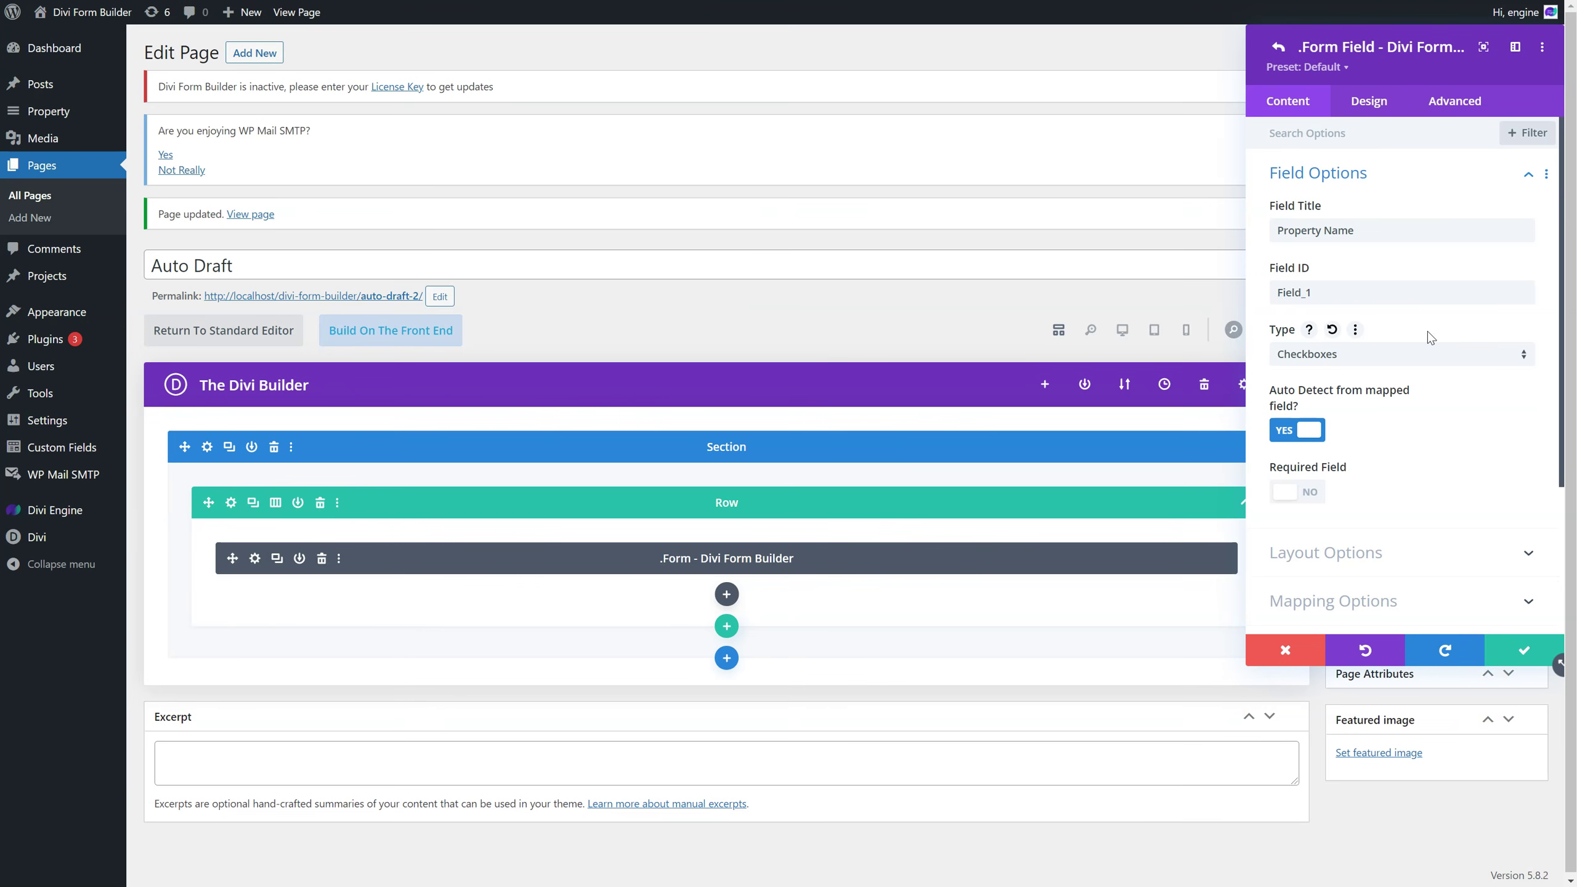
scroll(1371, 339, down, 1)
scroll(1370, 339, down, 3)
click(1403, 436)
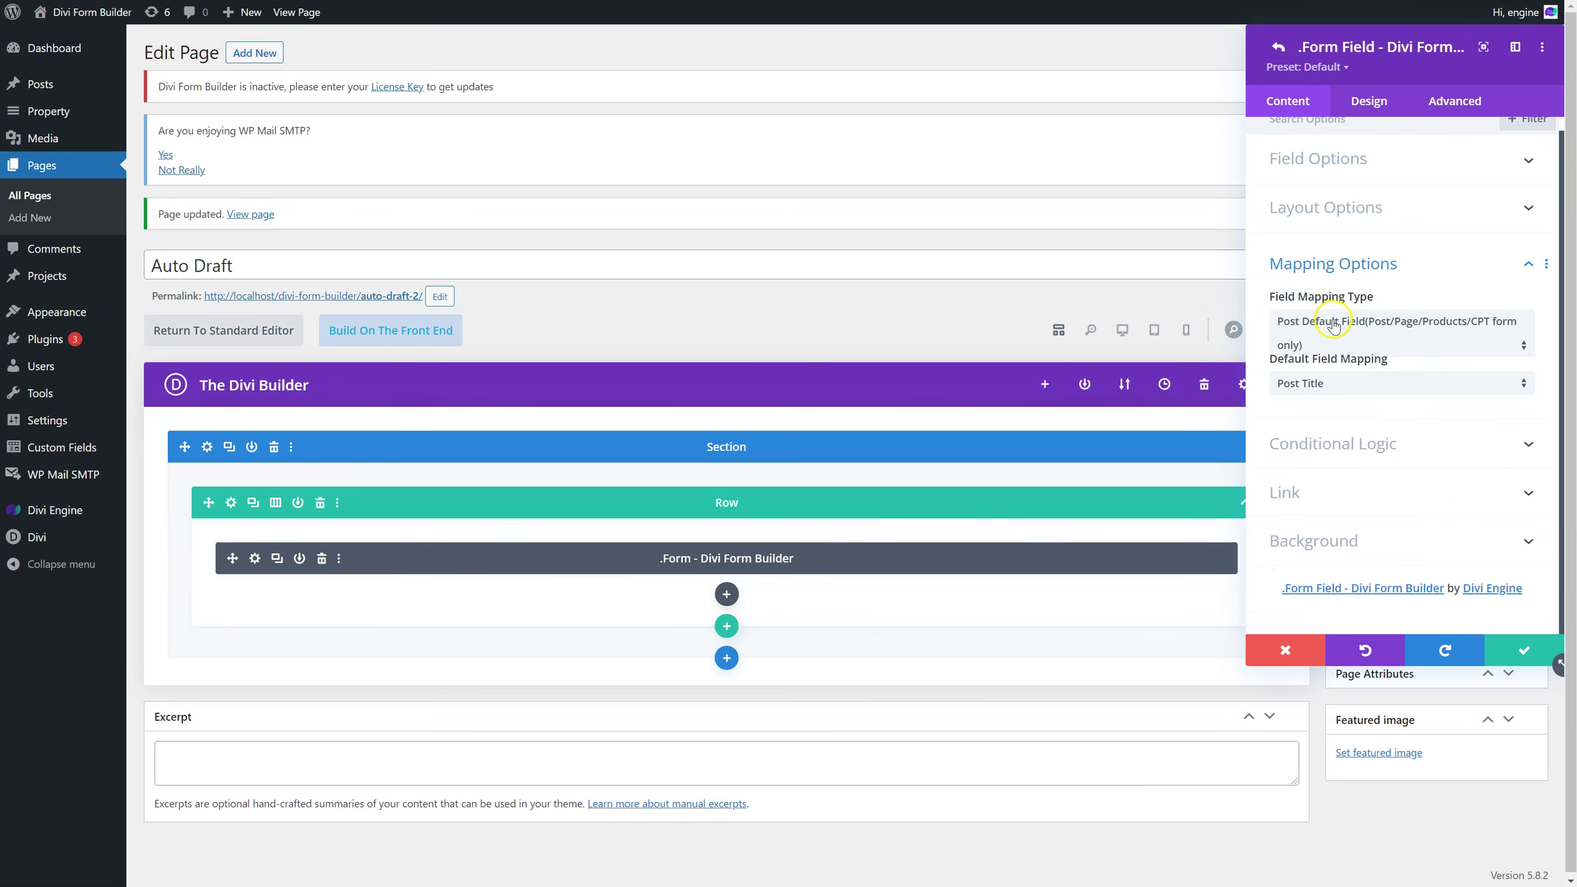
scroll(1337, 336, up, 1)
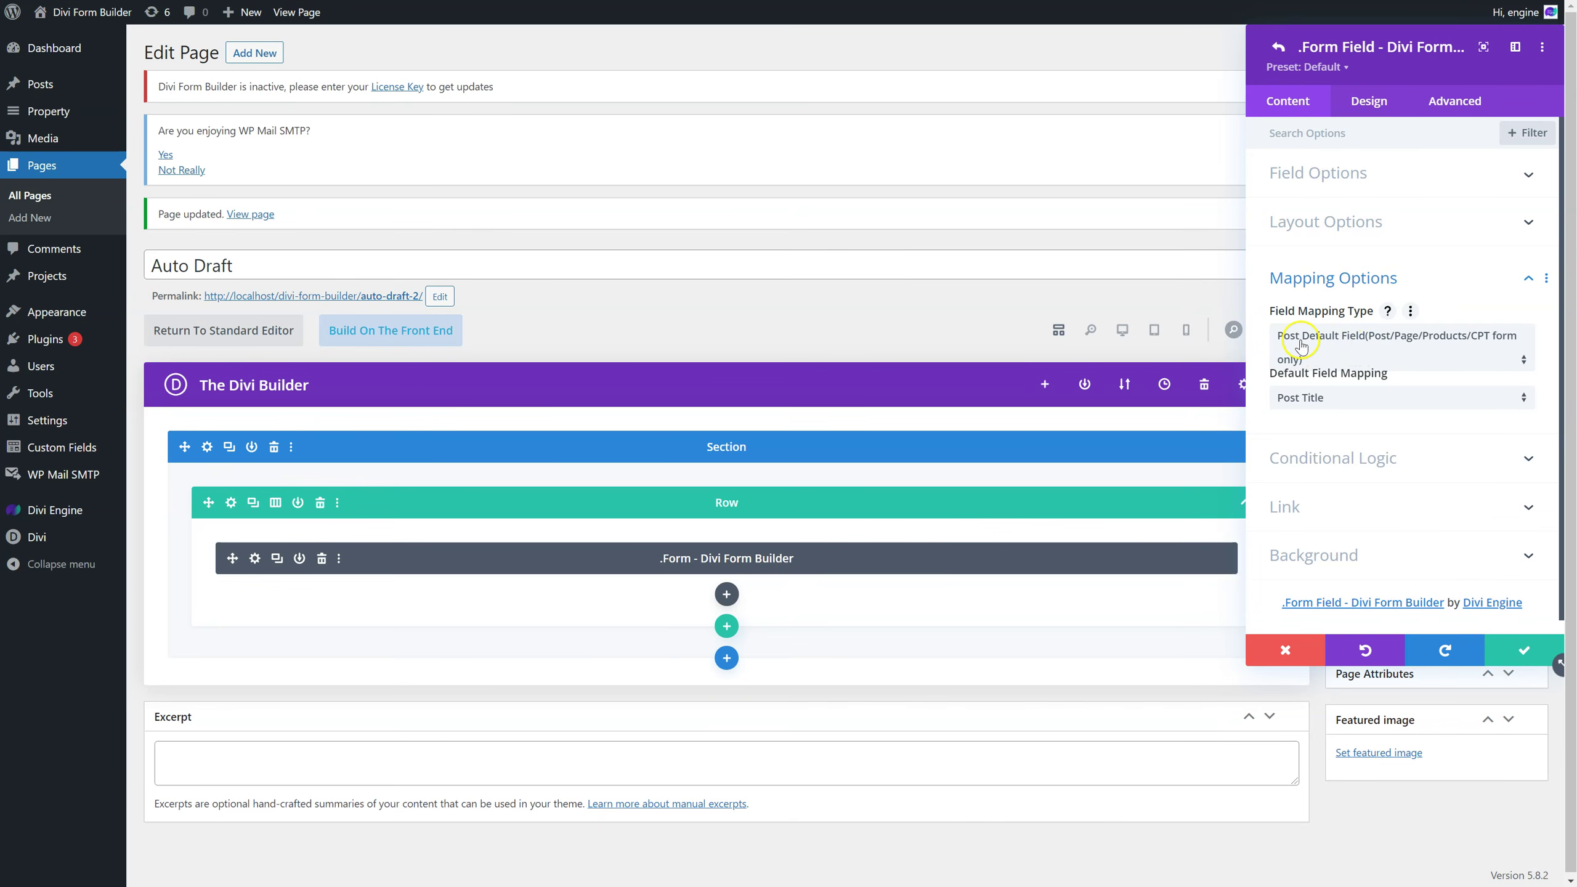
click(1335, 344)
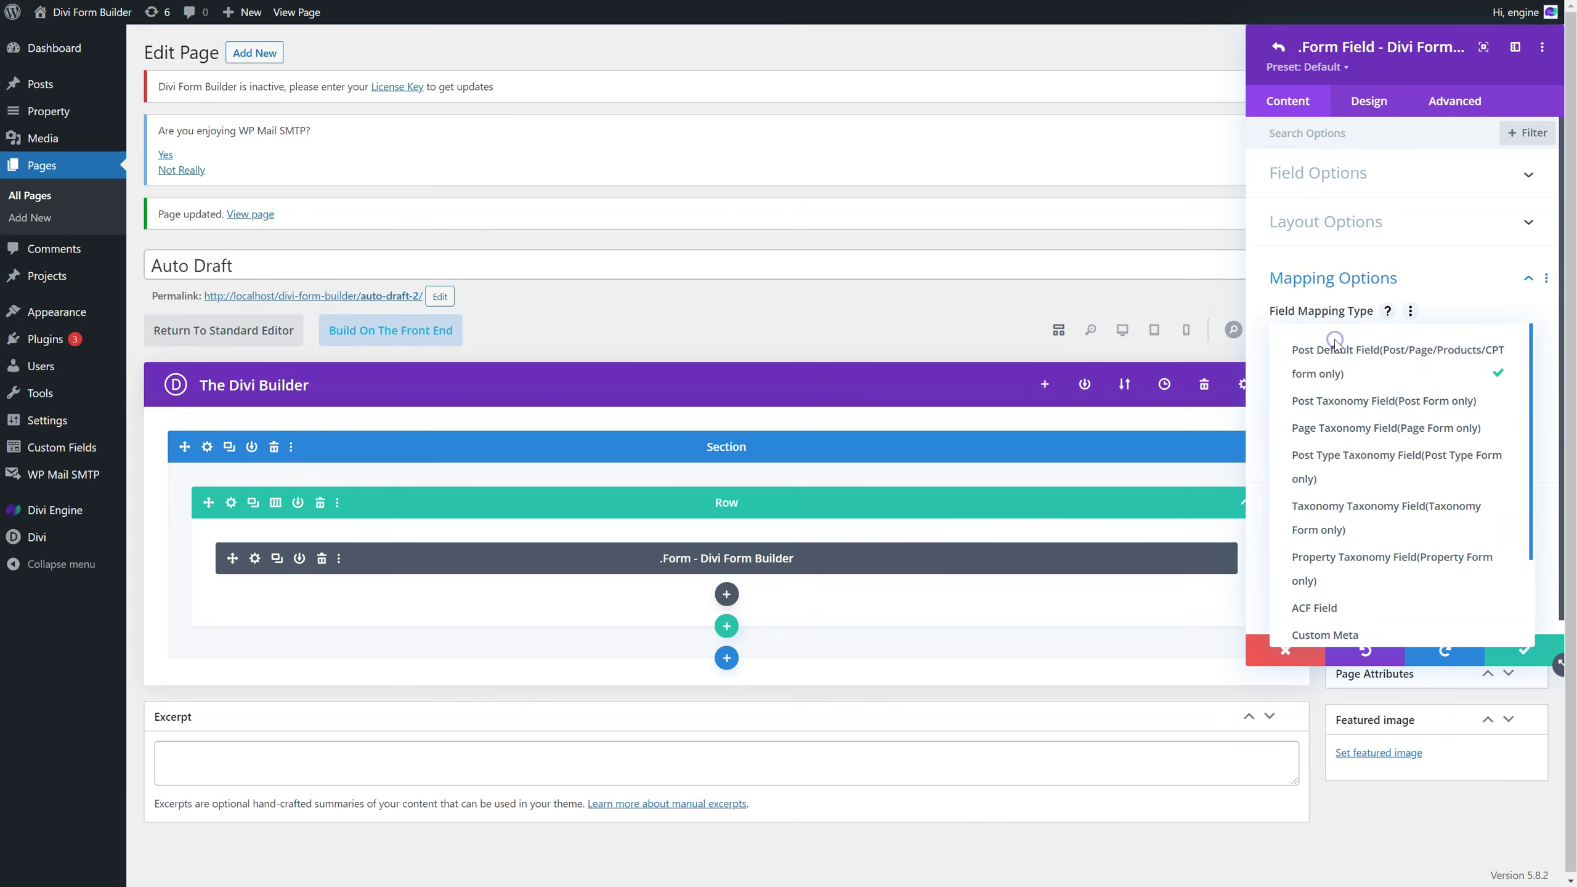
click(1367, 609)
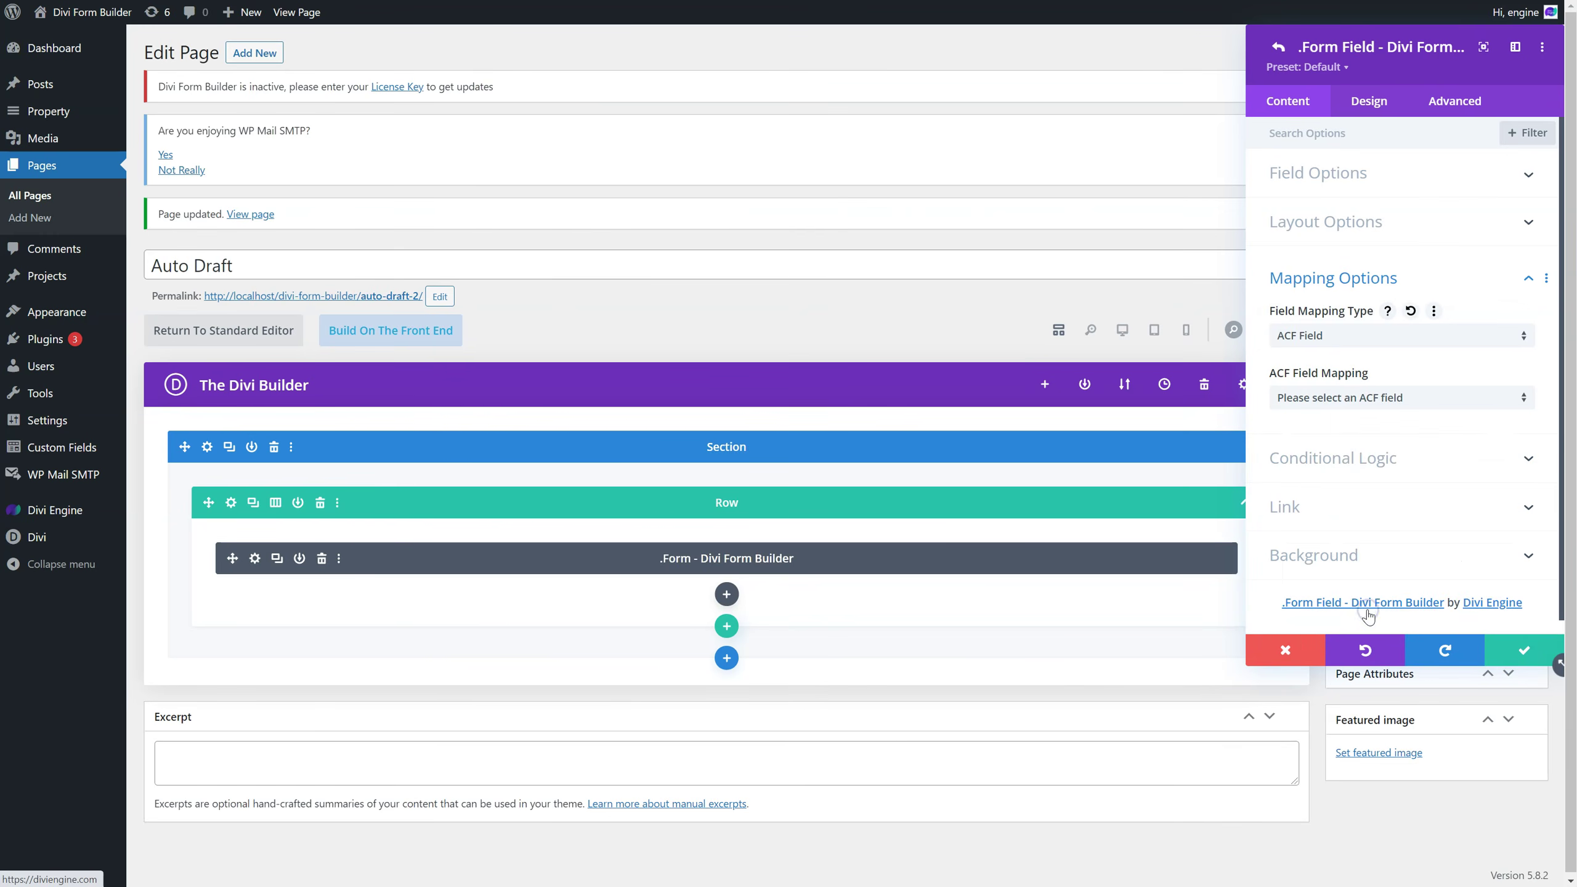
click(1352, 400)
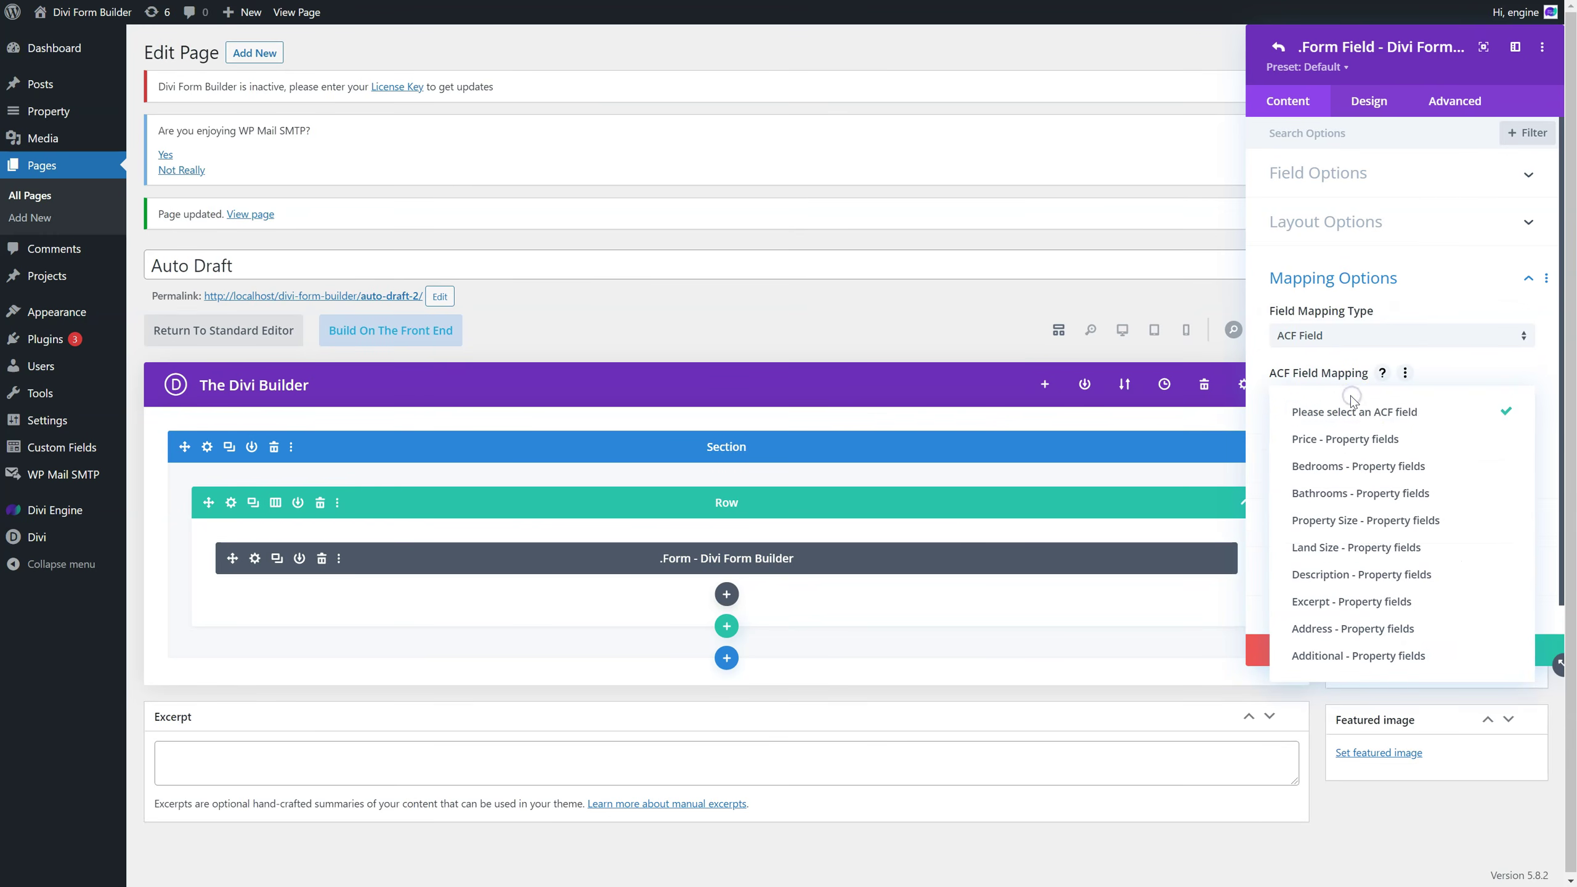
click(1362, 502)
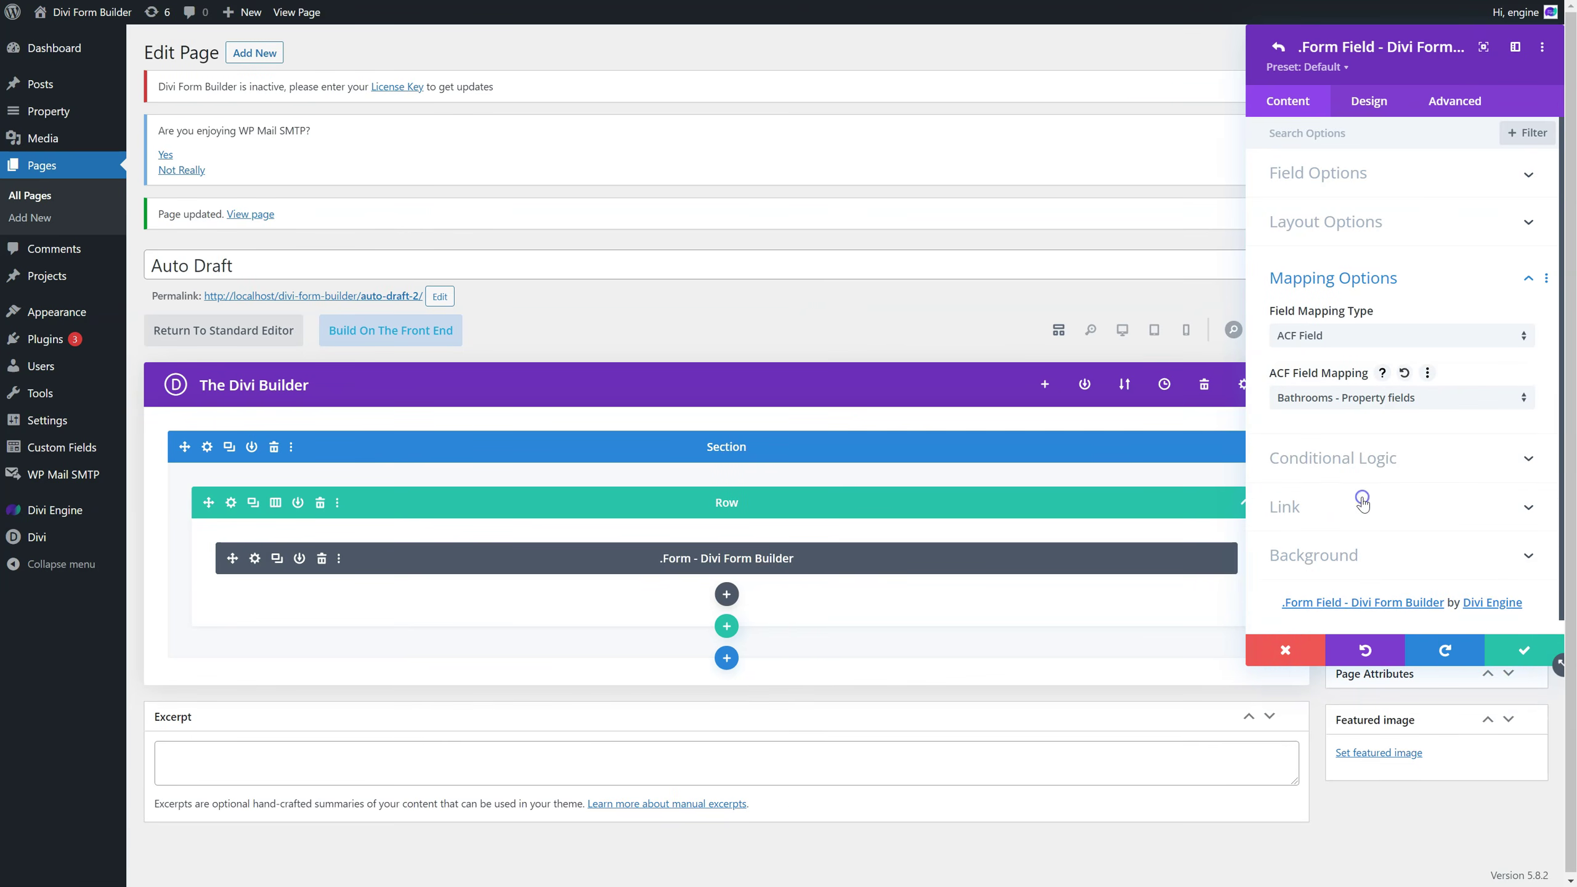
Save the field and form module settings and update the page.
click(1521, 650)
click(1521, 650)
click(1512, 620)
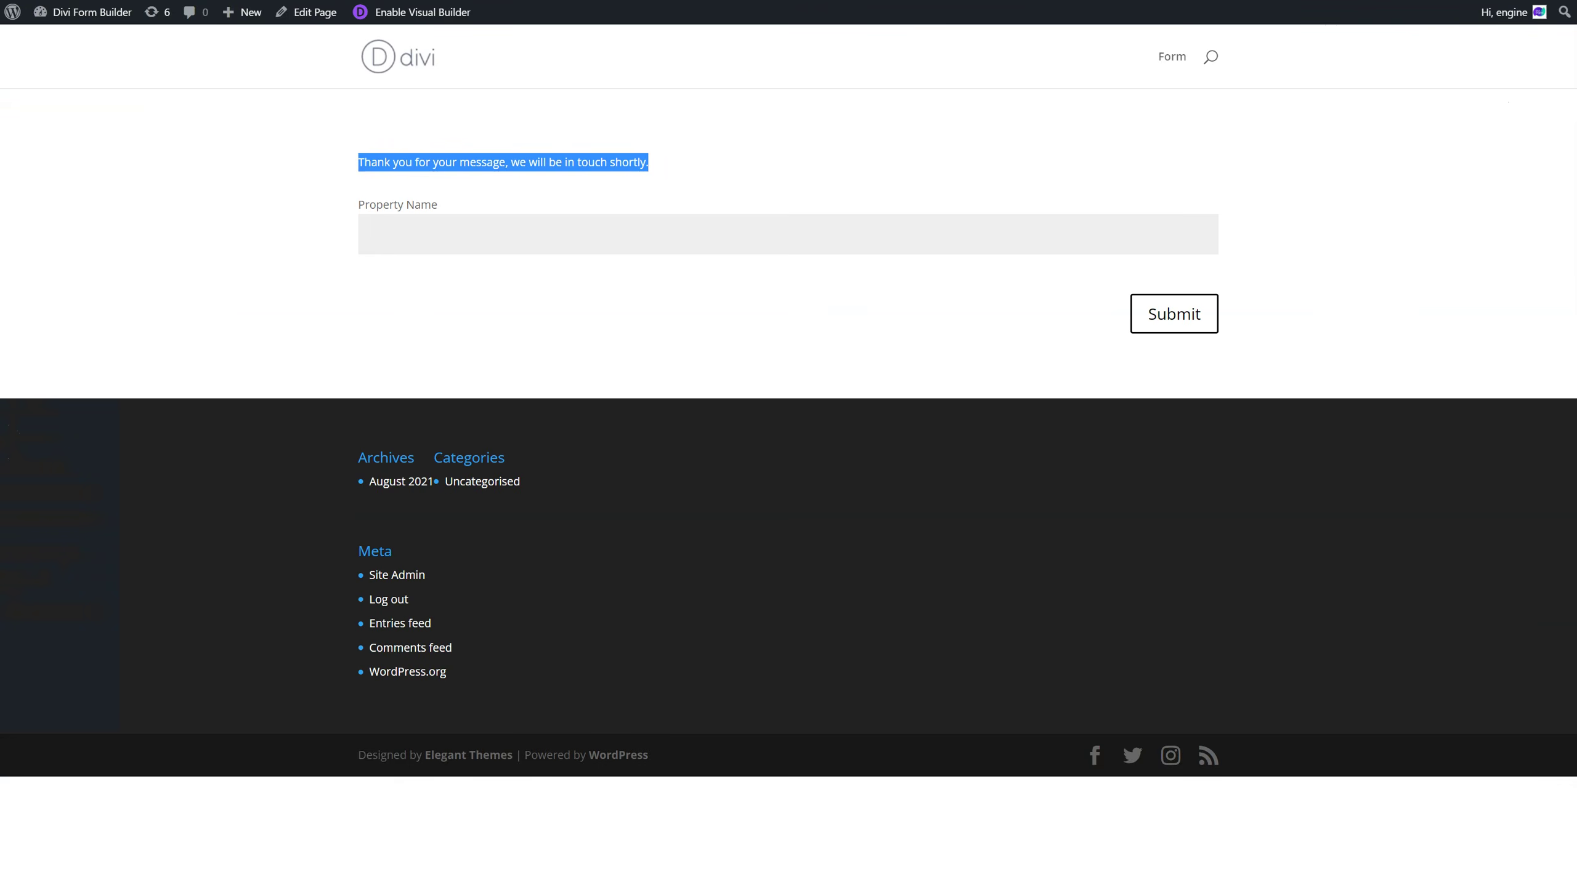
Reload the published form page and compare its field with the Bathrooms choices on the testing property.
right_click(796, 99)
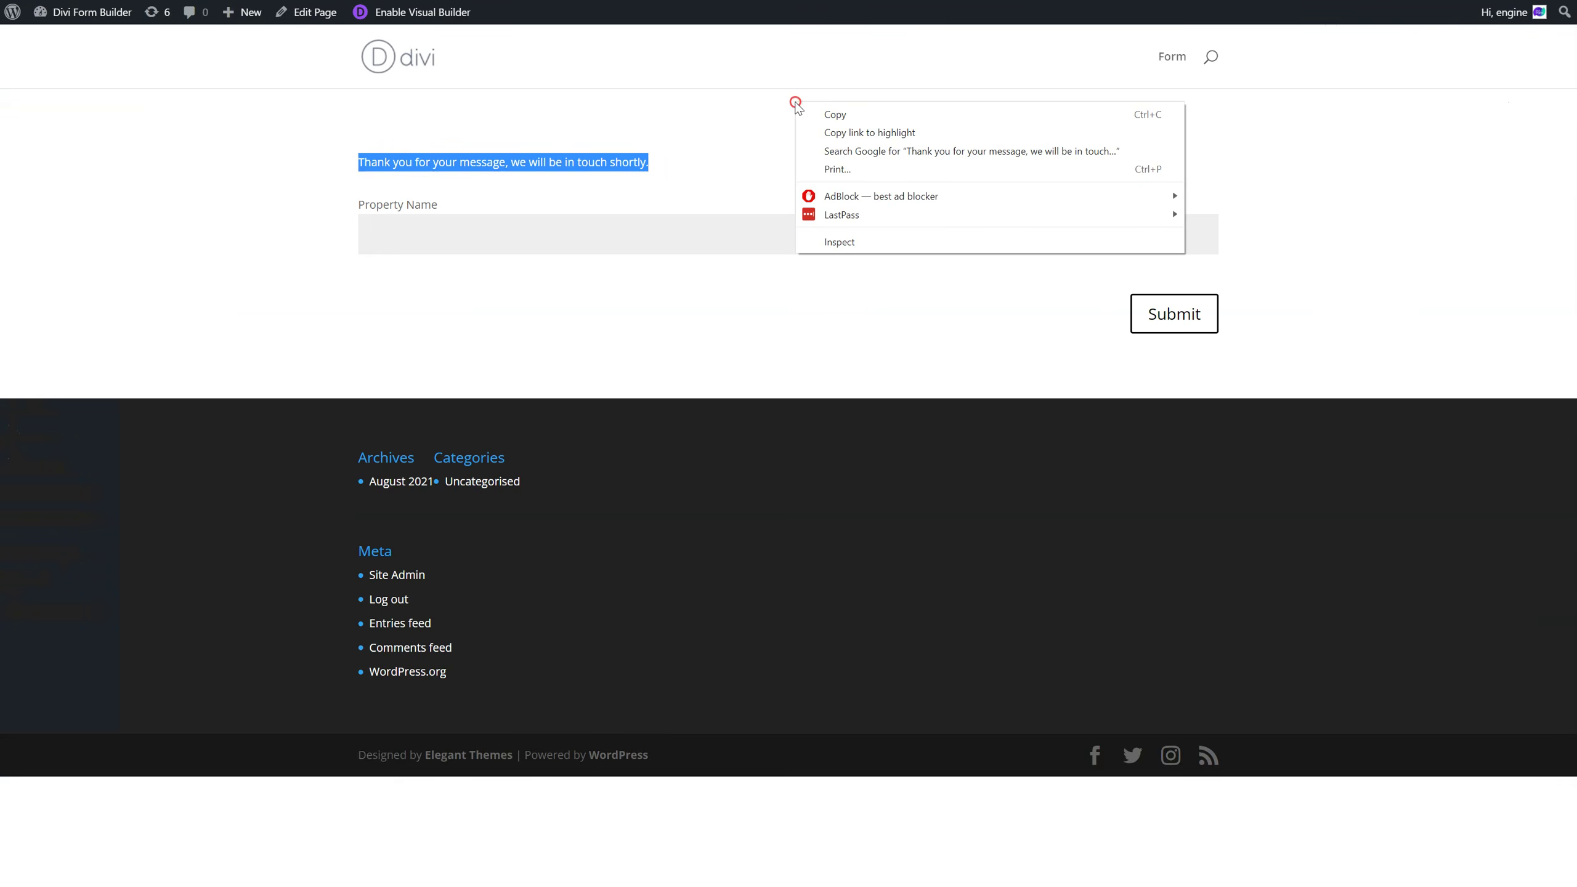
click(714, 78)
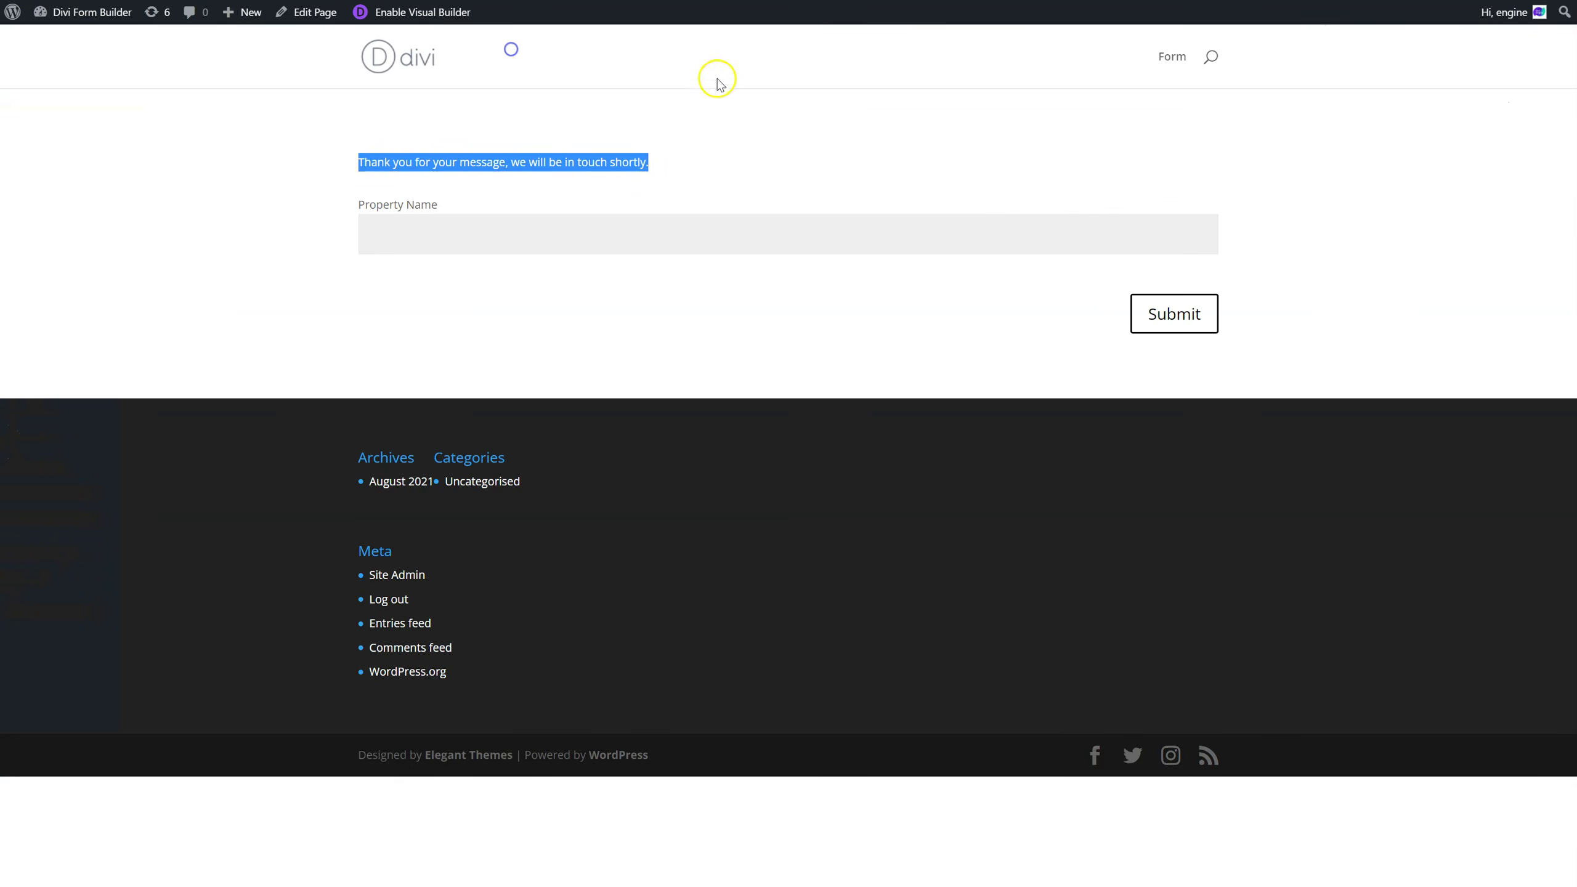
right_click(590, 87)
click(612, 126)
click(857, 80)
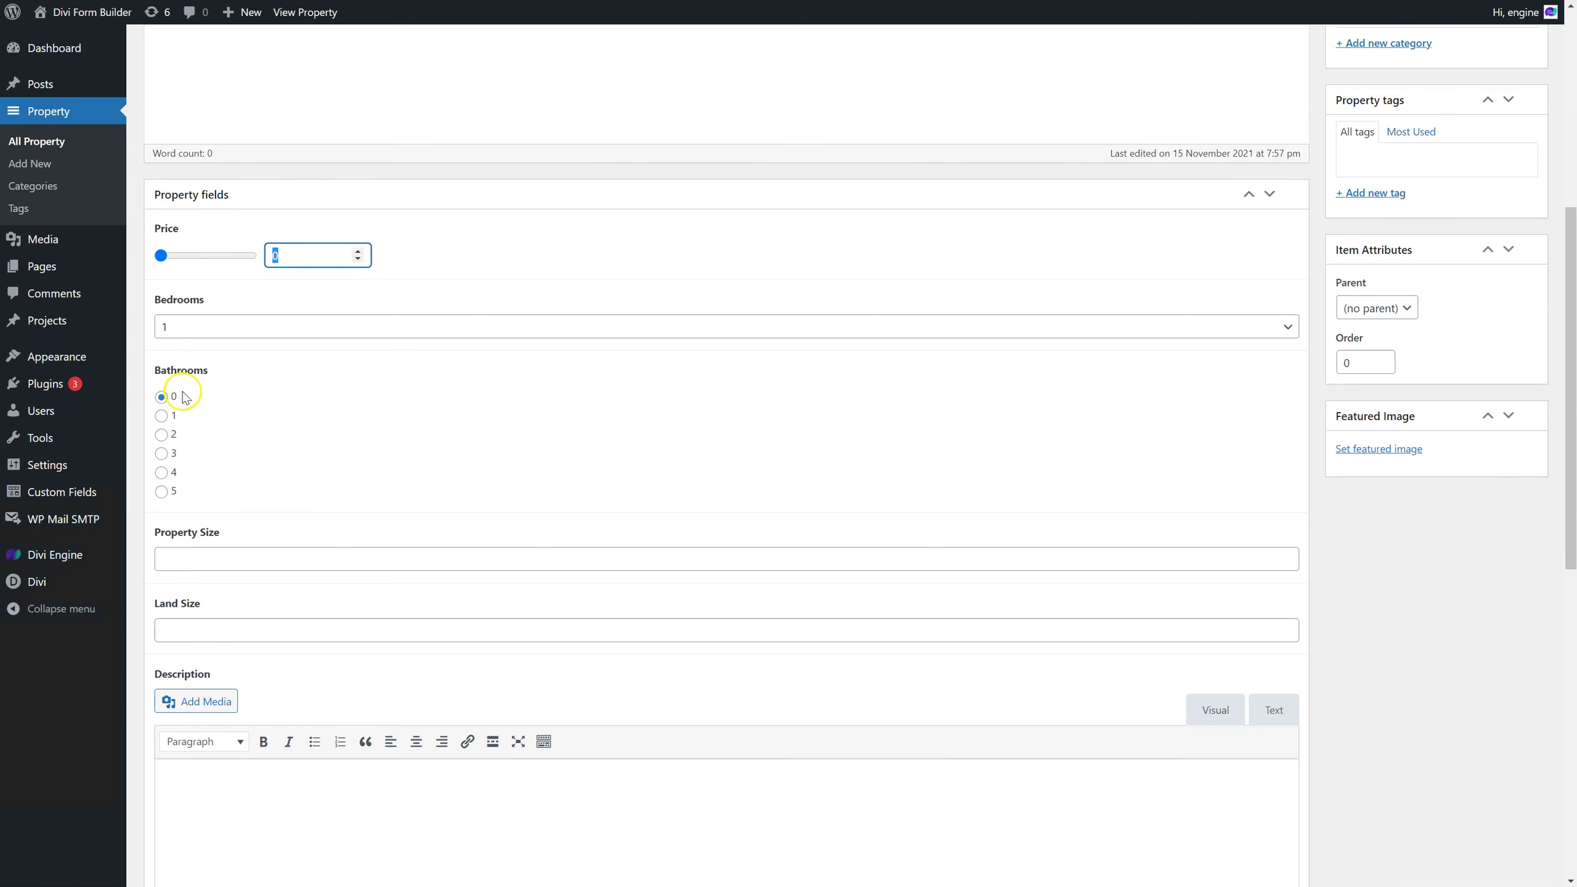
scroll(1264, 220, up, 3)
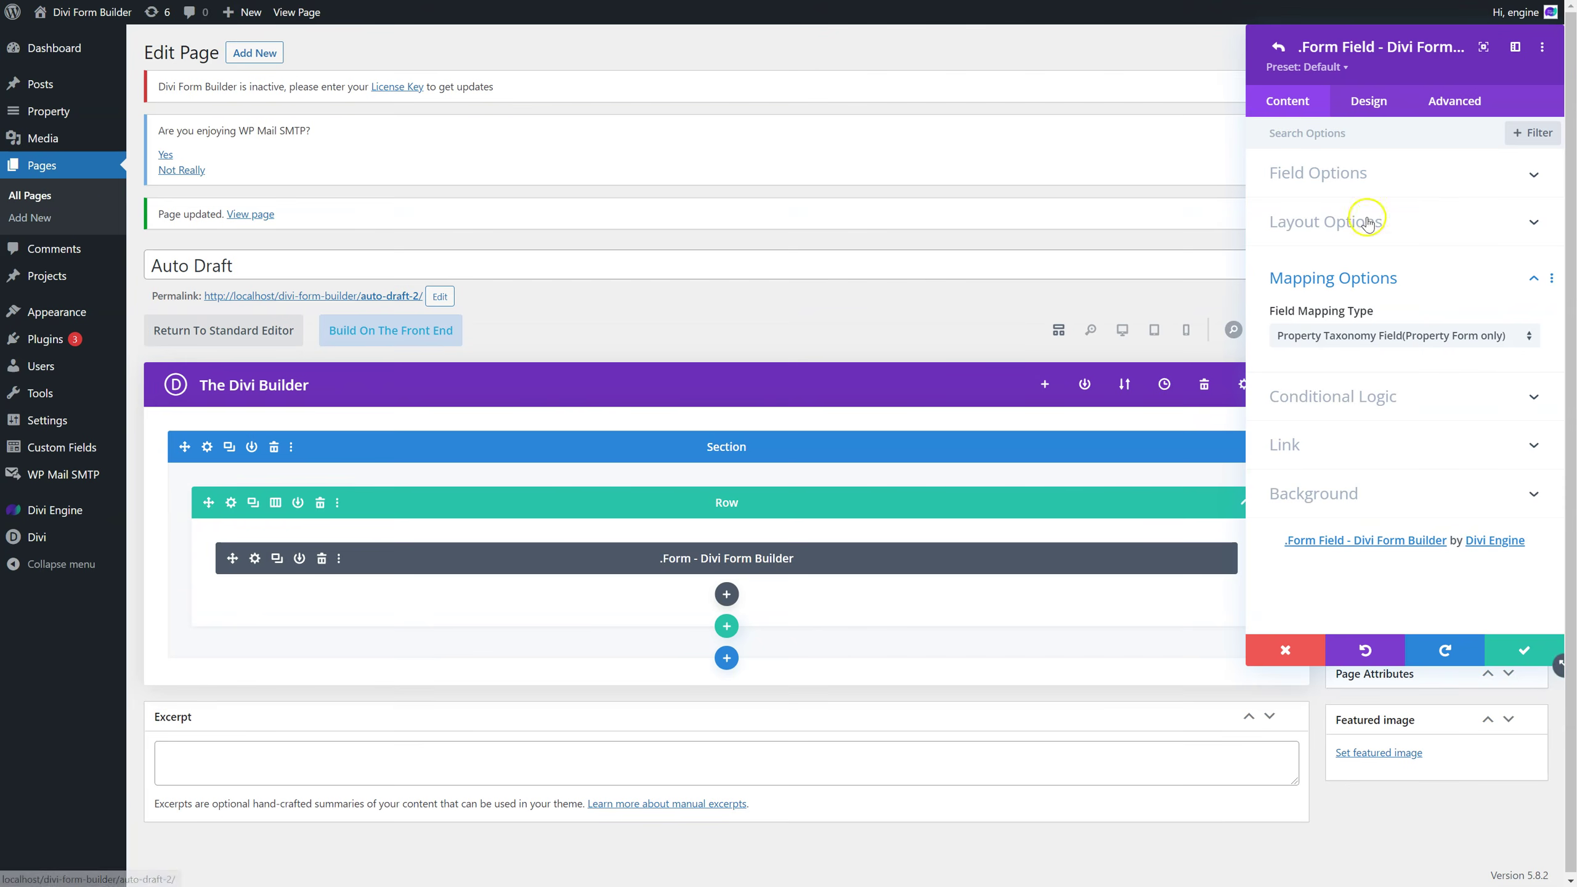
Discard the open field edits and set the Divi Form Builder module's form type to User Registration Form.
click(1267, 646)
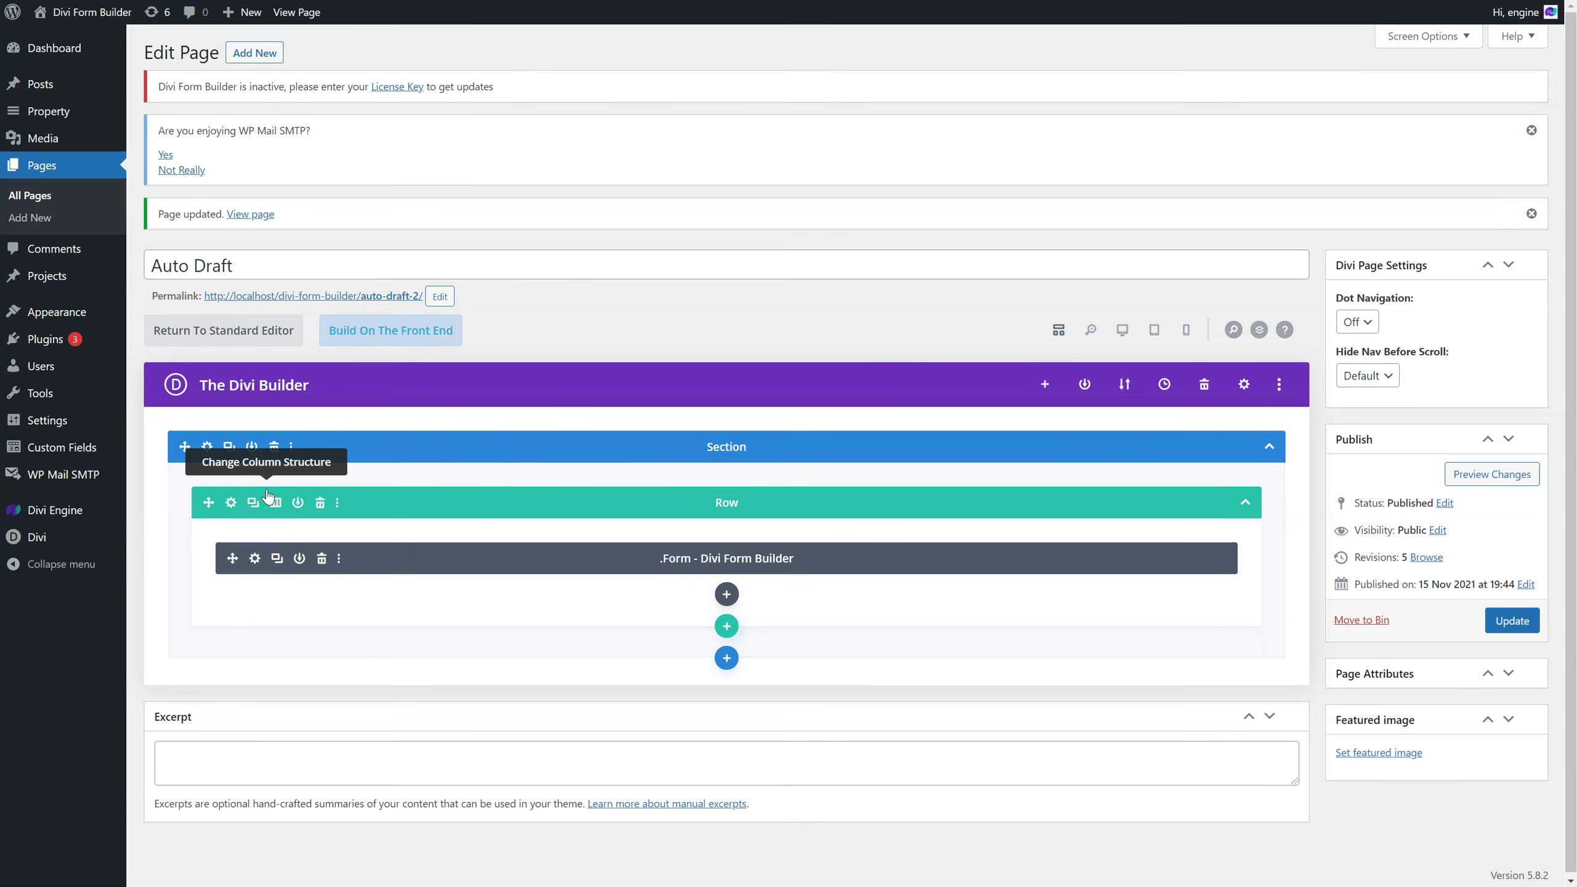
click(254, 558)
click(1404, 502)
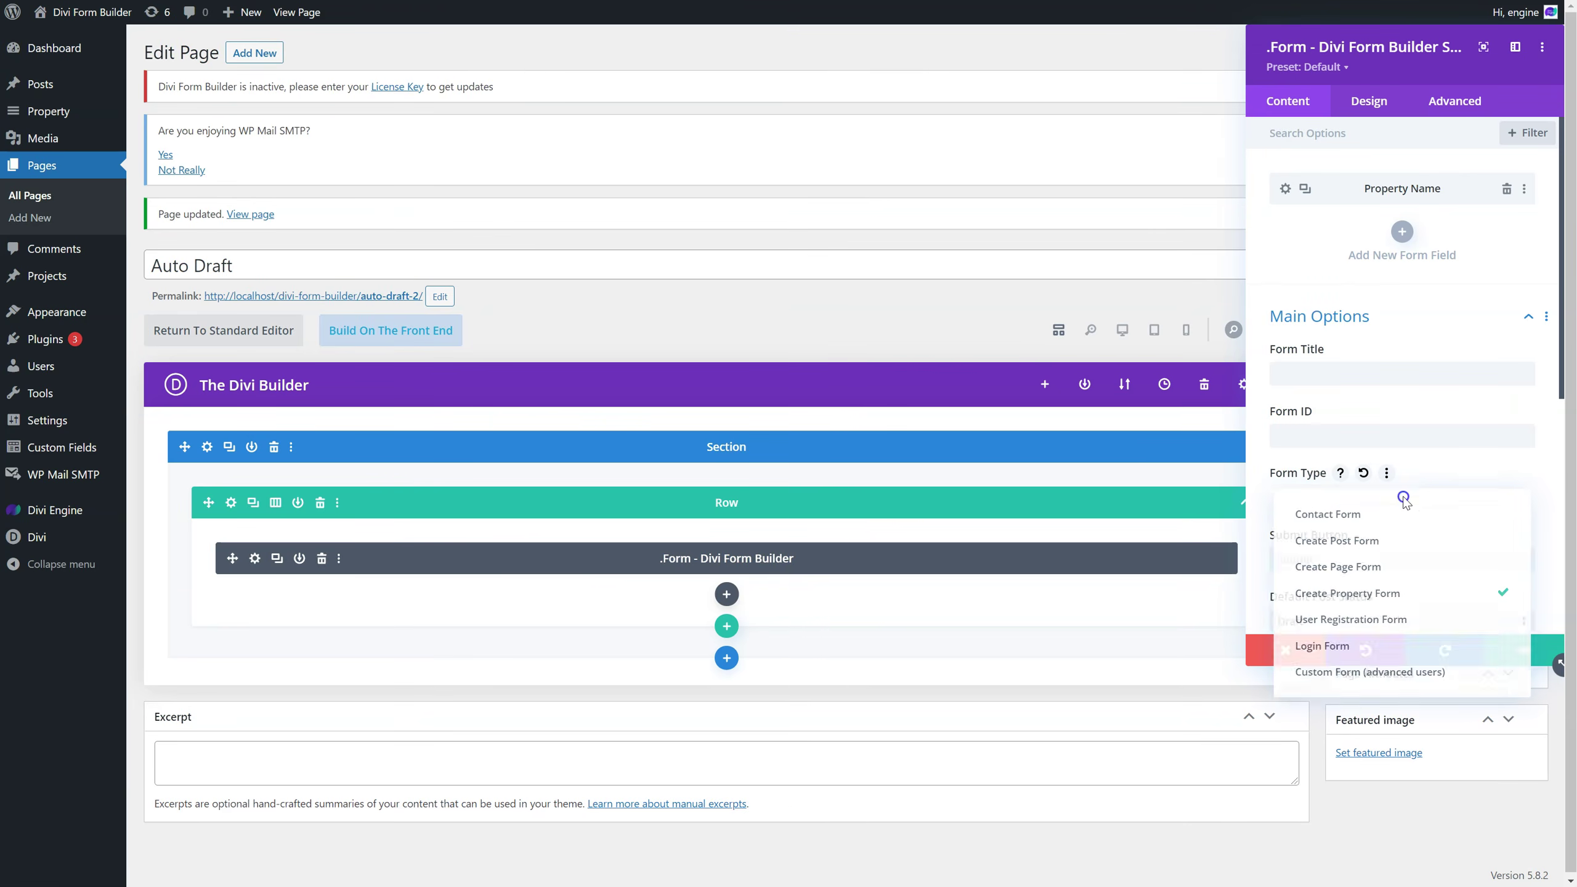
click(1391, 623)
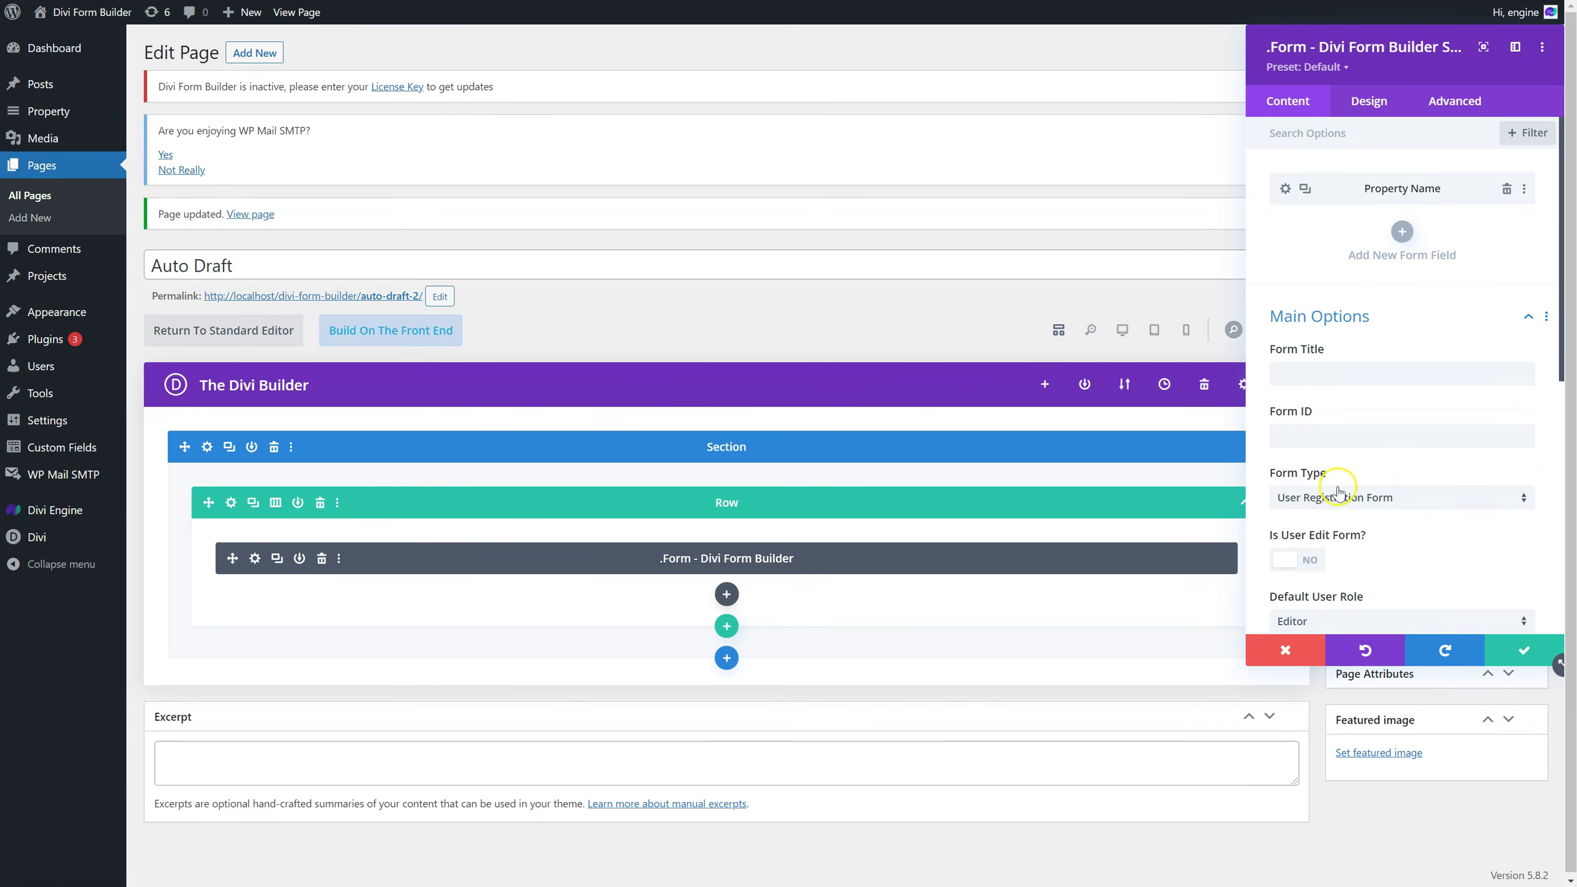
Change the Property Name field's type to Password Field.
click(1284, 188)
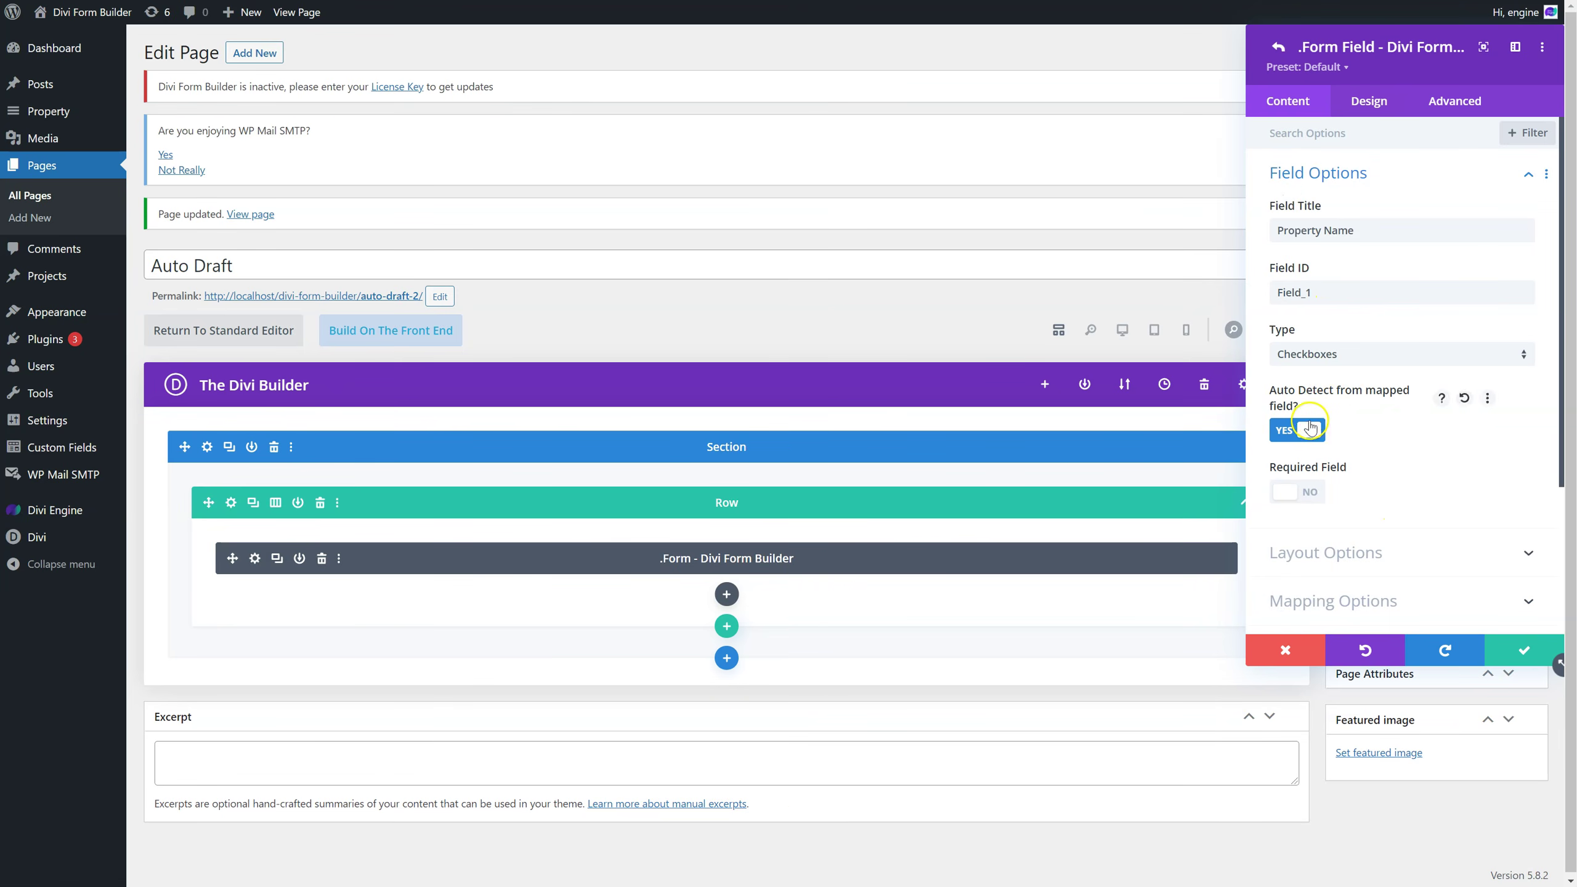
click(1336, 356)
click(1322, 364)
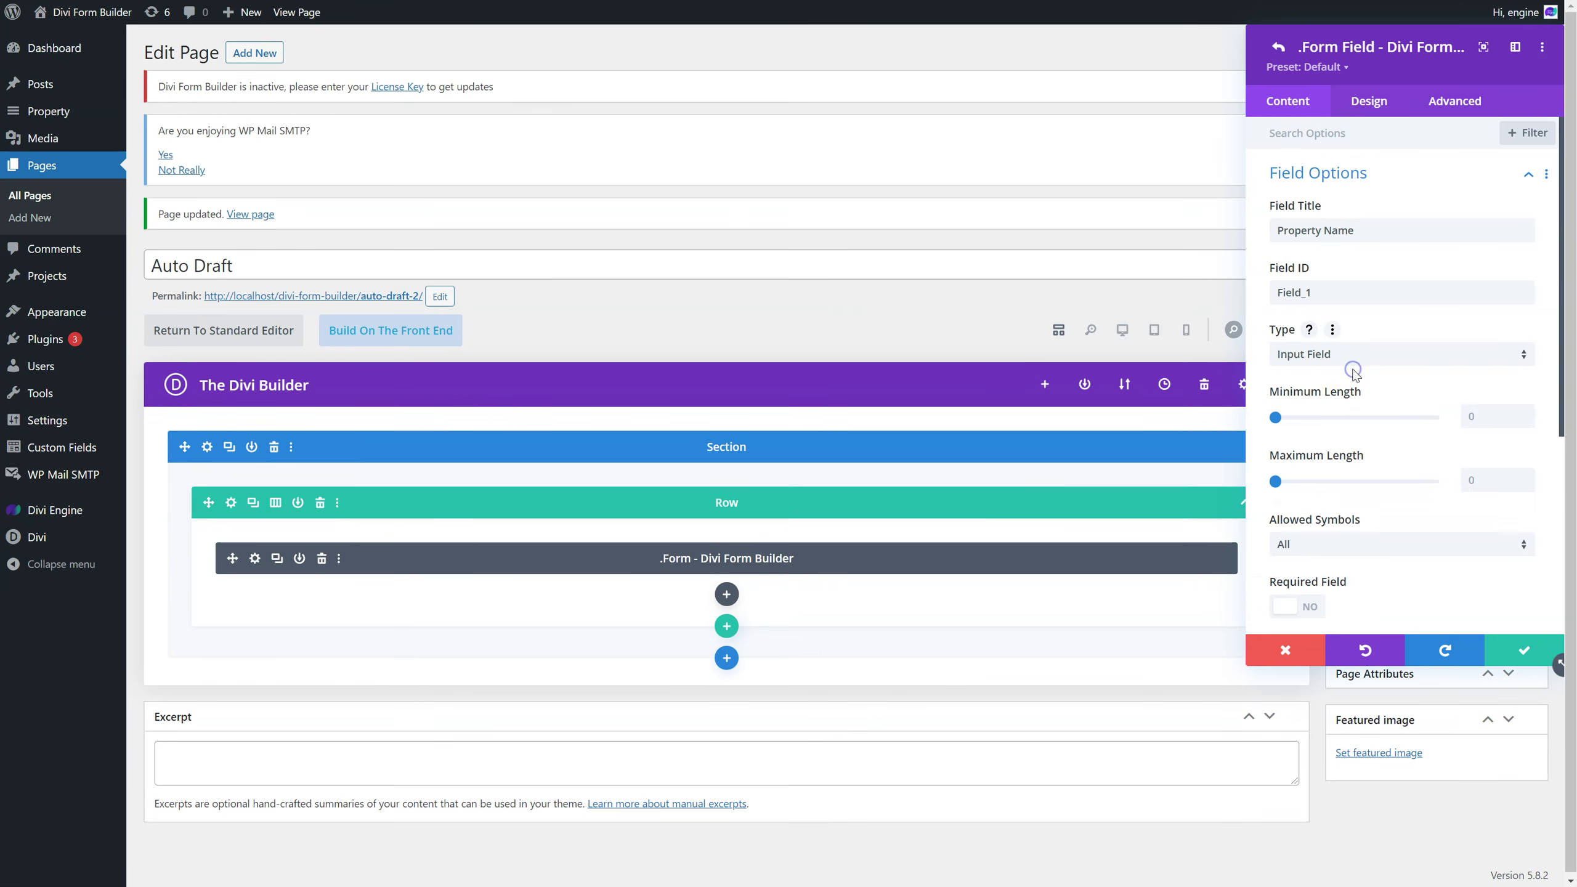
click(1323, 356)
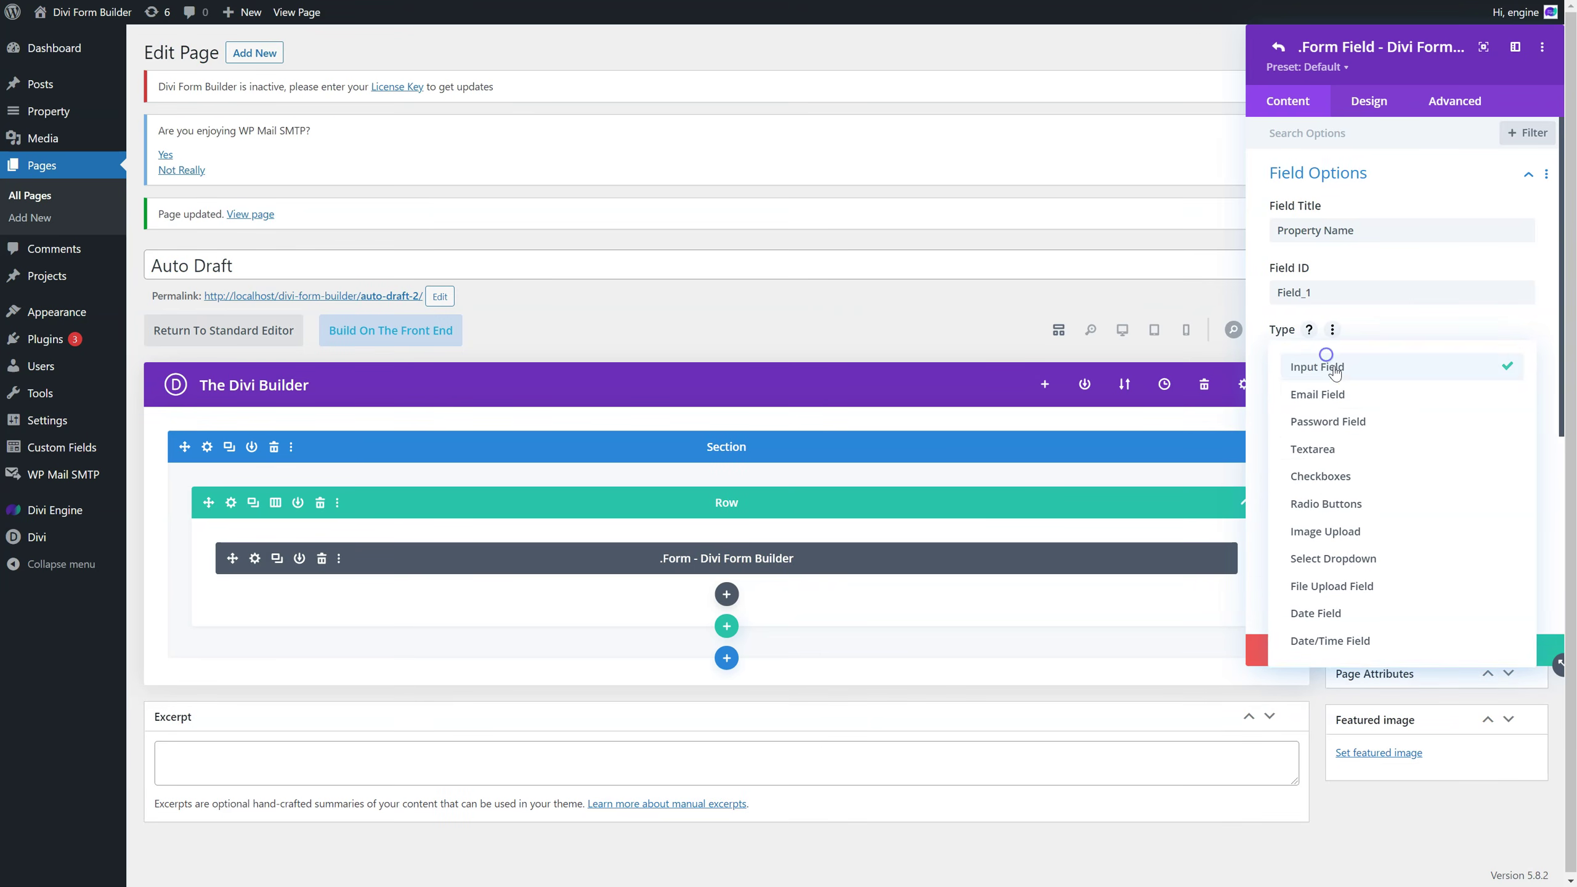
click(1353, 426)
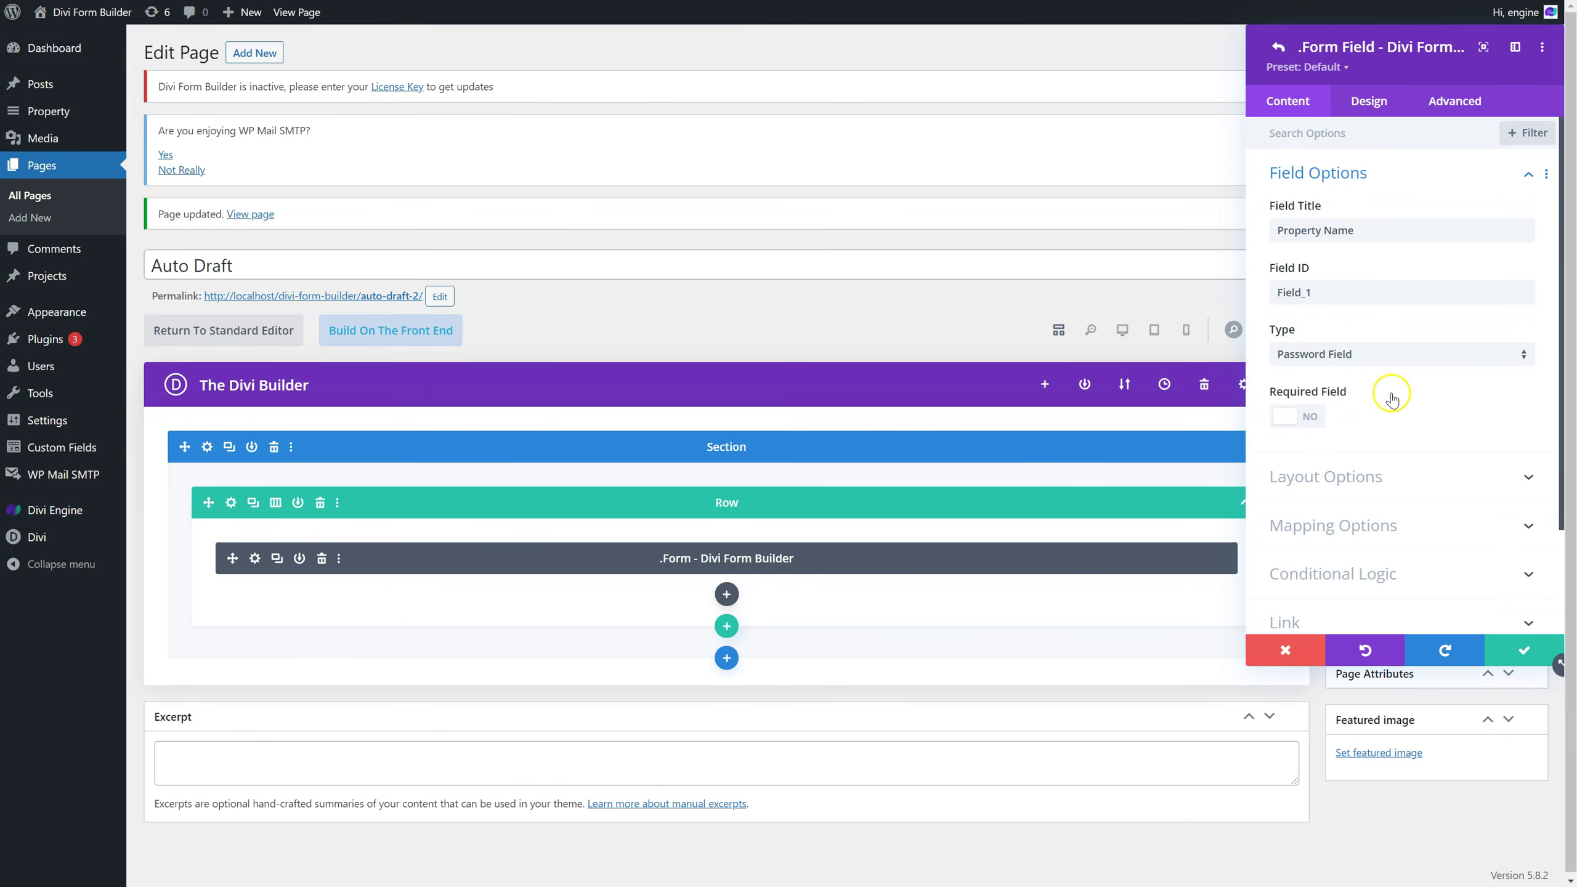
Map the Property Name field to the Password user field using the User Field(User/Login form only) mapping type and save the field.
click(1373, 523)
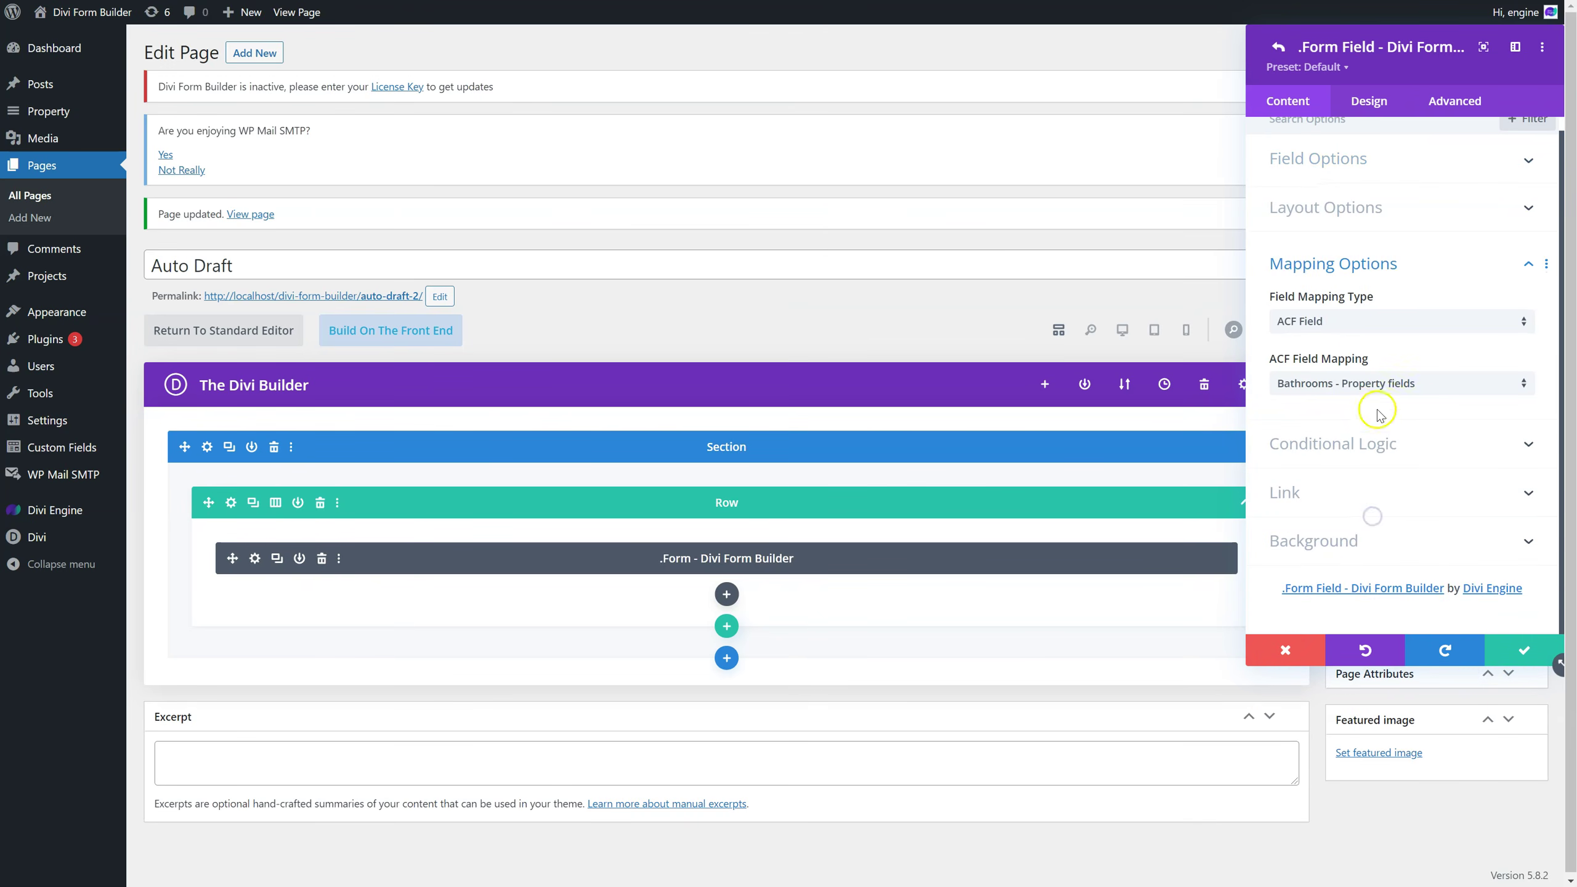
click(1356, 316)
scroll(1375, 484, down, 1)
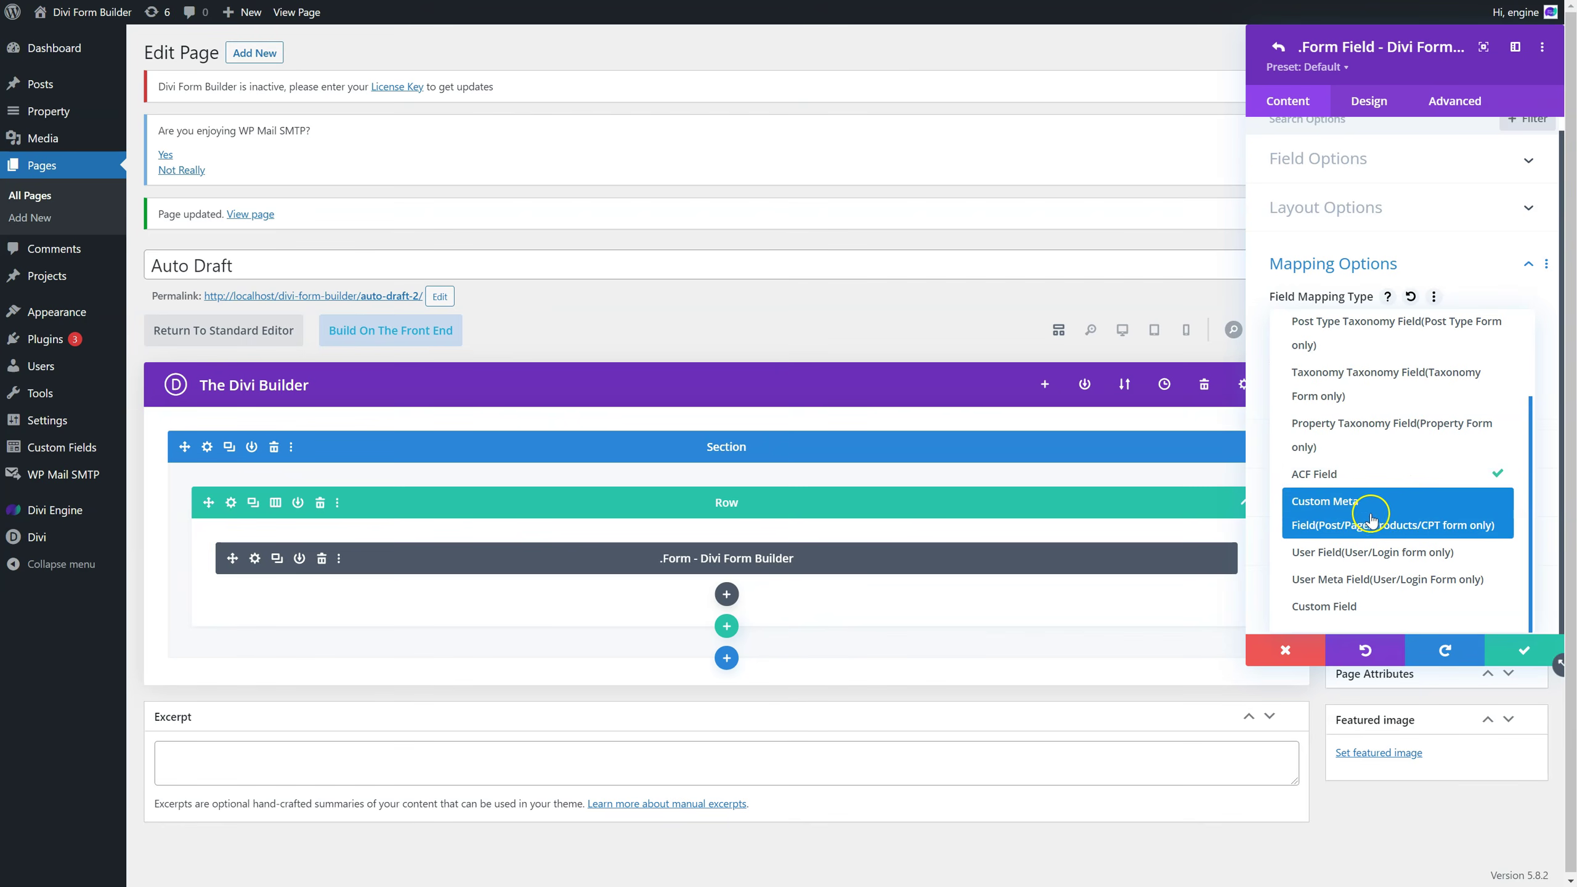
click(1401, 524)
click(1384, 336)
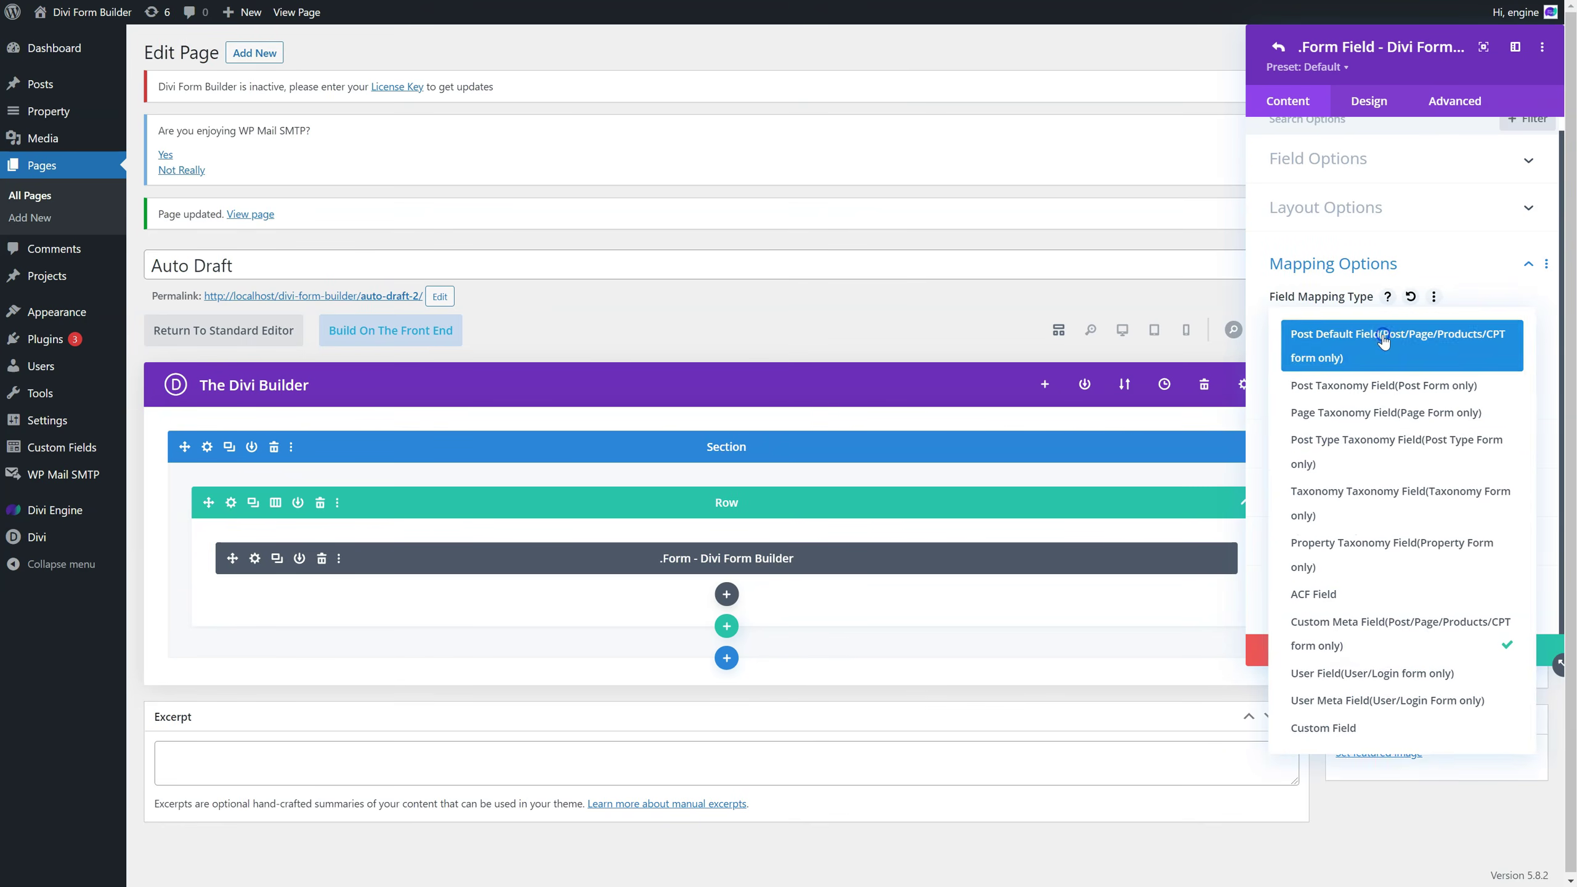
click(1405, 673)
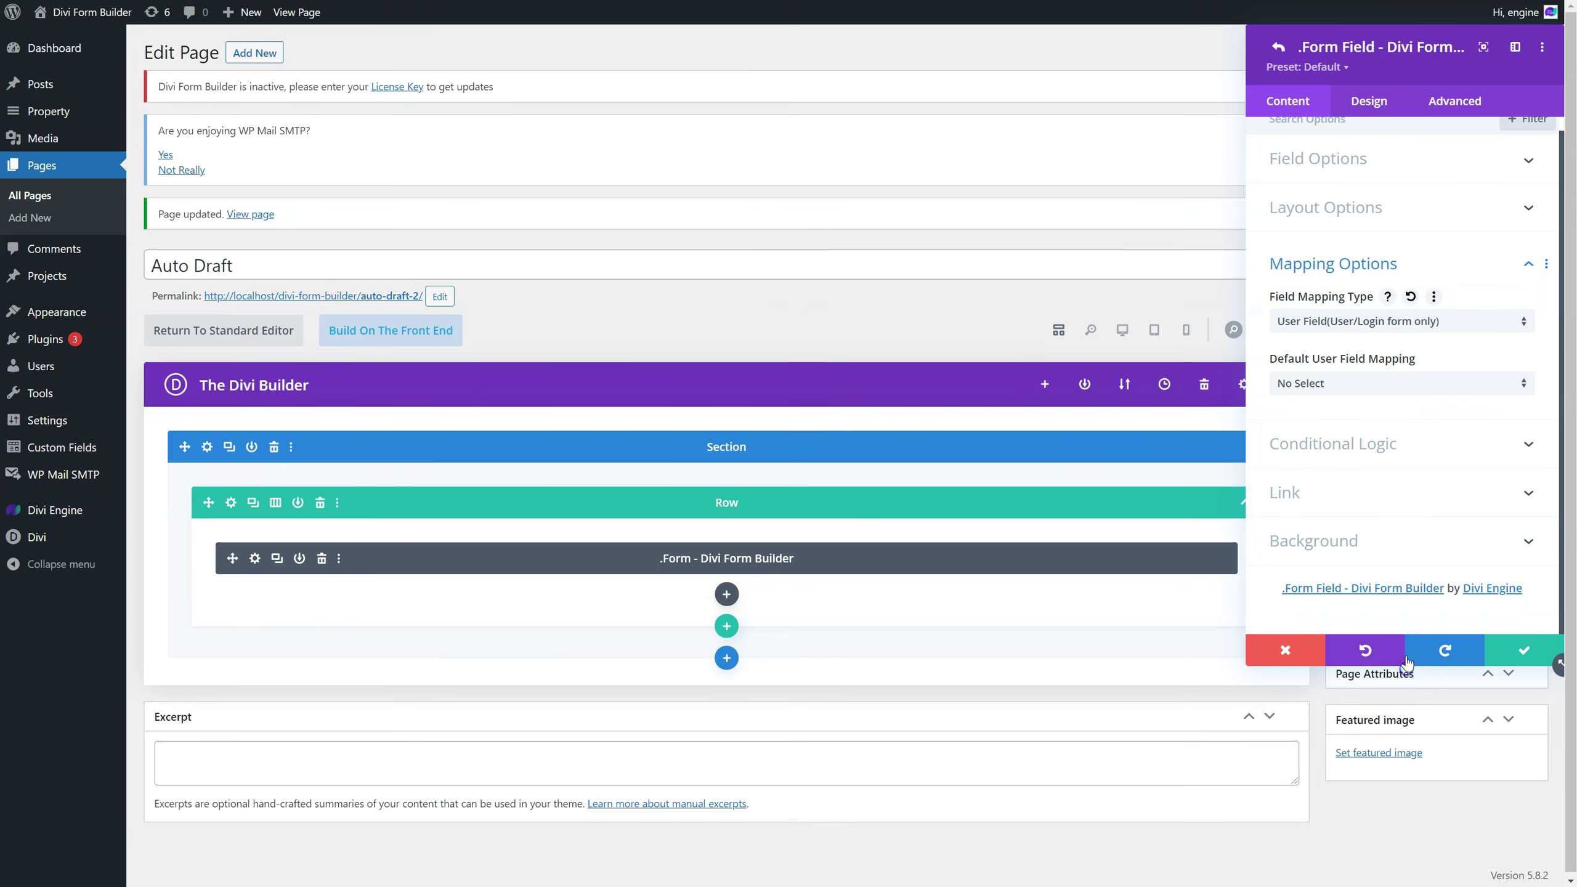
click(1397, 384)
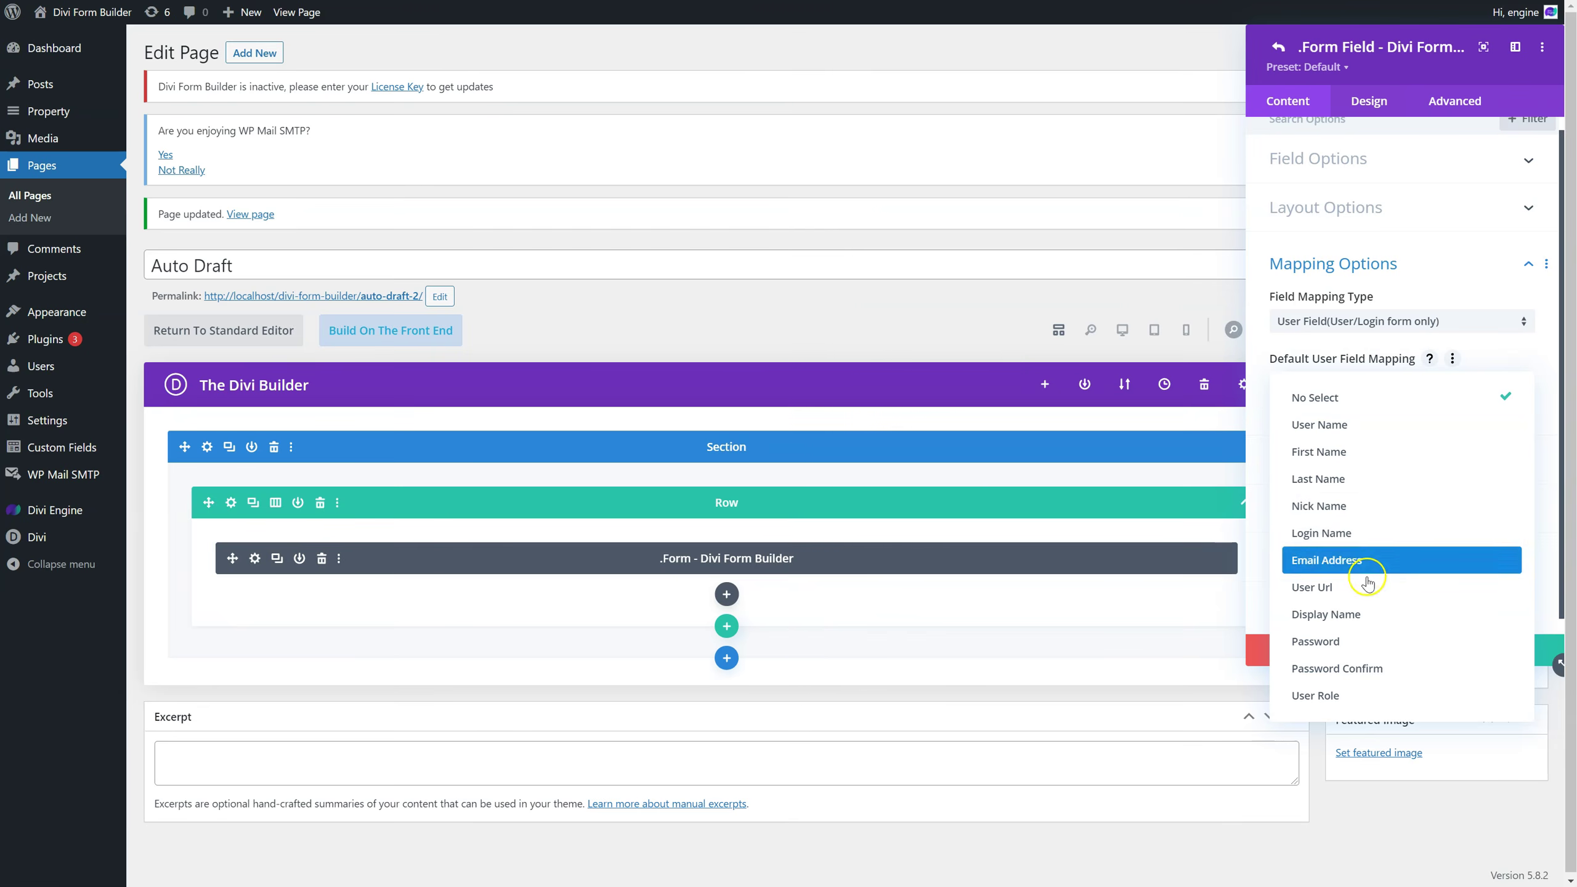
click(1356, 642)
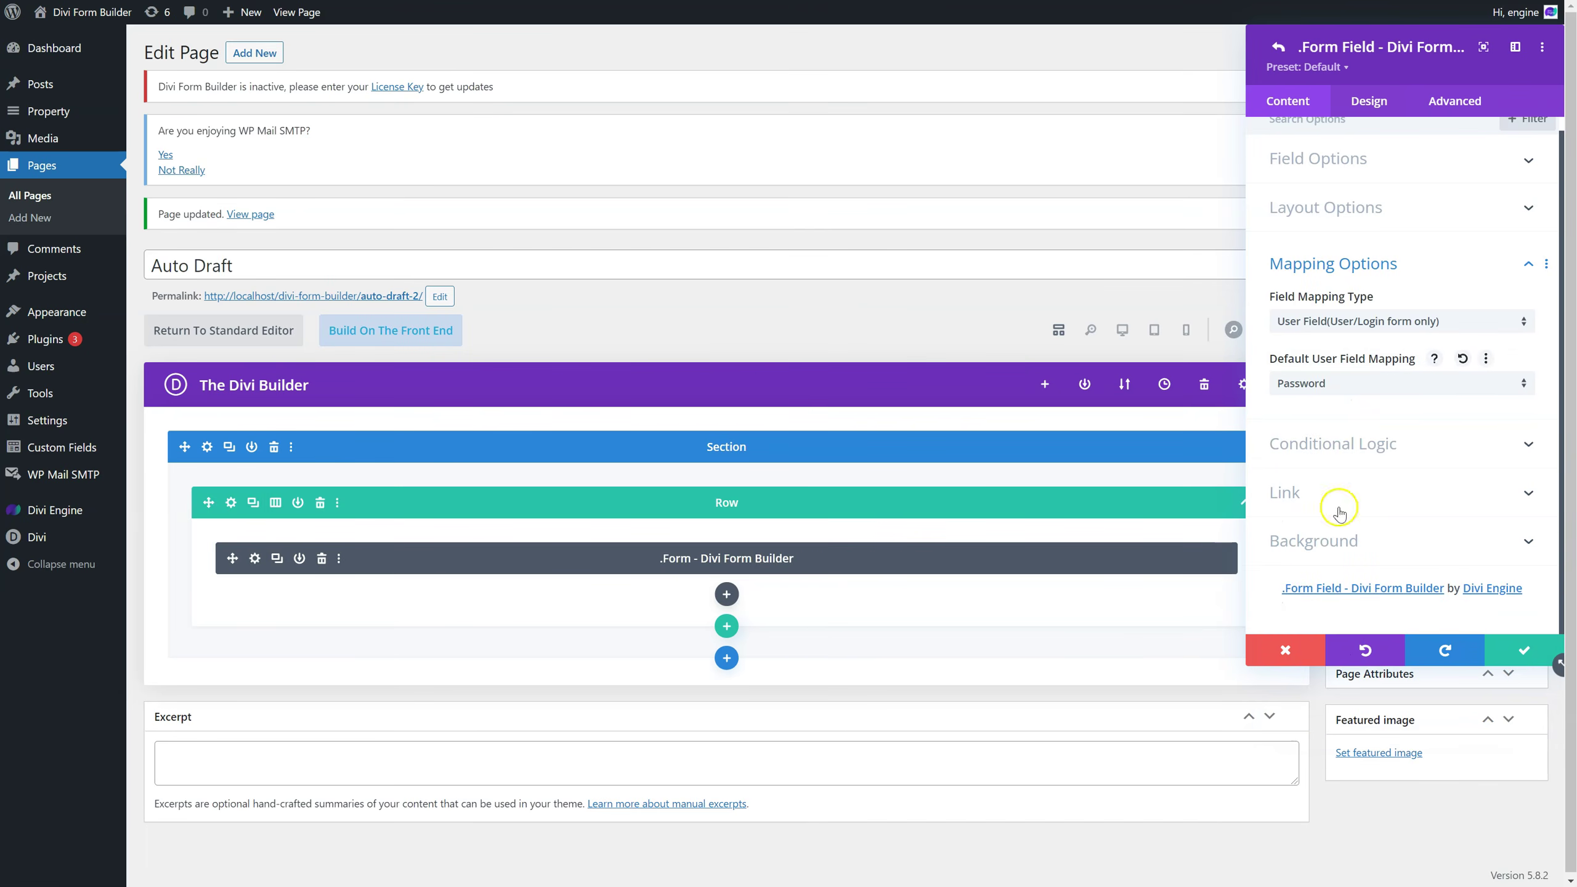
click(1514, 650)
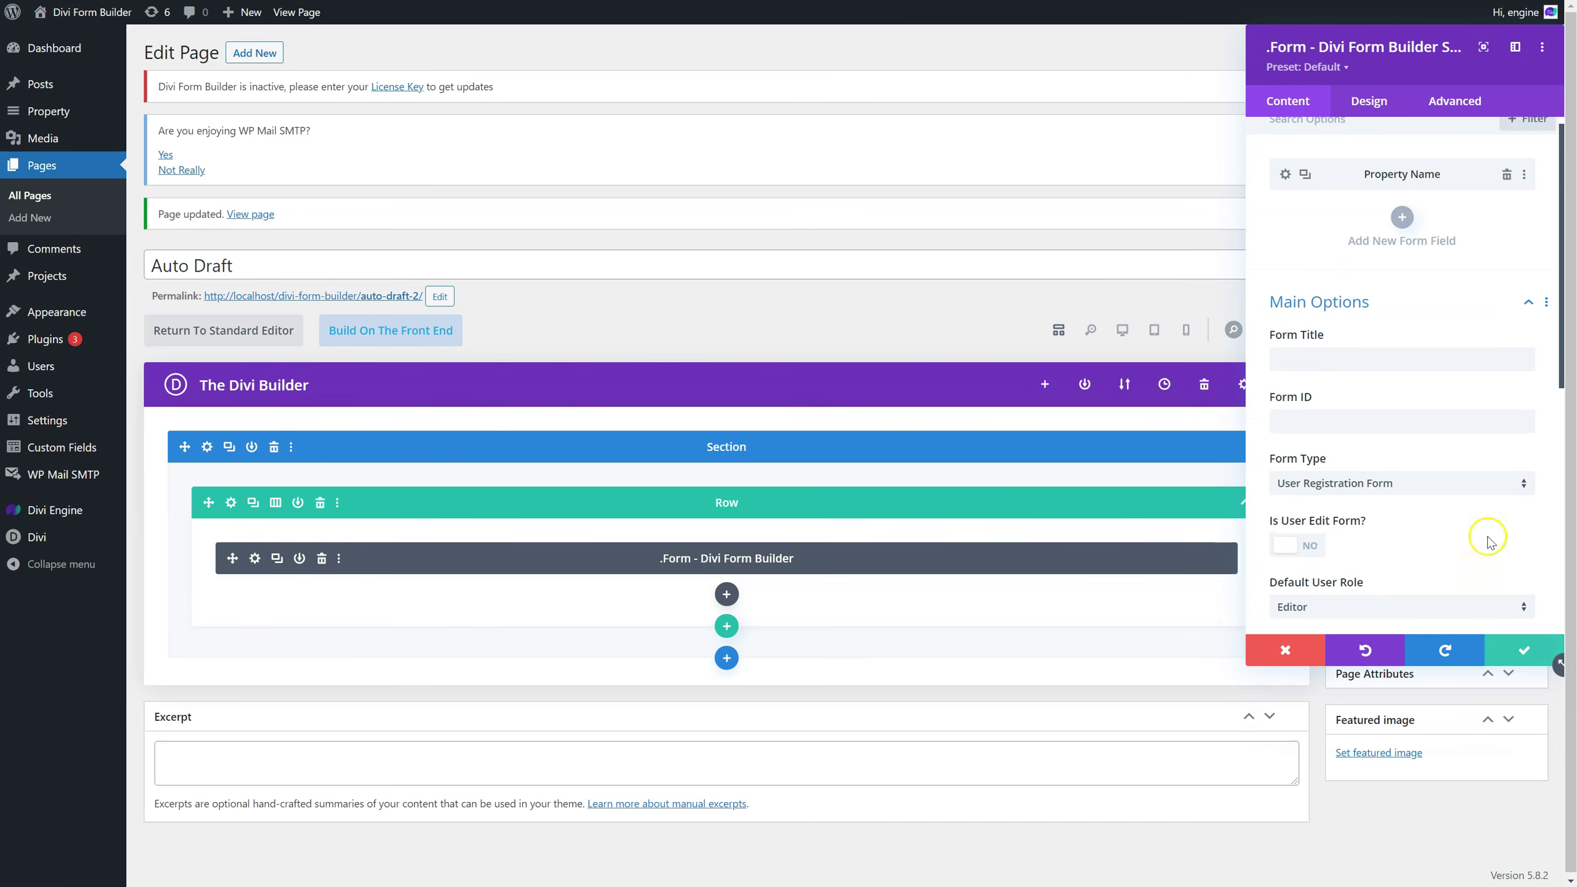
Duplicate the Property Name field with the builder in desktop view and save the module settings.
click(1120, 330)
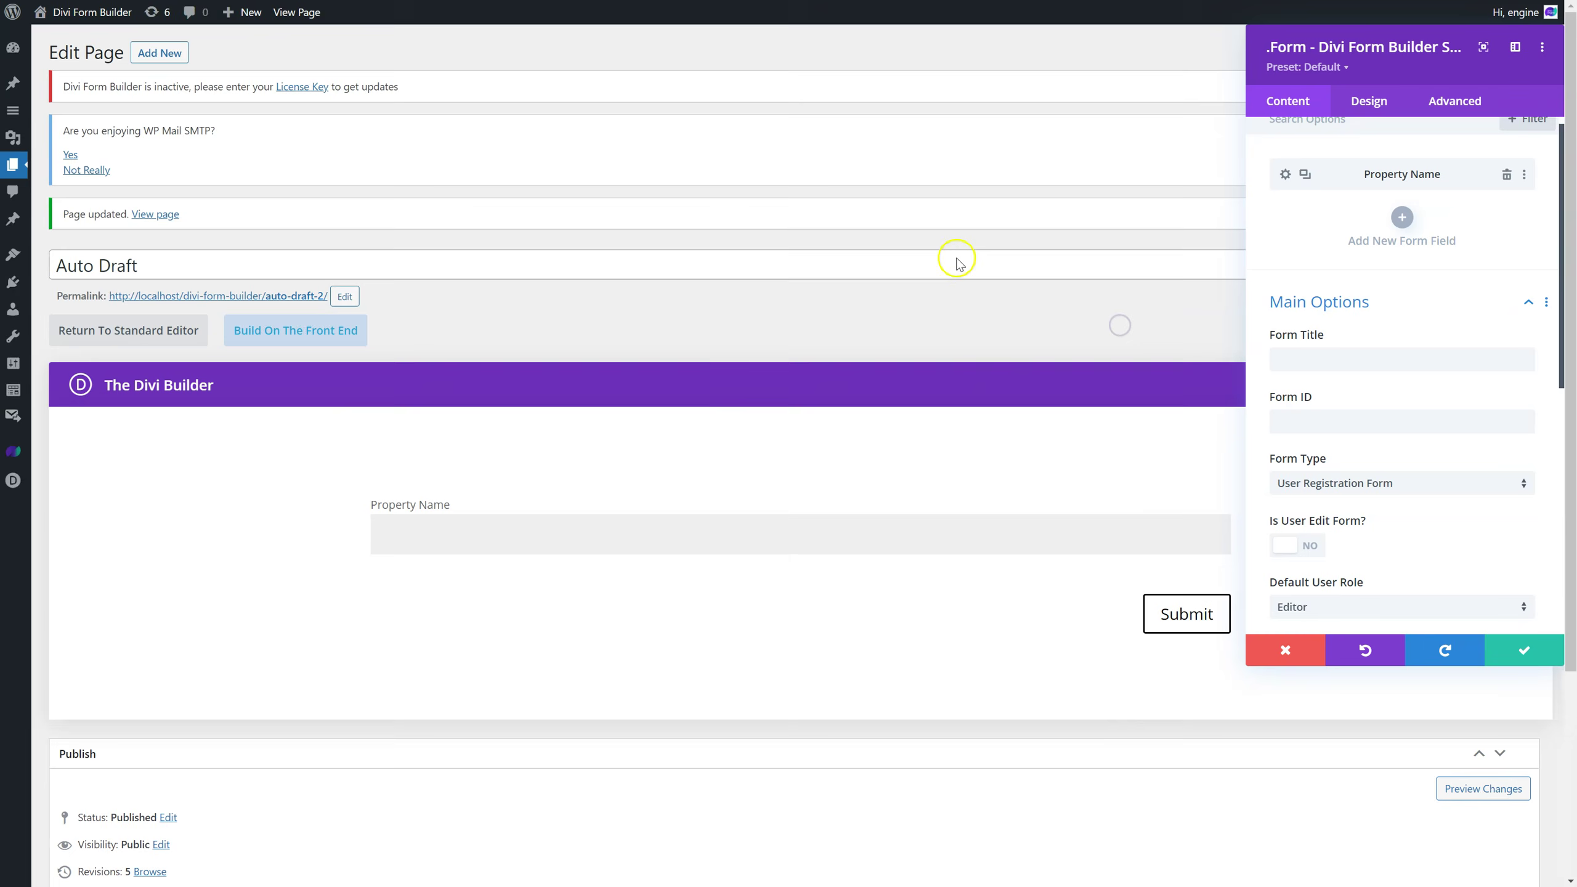
click(1306, 176)
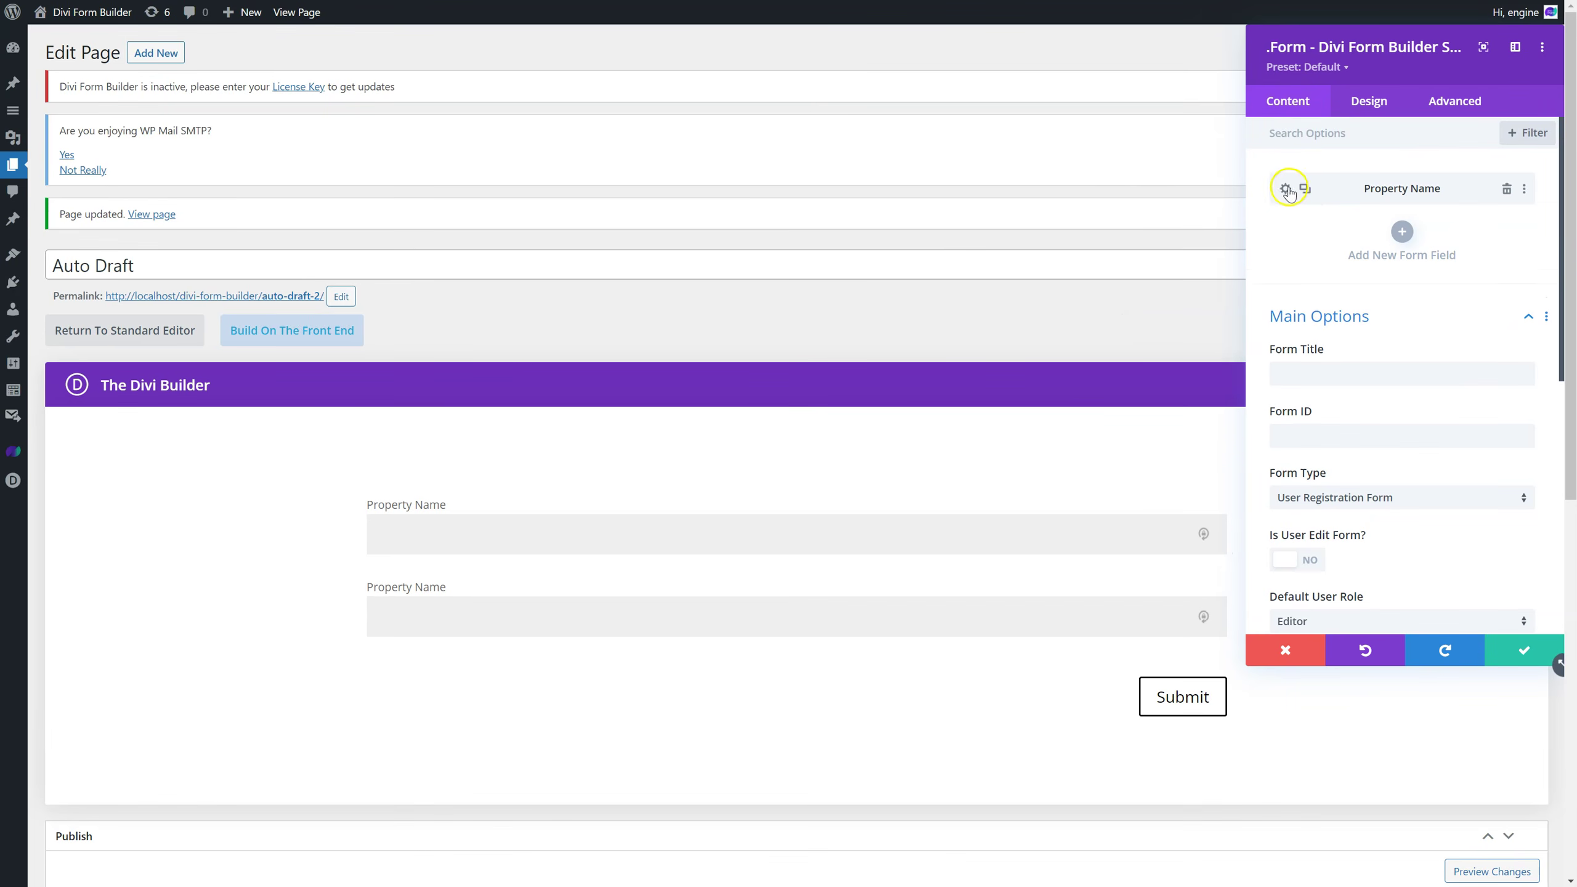
click(1524, 650)
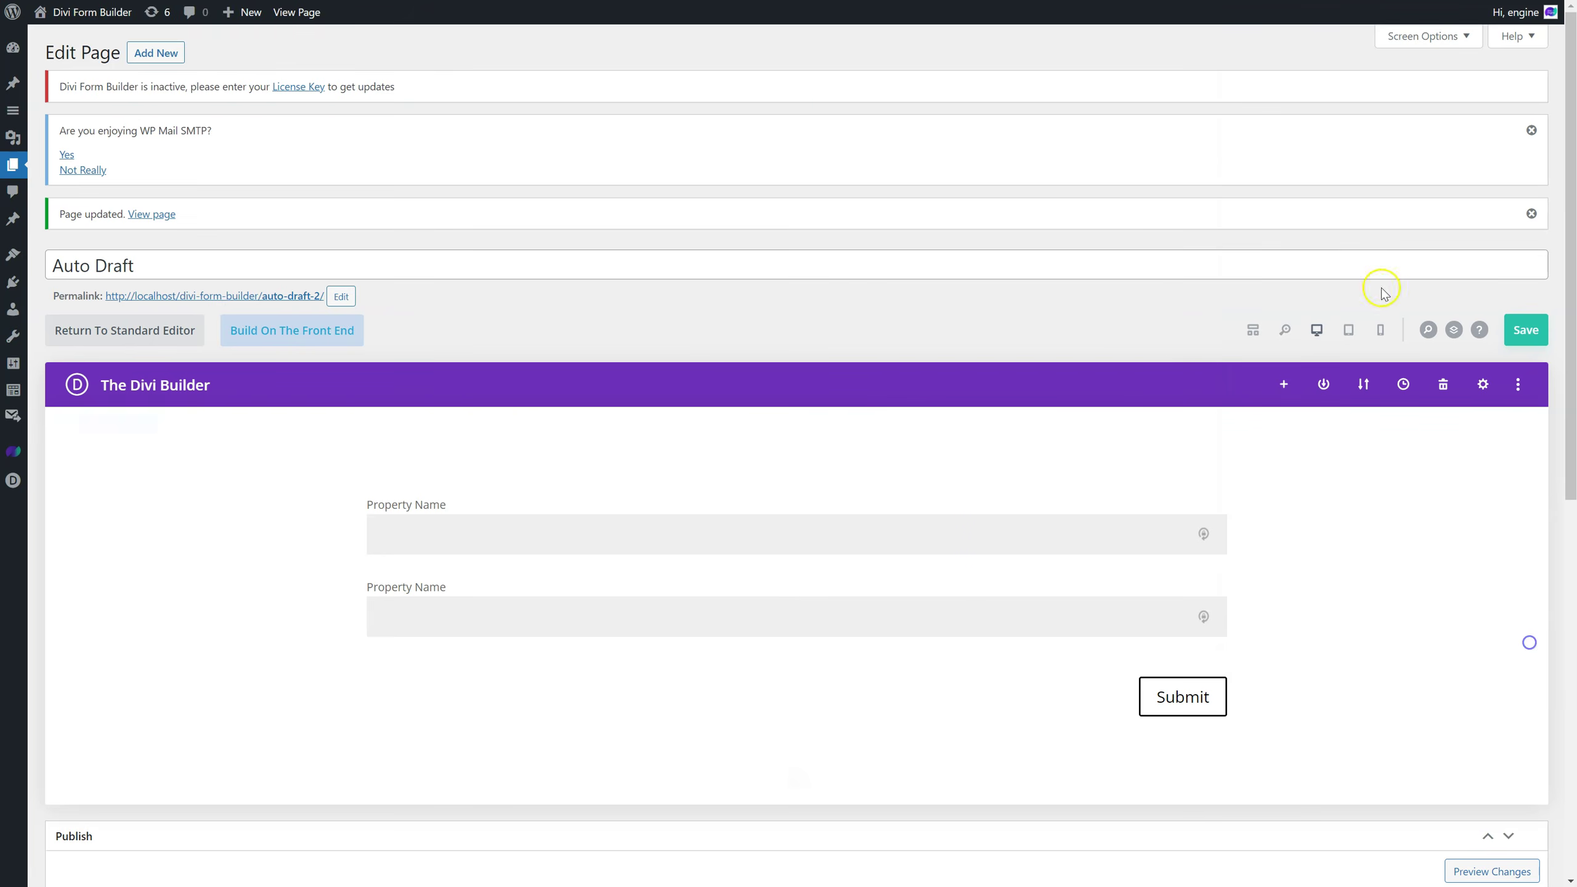
Set the duplicated Property Name field's Default User Field Mapping to Password Confirm.
click(763, 510)
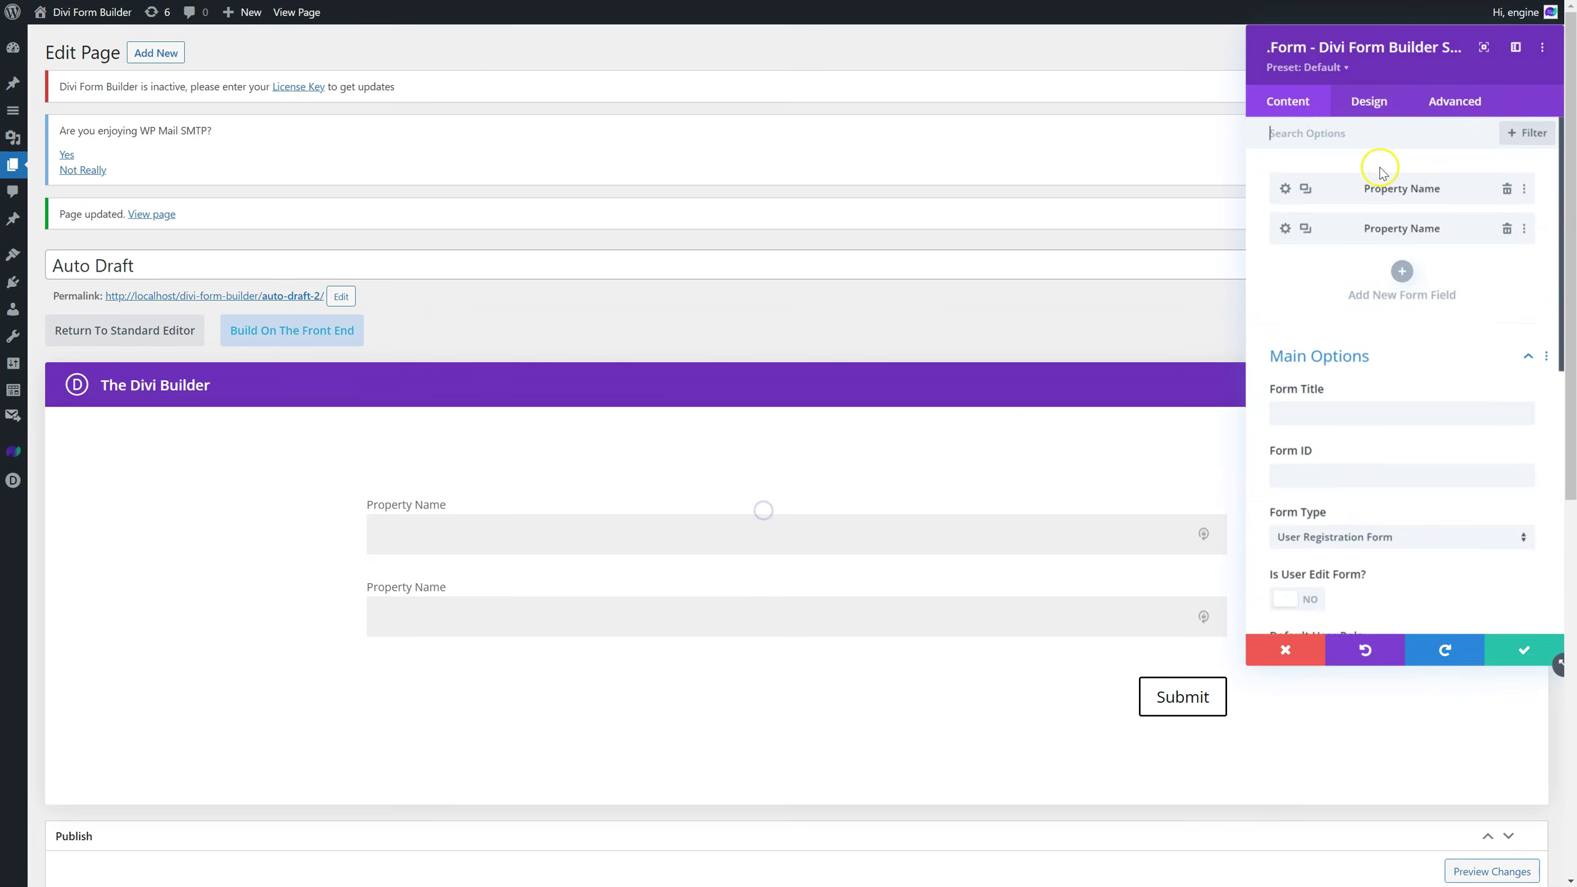
click(1285, 228)
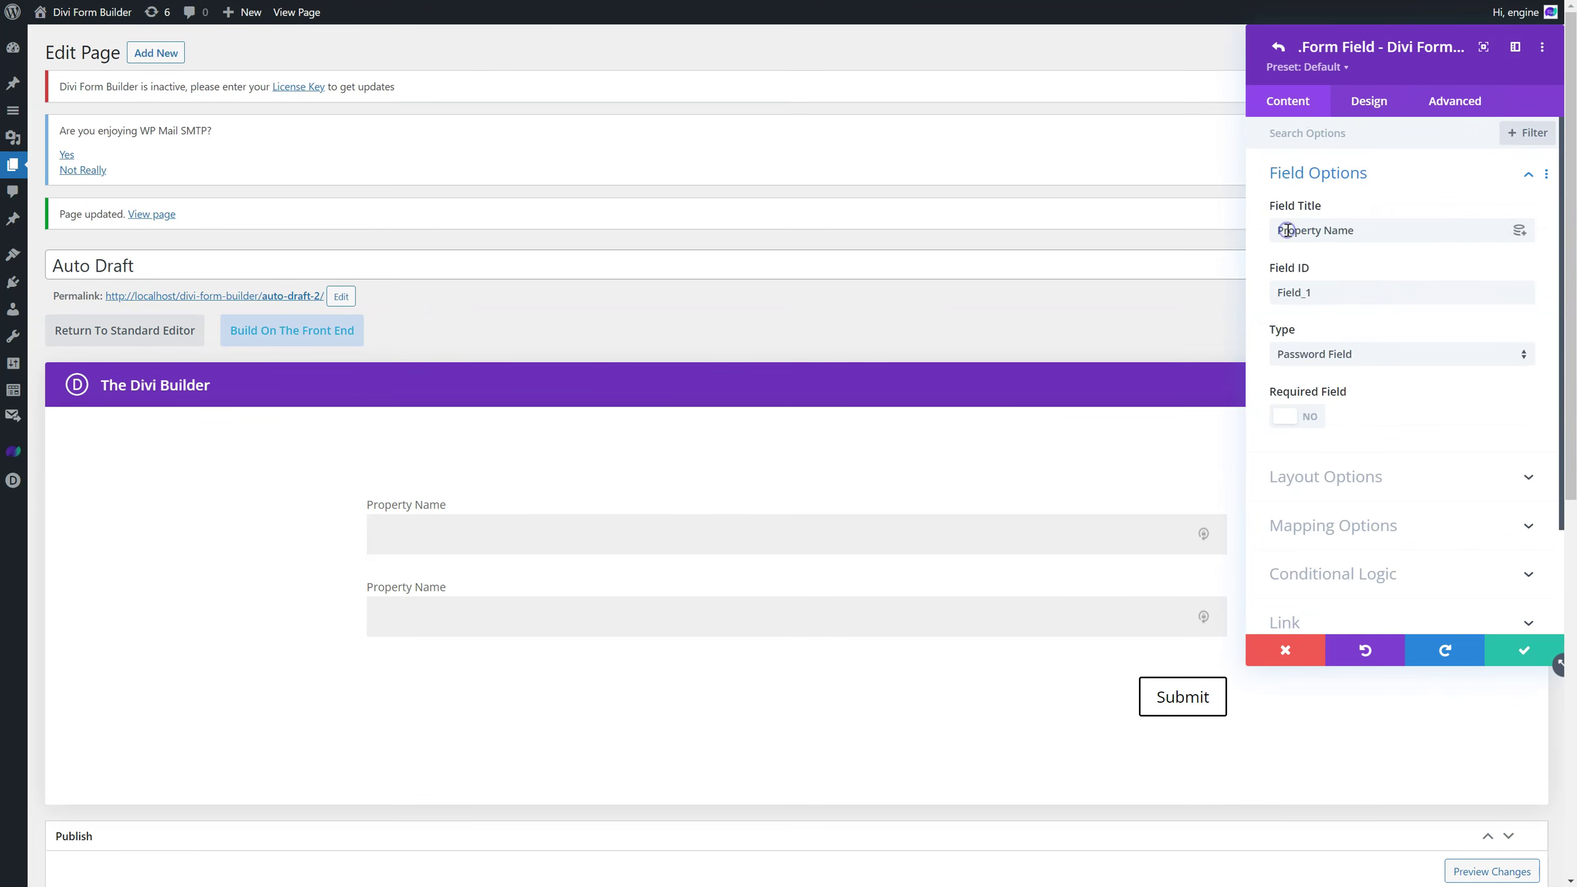
click(1372, 525)
click(1364, 380)
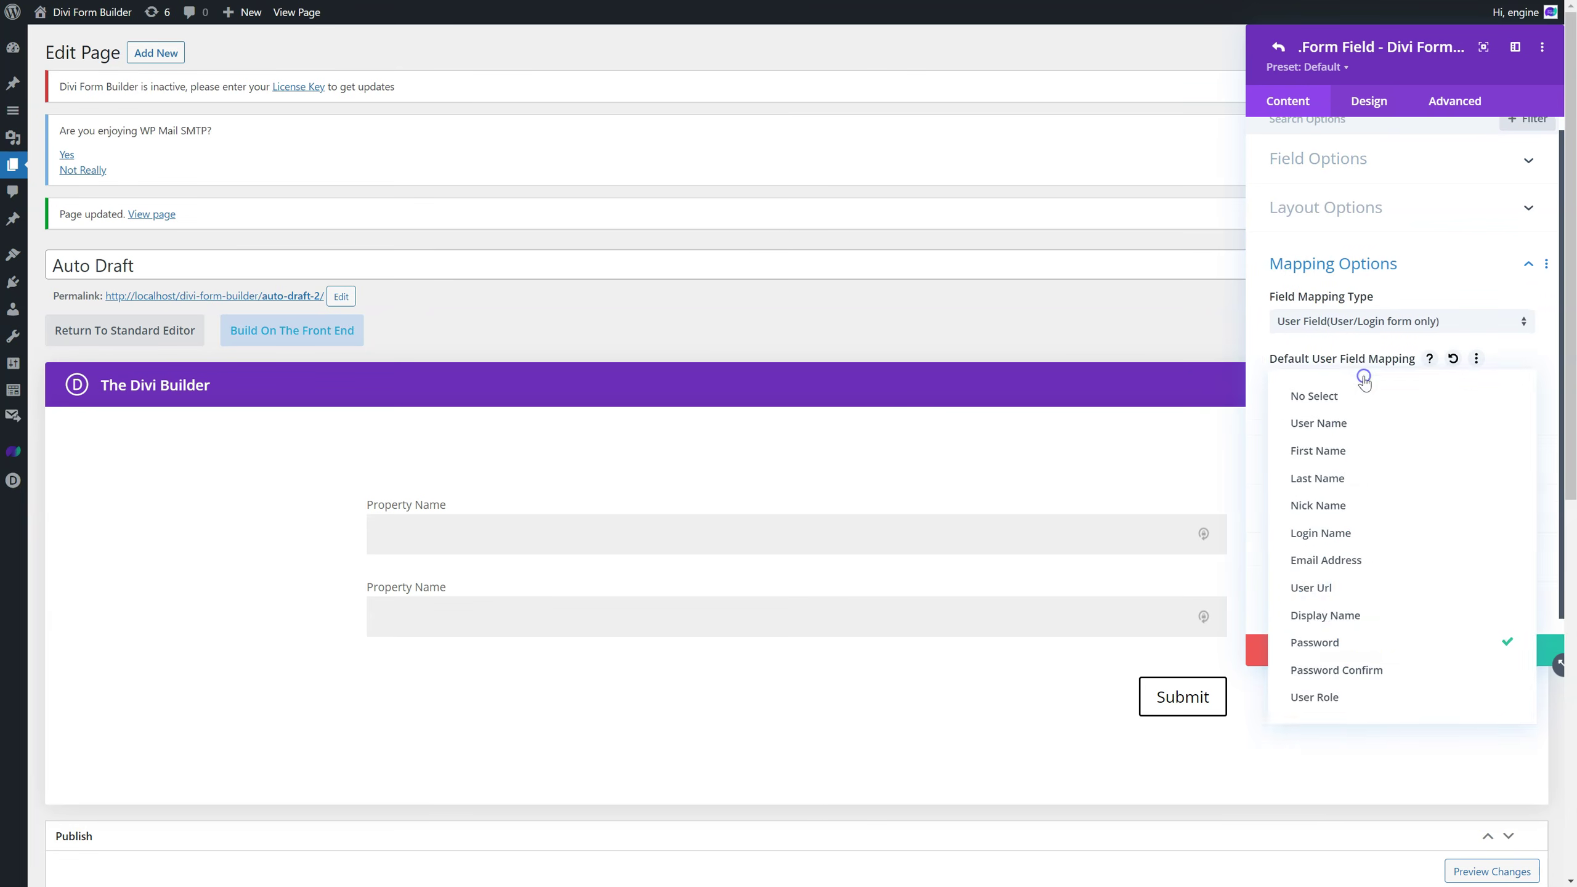
click(1363, 668)
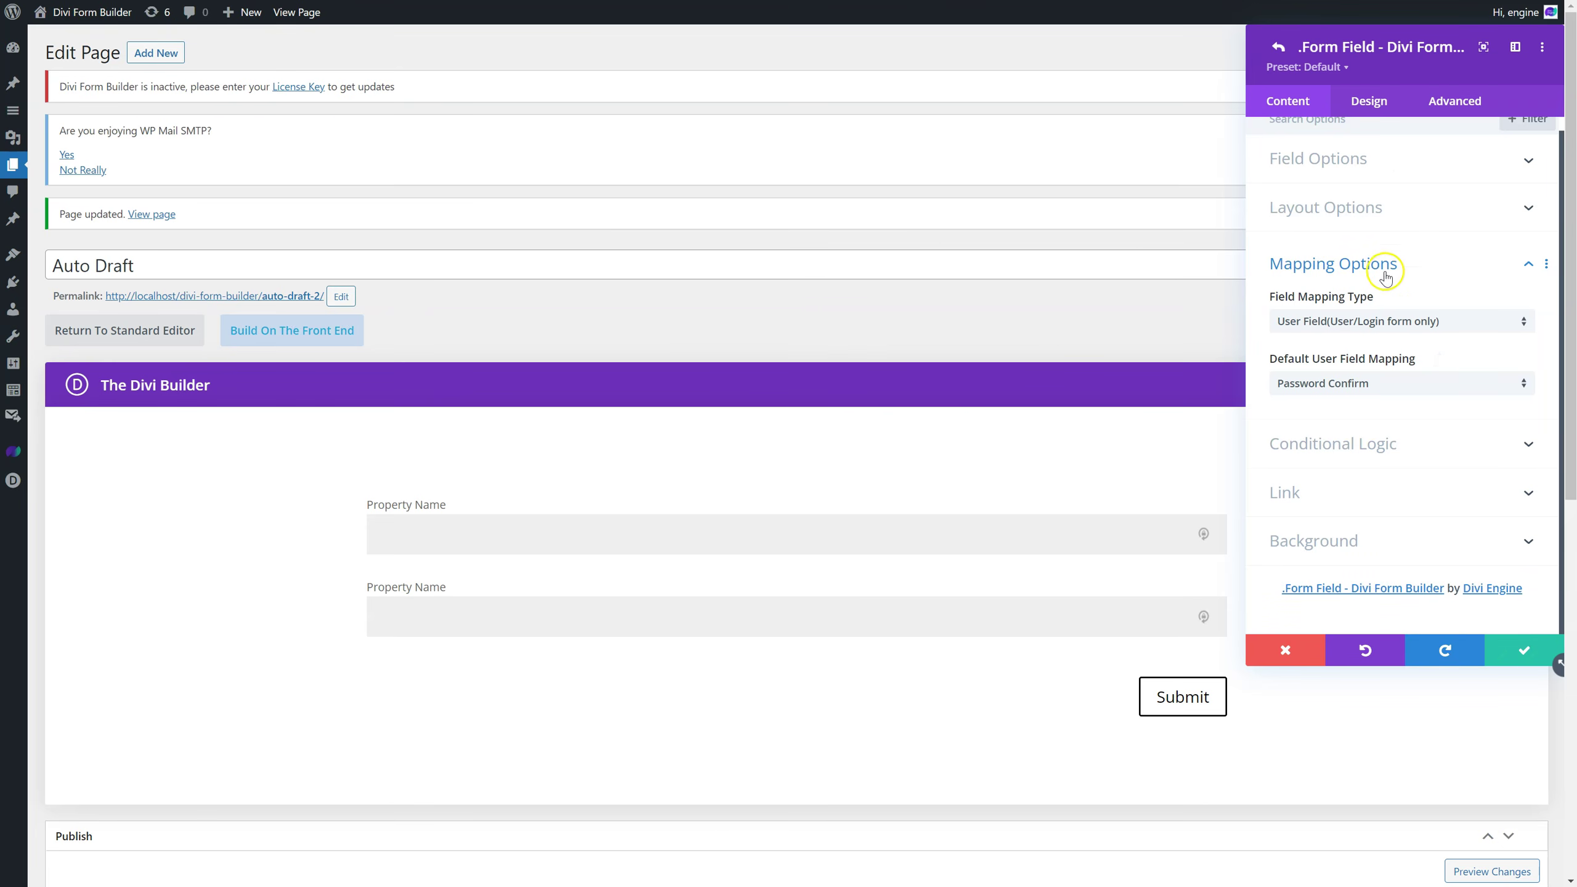
Set the duplicated Property Name field's Default User Field Mapping to User Role.
scroll(1385, 208, up, 1)
click(1359, 168)
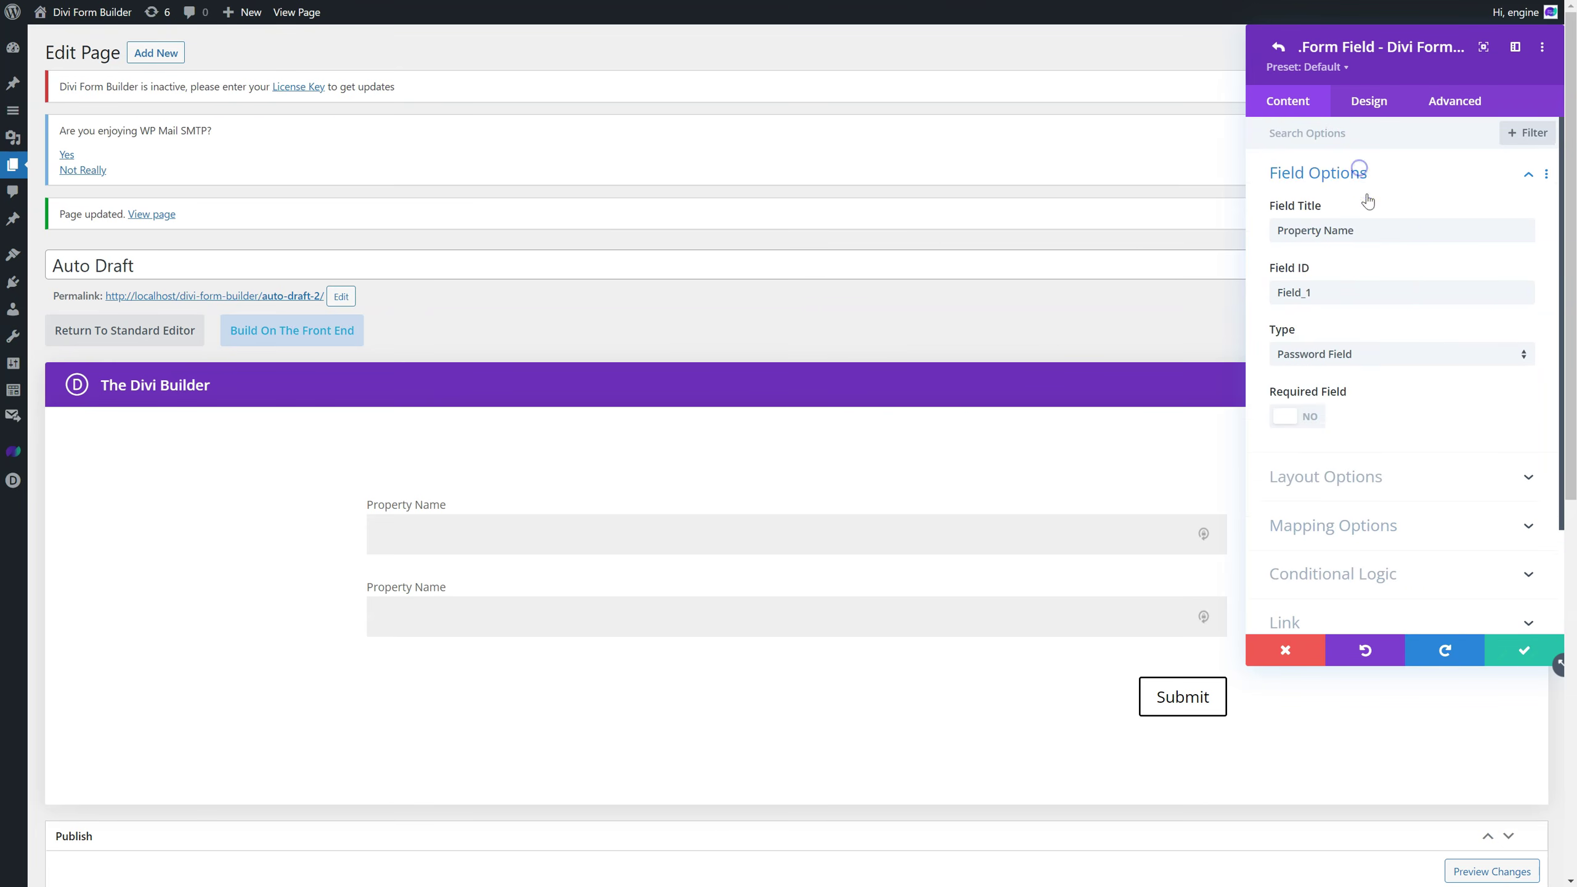
click(1370, 524)
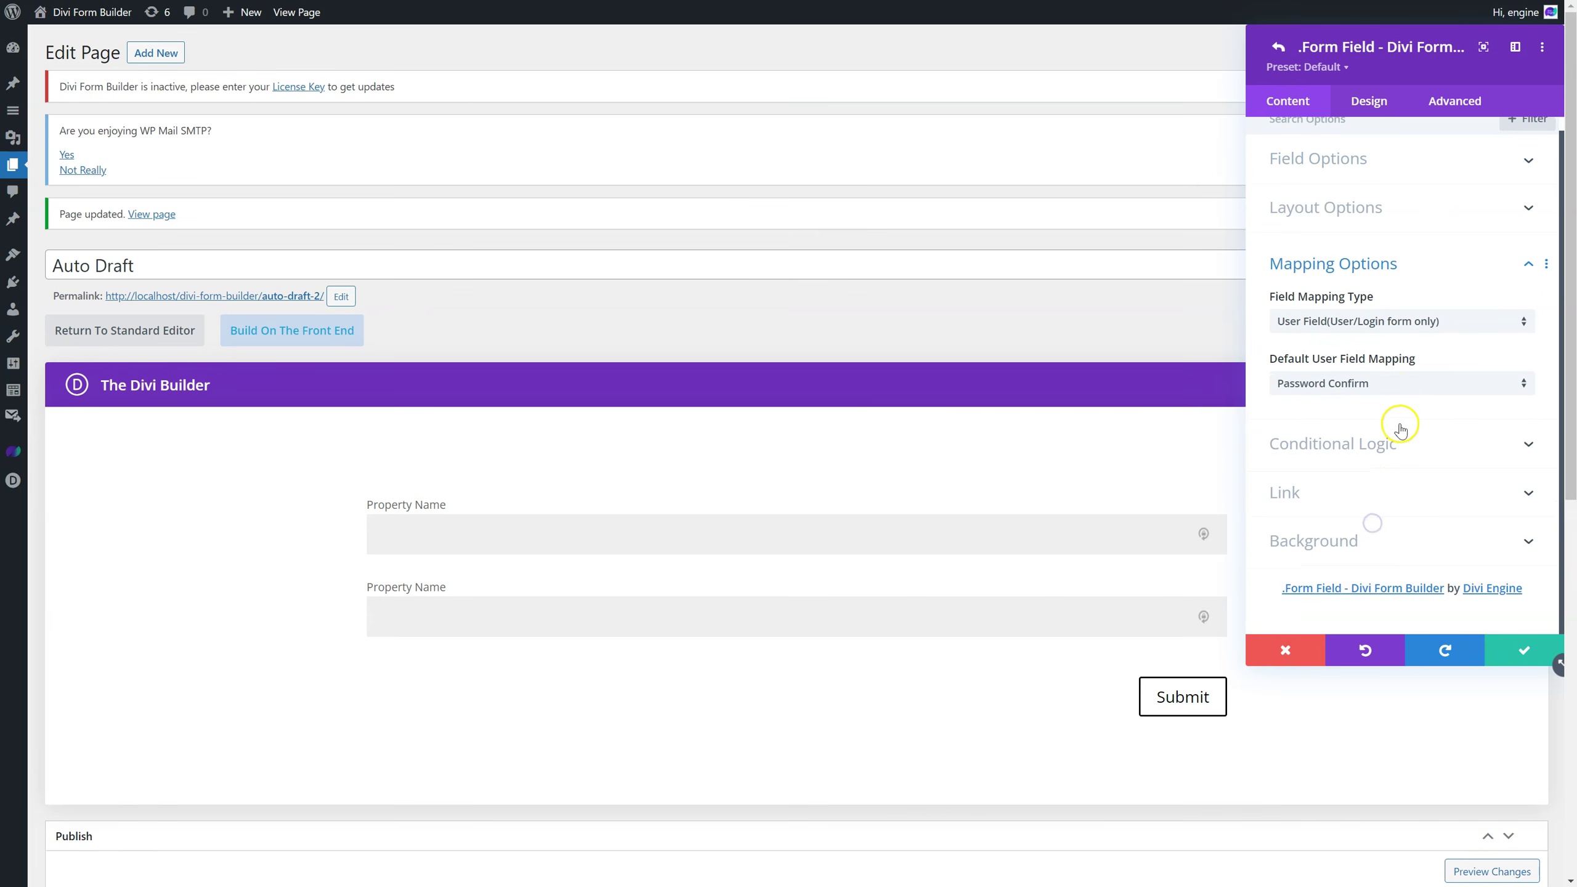
click(1403, 391)
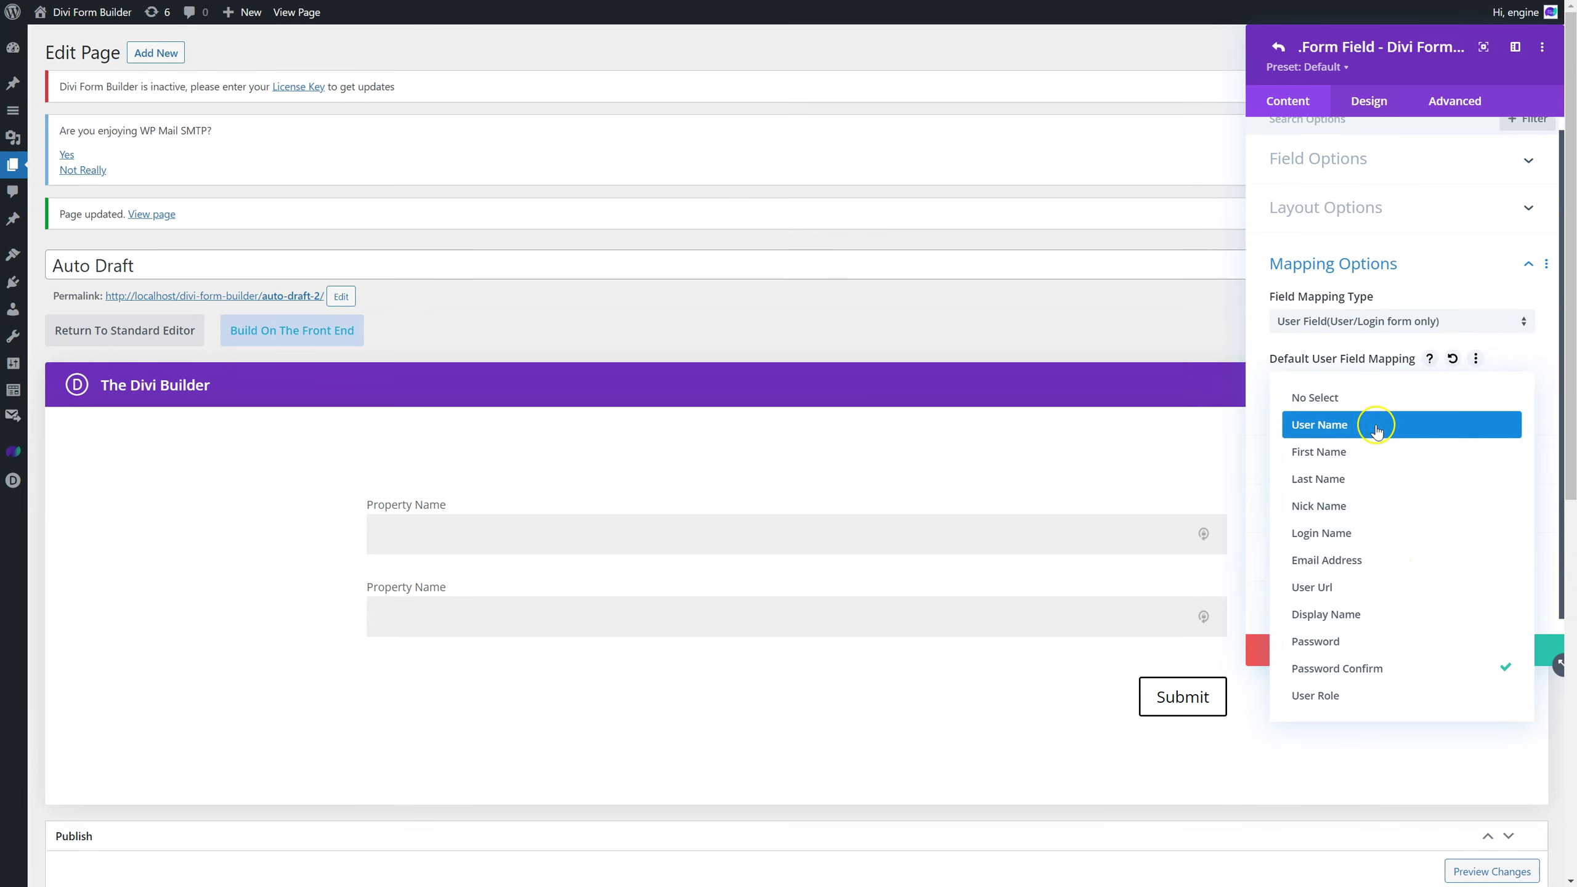
click(1384, 701)
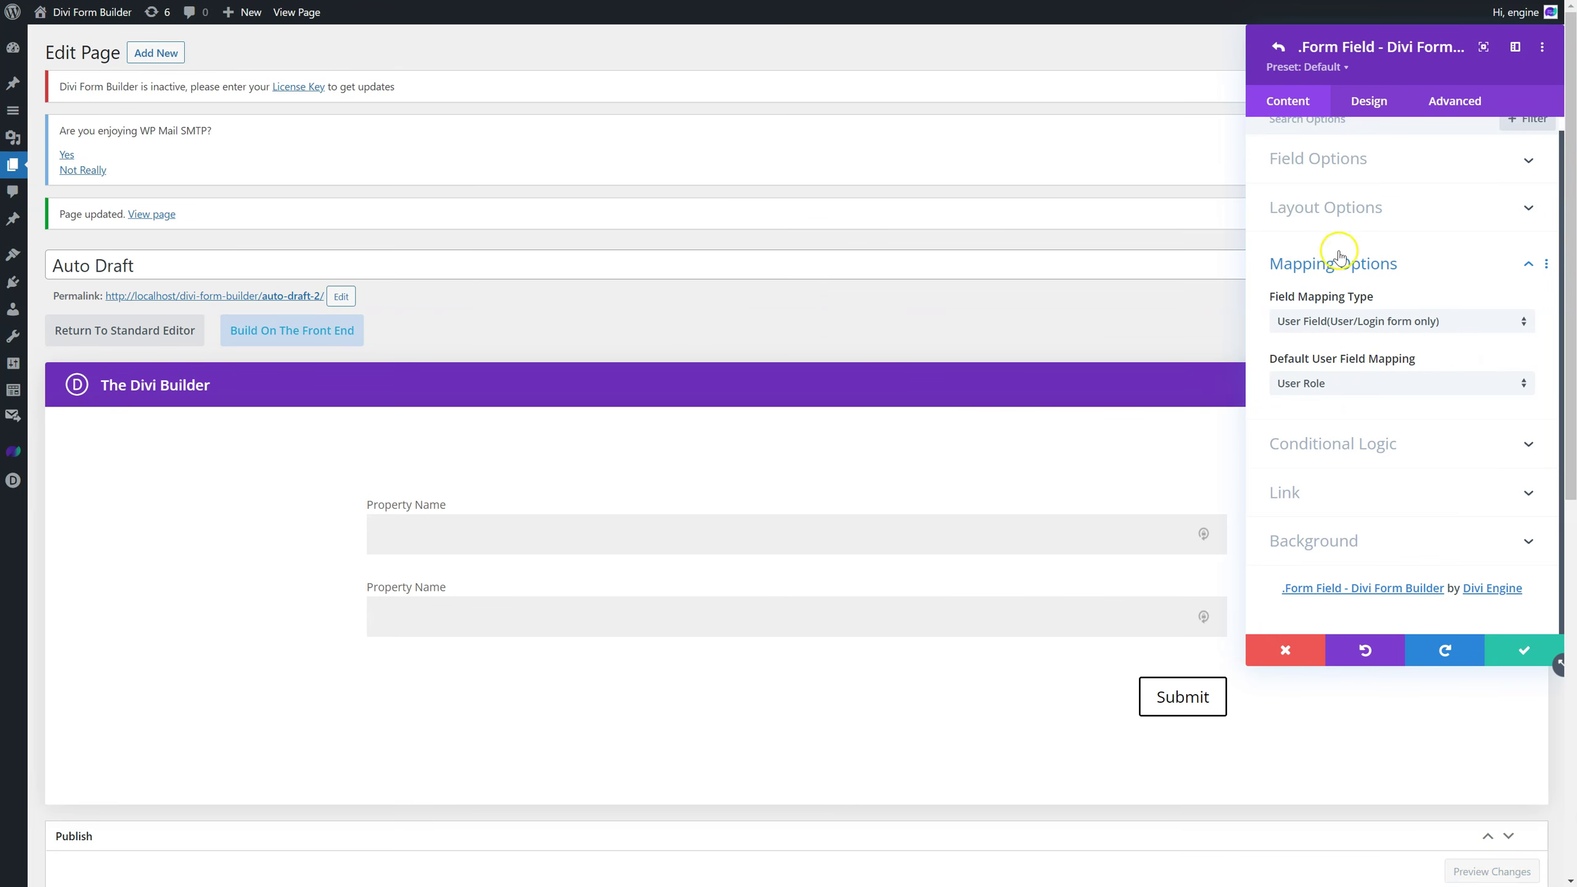
Review the duplicated field's field, layout and mapping options, and return to the form's settings.
click(1333, 185)
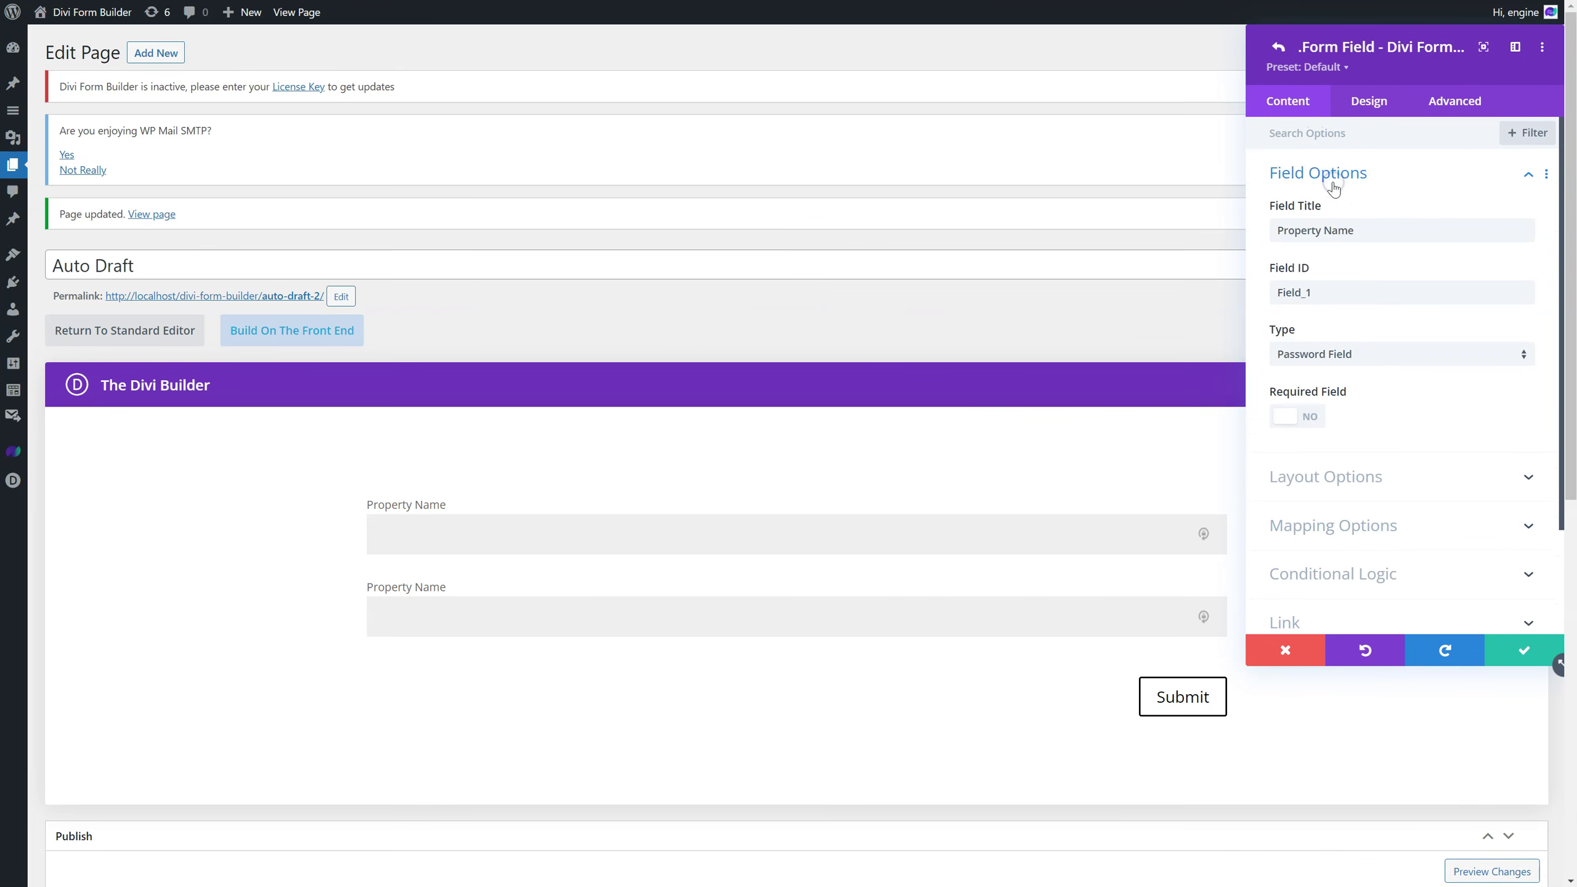
click(1353, 479)
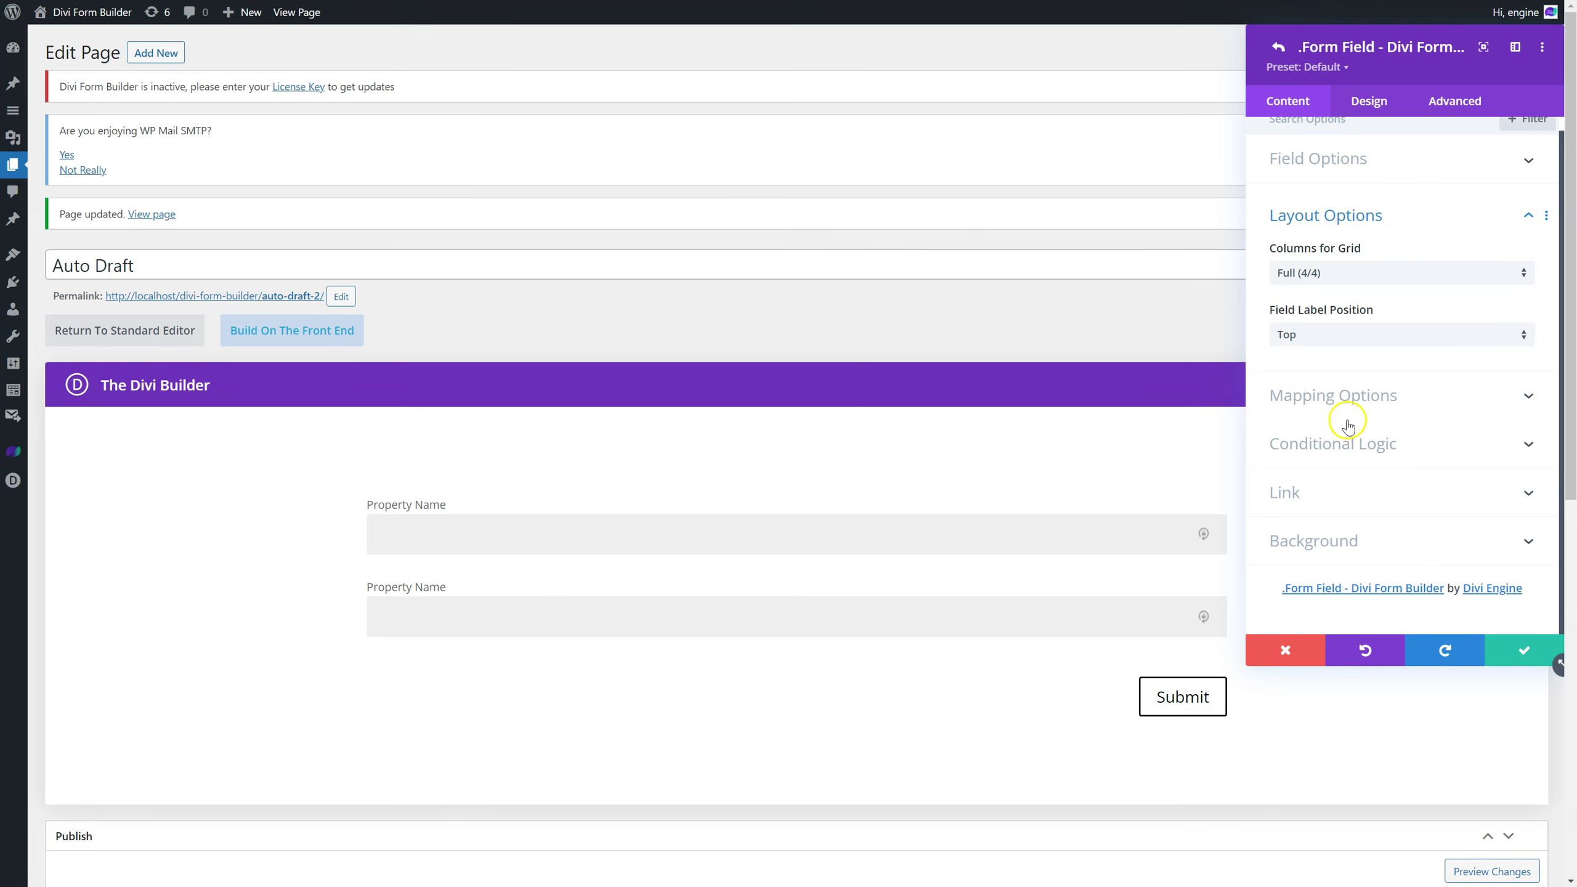
click(1345, 399)
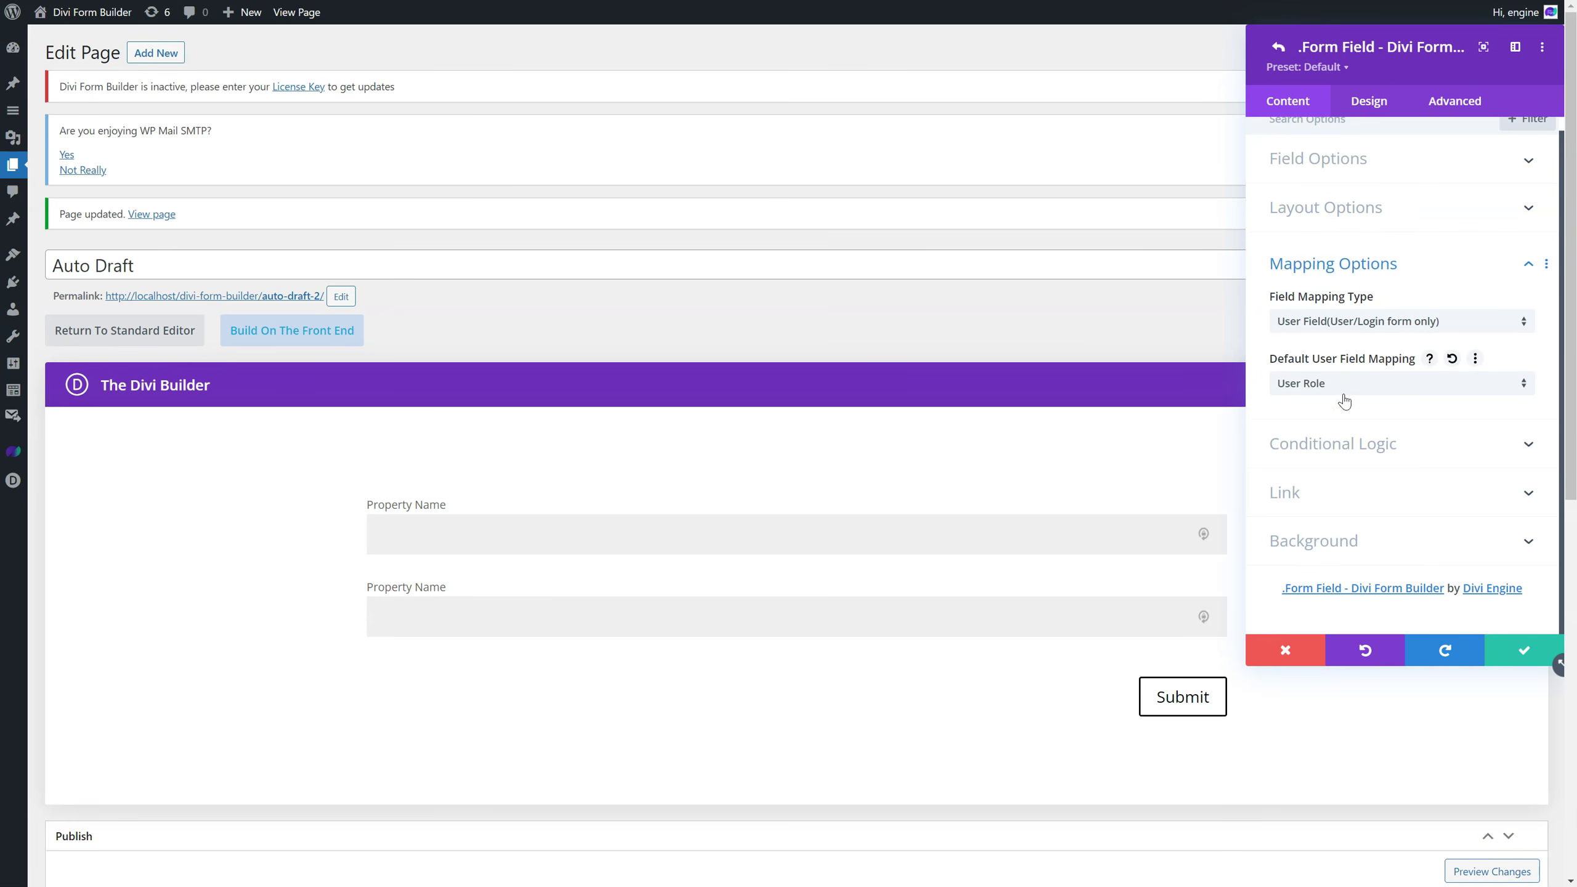
scroll(1344, 199, up, 1)
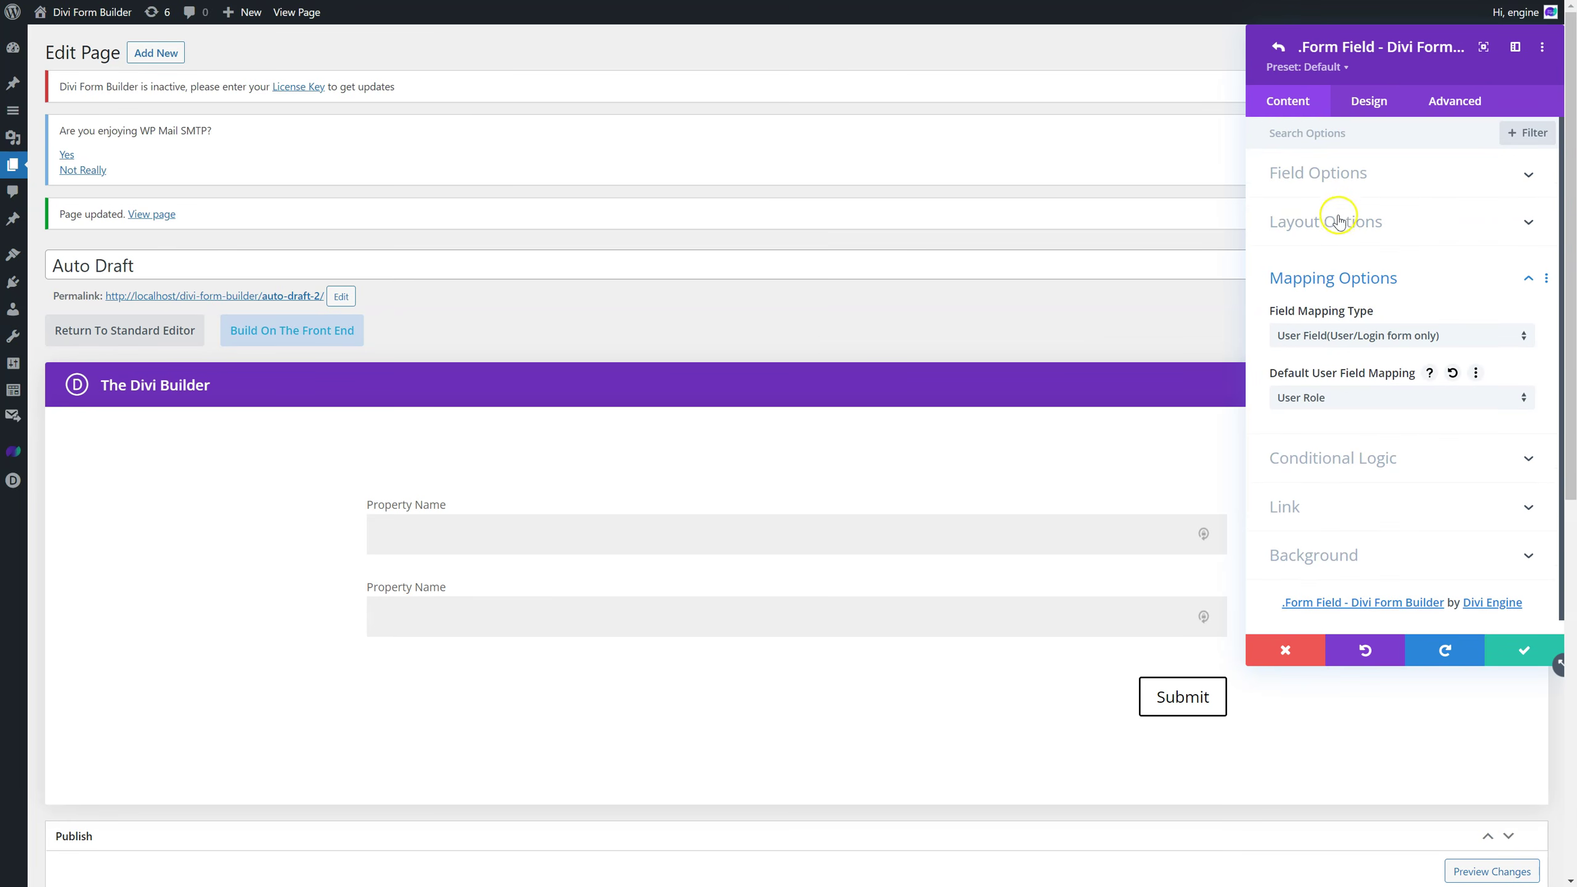
click(1277, 47)
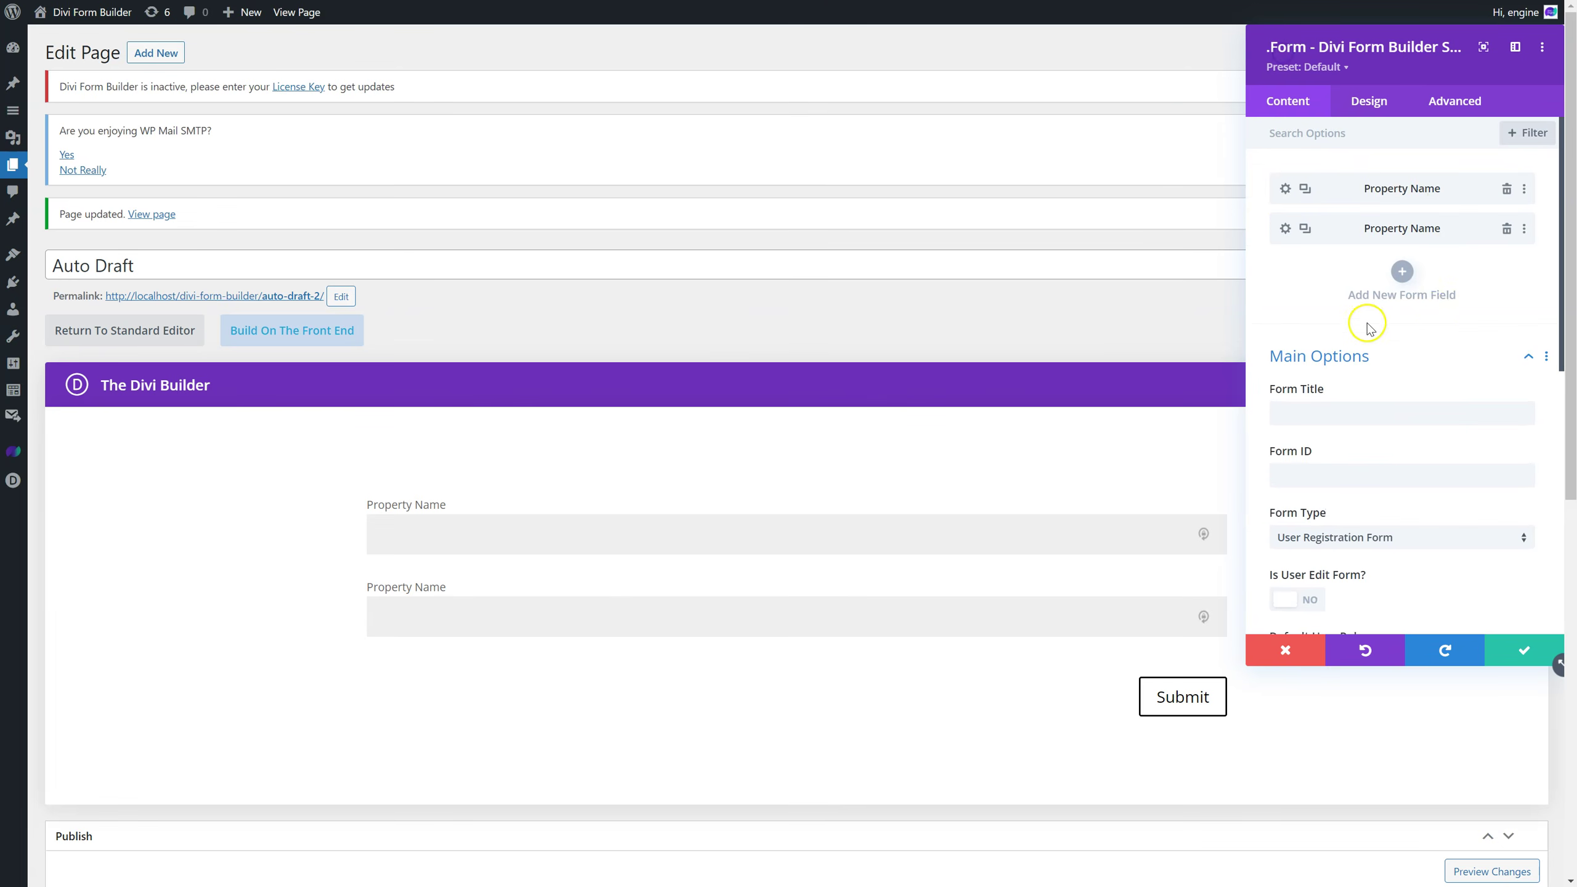
Try the Is User Edit Form? option of the user registration form on and off.
scroll(1366, 348, down, 1)
scroll(1366, 353, down, 3)
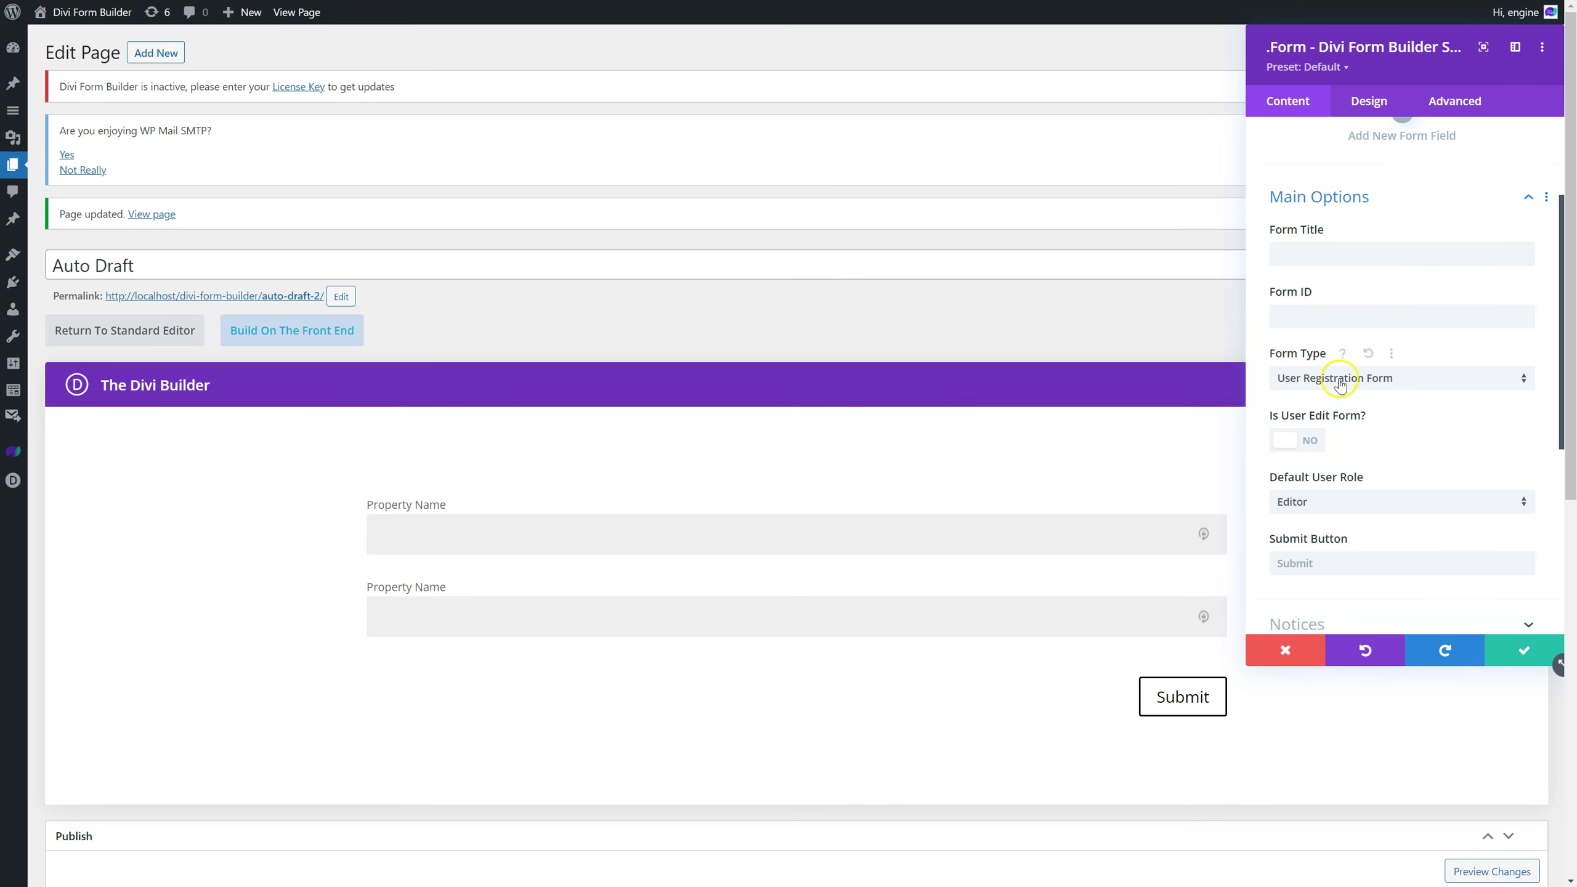
click(1292, 441)
click(1298, 442)
click(1295, 448)
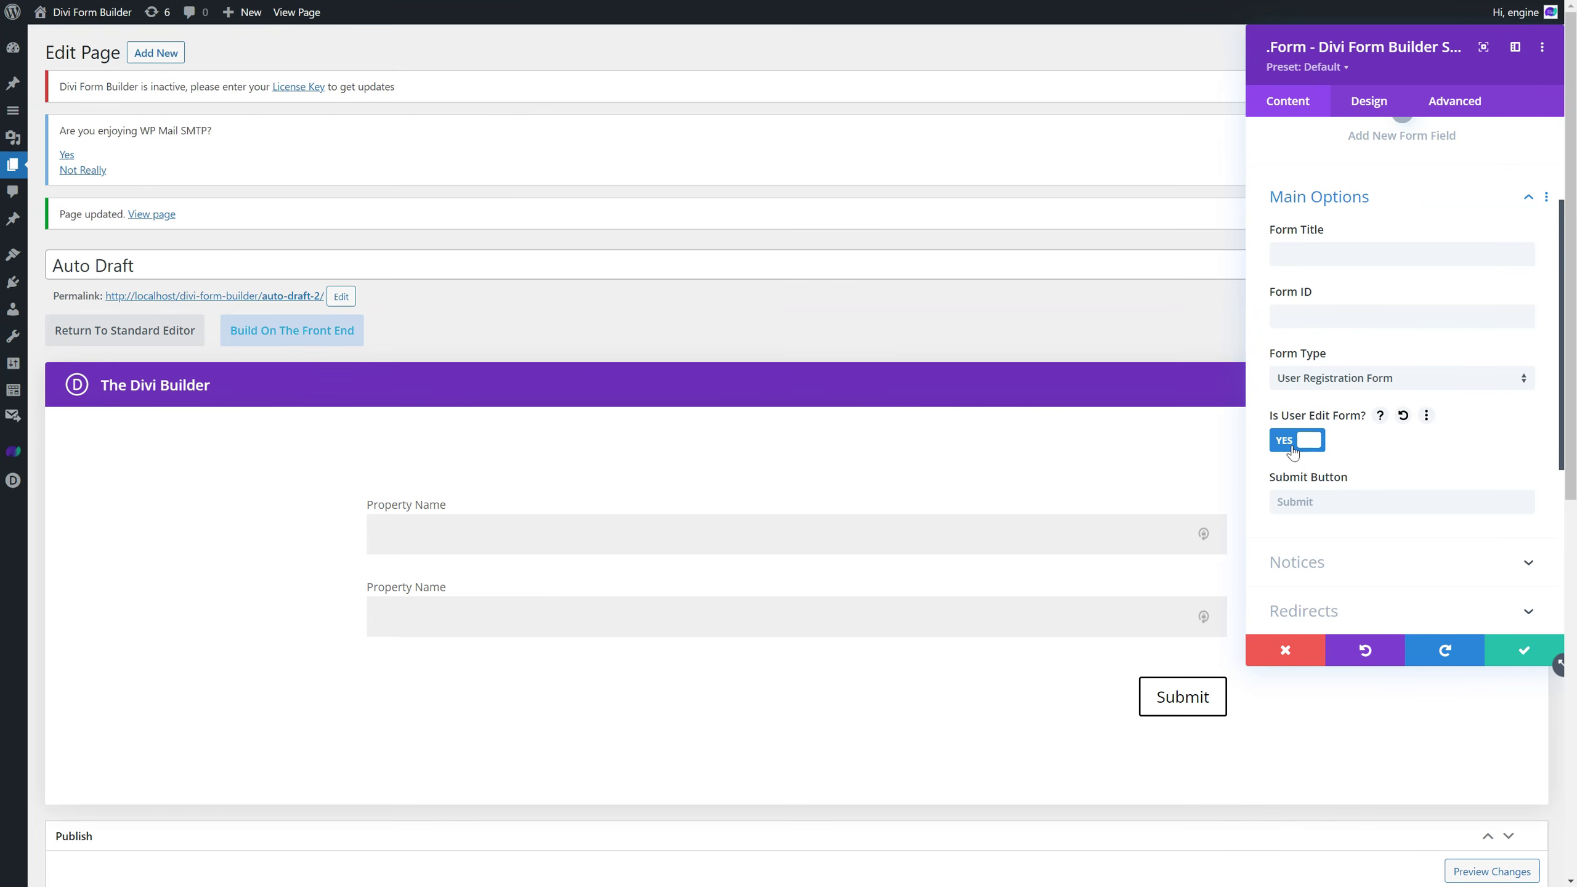
click(1293, 449)
click(1293, 449)
click(1293, 448)
Examine the Default User Role choices for the registration form.
click(1302, 503)
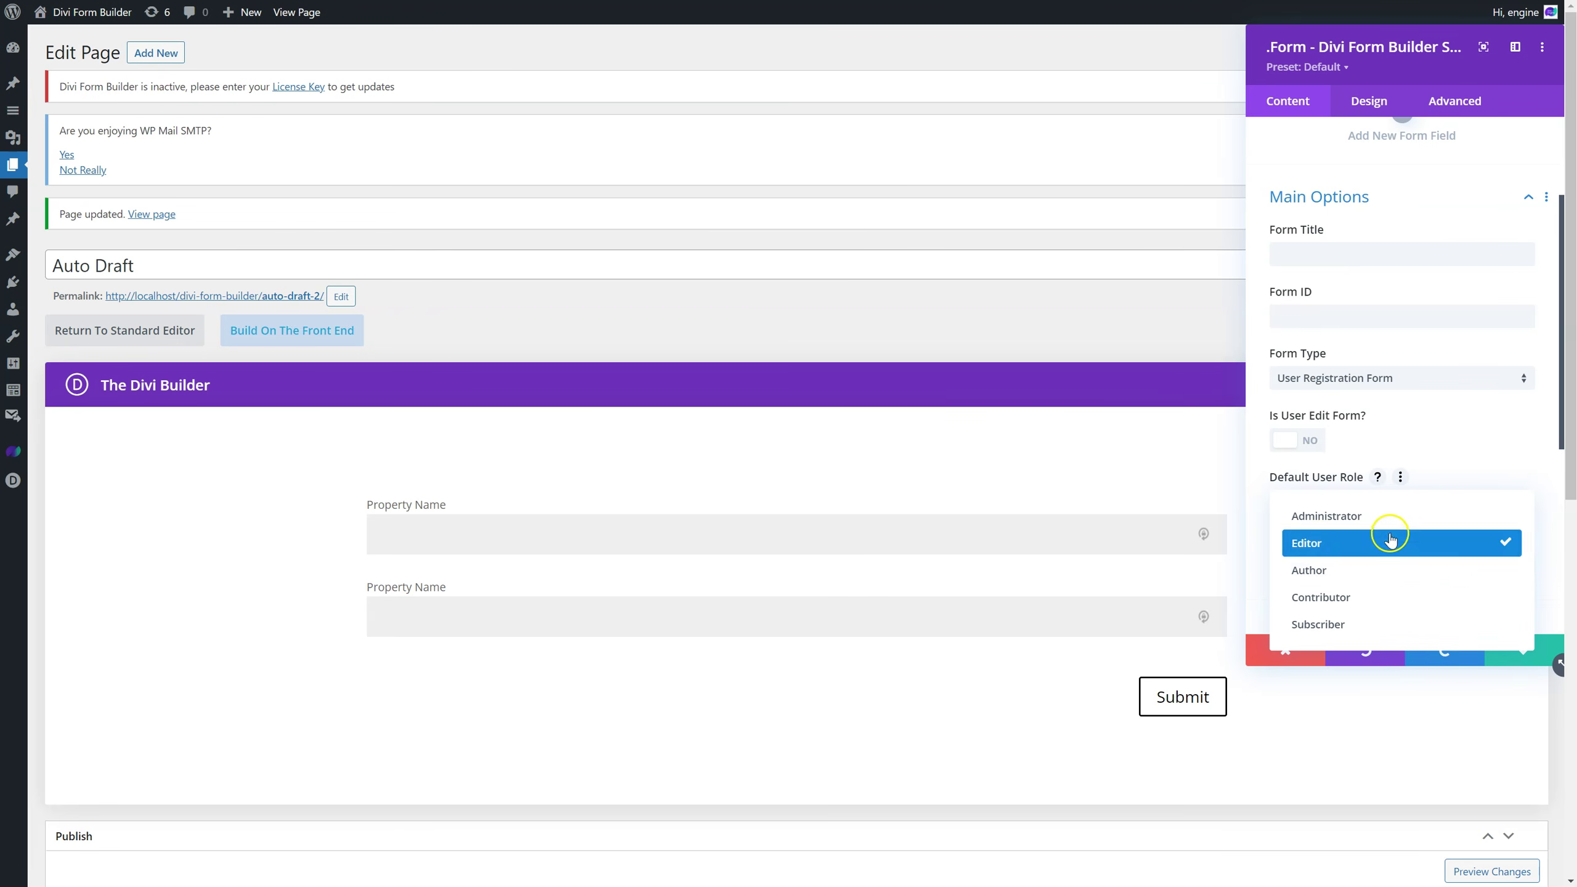
click(1426, 462)
scroll(1322, 502, down, 2)
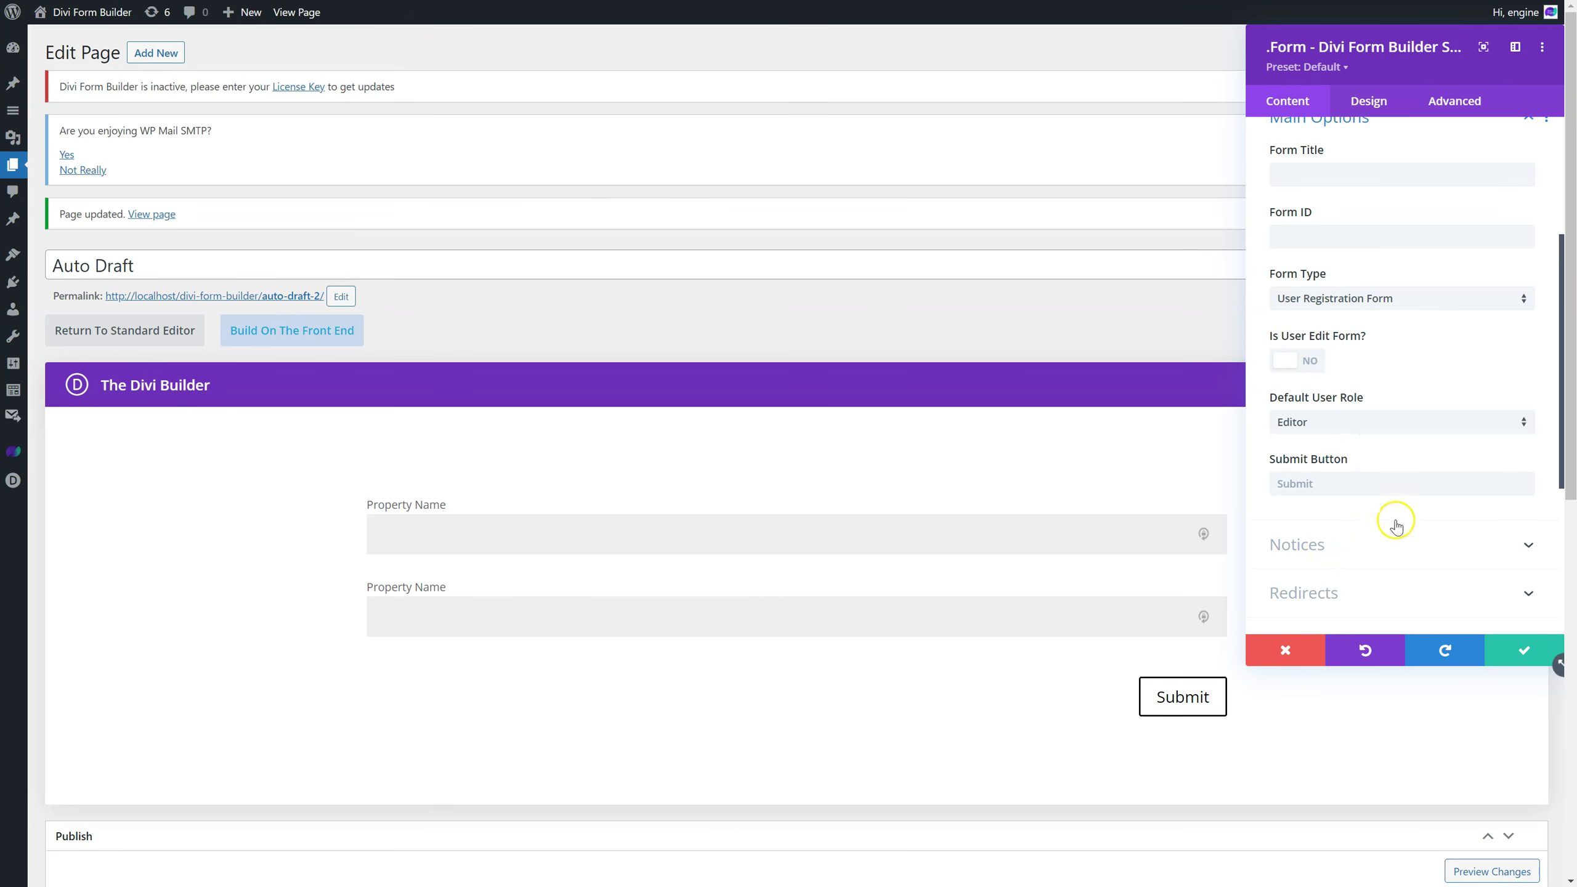
Change the Form Type to Login Form and bring its remaining main options into view.
scroll(1375, 342, up, 4)
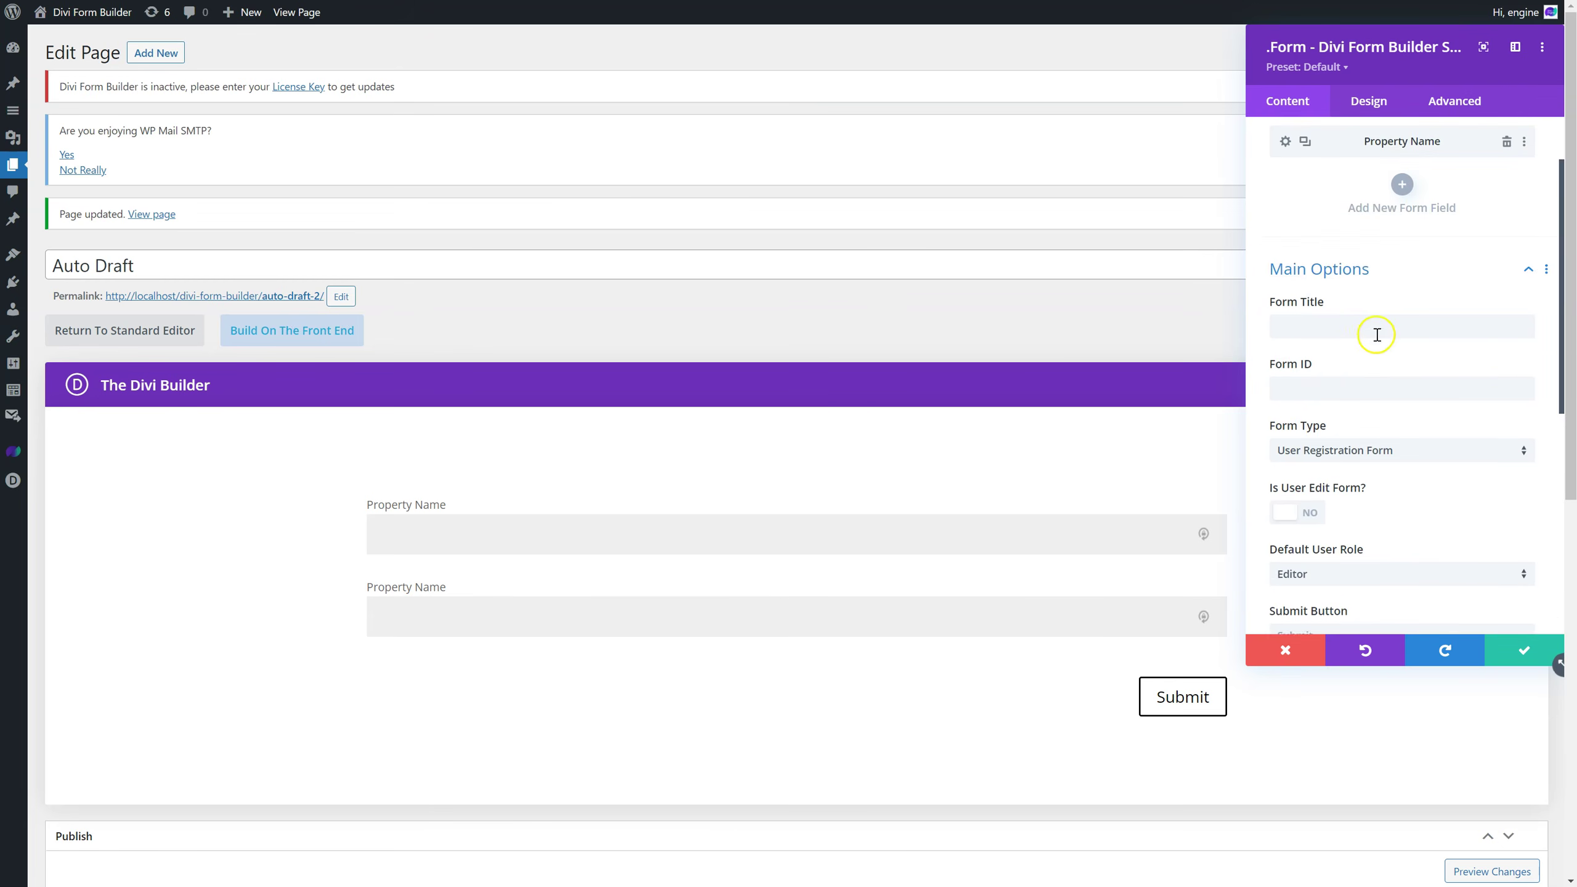
click(1397, 458)
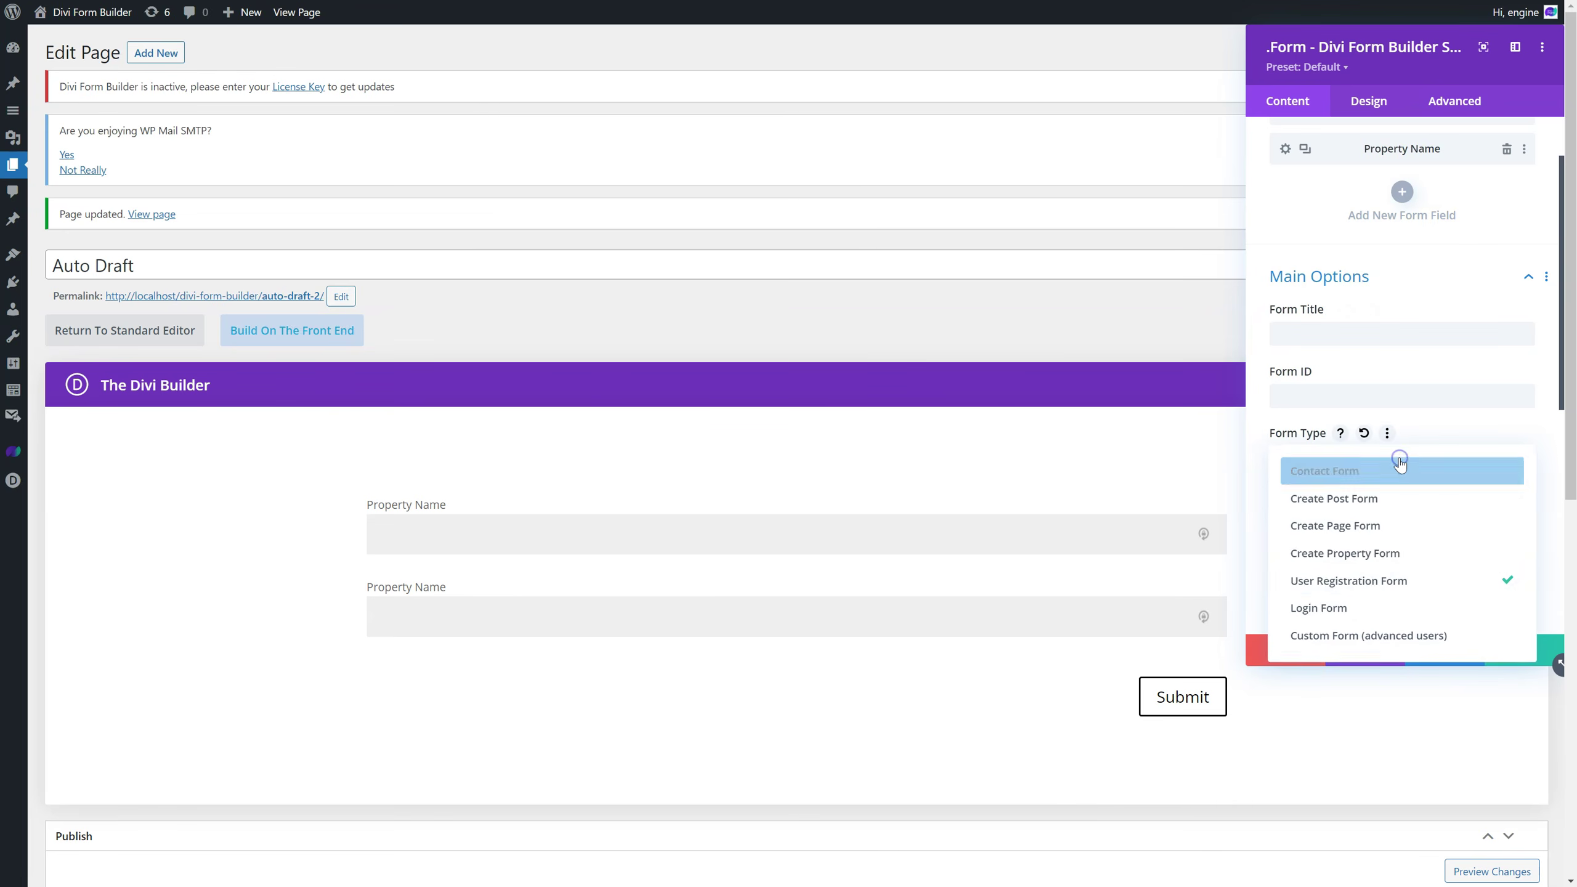
click(1424, 603)
scroll(1426, 518, down, 2)
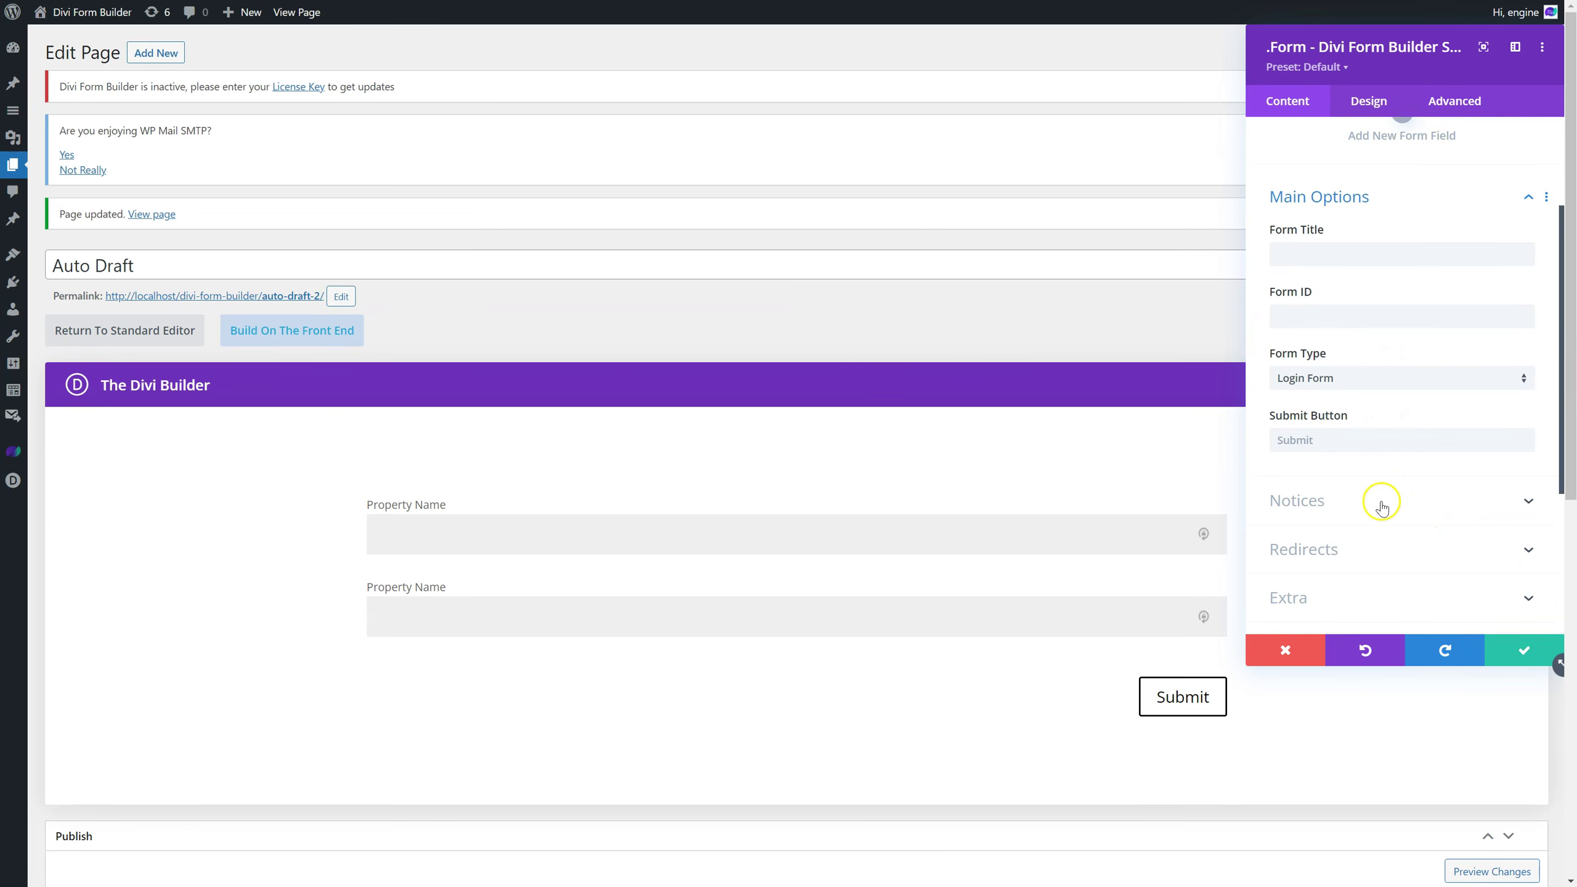
Review the available form types and the form's Notices options for success and failed messages.
click(1409, 382)
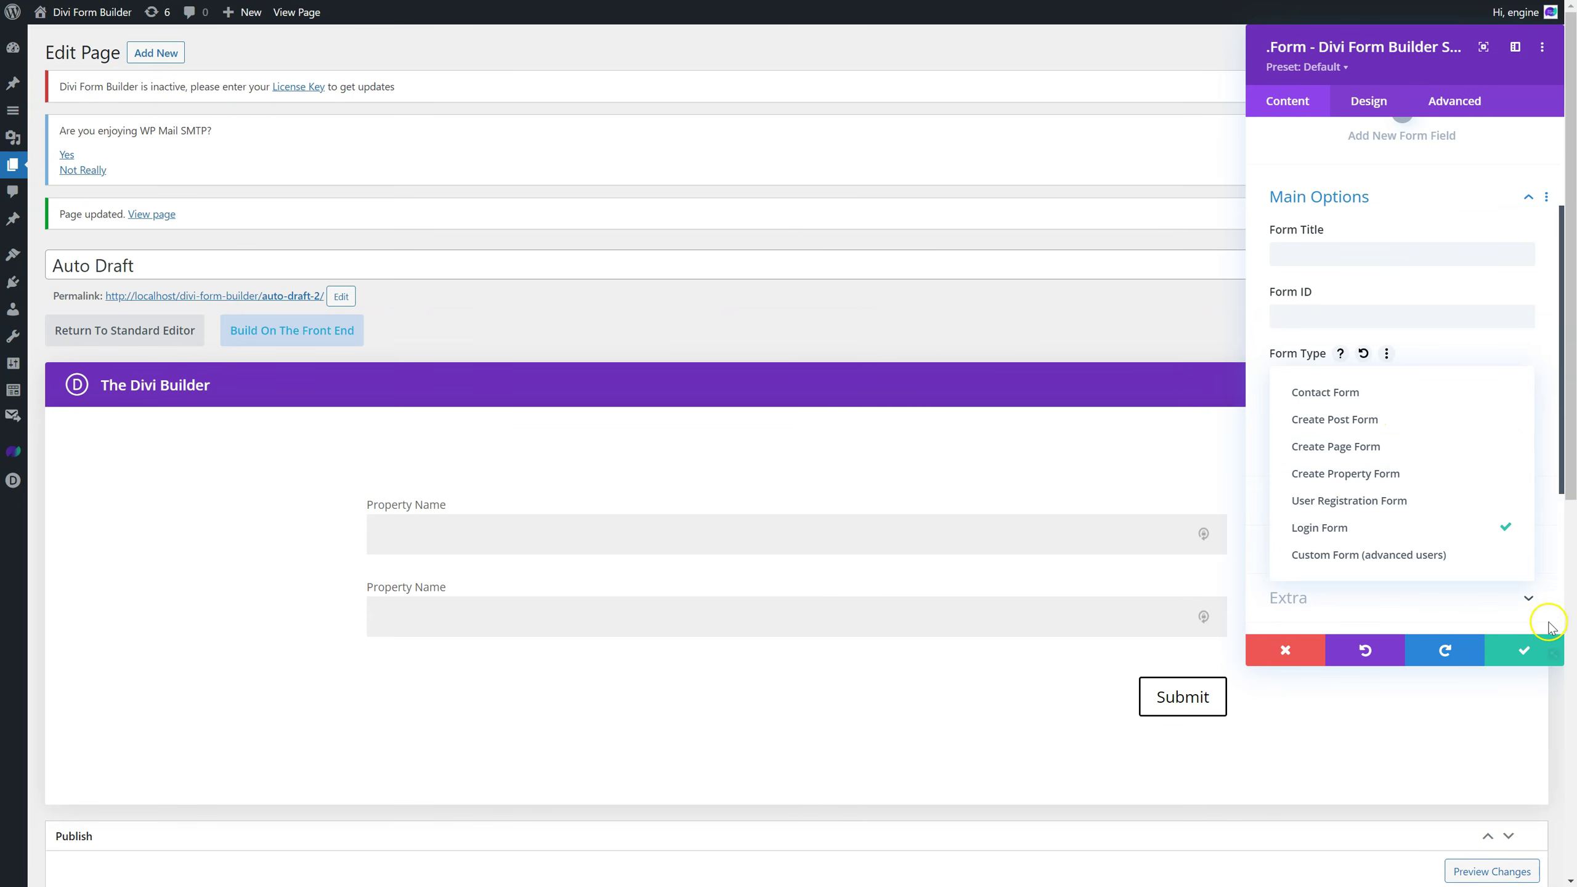
click(1443, 608)
click(1401, 509)
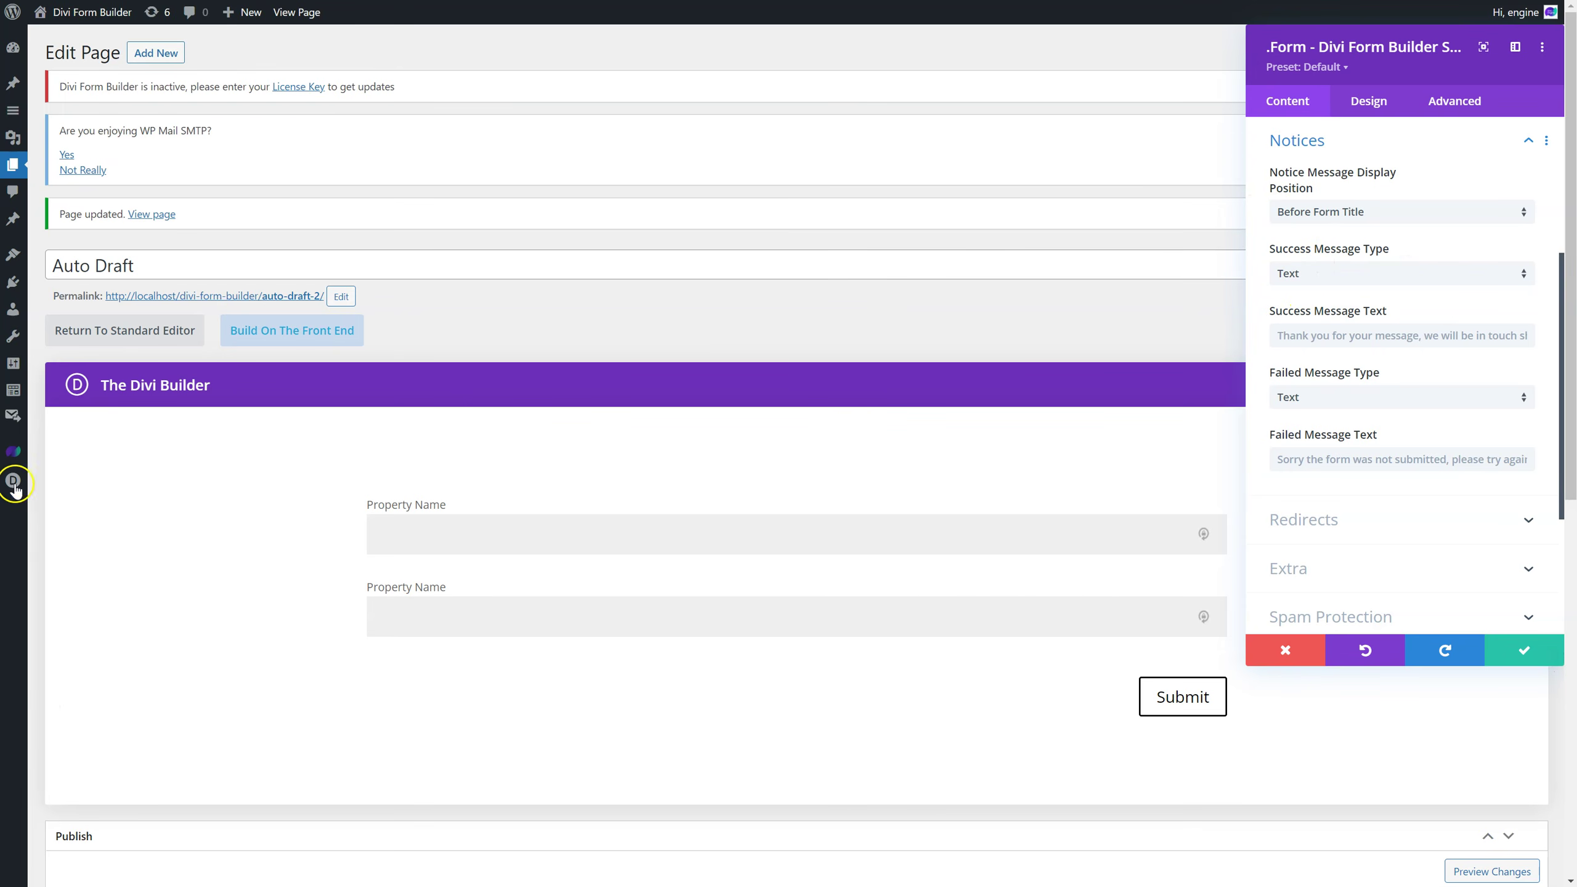
Open the Form Failed layout from the Divi Library in a new tab and inspect the success message on the published form.
mouse_move(13, 480)
right_click(76, 597)
click(100, 609)
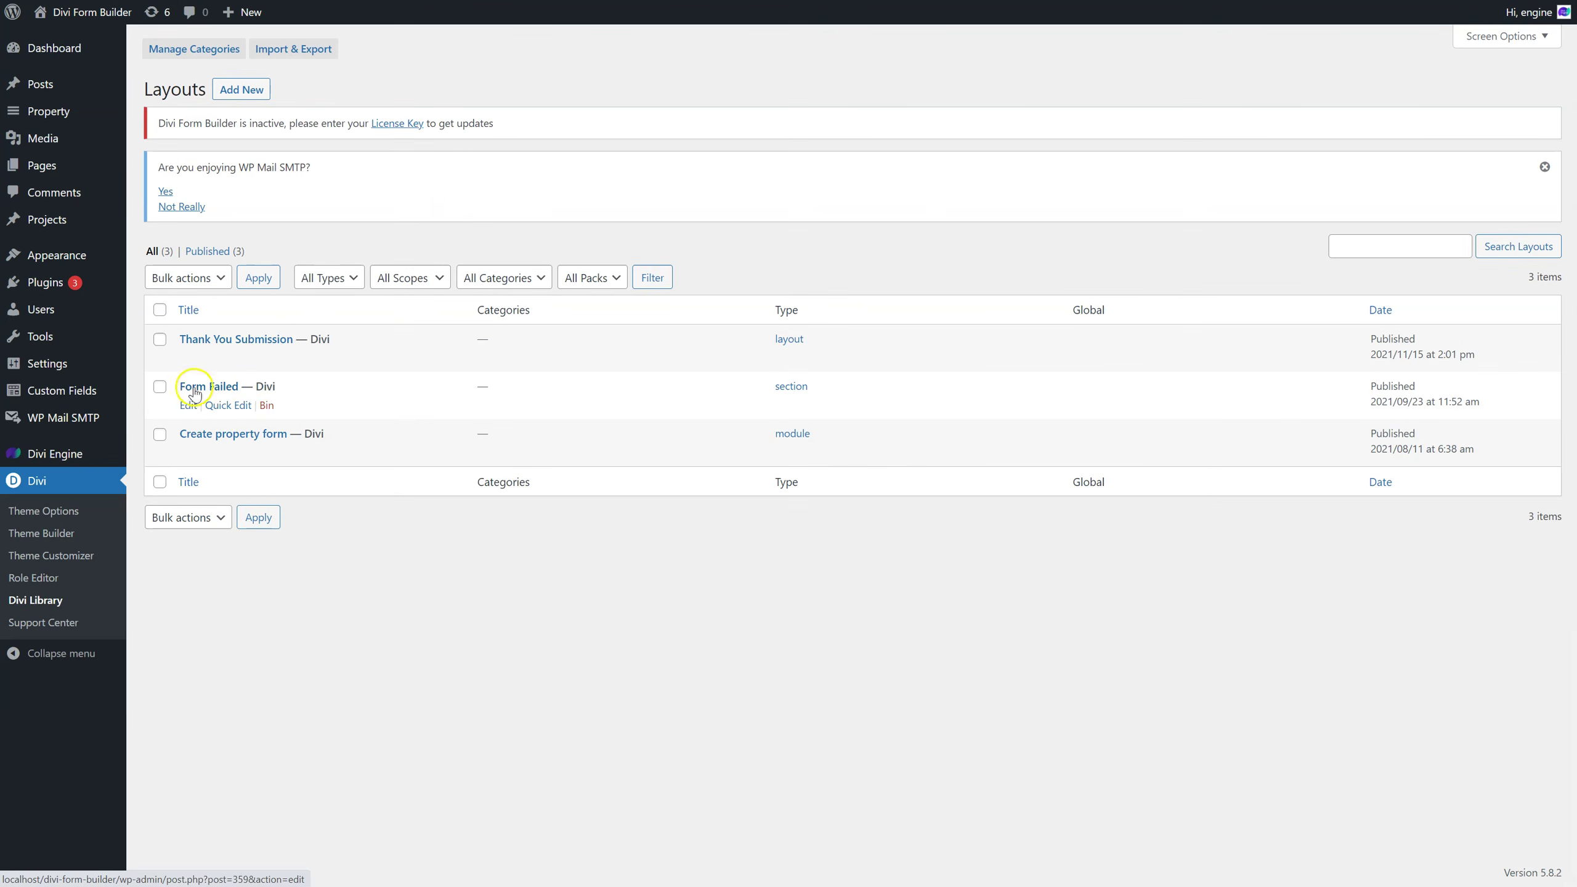
click(194, 393)
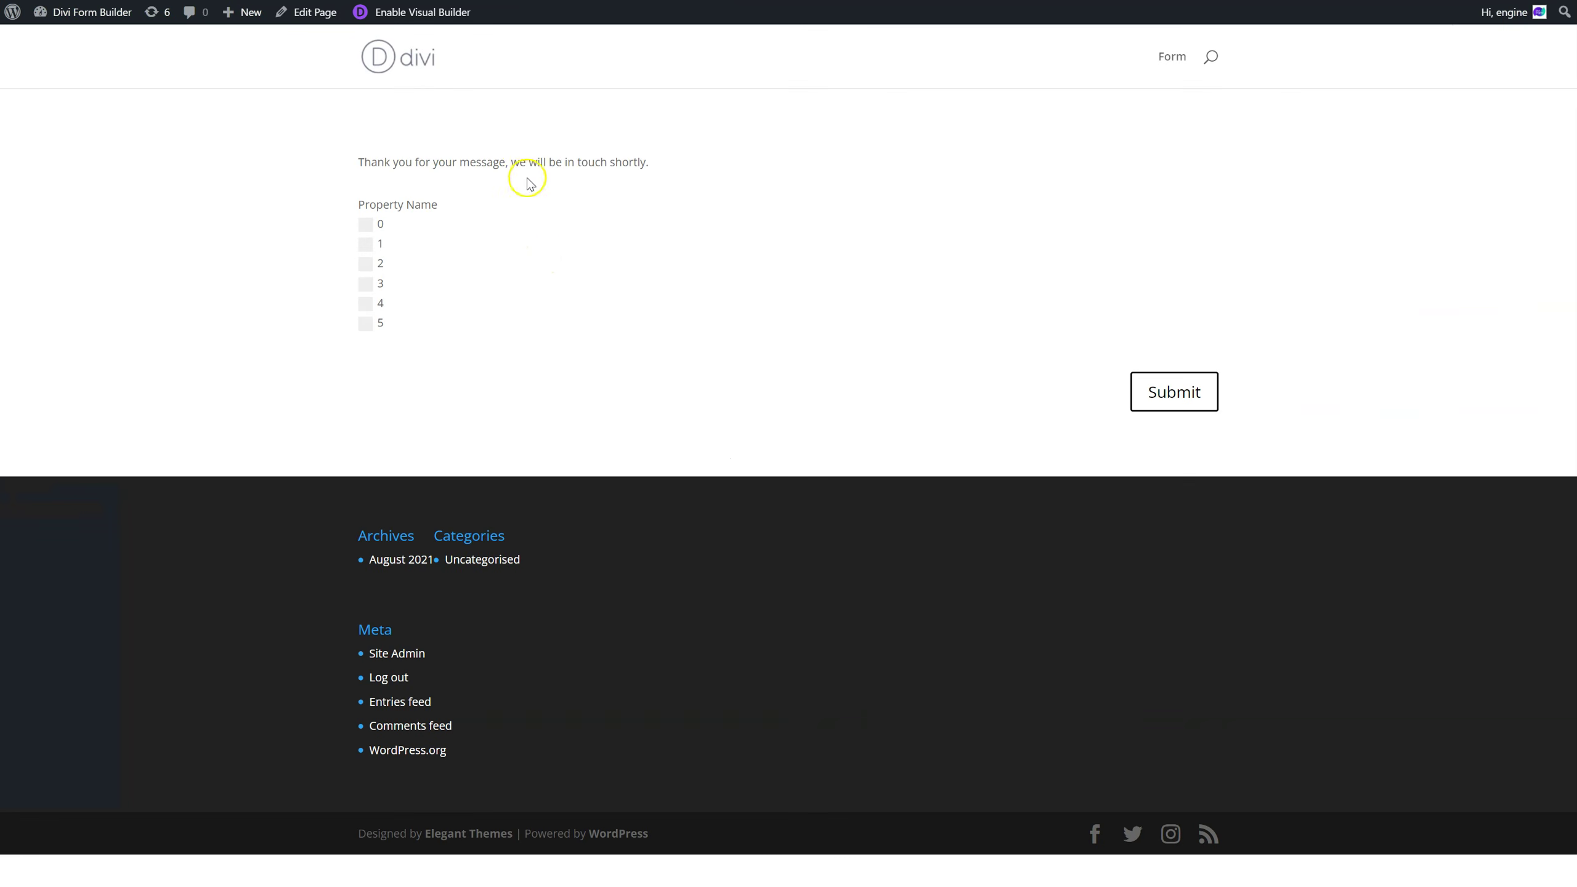
drag(649, 162, 350, 162)
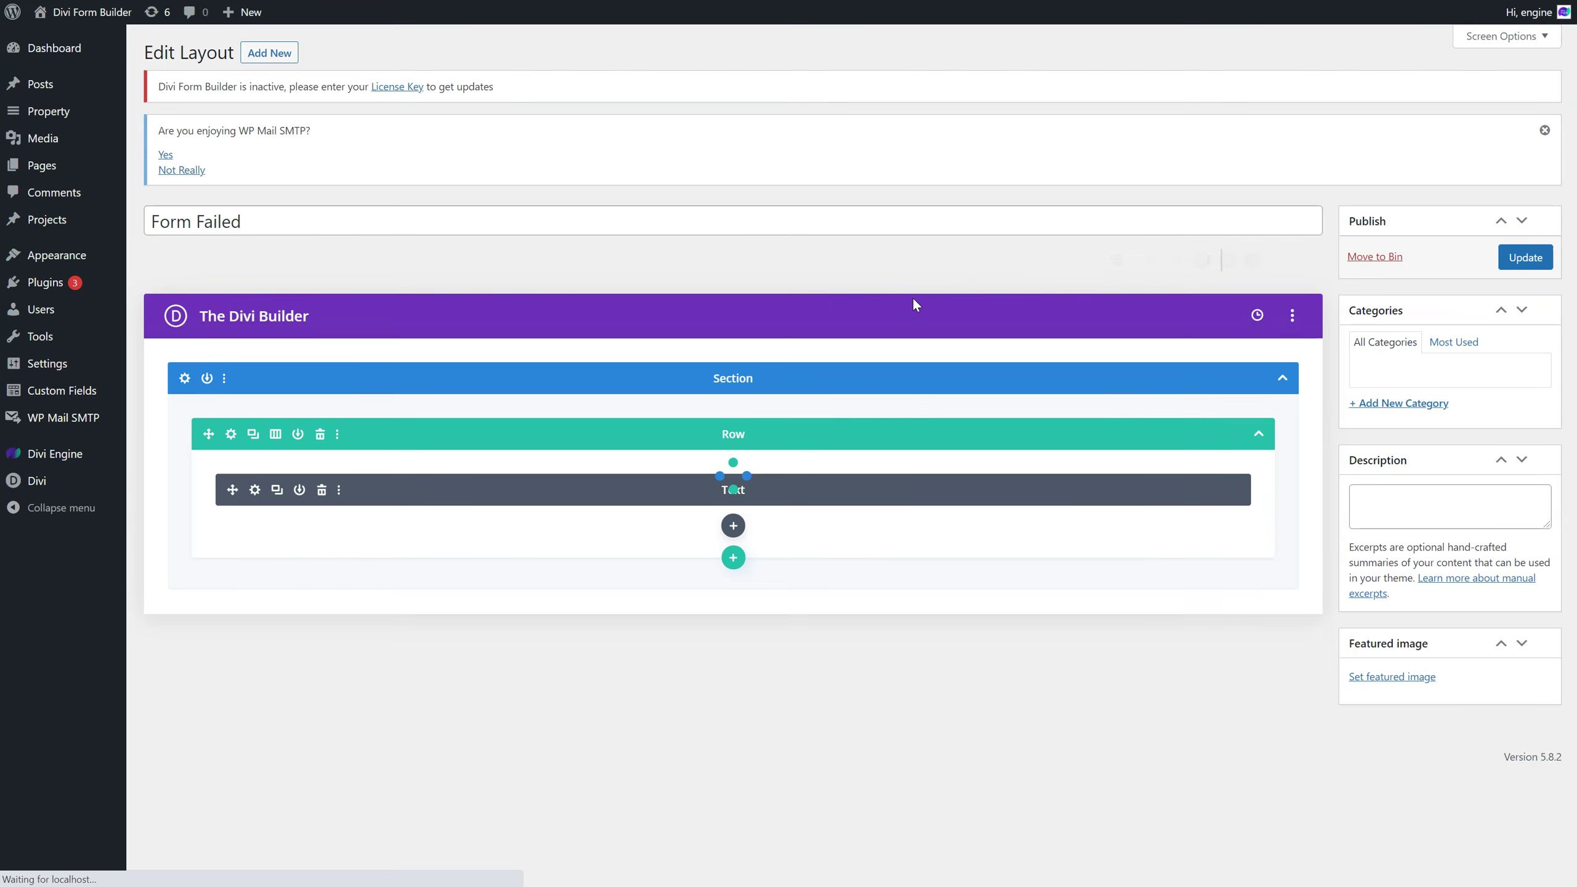
click(1131, 264)
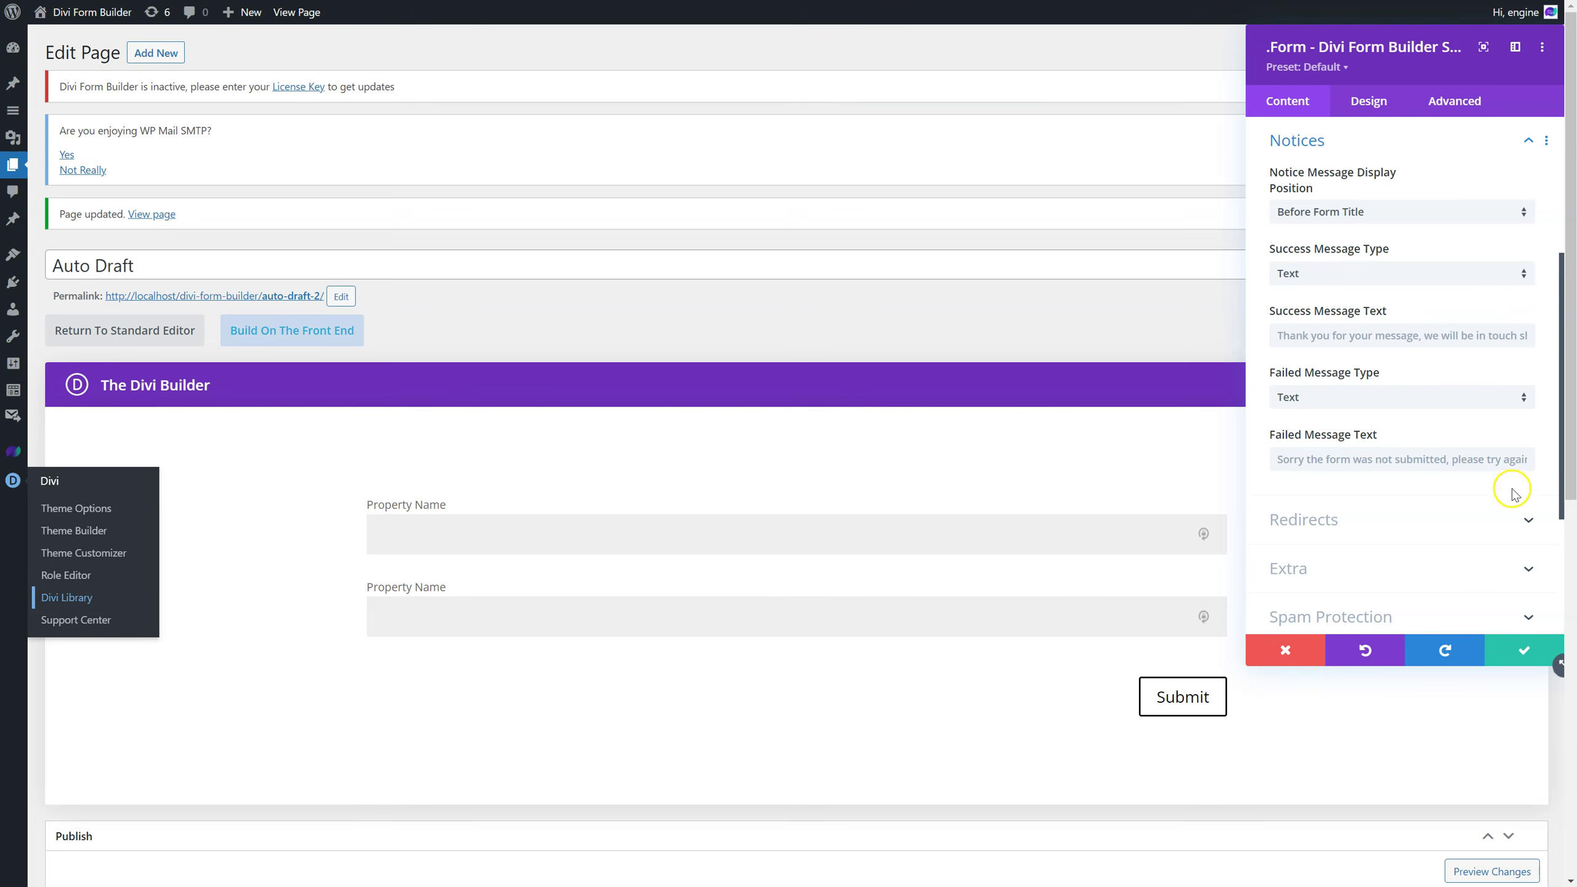
Review the form's Redirects, Extra and Spam Protection options, trying the simple CAPTCHA field on and off.
click(1398, 515)
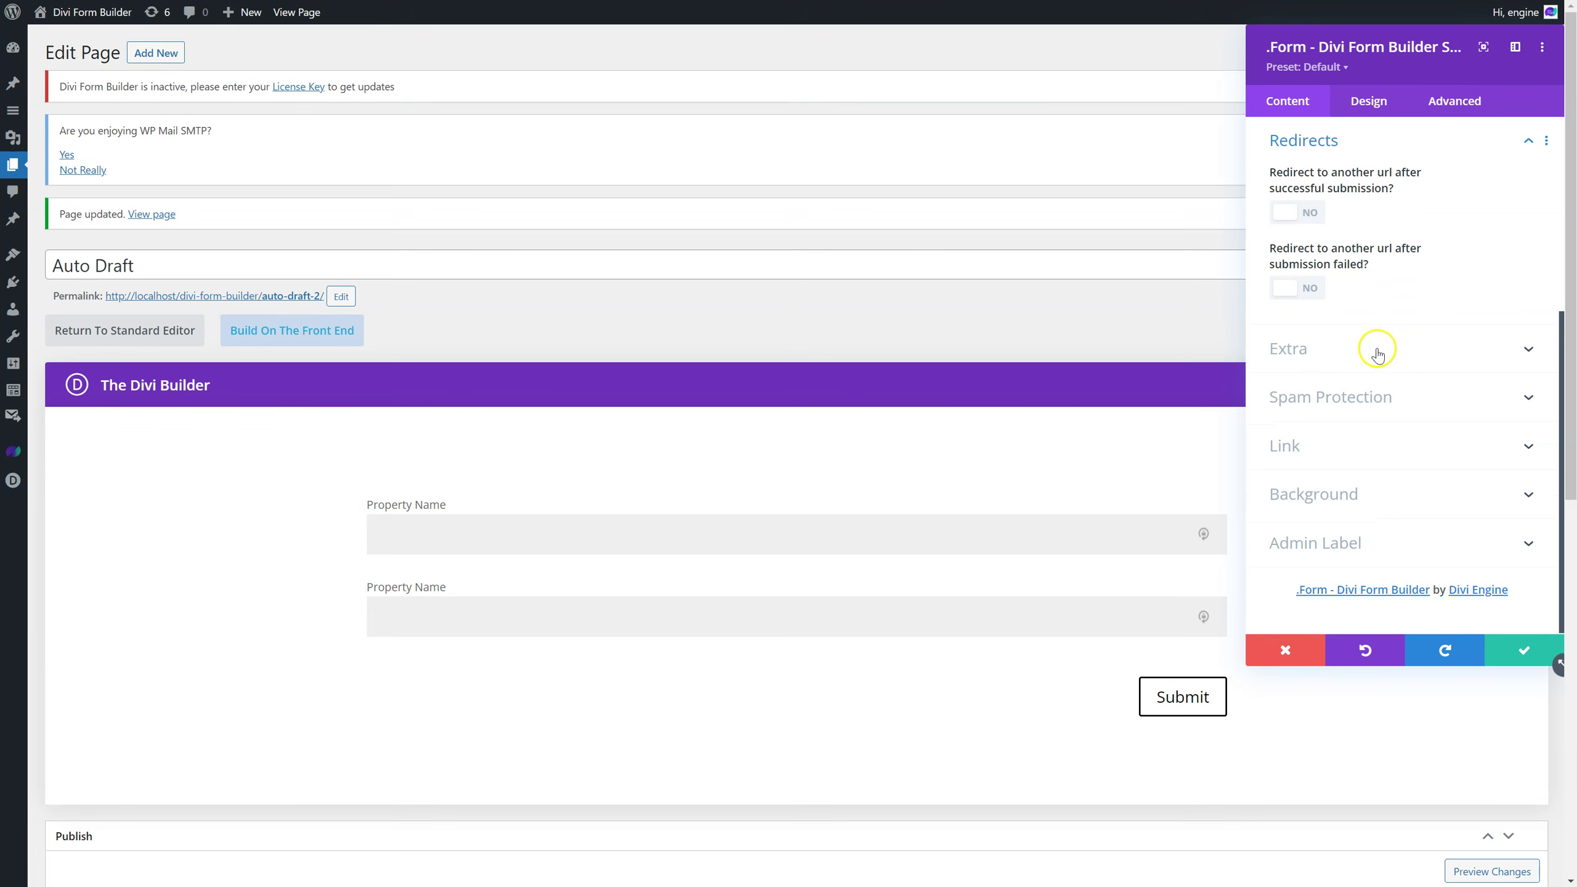
click(1377, 350)
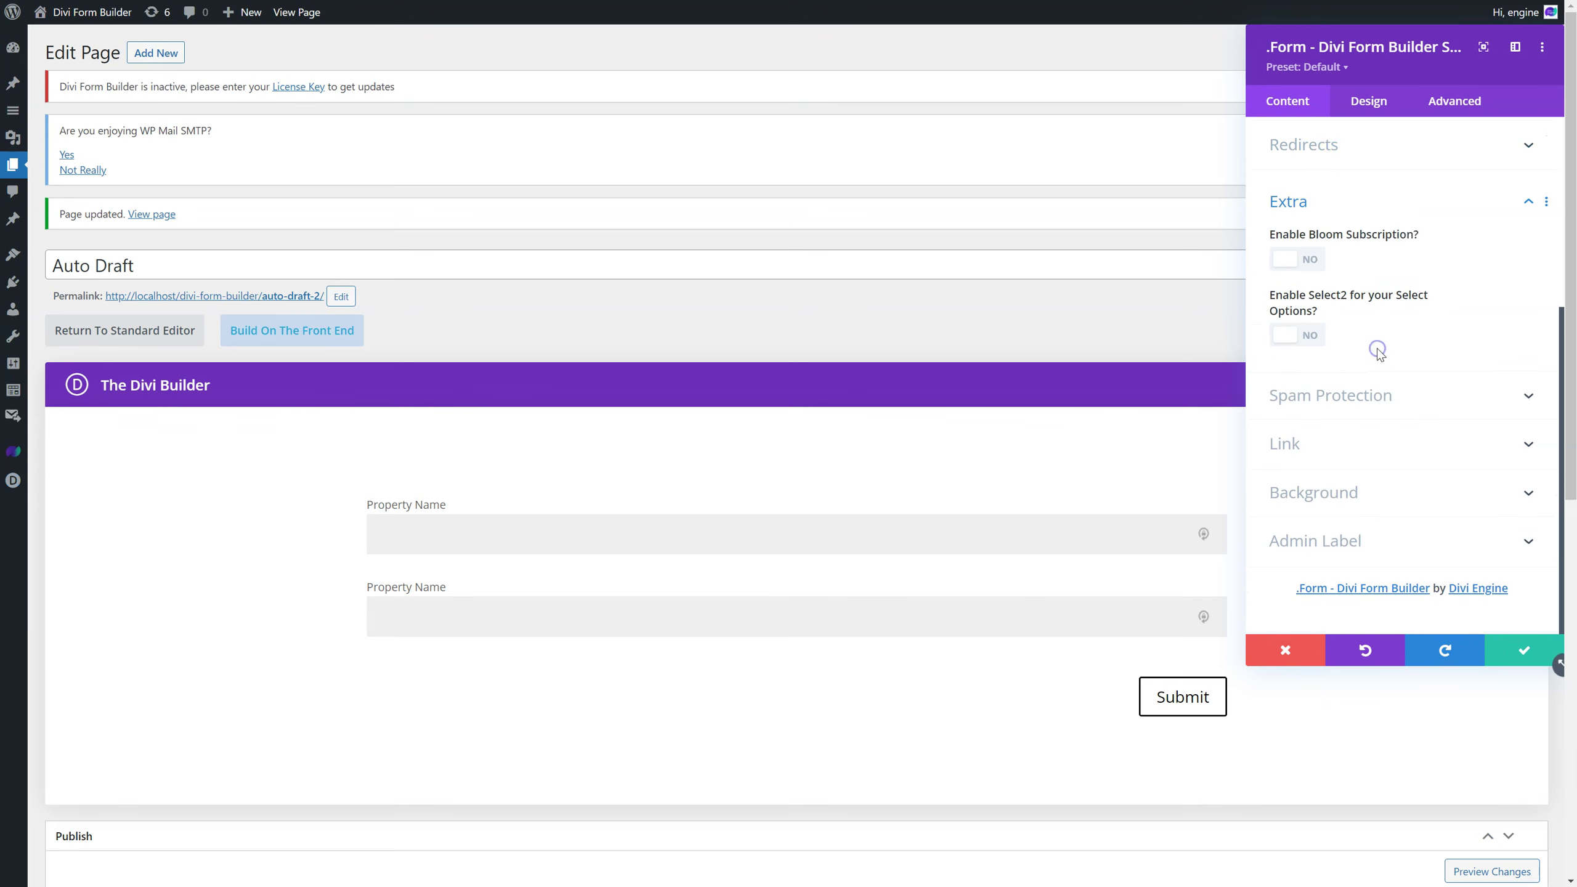
click(1380, 397)
click(1297, 383)
click(1304, 383)
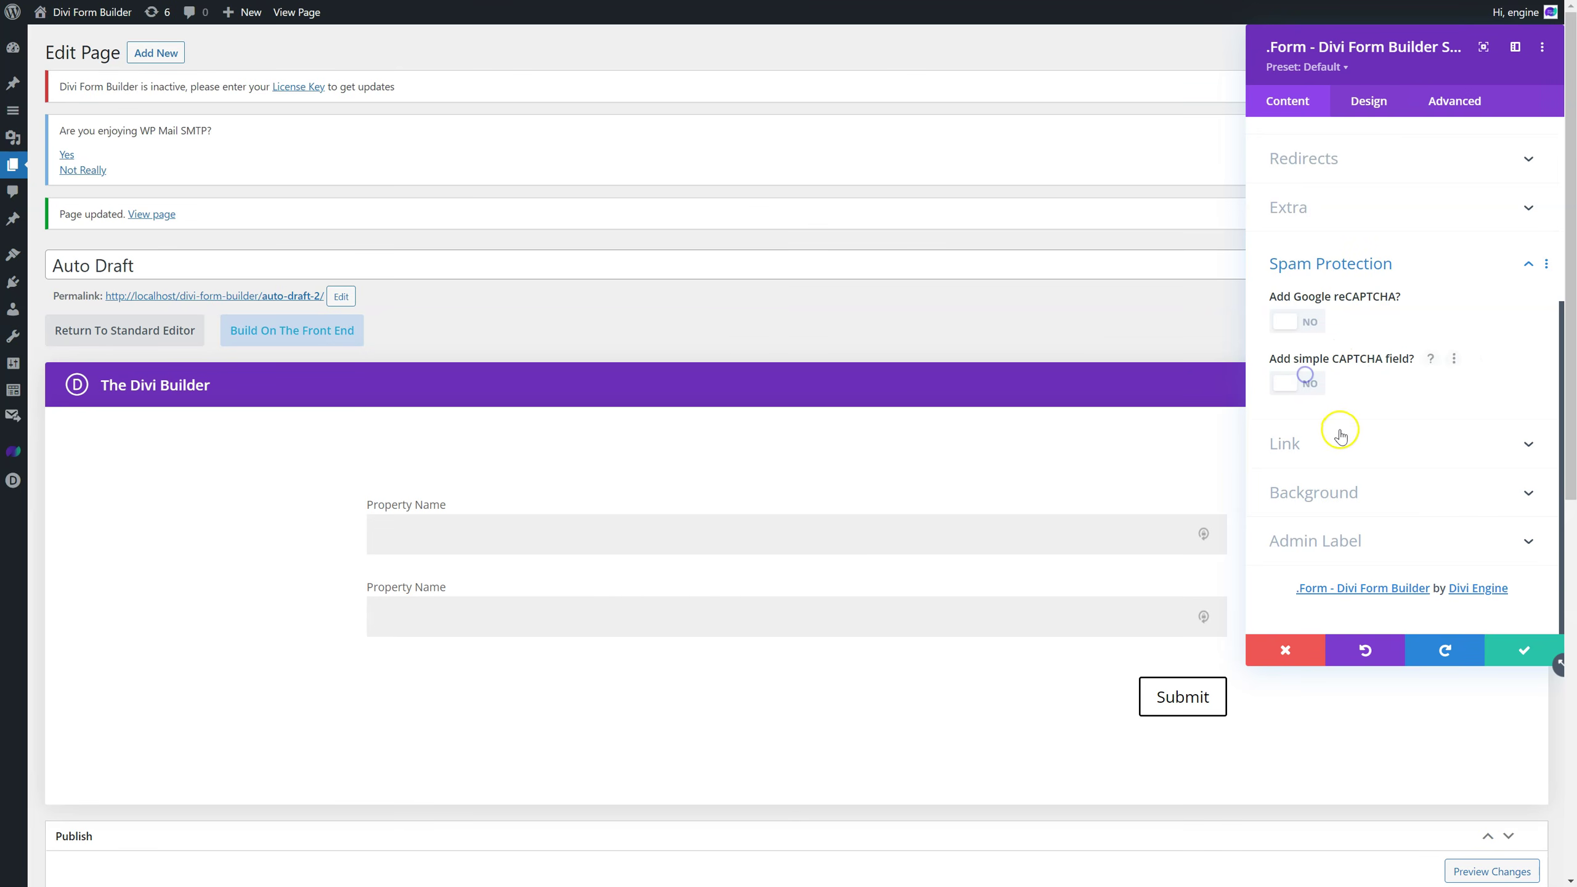
Collapse the form's option groups and close the module settings, discarding the unsaved changes.
scroll(1337, 373, up, 5)
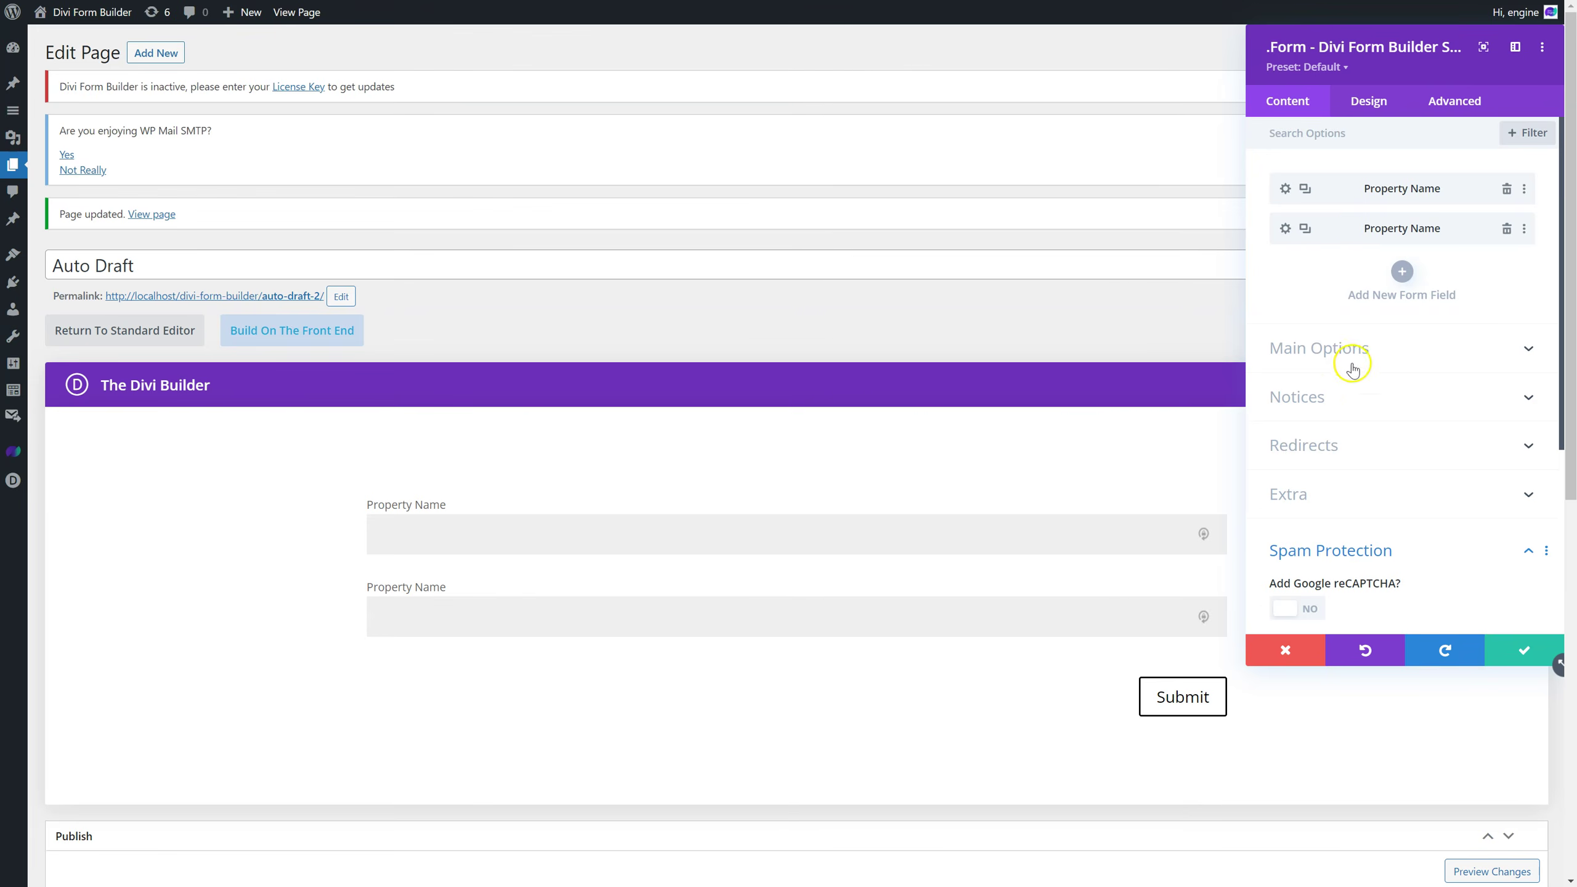
click(1352, 397)
scroll(1353, 397, up, 4)
click(1354, 371)
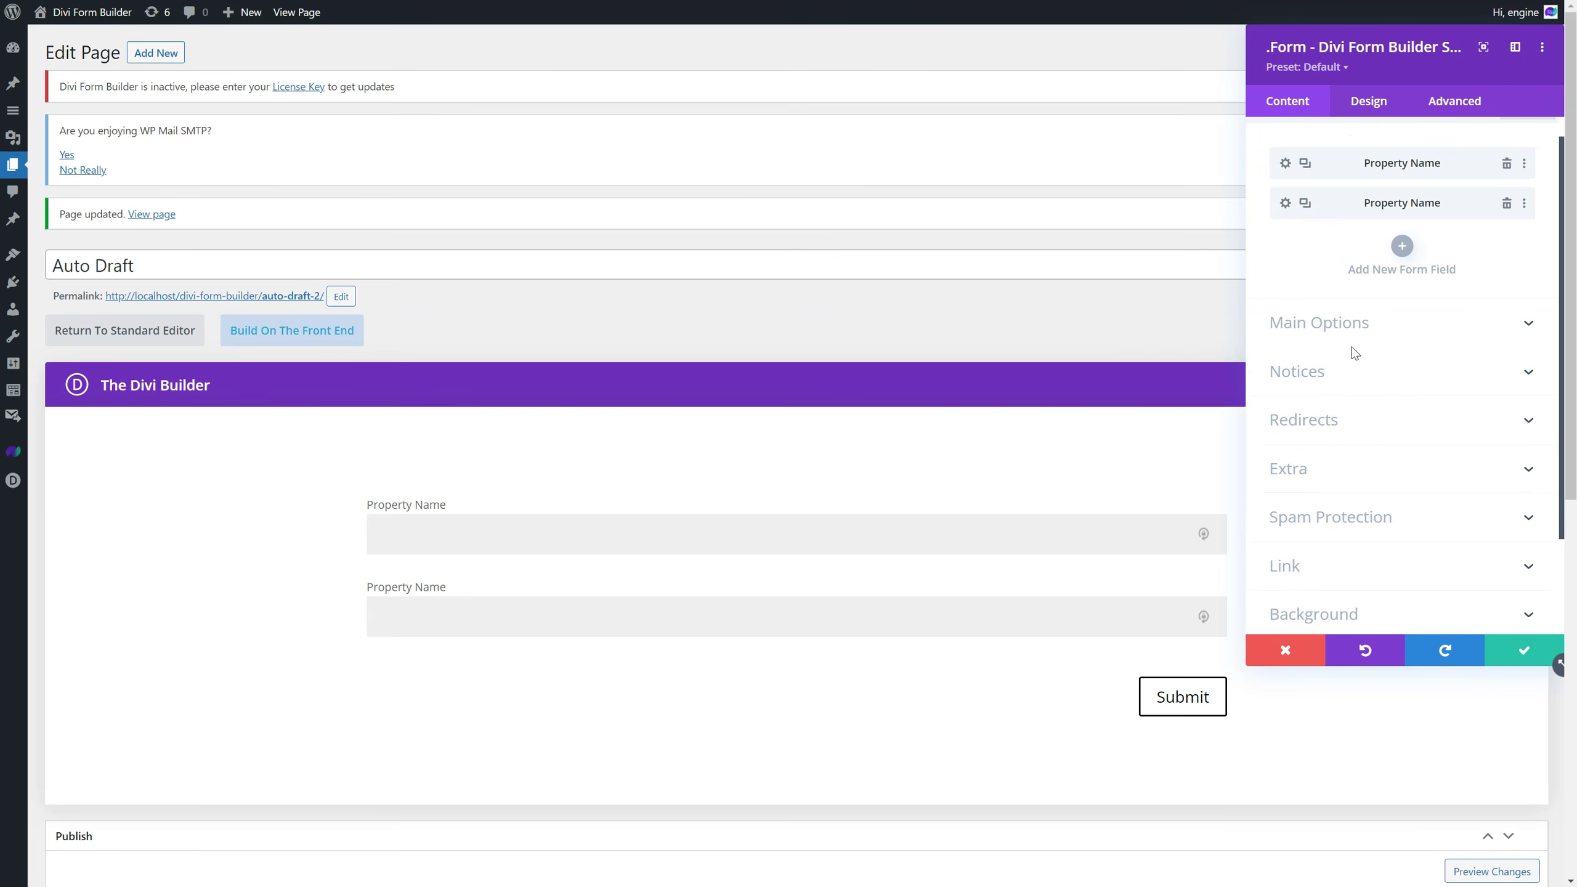
click(1285, 650)
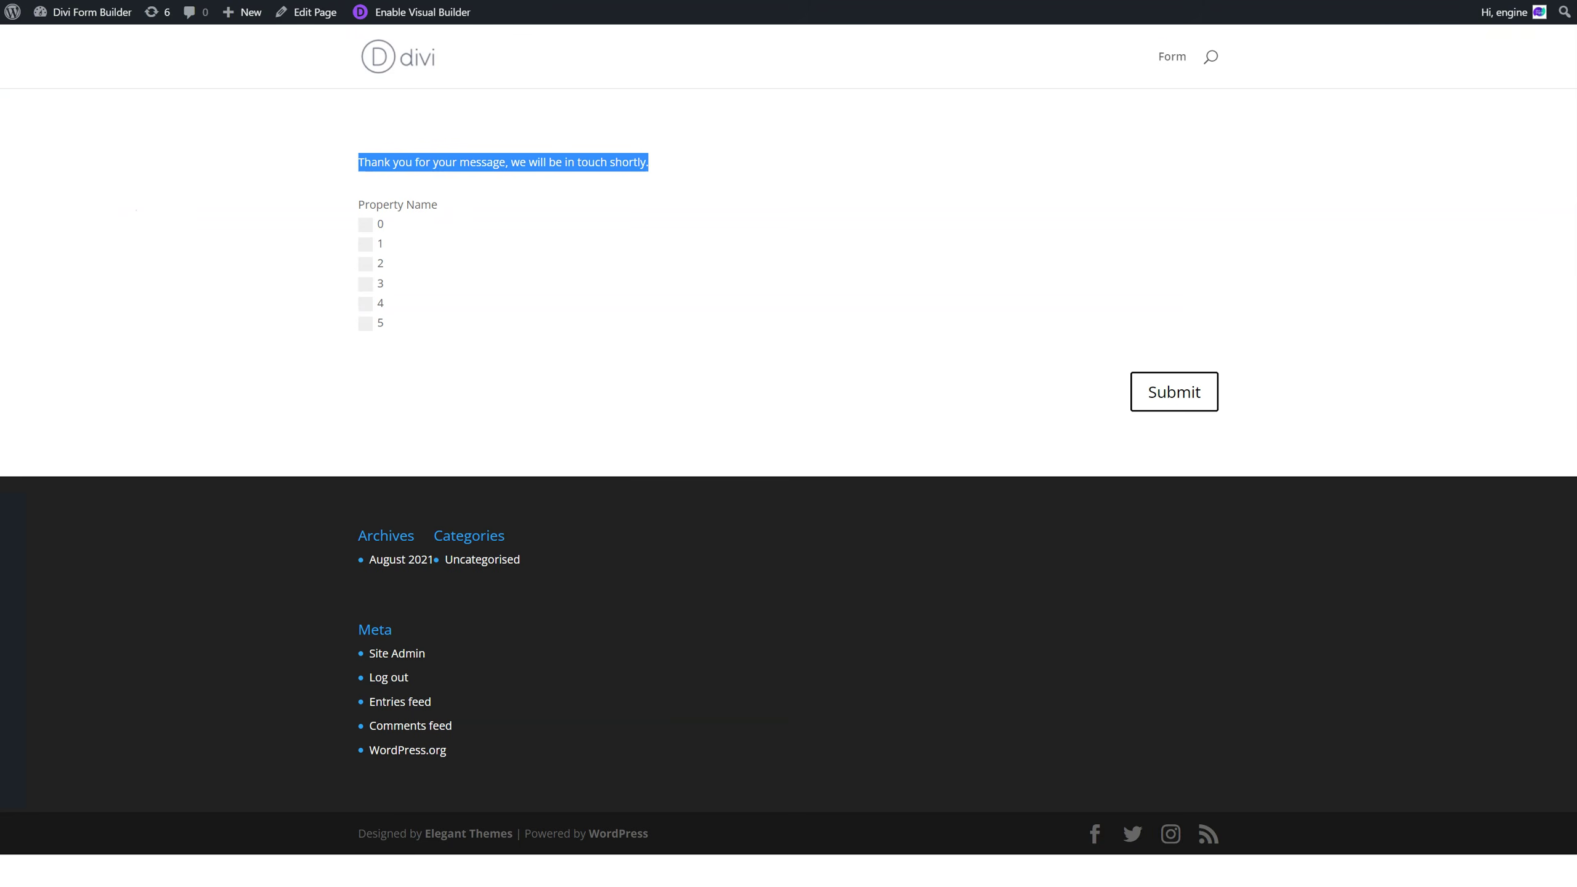
Load the published example contact form page with name, address, file upload and date fields in the front-end tab.
click(1160, 1)
key(BackSpace)
key(BackSpace)
key(BackSpace)
key(BackSpace)
key(BackSpace)
text(ad)
key(Return)
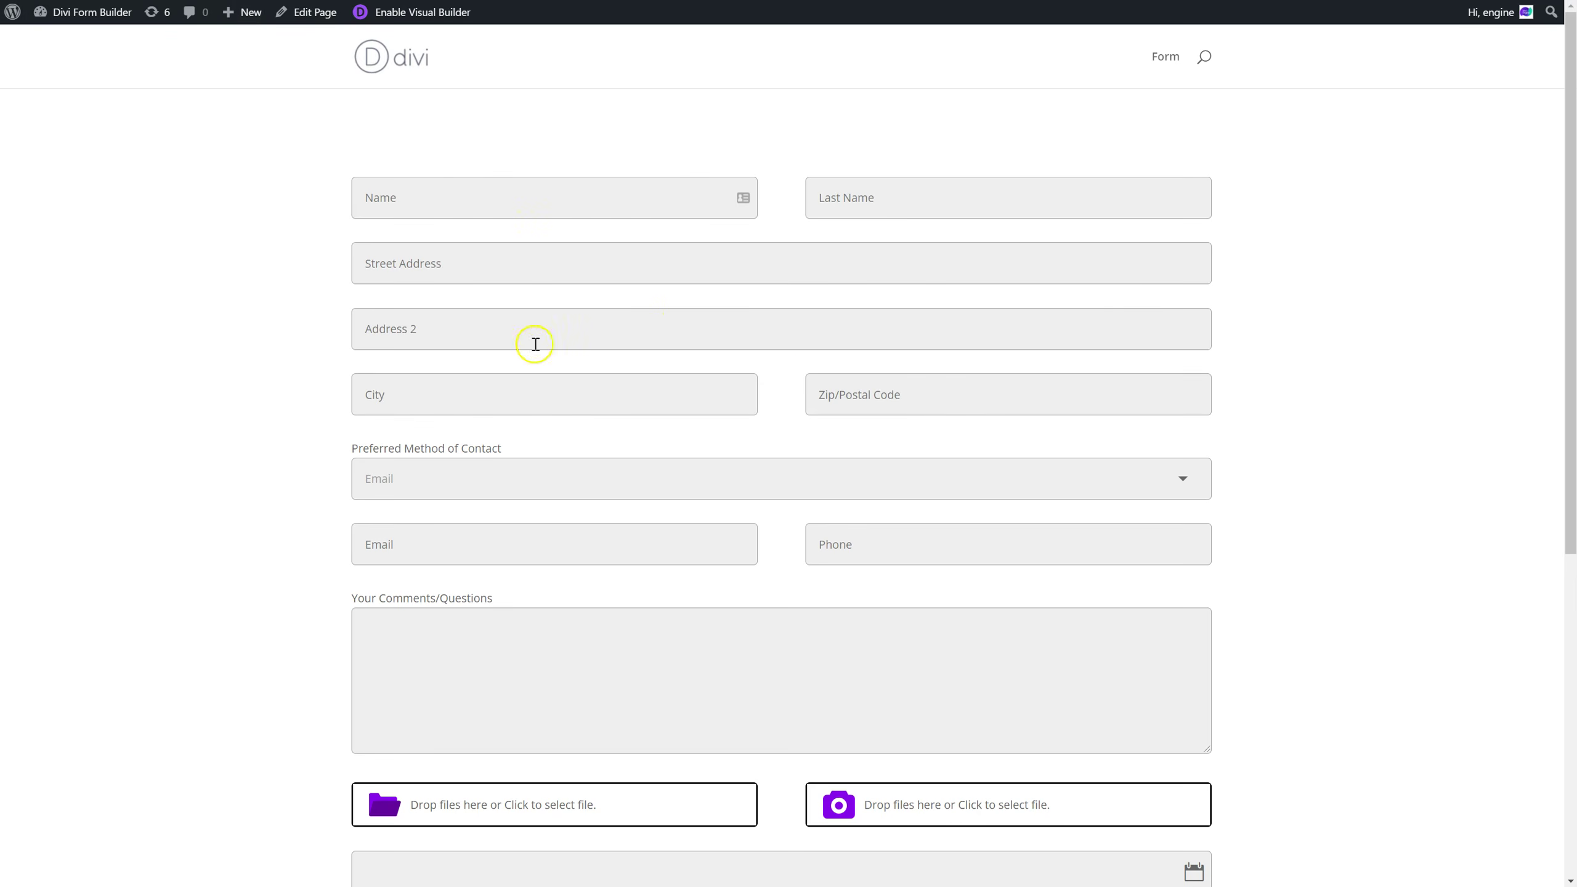
Examine the contact form's column layout, contact fields, file uploads and date picker calendar.
scroll(535, 345, down, 4)
scroll(958, 574, up, 1)
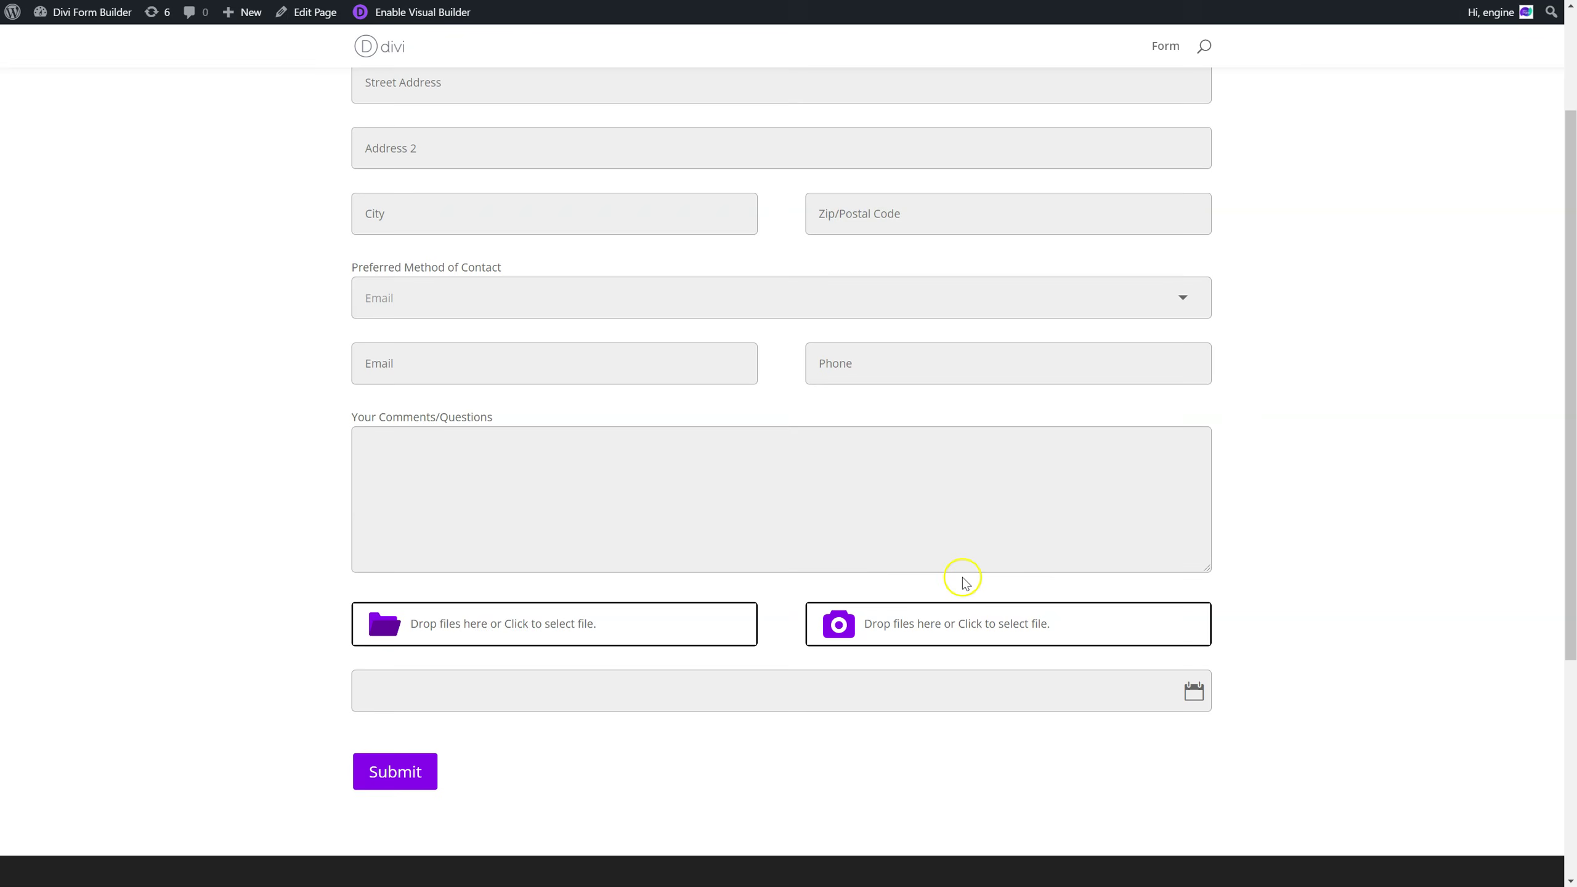
click(976, 704)
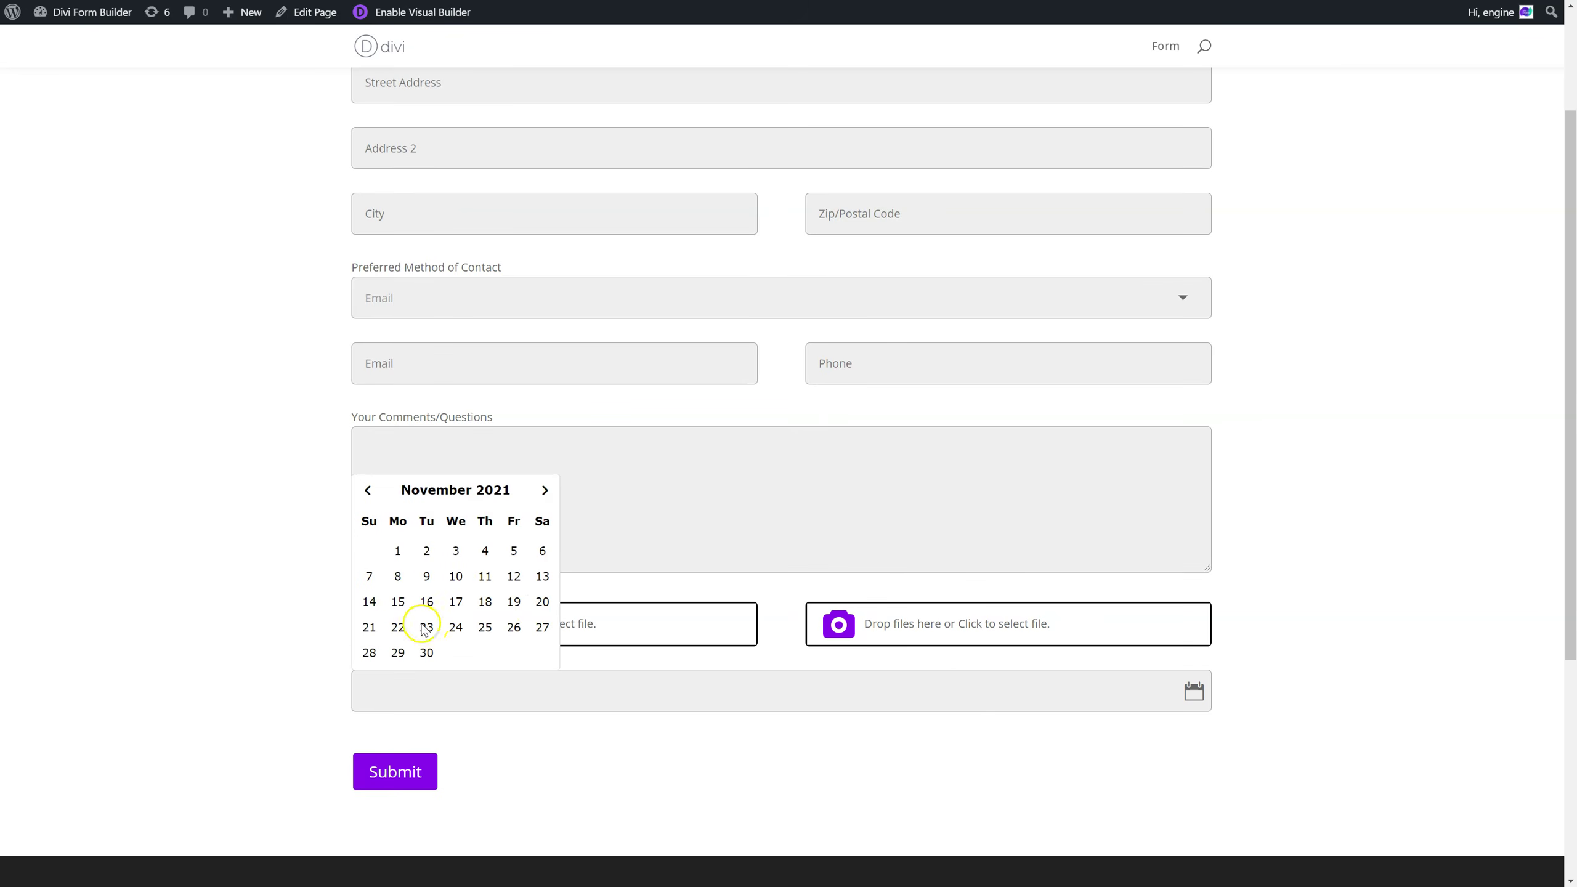
click(1483, 594)
scroll(1404, 557, up, 3)
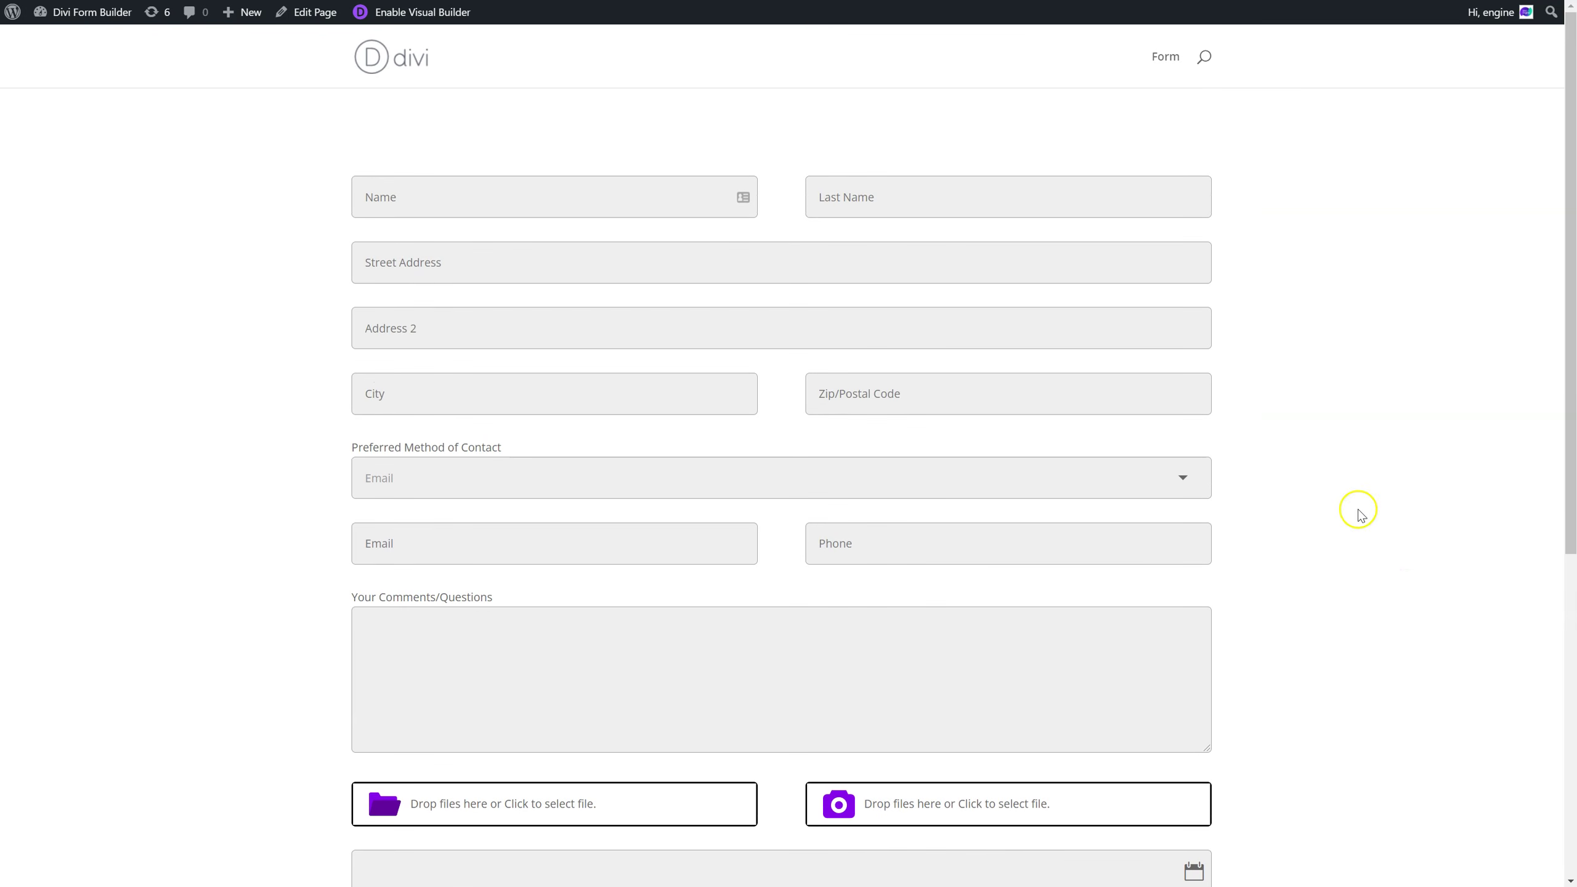
scroll(1359, 512, down, 3)
scroll(1363, 510, up, 1)
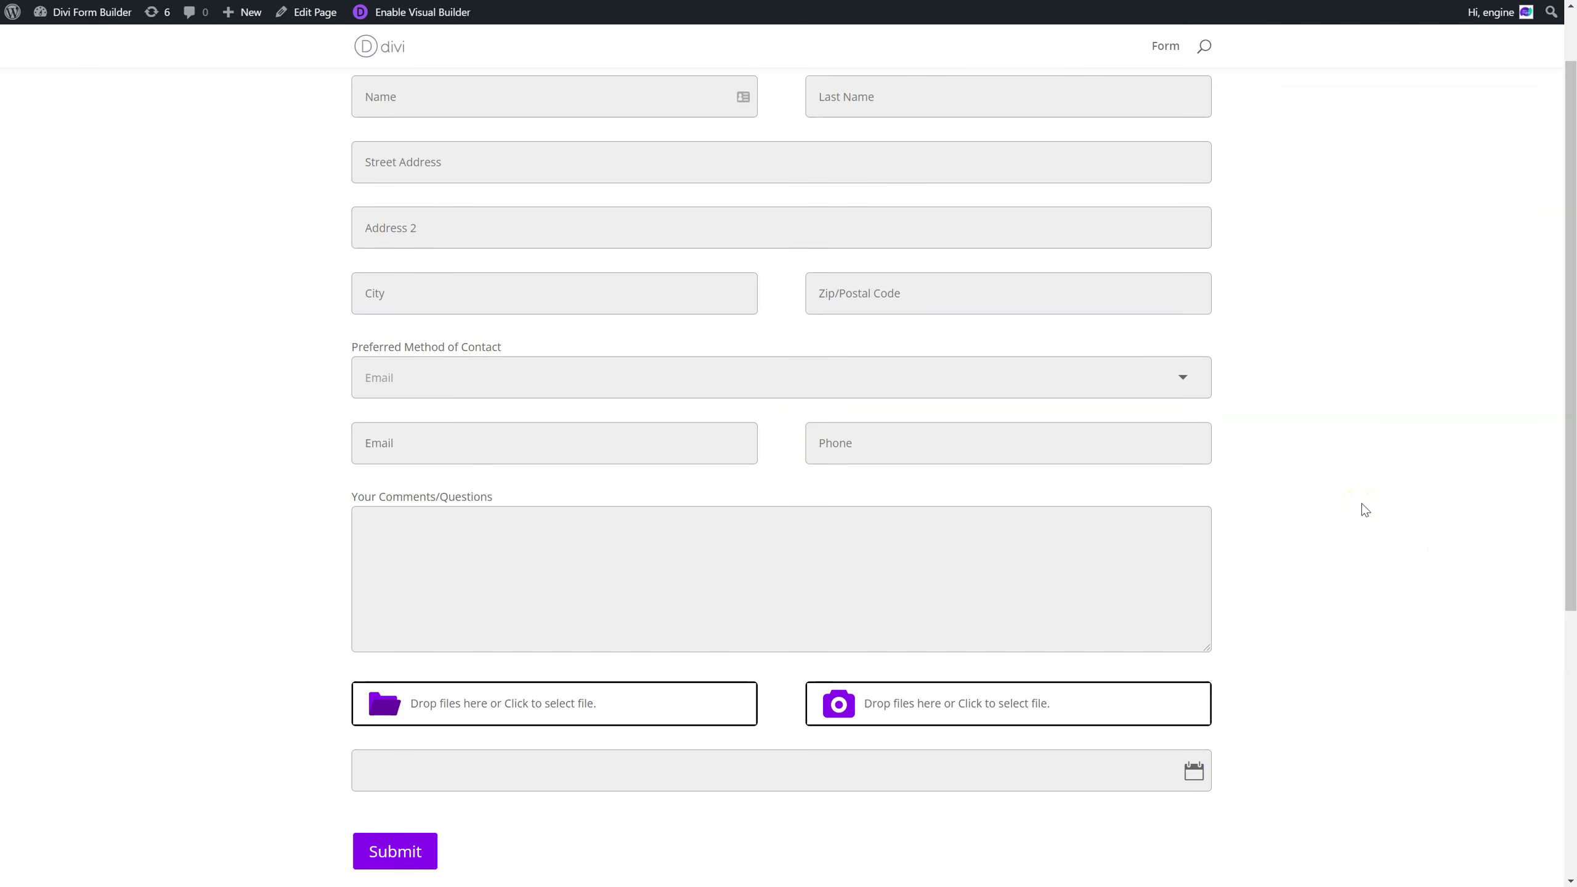